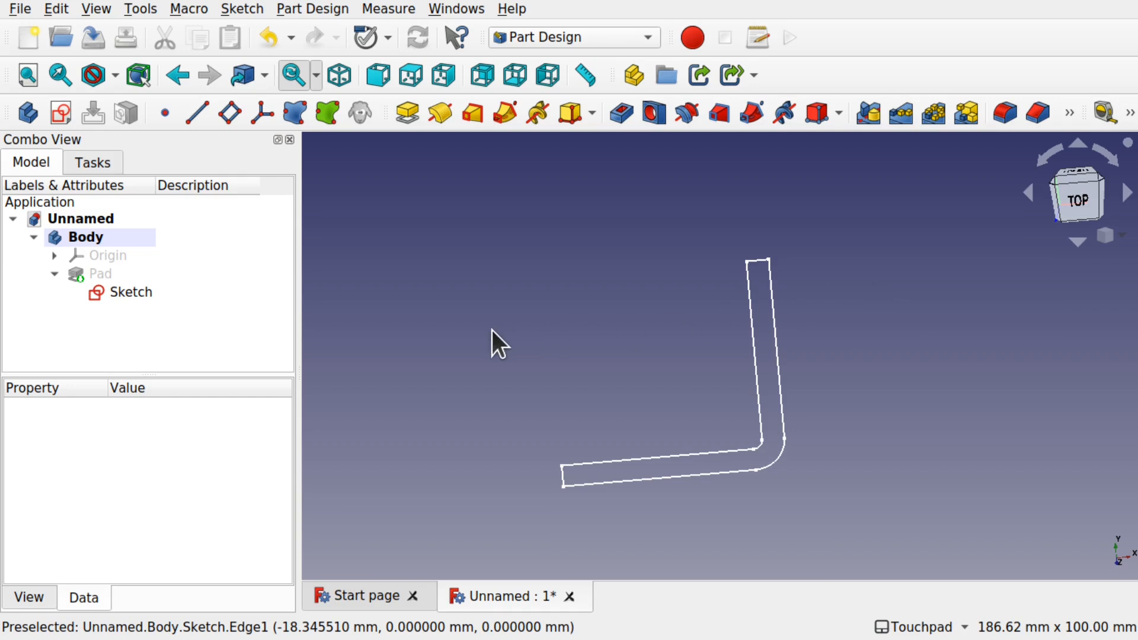
Step: Inspect the bent-profile pad in 3D and compare the Part workbench tools with those of Part Design
{"action": "left_click", "coordinate": [91, 273]}
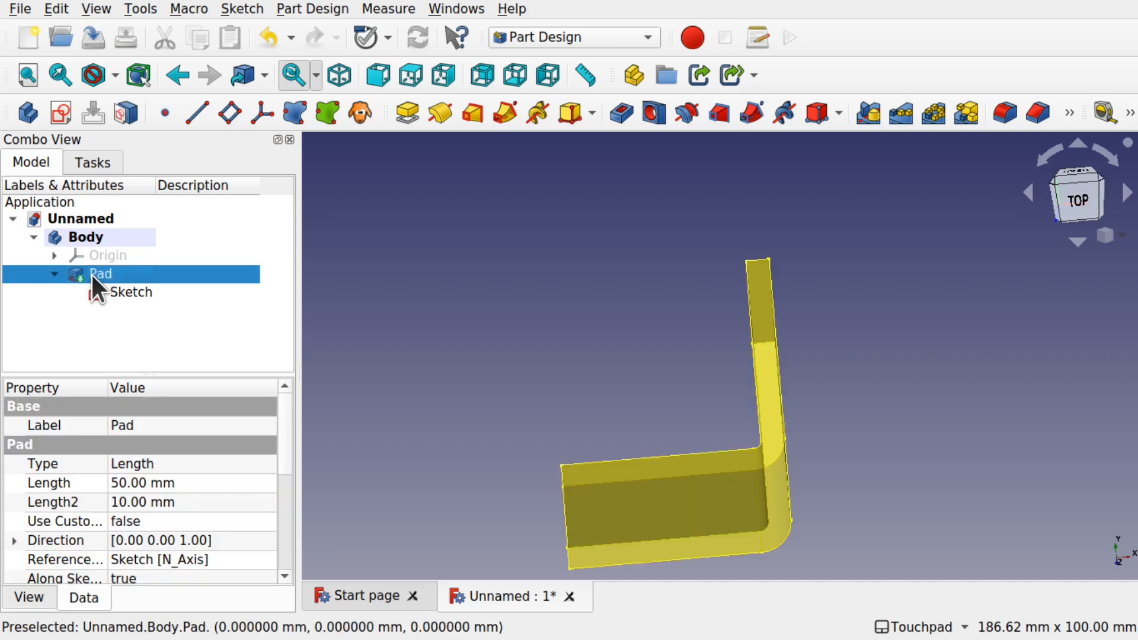
{"action": "left_click_drag", "start_coordinate": [436, 305], "coordinate": [589, 288], "text": "shift"}
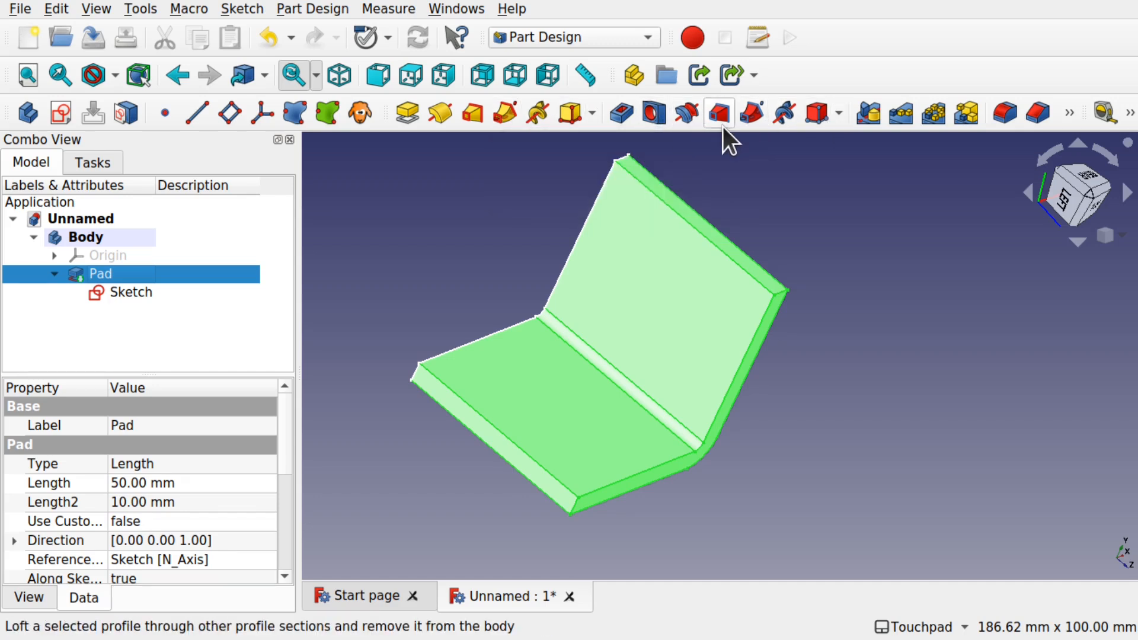
{"action": "left_click", "coordinate": [571, 35]}
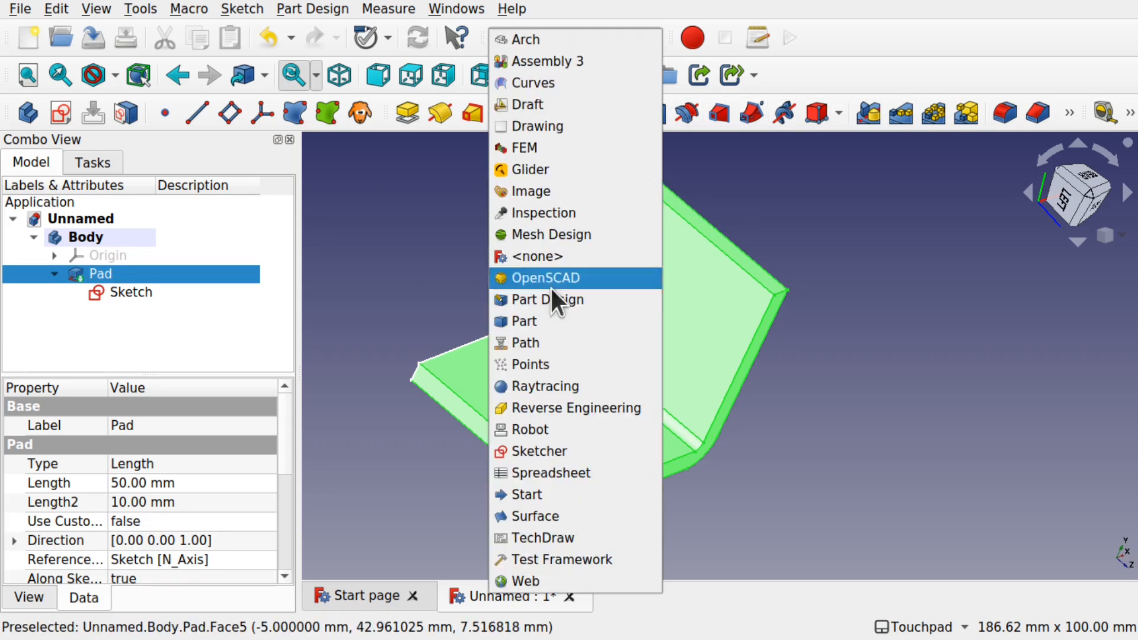
{"action": "left_click", "coordinate": [552, 322]}
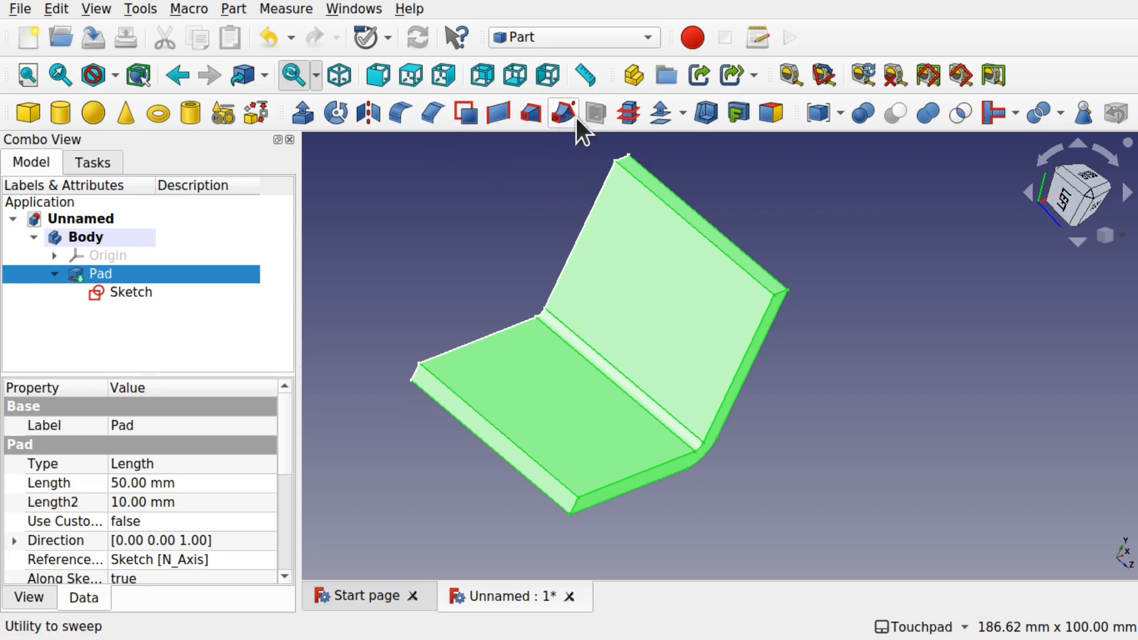
{"action": "left_click", "coordinate": [575, 36]}
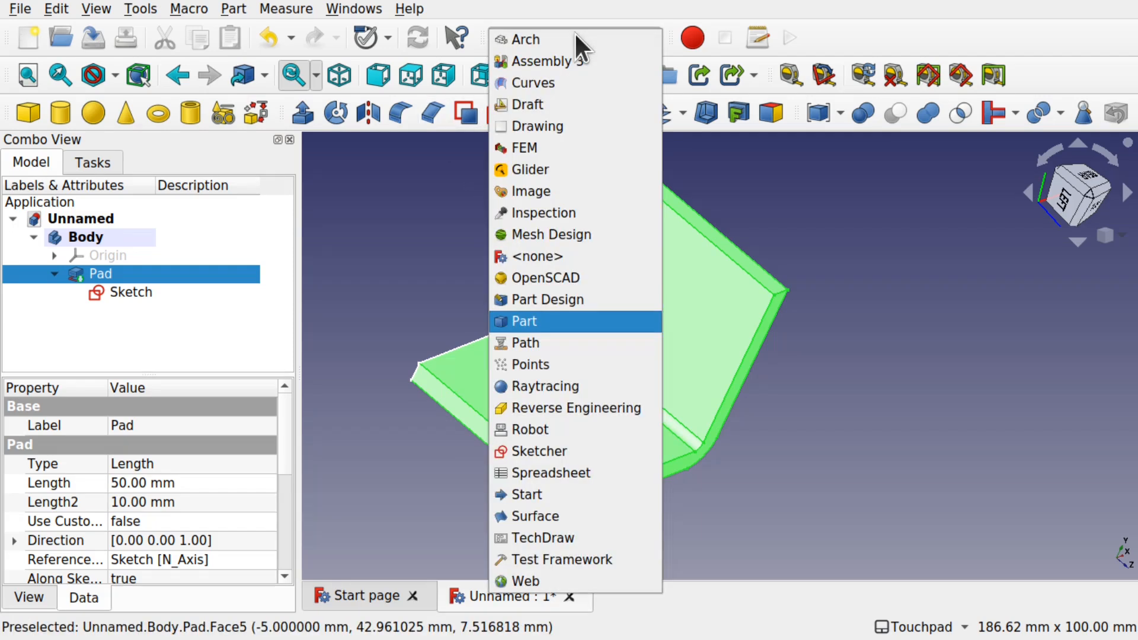
{"action": "left_click", "coordinate": [584, 291]}
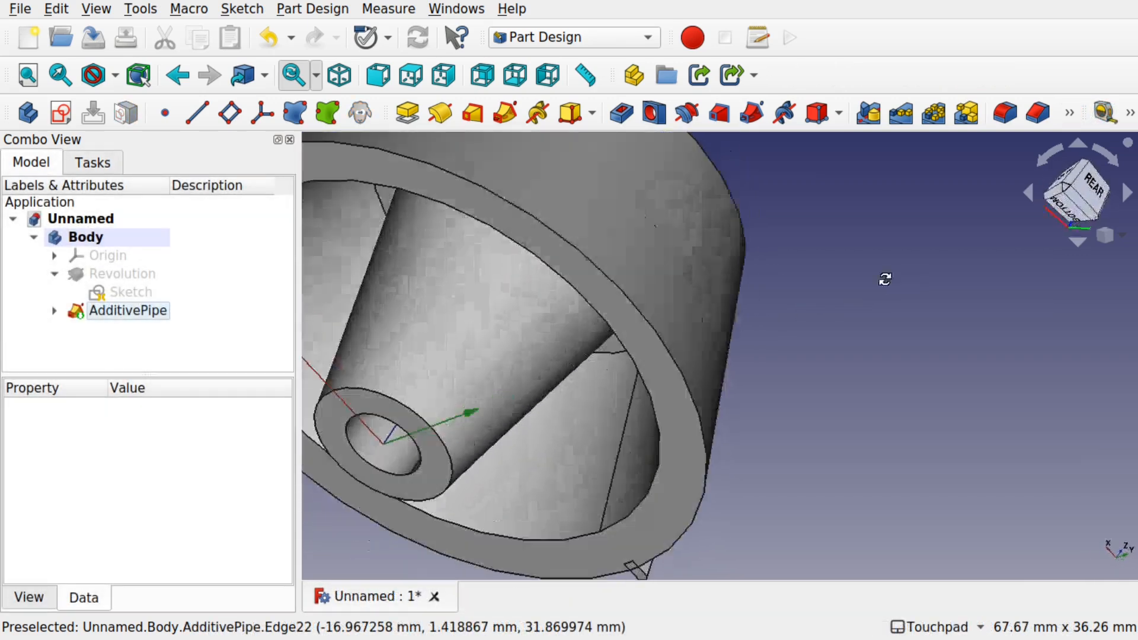
{"action": "left_click_drag", "start_coordinate": [885, 274], "coordinate": [792, 318], "text": "alt"}
{"action": "left_click_drag", "start_coordinate": [455, 299], "coordinate": [845, 274], "text": "alt"}
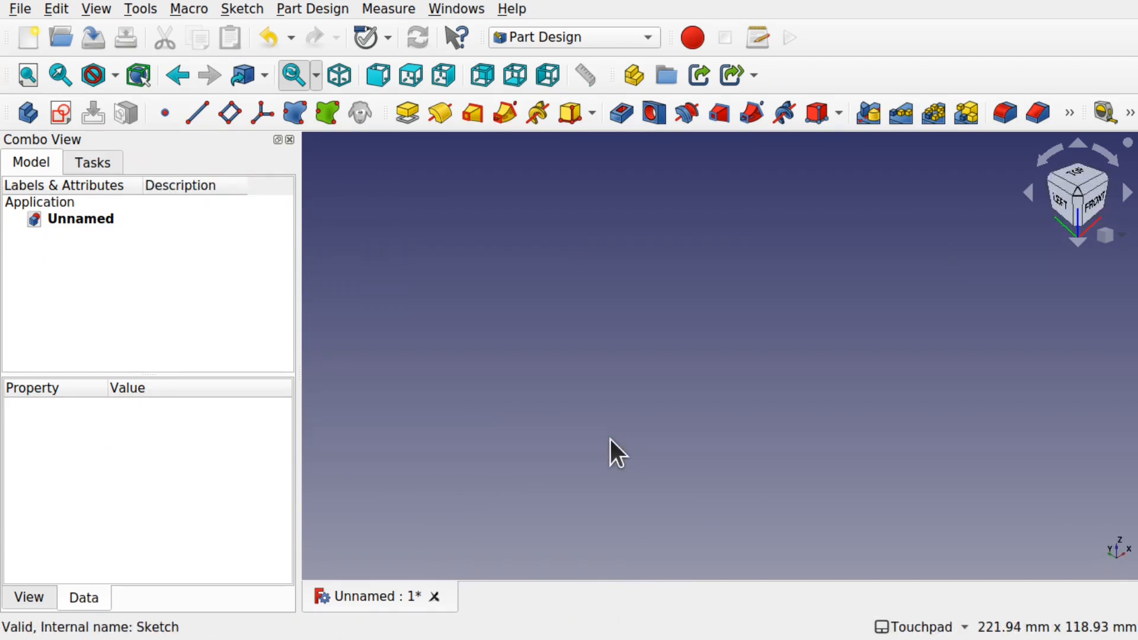
Step: Create a new body and start a sketch on its XY_Plane
{"action": "left_click", "coordinate": [20, 117]}
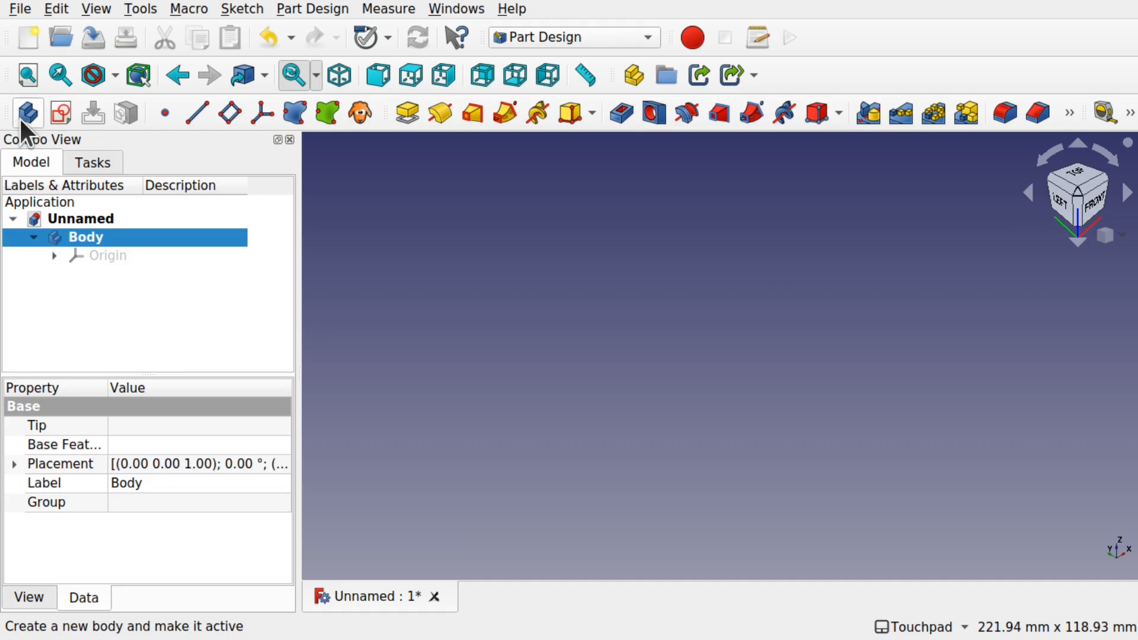
{"action": "left_click", "coordinate": [57, 114]}
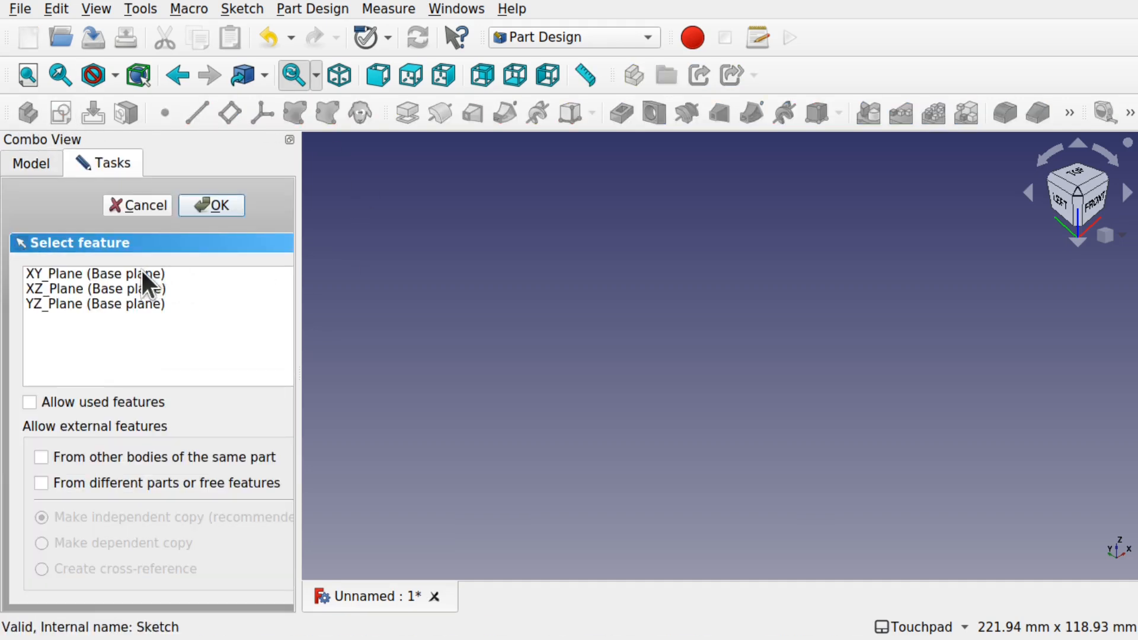
{"action": "left_click", "coordinate": [125, 274]}
{"action": "left_click", "coordinate": [211, 205]}
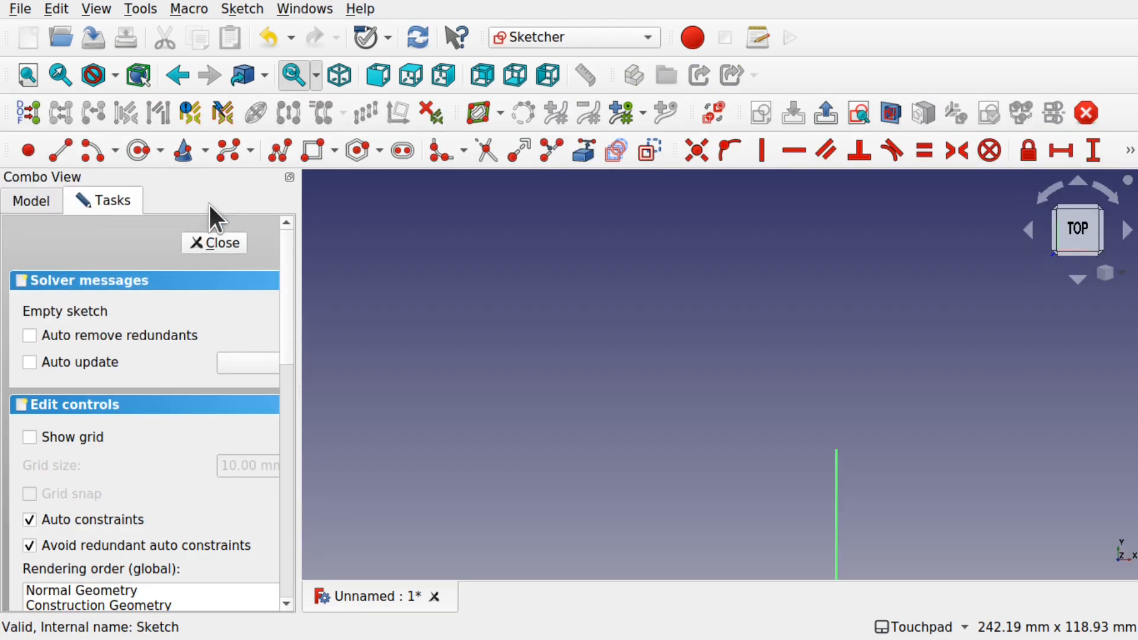
Step: Draw a circle about 86.5 mm in diameter centred on the sketch origin
{"action": "middle_click_drag", "start_coordinate": [607, 399], "coordinate": [559, 203], "text": "shift"}
{"action": "mouse_move", "coordinate": [845, 474]}
{"action": "middle_mouse_down", "text": "shift"}
{"action": "mouse_move", "coordinate": [772, 333]}
{"action": "mouse_move", "coordinate": [773, 264]}
{"action": "middle_mouse_up", "text": "shift"}
{"action": "mouse_move", "coordinate": [800, 457]}
{"action": "middle_mouse_down", "text": "shift"}
{"action": "mouse_move", "coordinate": [797, 325]}
{"action": "mouse_move", "coordinate": [820, 260]}
{"action": "middle_mouse_up", "text": "shift"}
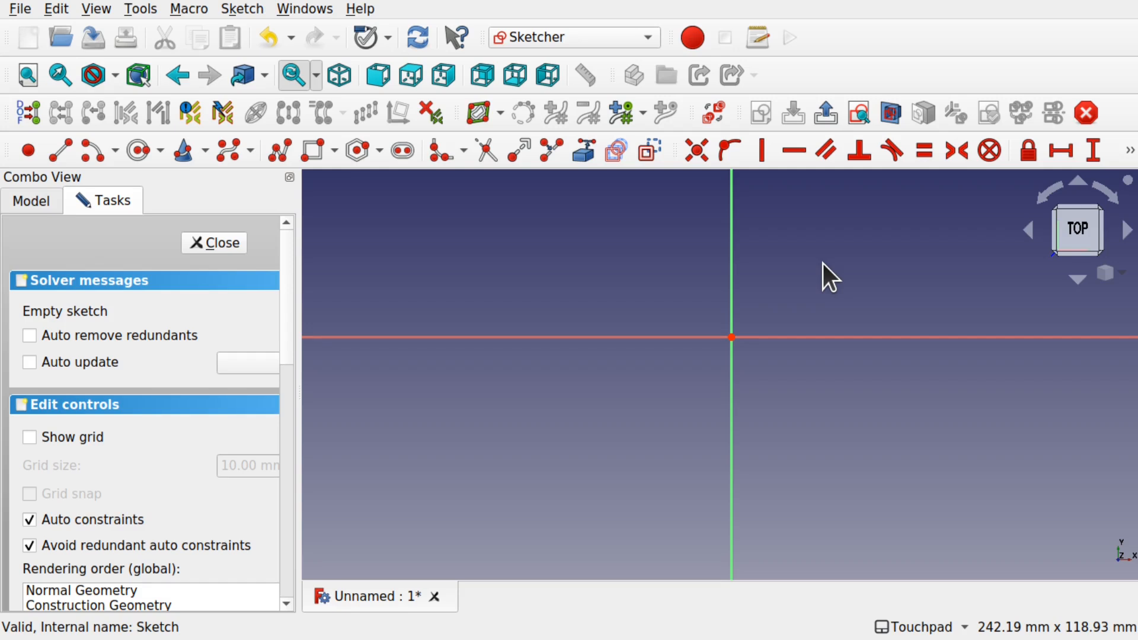
{"action": "left_click", "coordinate": [140, 155]}
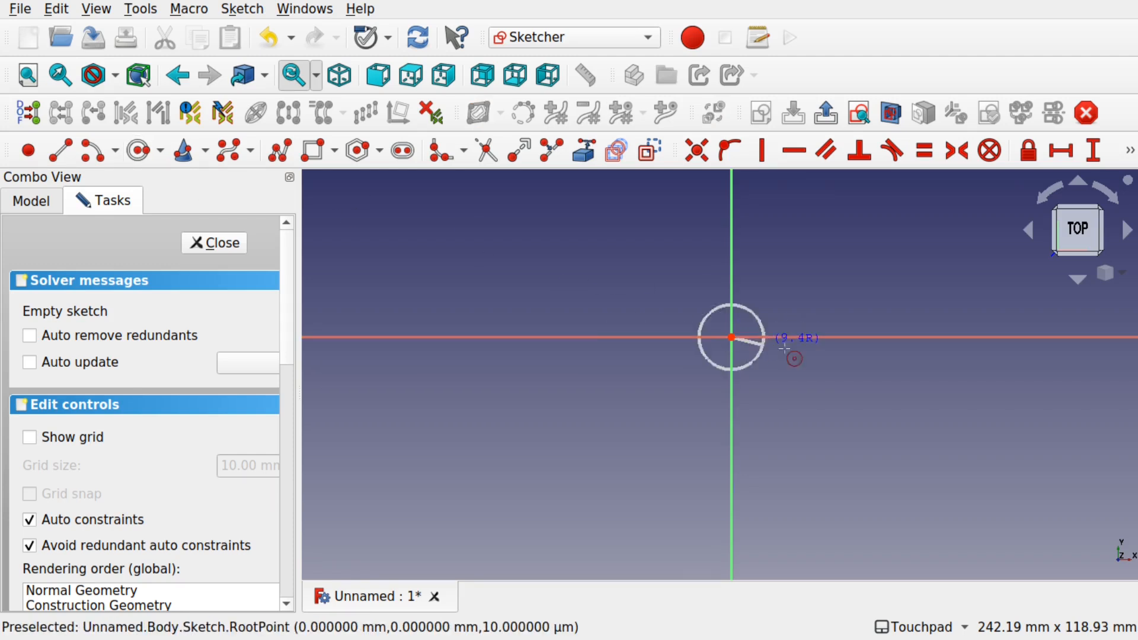
{"action": "left_click", "coordinate": [731, 337]}
{"action": "left_click", "coordinate": [871, 391]}
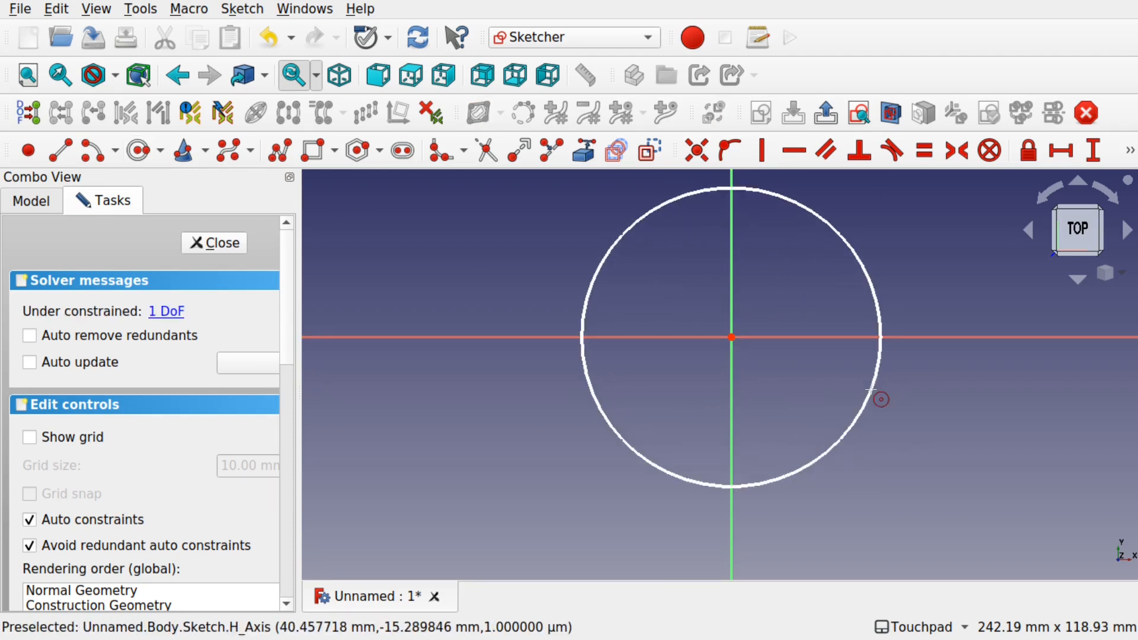
{"action": "key", "text": "Escape"}
Step: Constrain the circle's diameter to 50 mm and finish the sketch
{"action": "left_click", "coordinate": [870, 389]}
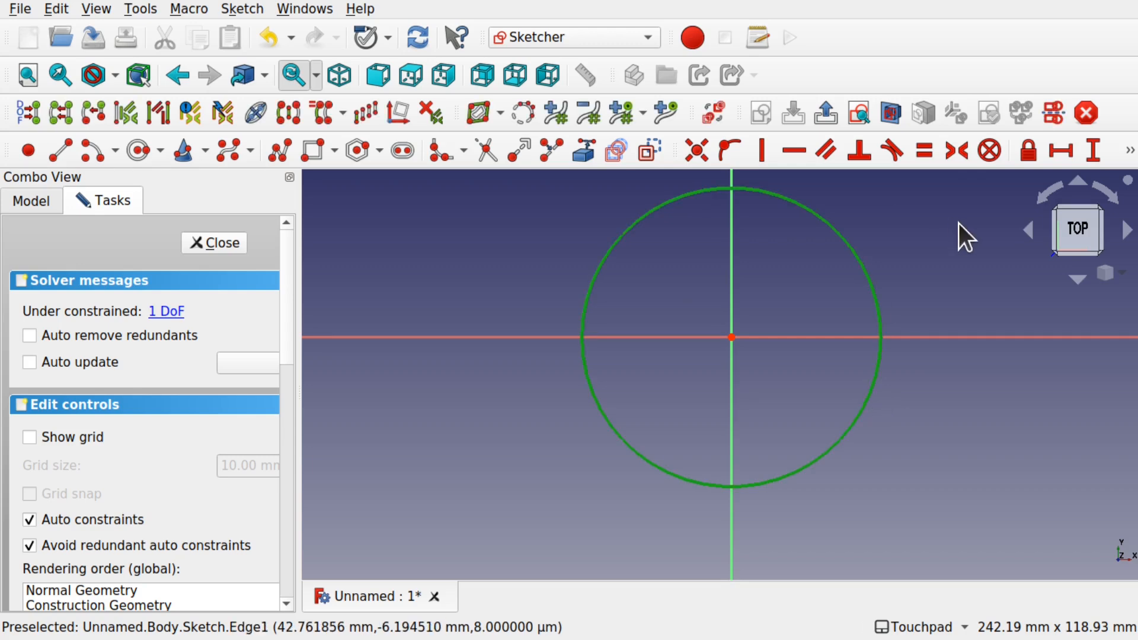
{"action": "left_click", "coordinate": [1129, 153]}
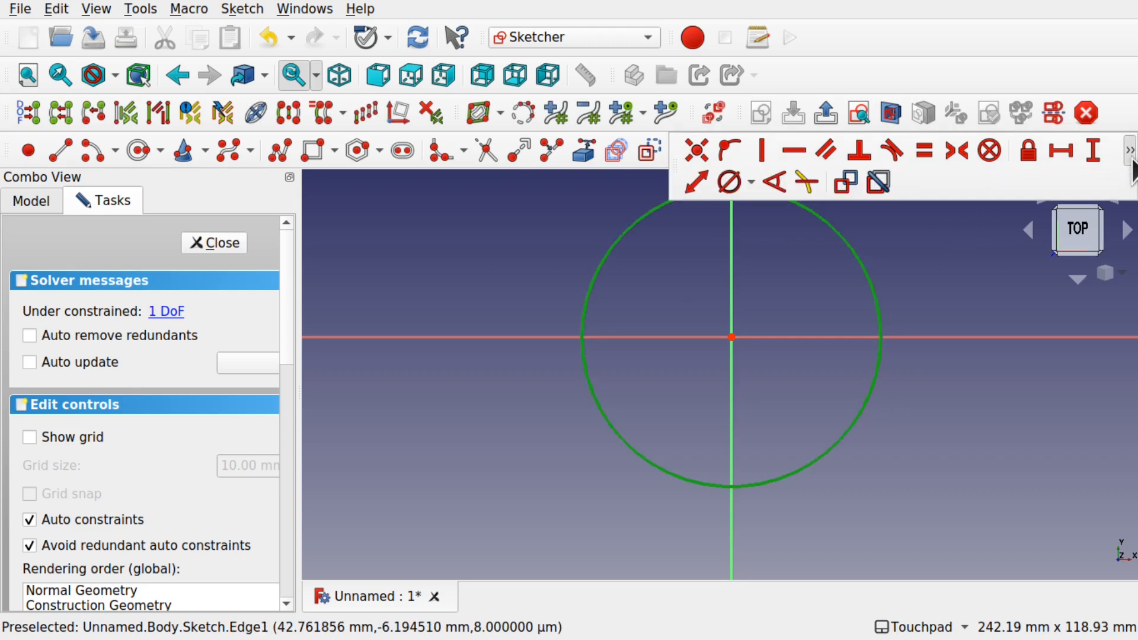
{"action": "left_click", "coordinate": [731, 184]}
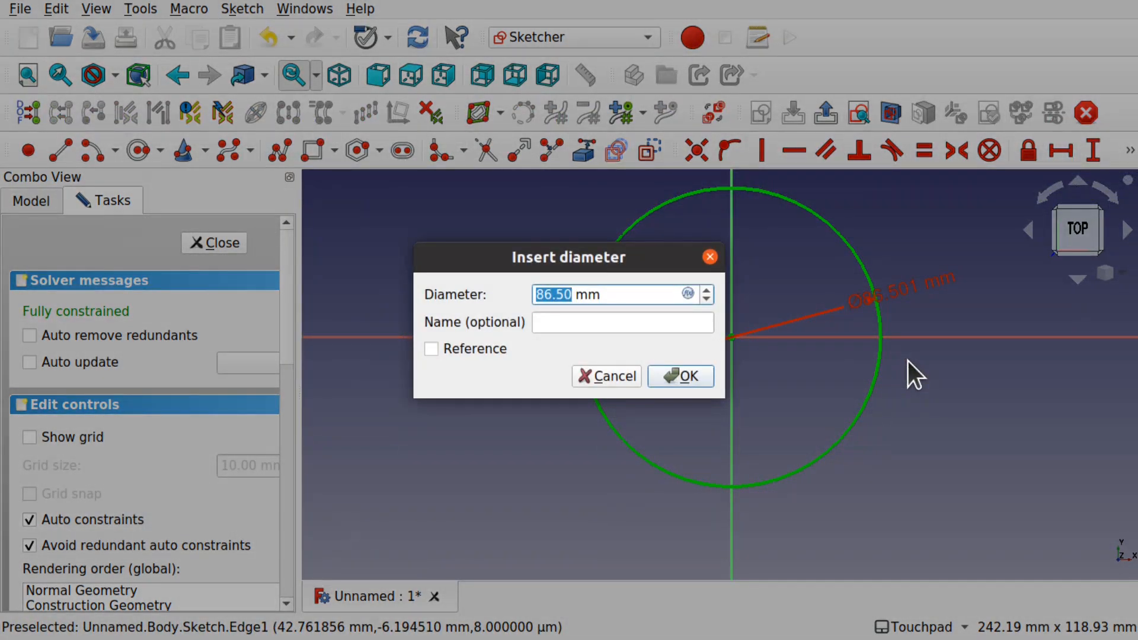
{"action": "key", "text": "Return"}
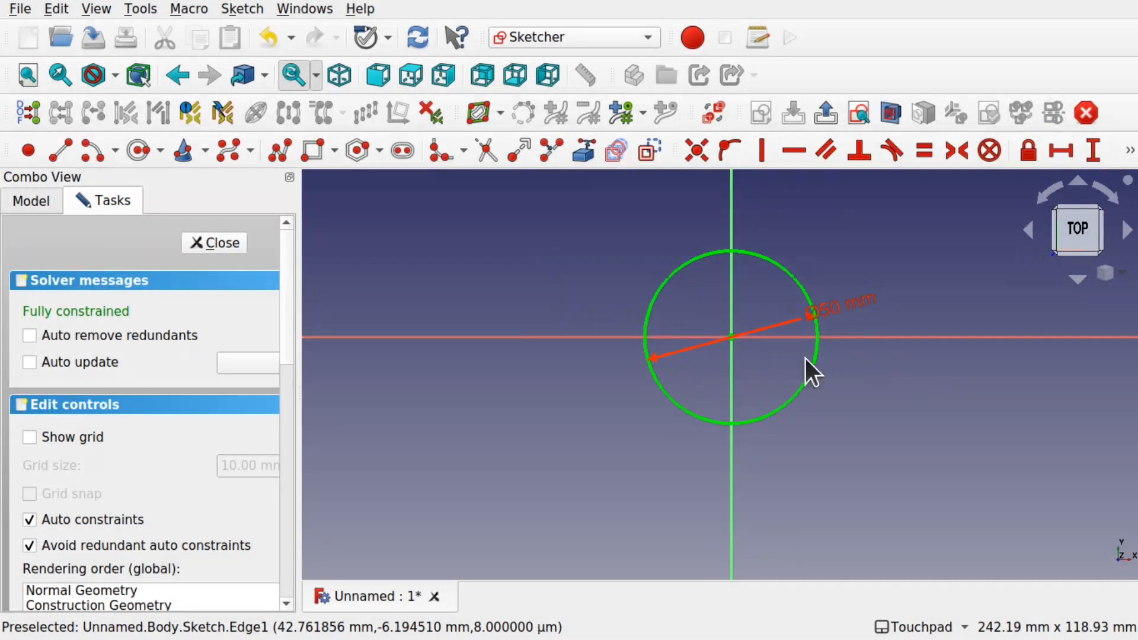
{"action": "left_click", "coordinate": [221, 244]}
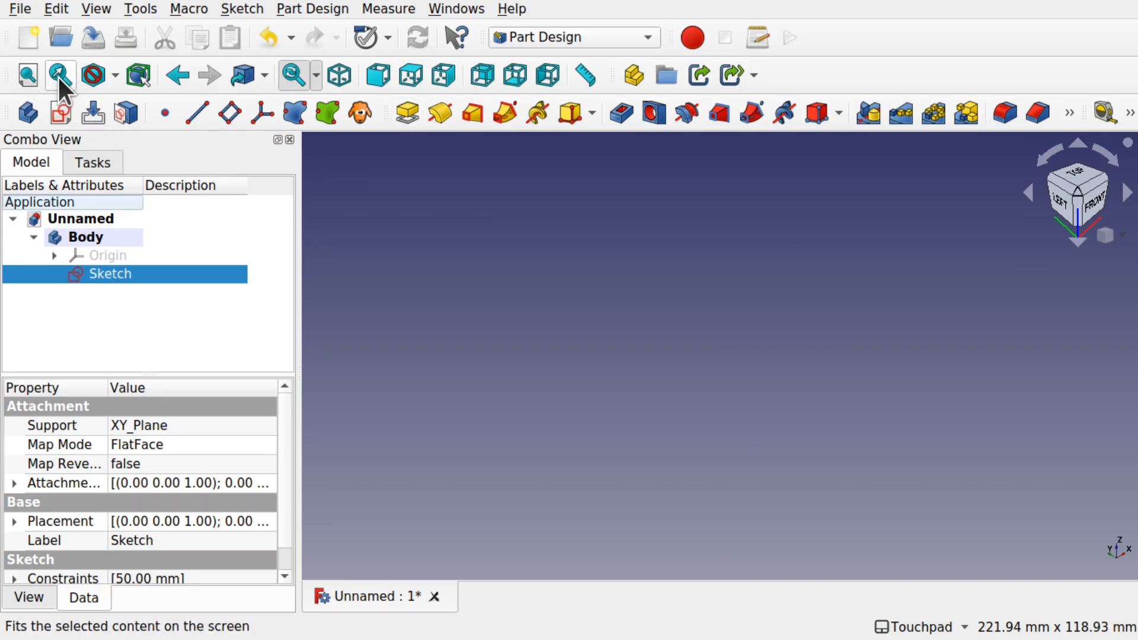
Step: Pad the circle sketch with a length of 35 mm
{"action": "left_click", "coordinate": [29, 75]}
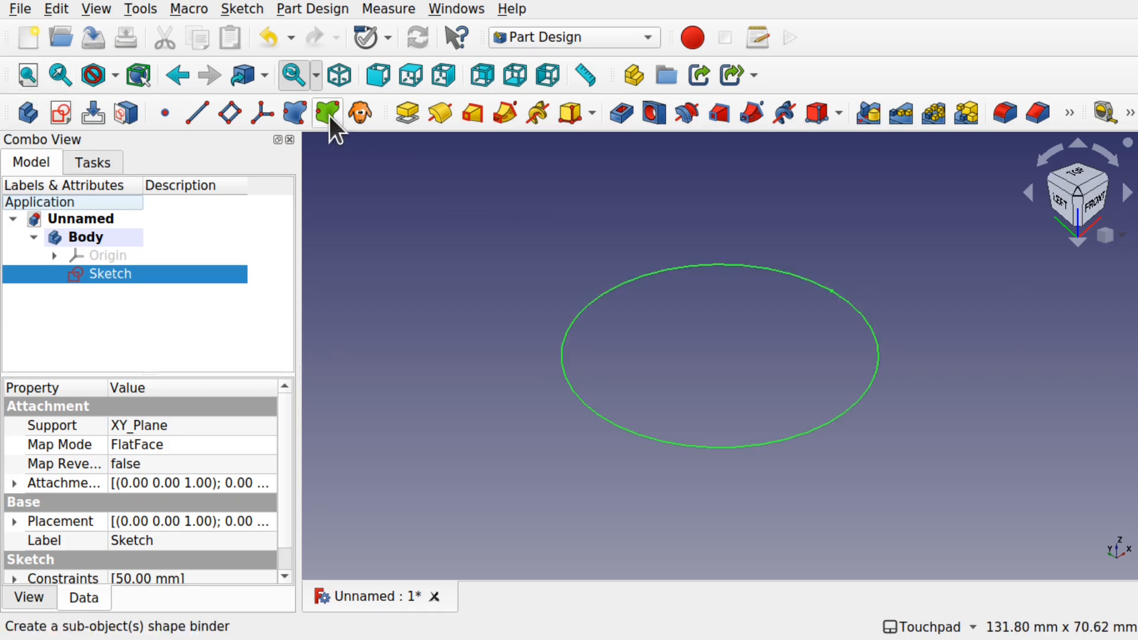
{"action": "left_click", "coordinate": [410, 109]}
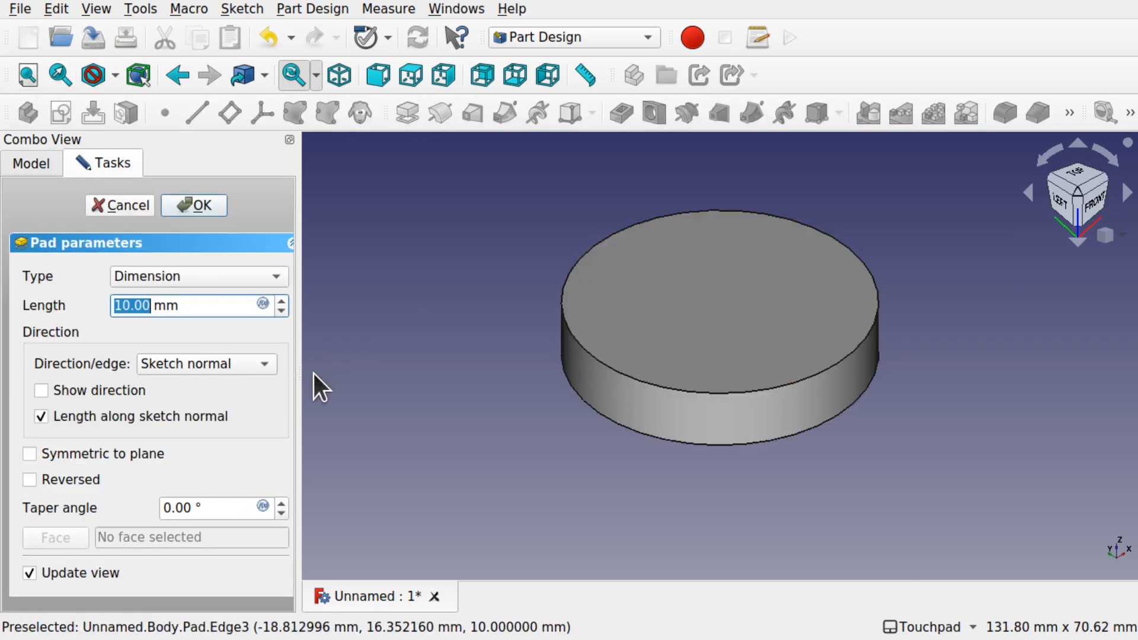
{"action": "type", "text": "35"}
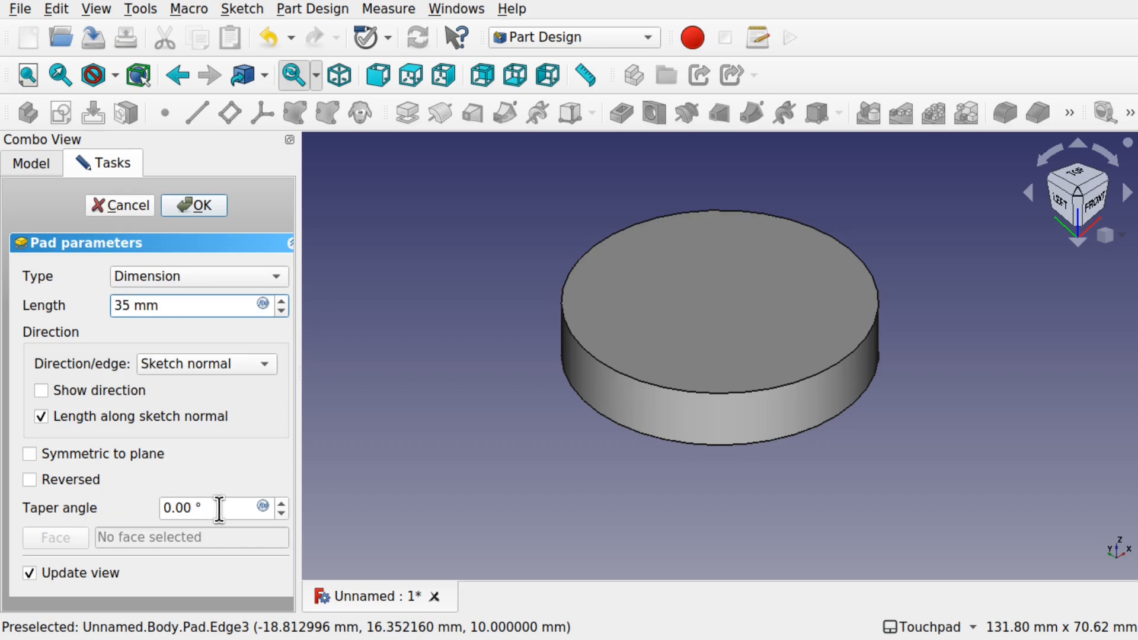
Step: Set the pad's taper angle to -15° so the cylinder narrows away from the sketch plane
{"action": "left_click", "coordinate": [176, 513]}
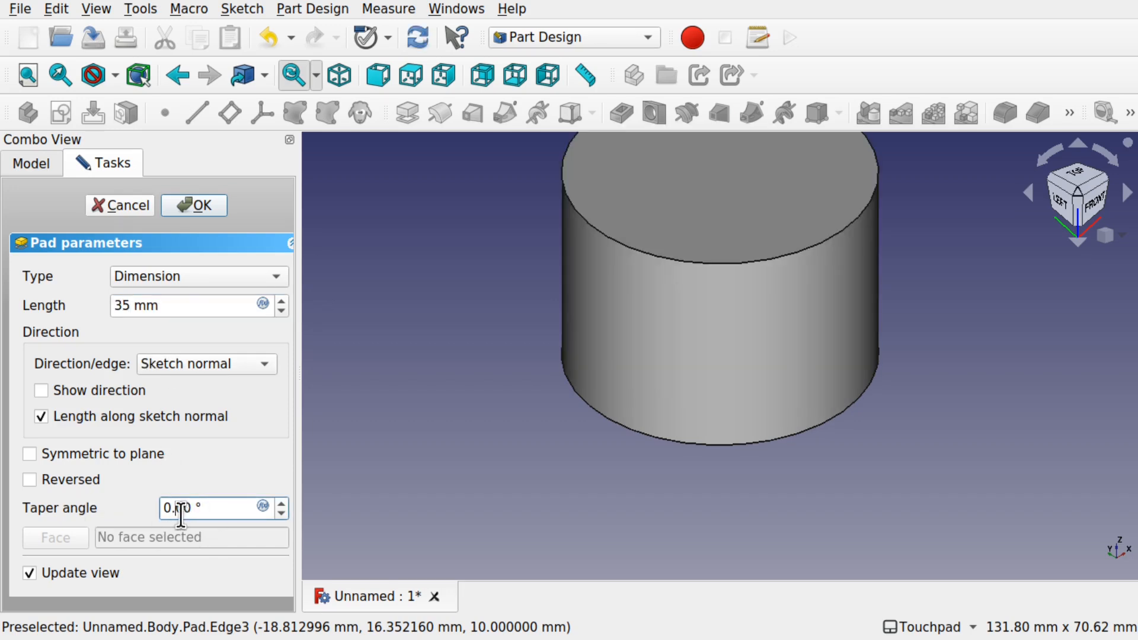
{"action": "left_click_drag", "start_coordinate": [192, 515], "coordinate": [121, 513]}
{"action": "key", "text": "Down"}
{"action": "key", "text": "Down"}
{"action": "key", "text": "Down"}
{"action": "key", "text": "Down"}
{"action": "key", "text": "Down"}
{"action": "key", "text": "Down"}
{"action": "key", "text": "Down"}
{"action": "key", "text": "Down"}
{"action": "key", "text": "Down"}
{"action": "key", "text": "Down"}
{"action": "key", "text": "Down"}
{"action": "key", "text": "Down"}
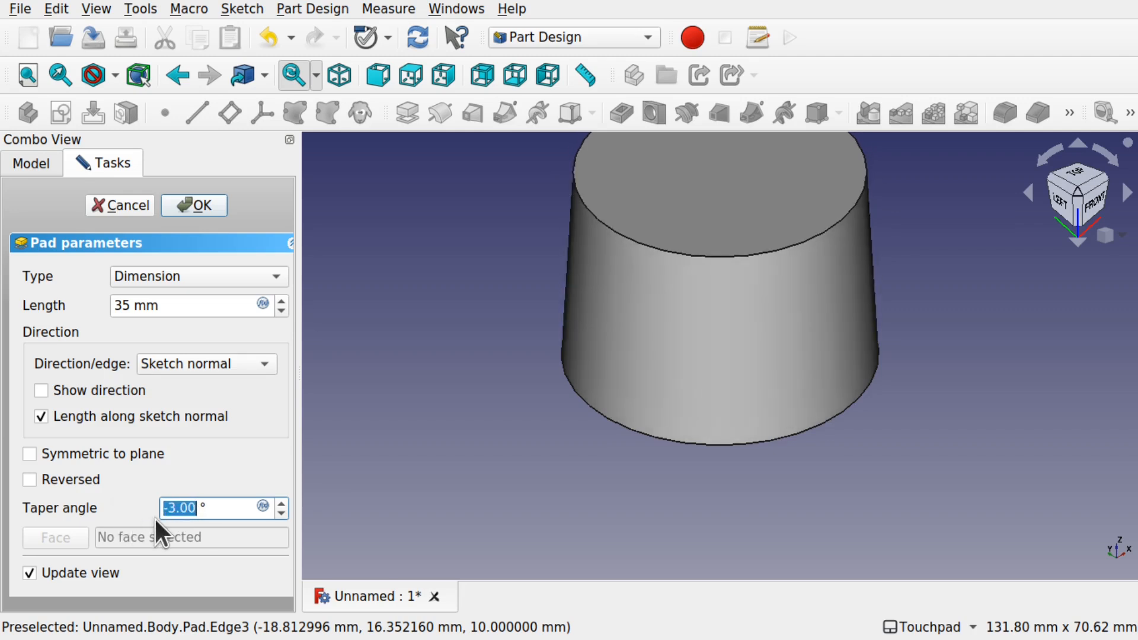
{"action": "key", "text": "Down"}
{"action": "key", "text": "Down"}
{"action": "key", "text": "Down"}
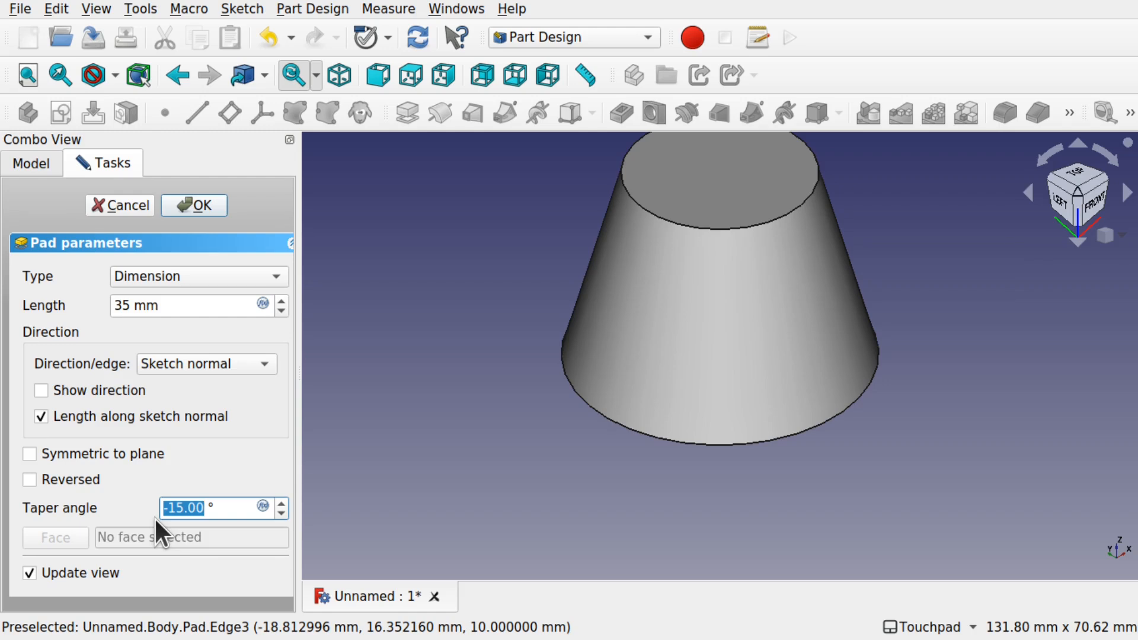
Step: Set the tapered pad's length to 25 mm and accept the pad
{"action": "middle_click_drag", "start_coordinate": [640, 399], "coordinate": [624, 463], "text": "shift"}
{"action": "left_click", "coordinate": [121, 305]}
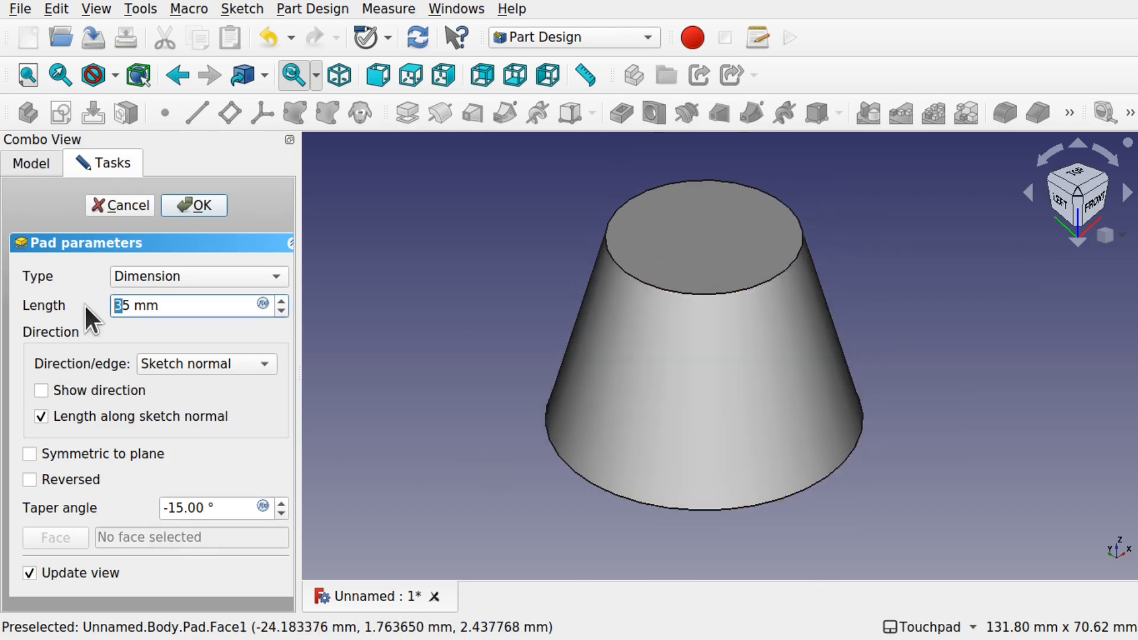
{"action": "type", "text": "2"}
{"action": "left_click", "coordinate": [257, 415]}
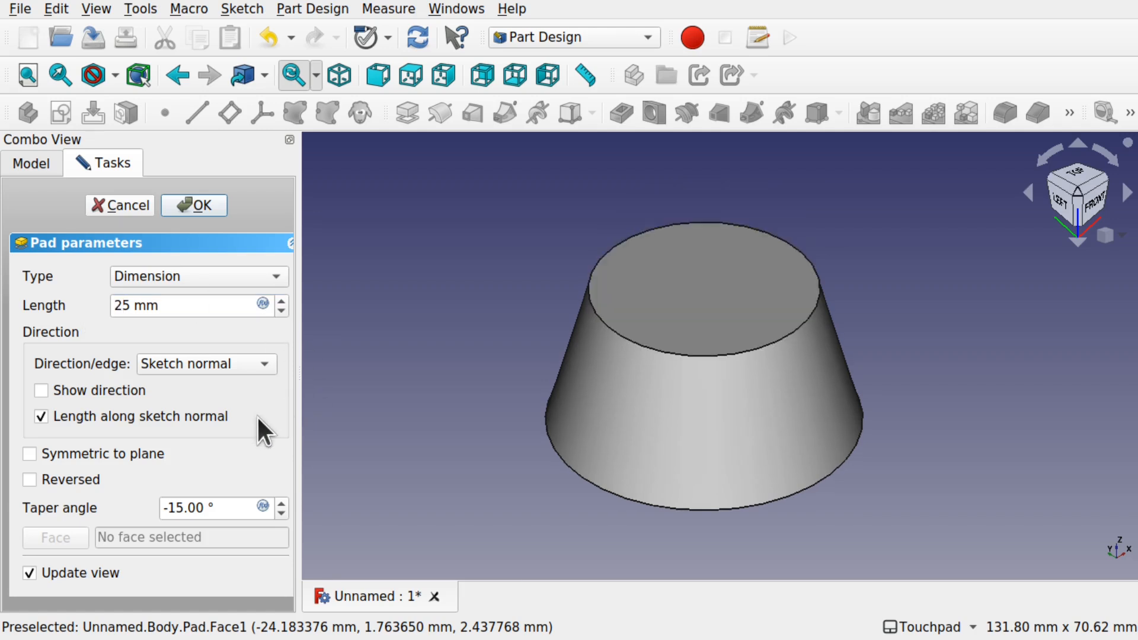
{"action": "left_click", "coordinate": [199, 207]}
Step: Start a new sketch on the large bottom face of the tapered pad
{"action": "left_click_drag", "start_coordinate": [742, 469], "coordinate": [778, 333], "text": "alt"}
{"action": "left_click_drag", "start_coordinate": [768, 425], "coordinate": [788, 222], "text": "shift"}
{"action": "left_click_drag", "start_coordinate": [764, 381], "coordinate": [717, 304], "text": "alt"}
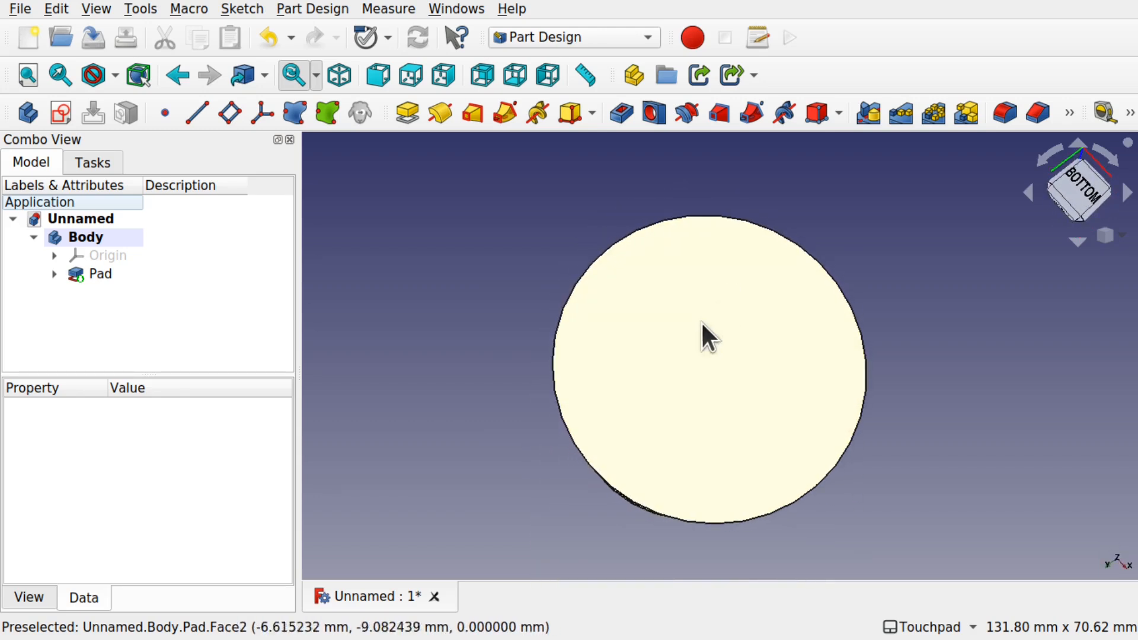
{"action": "left_click", "coordinate": [674, 361]}
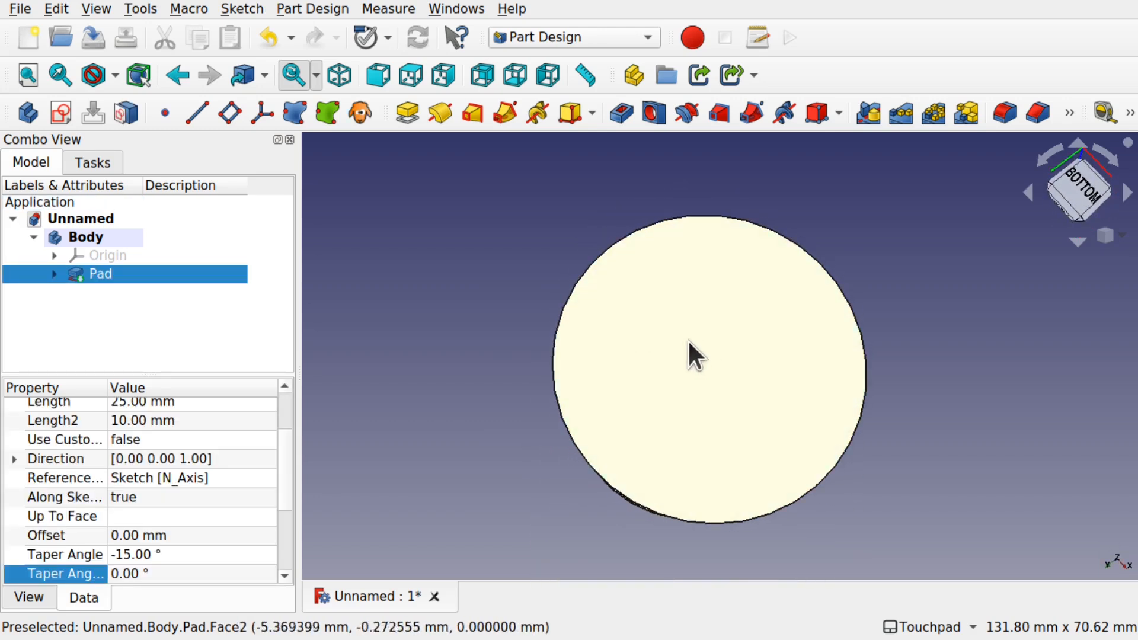
{"action": "left_click", "coordinate": [60, 111]}
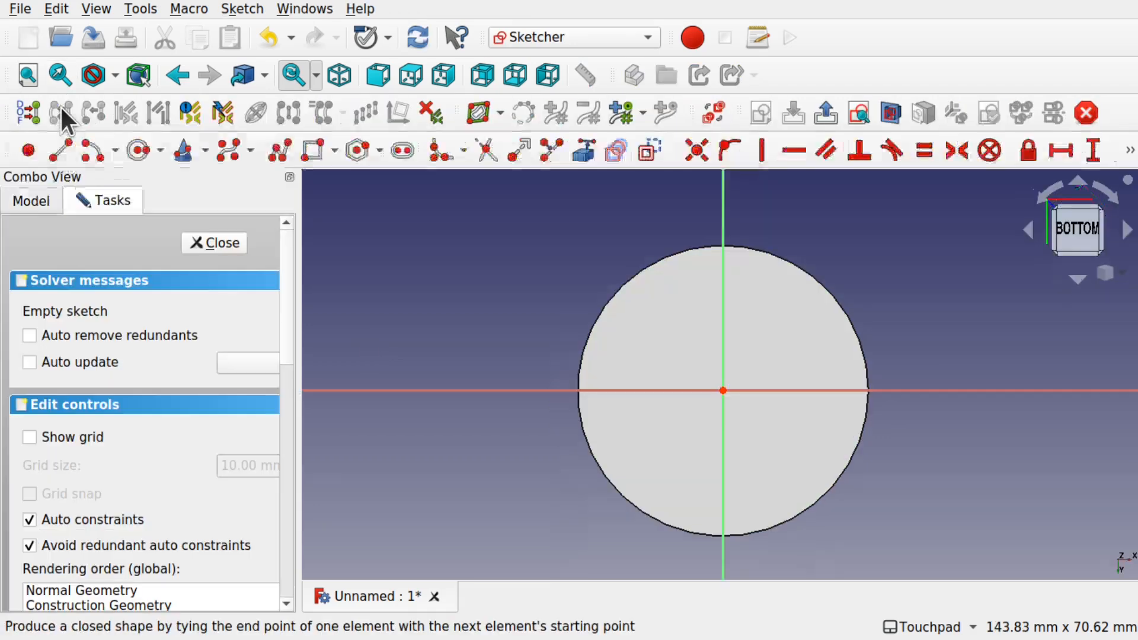
Step: Draw a circle with a radius of about 19 mm centred on the origin of the bottom face
{"action": "left_click", "coordinate": [139, 151]}
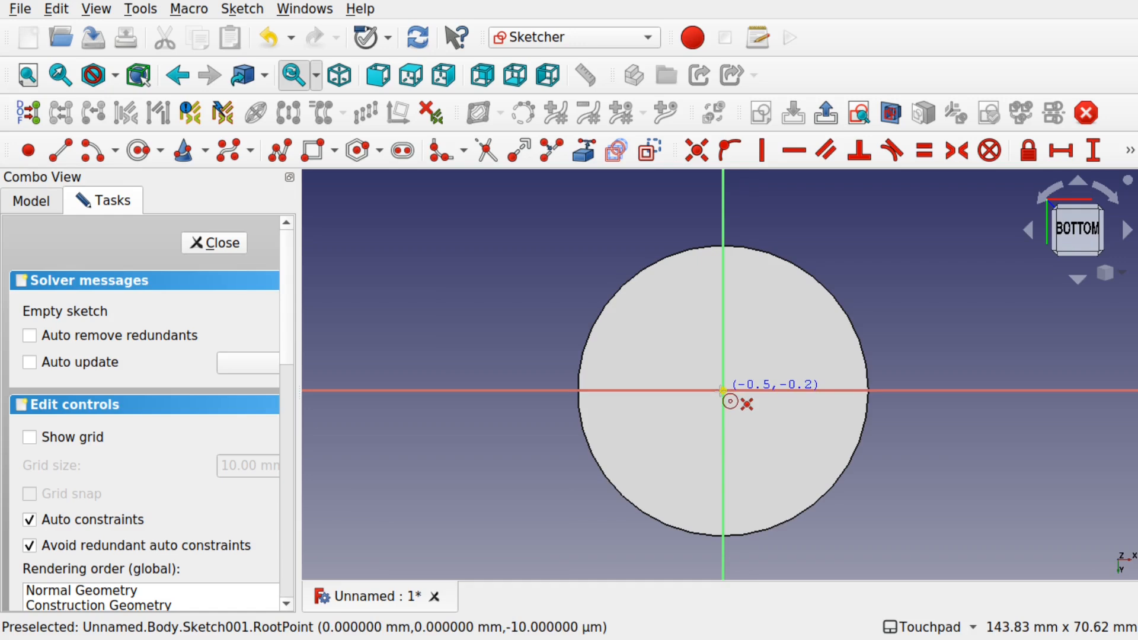
{"action": "left_click", "coordinate": [723, 390]}
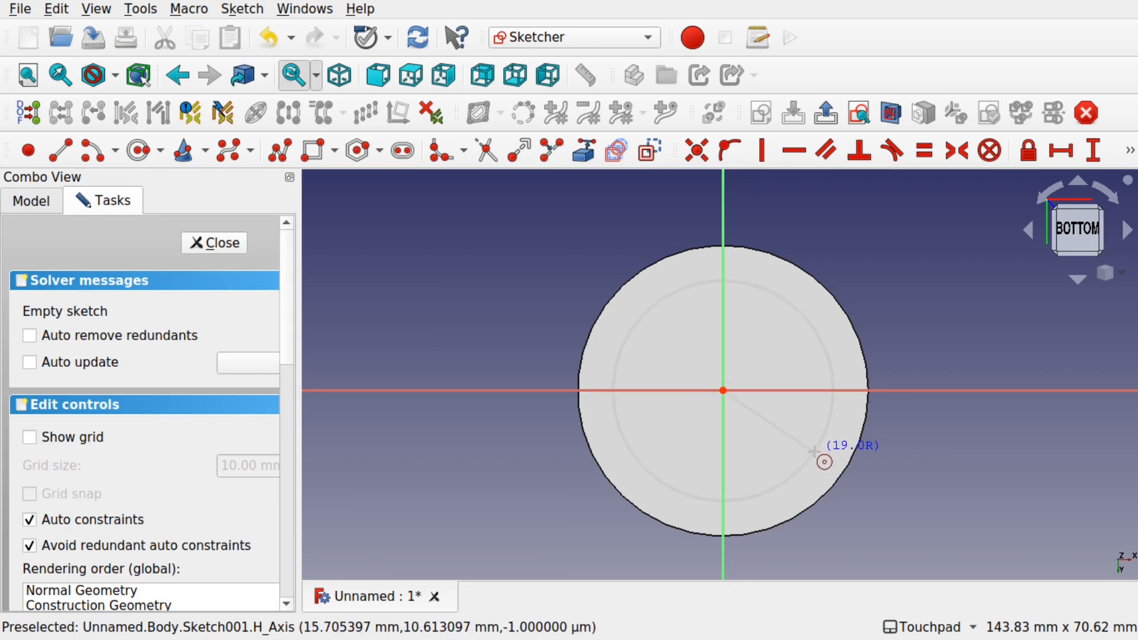
{"action": "left_click", "coordinate": [817, 453]}
Step: Enlarge the circle freehand so it sits closer to the face's outer edge, and finish the sketch
{"action": "left_click_drag", "start_coordinate": [804, 365], "coordinate": [738, 413], "text": "alt"}
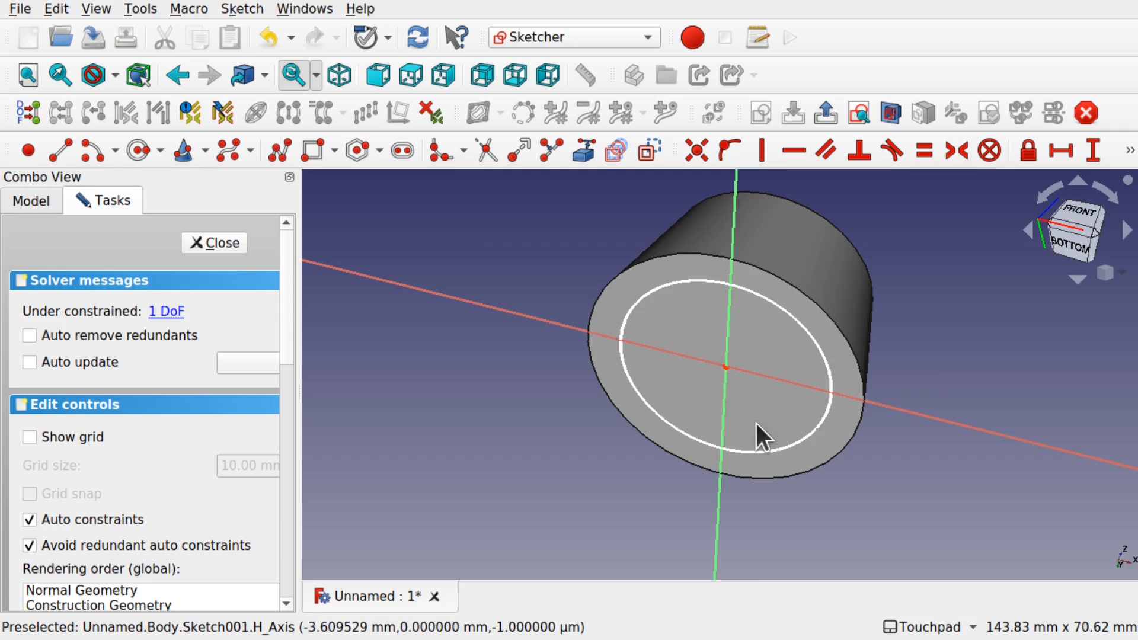
{"action": "left_click_drag", "start_coordinate": [761, 457], "coordinate": [786, 460]}
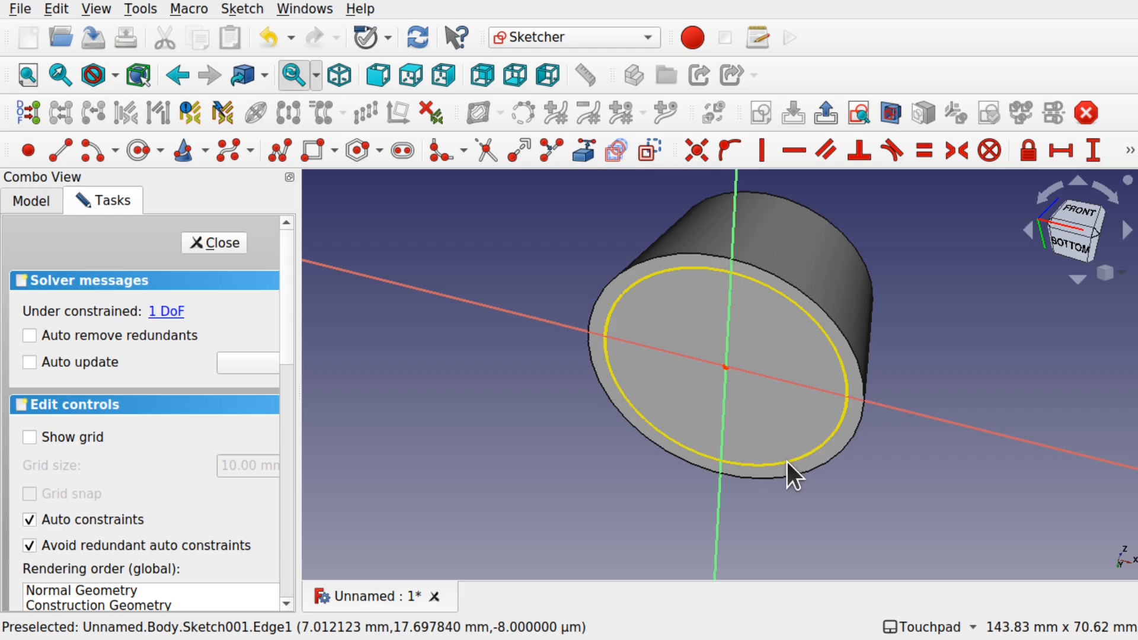
{"action": "left_click", "coordinate": [215, 240]}
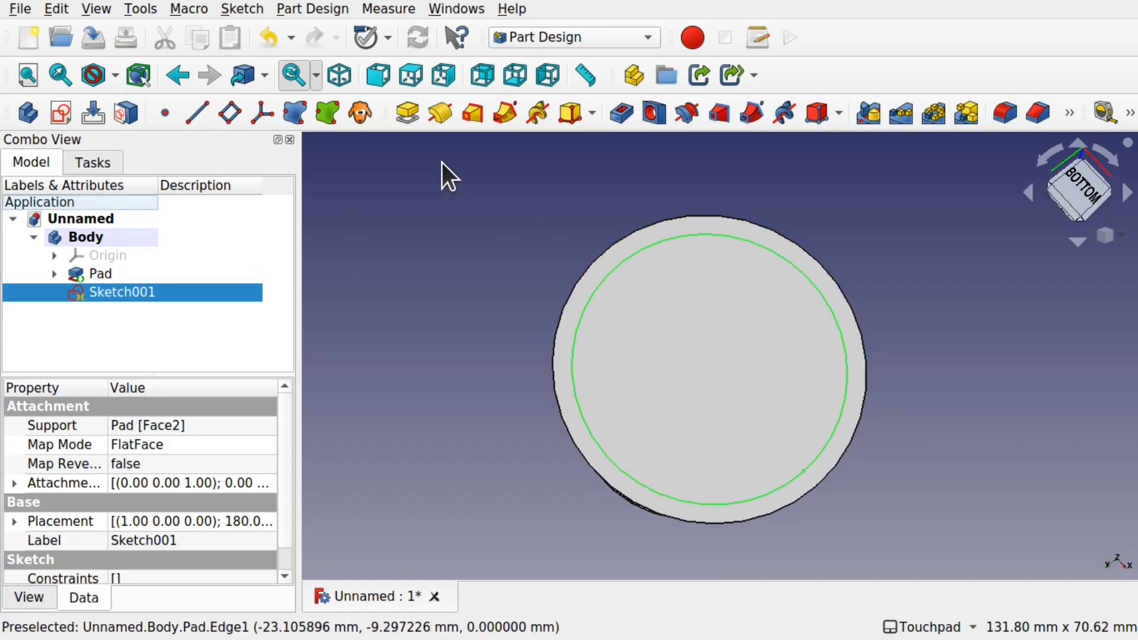
Step: Start a pocket from the circle sketch on the bottom face and set its taper angle to -9°
{"action": "left_click", "coordinate": [621, 121]}
{"action": "middle_click_drag", "start_coordinate": [743, 308], "coordinate": [586, 422]}
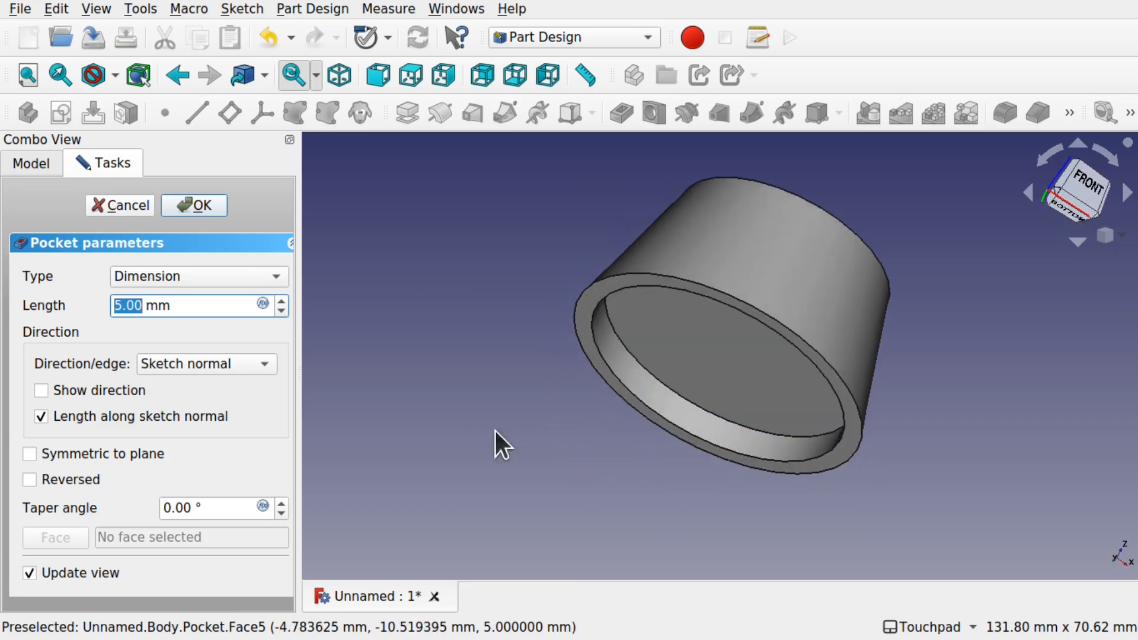
{"action": "left_click", "coordinate": [280, 514]}
{"action": "left_click", "coordinate": [279, 513]}
{"action": "left_click", "coordinate": [279, 513]}
{"action": "left_click", "coordinate": [279, 513]}
{"action": "left_click", "coordinate": [279, 513]}
{"action": "left_click", "coordinate": [279, 513]}
{"action": "left_click", "coordinate": [279, 513]}
{"action": "left_click", "coordinate": [279, 513]}
{"action": "left_click", "coordinate": [279, 513]}
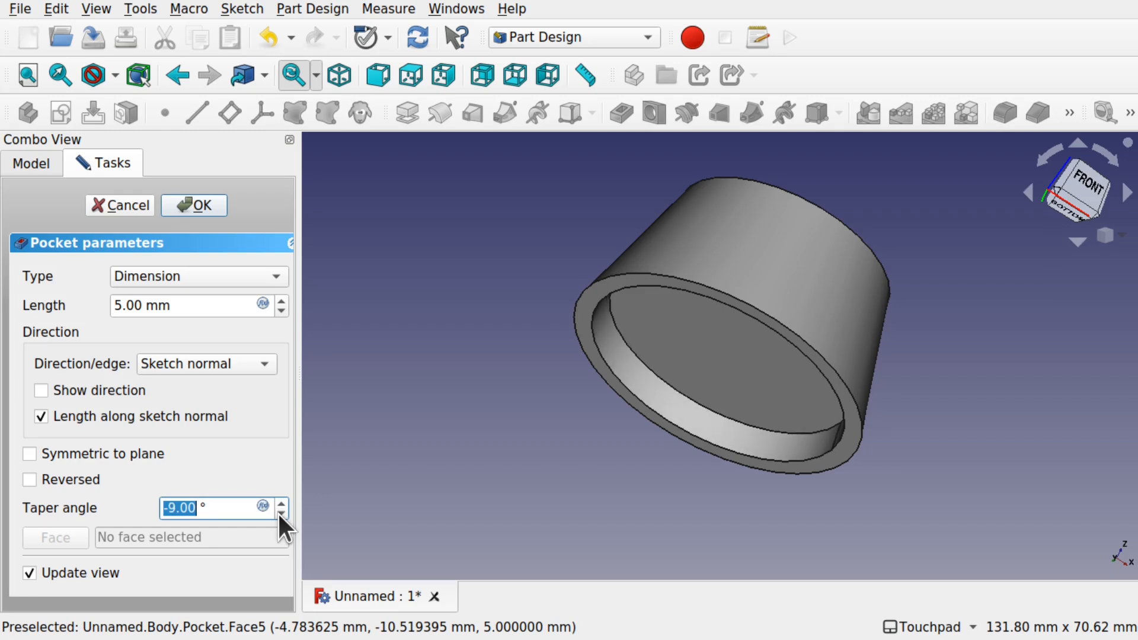
Step: Set the tapered pocket's length to 17 mm and accept the pocket
{"action": "left_click", "coordinate": [282, 301]}
{"action": "left_click", "coordinate": [282, 301]}
{"action": "left_click", "coordinate": [282, 301]}
{"action": "left_click", "coordinate": [282, 301]}
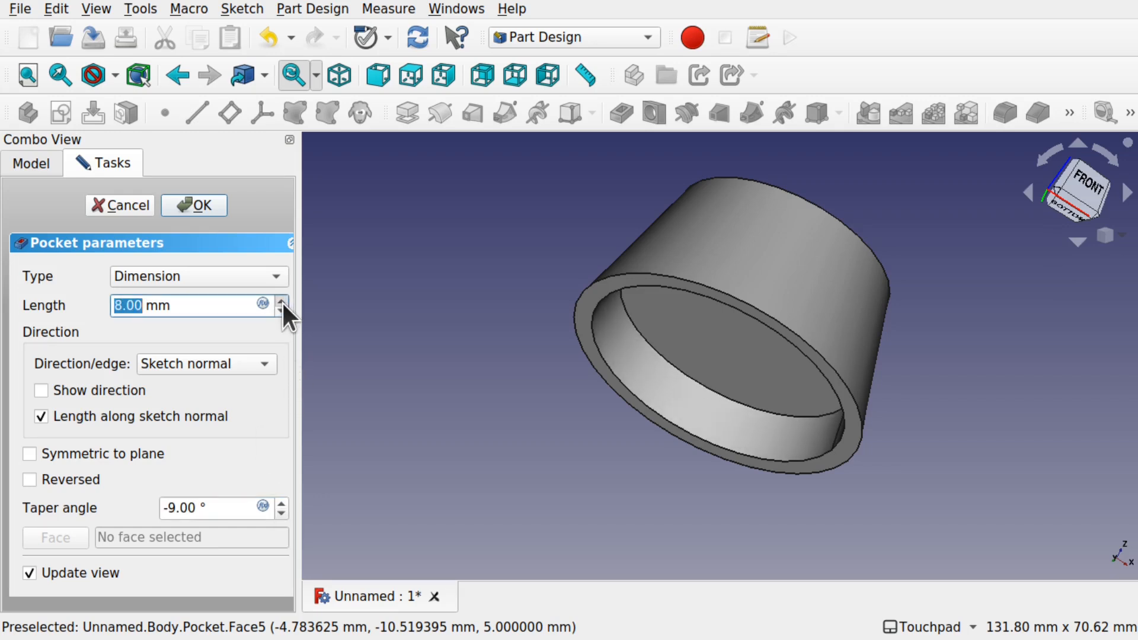
{"action": "left_click", "coordinate": [282, 301]}
{"action": "left_click", "coordinate": [282, 302]}
{"action": "left_click", "coordinate": [282, 301]}
{"action": "left_click", "coordinate": [283, 301]}
{"action": "left_click", "coordinate": [282, 301]}
{"action": "mouse_move", "coordinate": [652, 332]}
{"action": "middle_mouse_down"}
{"action": "mouse_move", "coordinate": [723, 325]}
{"action": "mouse_move", "coordinate": [718, 267]}
{"action": "mouse_move", "coordinate": [564, 368]}
{"action": "mouse_move", "coordinate": [657, 310]}
{"action": "middle_mouse_up"}
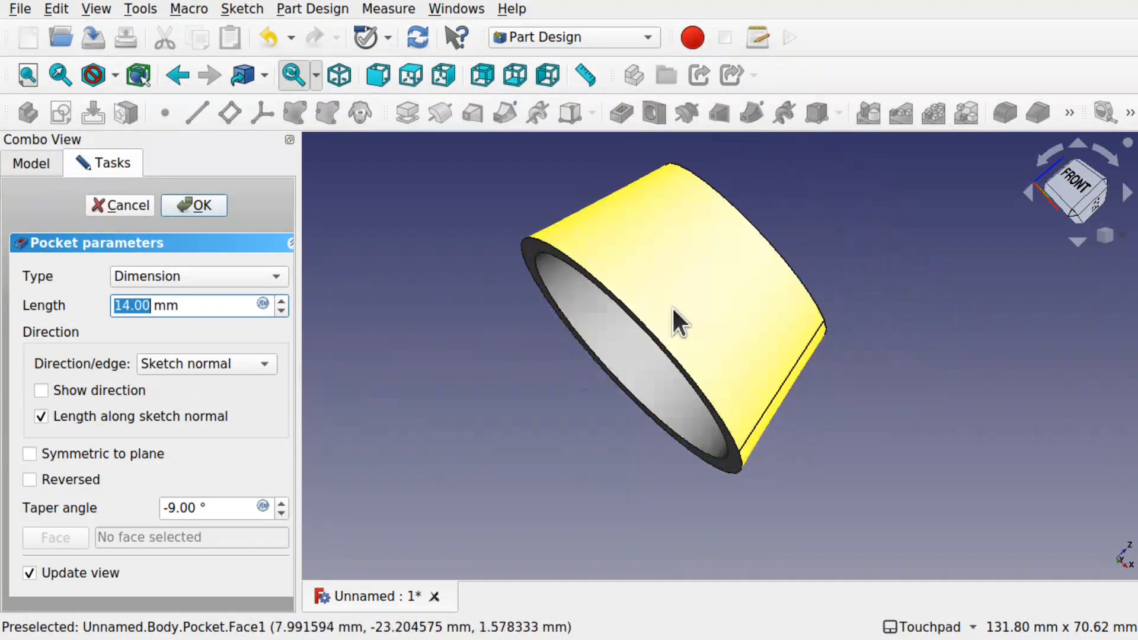
{"action": "middle_click_drag", "start_coordinate": [716, 265], "coordinate": [649, 309]}
{"action": "middle_click_drag", "start_coordinate": [607, 355], "coordinate": [659, 360]}
{"action": "left_click", "coordinate": [282, 300]}
{"action": "left_click", "coordinate": [282, 300]}
{"action": "left_click", "coordinate": [282, 301]}
{"action": "middle_click_drag", "start_coordinate": [482, 274], "coordinate": [357, 239]}
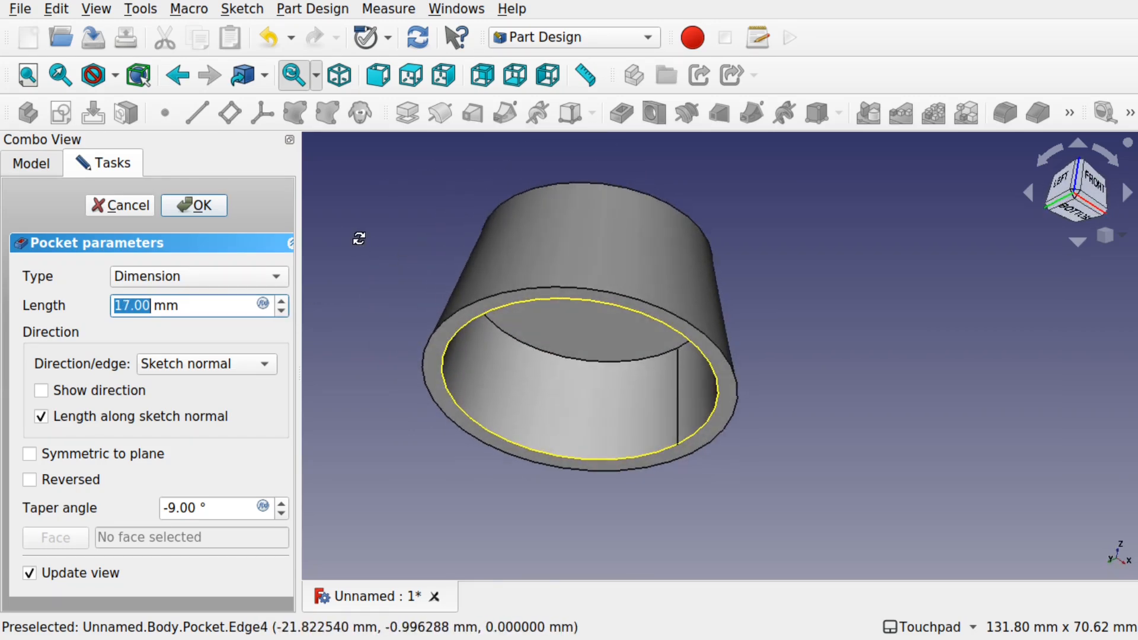
{"action": "left_click", "coordinate": [207, 209]}
Step: Start a new sketch on the flat inner floor of the pocket
{"action": "middle_click_drag", "start_coordinate": [698, 325], "coordinate": [630, 337]}
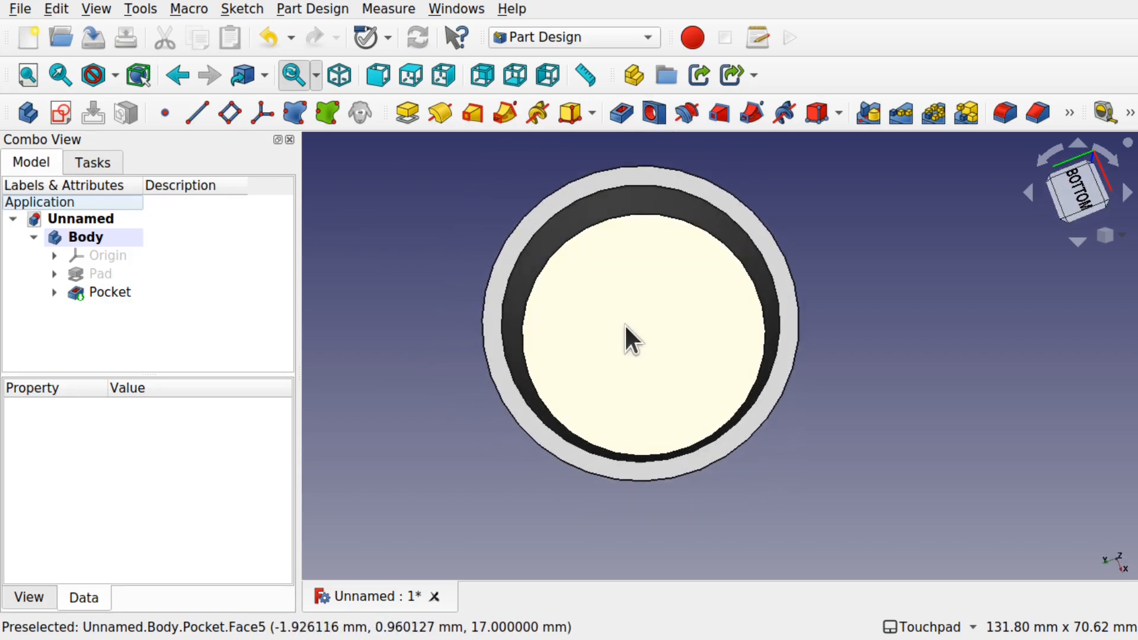
{"action": "left_click", "coordinate": [626, 332]}
{"action": "left_click", "coordinate": [653, 321]}
{"action": "left_click", "coordinate": [647, 323]}
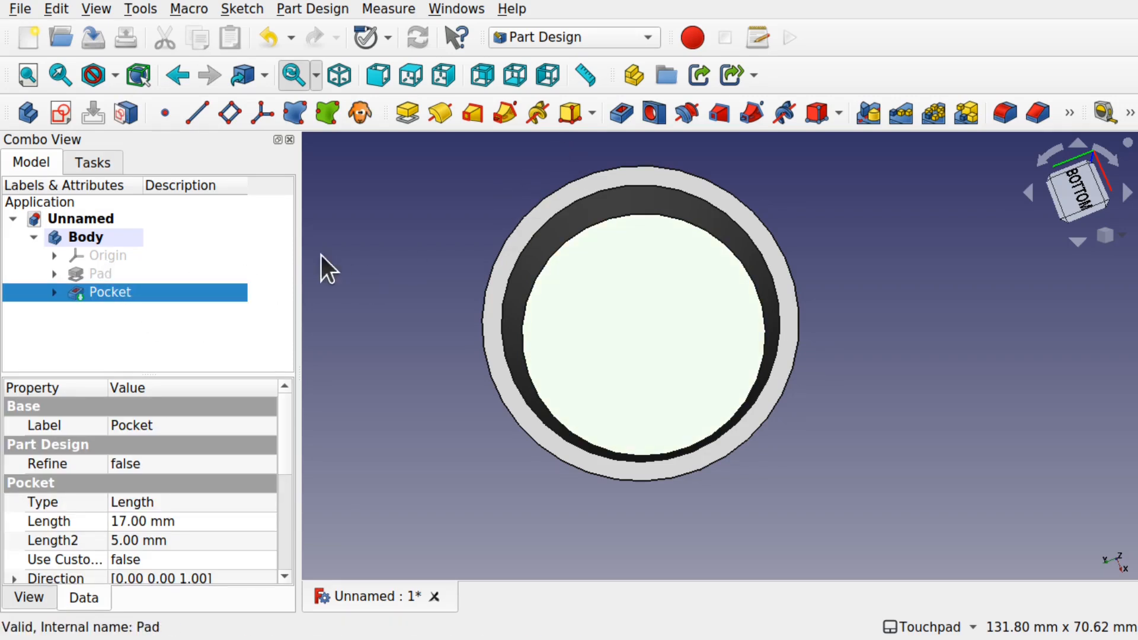
{"action": "left_click", "coordinate": [60, 112]}
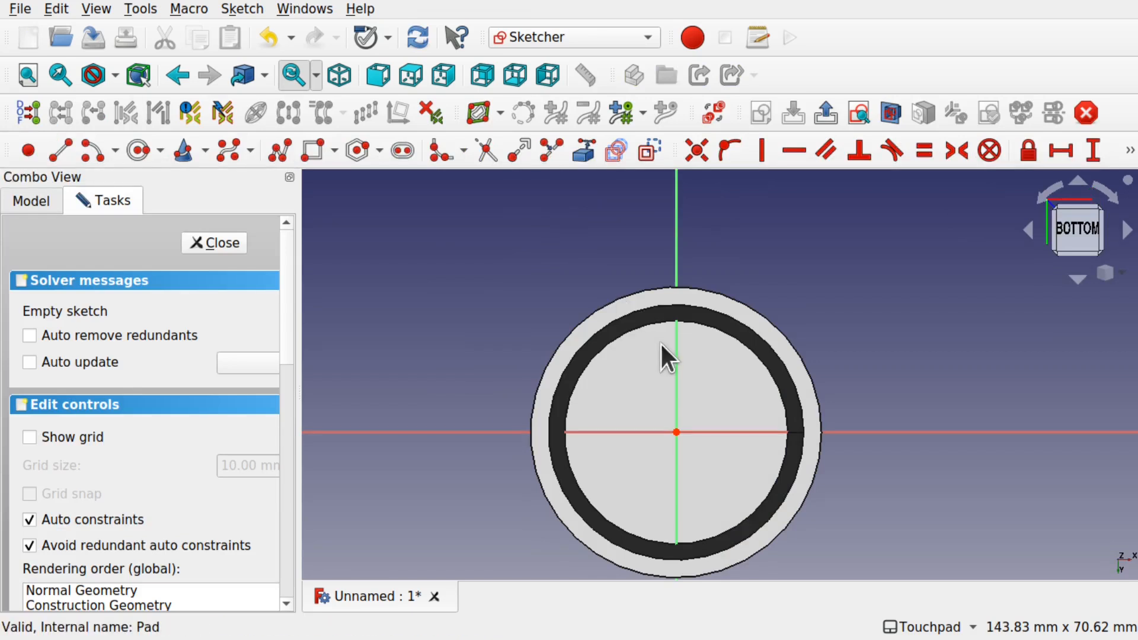
Step: Draw a circle centred on the origin, slightly smaller than the pocket floor, and finish the sketch
{"action": "left_click", "coordinate": [136, 151]}
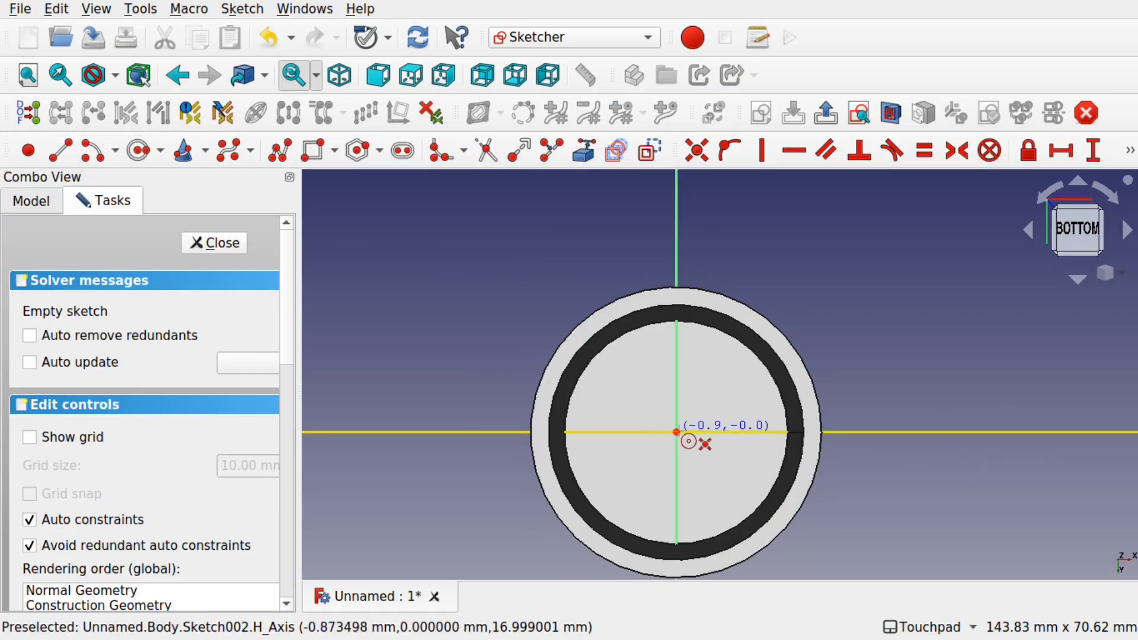
{"action": "left_click", "coordinate": [676, 432]}
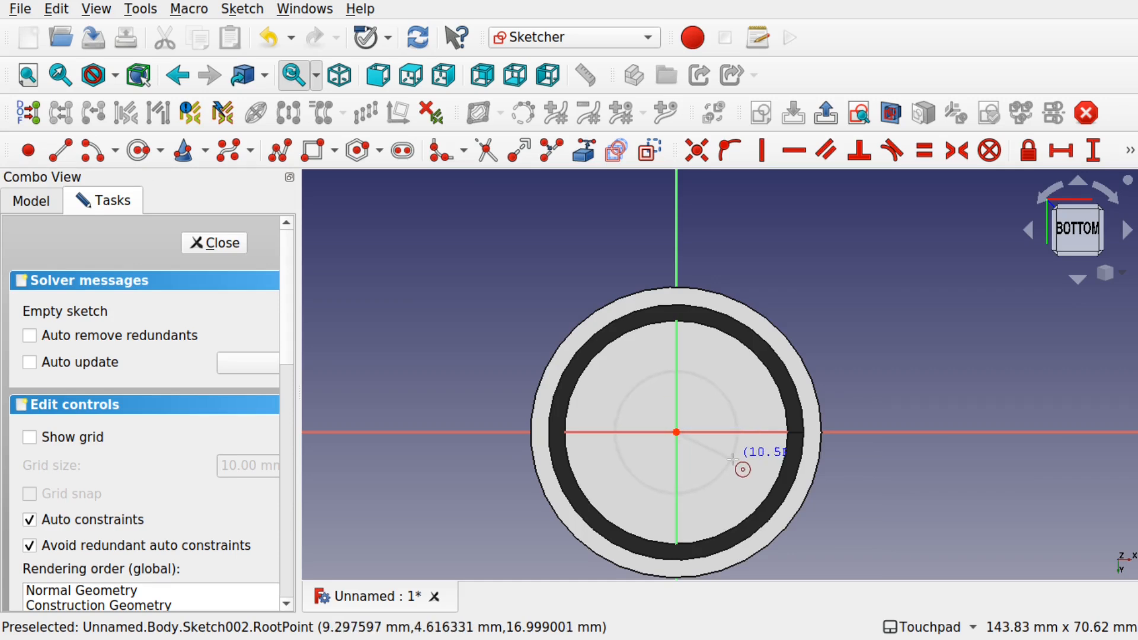
{"action": "left_click", "coordinate": [763, 470]}
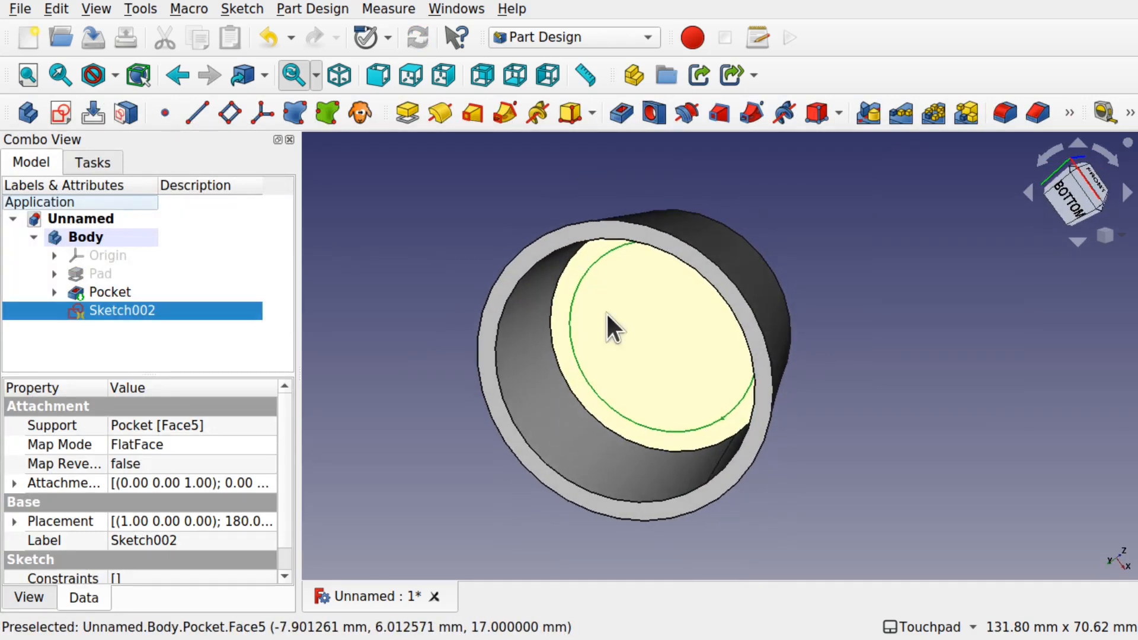
Step: Pad the circle on the pocket floor out through the open underside with a length of 30 mm
{"action": "left_click", "coordinate": [401, 113]}
{"action": "middle_click_drag", "start_coordinate": [590, 268], "coordinate": [550, 319], "text": "alt"}
{"action": "key", "text": "Up"}
{"action": "key", "text": "Up"}
{"action": "key", "text": "Up"}
{"action": "key", "text": "Up"}
{"action": "key", "text": "Up"}
{"action": "key", "text": "Up"}
{"action": "key", "text": "Up"}
{"action": "key", "text": "Up"}
{"action": "key", "text": "Up"}
{"action": "key", "text": "Up"}
{"action": "key", "text": "Up"}
{"action": "key", "text": "Up"}
{"action": "key", "text": "Up"}
{"action": "key", "text": "Up"}
{"action": "key", "text": "Up"}
{"action": "key", "text": "Up"}
{"action": "key", "text": "Up"}
{"action": "key", "text": "Up"}
{"action": "key", "text": "Up"}
{"action": "key", "text": "Up"}
Step: Set the inner pad's taper angle to -20° and accept the pad
{"action": "left_click", "coordinate": [242, 508]}
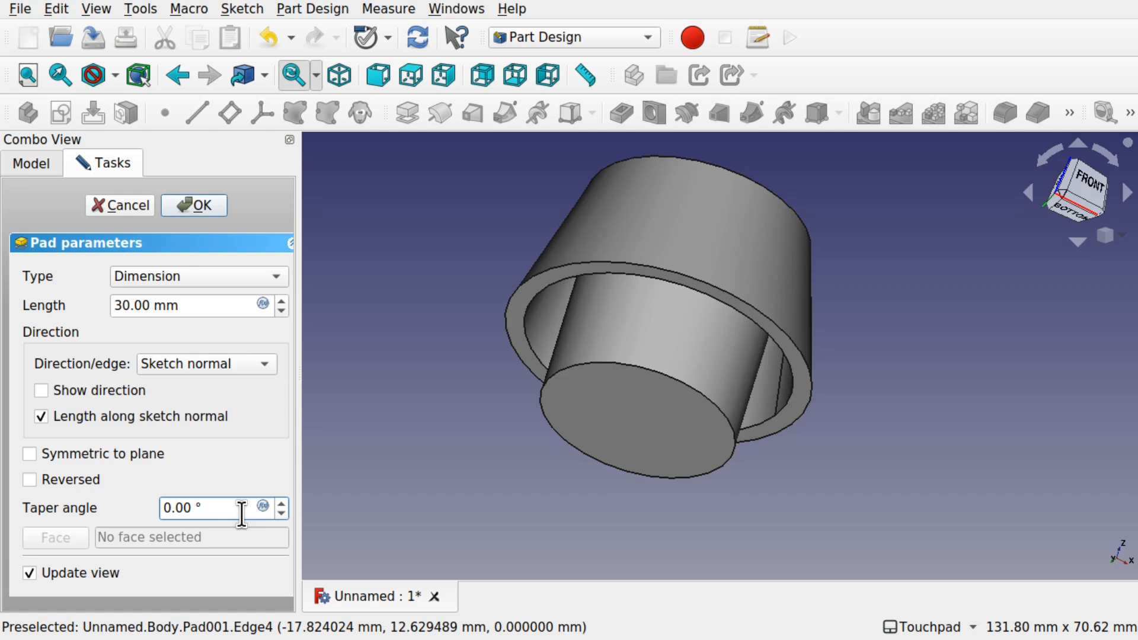
{"action": "key", "text": "Down"}
{"action": "key", "text": "Down"}
{"action": "key", "text": "Down"}
{"action": "key", "text": "Down"}
{"action": "key", "text": "Down"}
{"action": "key", "text": "Down"}
{"action": "key", "text": "Down"}
{"action": "key", "text": "Down"}
{"action": "key", "text": "Down"}
{"action": "key", "text": "Down"}
{"action": "key", "text": "Down"}
{"action": "key", "text": "Down"}
{"action": "key", "text": "Down"}
{"action": "key", "text": "Down"}
{"action": "key", "text": "Down"}
{"action": "key", "text": "Down"}
{"action": "key", "text": "Down"}
{"action": "key", "text": "Down"}
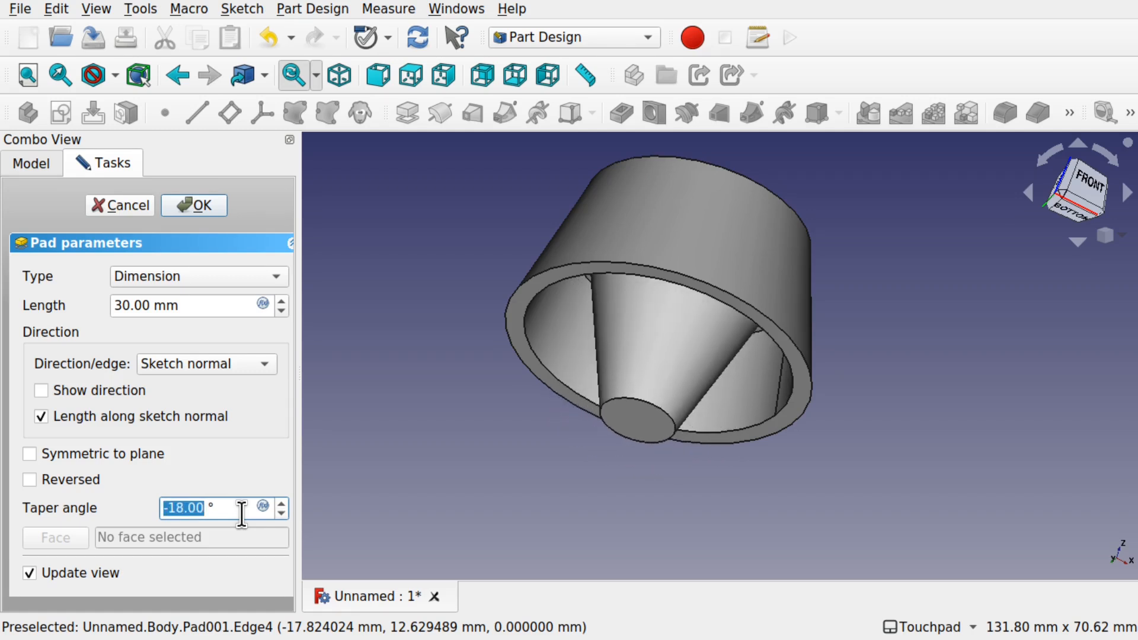
{"action": "key", "text": "Down"}
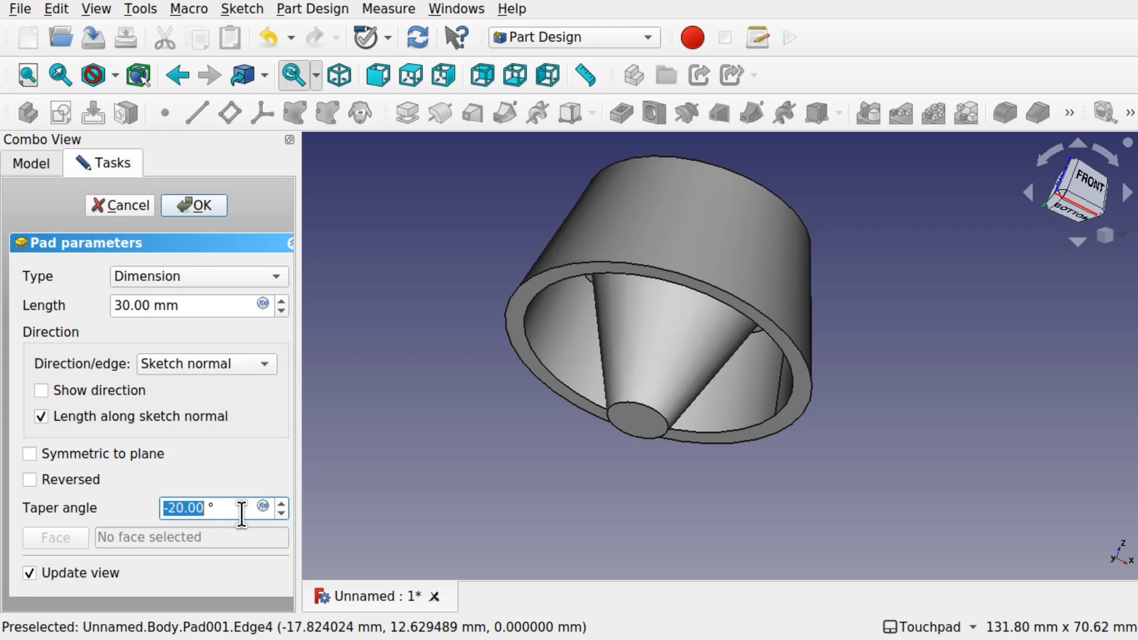
{"action": "left_click", "coordinate": [194, 206]}
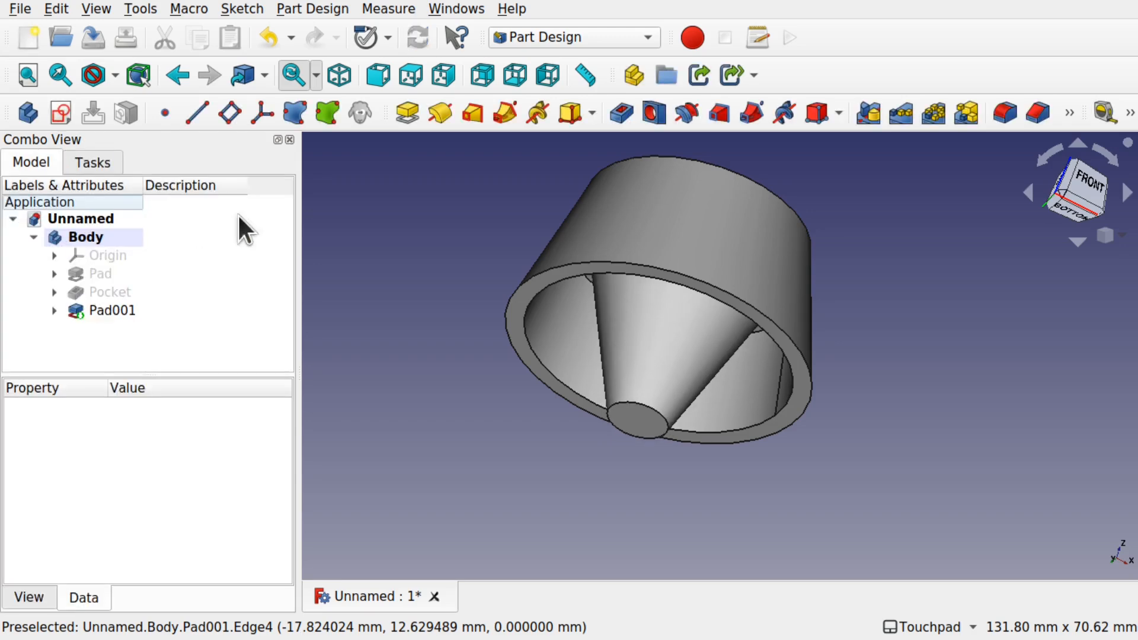
Step: Start a new sketch on the small end face of the inner cone
{"action": "key", "text": "5"}
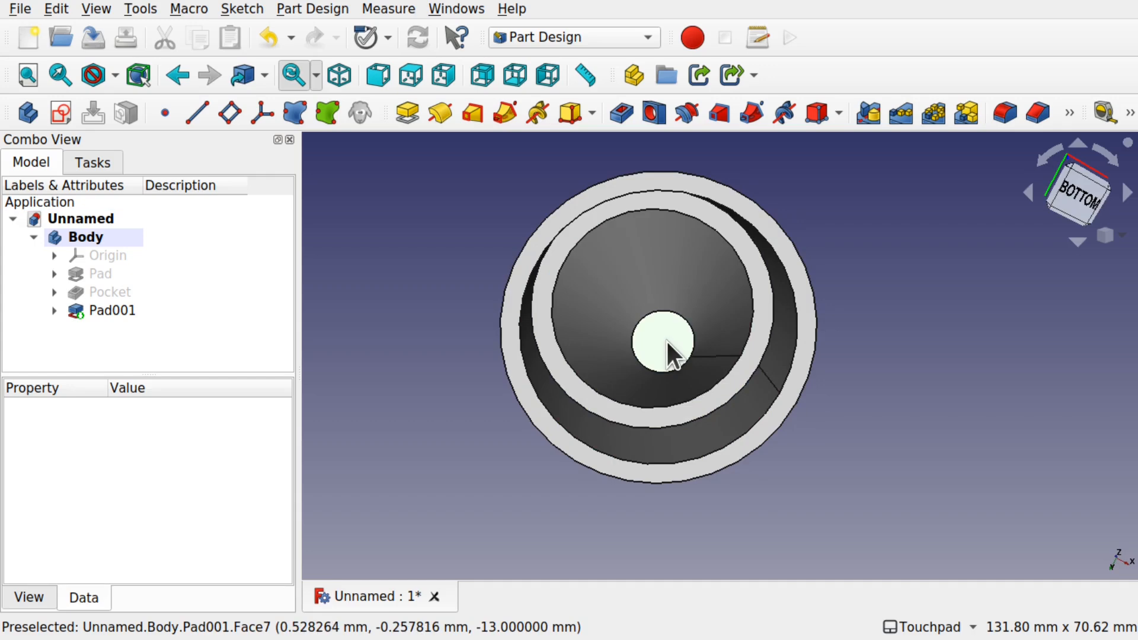
{"action": "left_click", "coordinate": [667, 341]}
{"action": "left_click_drag", "start_coordinate": [710, 298], "coordinate": [676, 362], "text": "shift"}
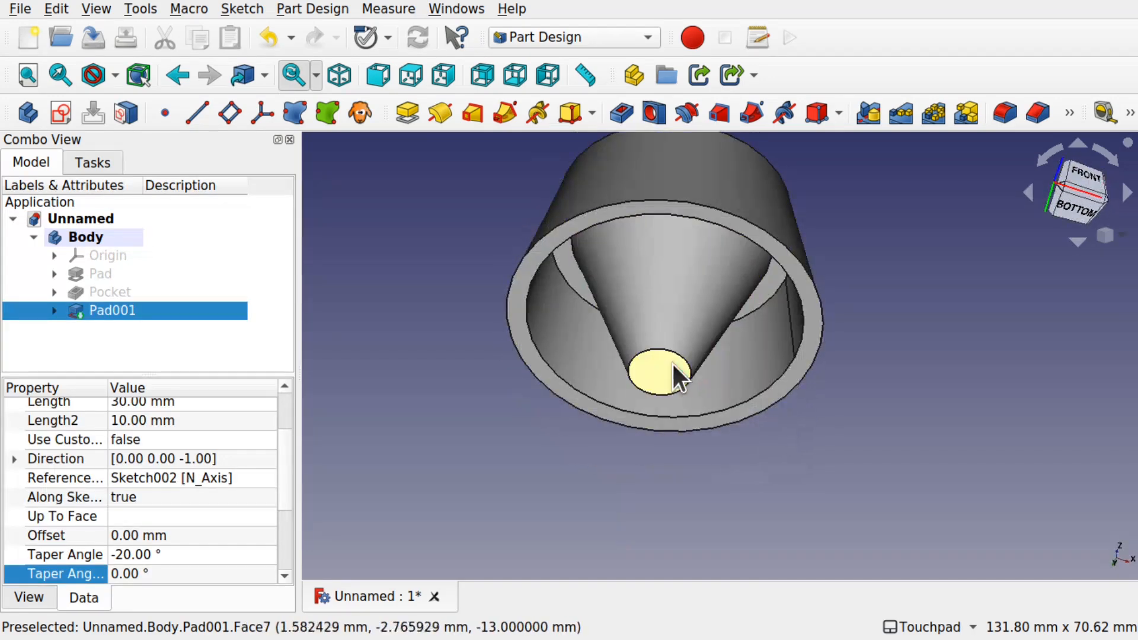
{"action": "left_click_drag", "start_coordinate": [700, 323], "coordinate": [712, 295], "text": "shift"}
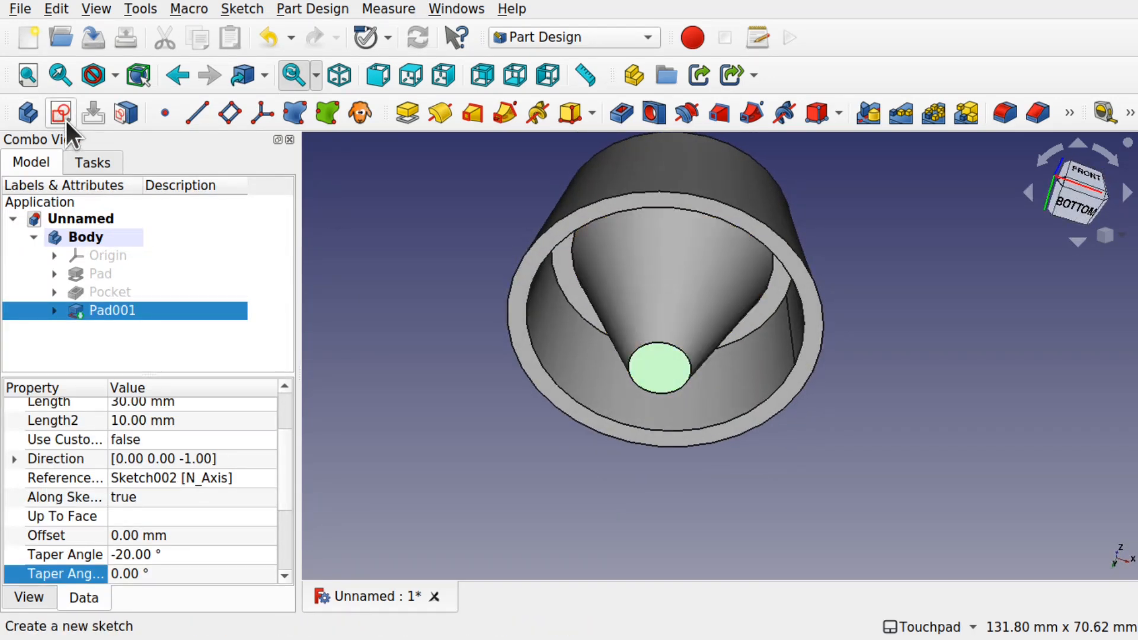
{"action": "left_click", "coordinate": [61, 112]}
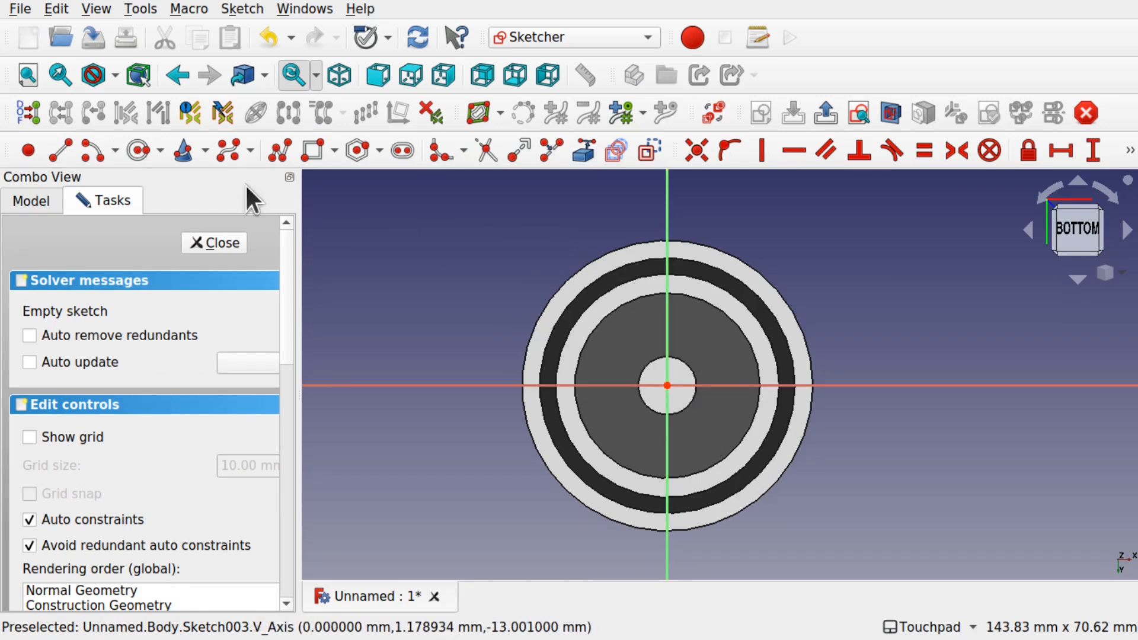
Step: Draw a circle with a radius of about 3 mm centred on the cone's end face and finish the sketch
{"action": "left_click", "coordinate": [139, 151]}
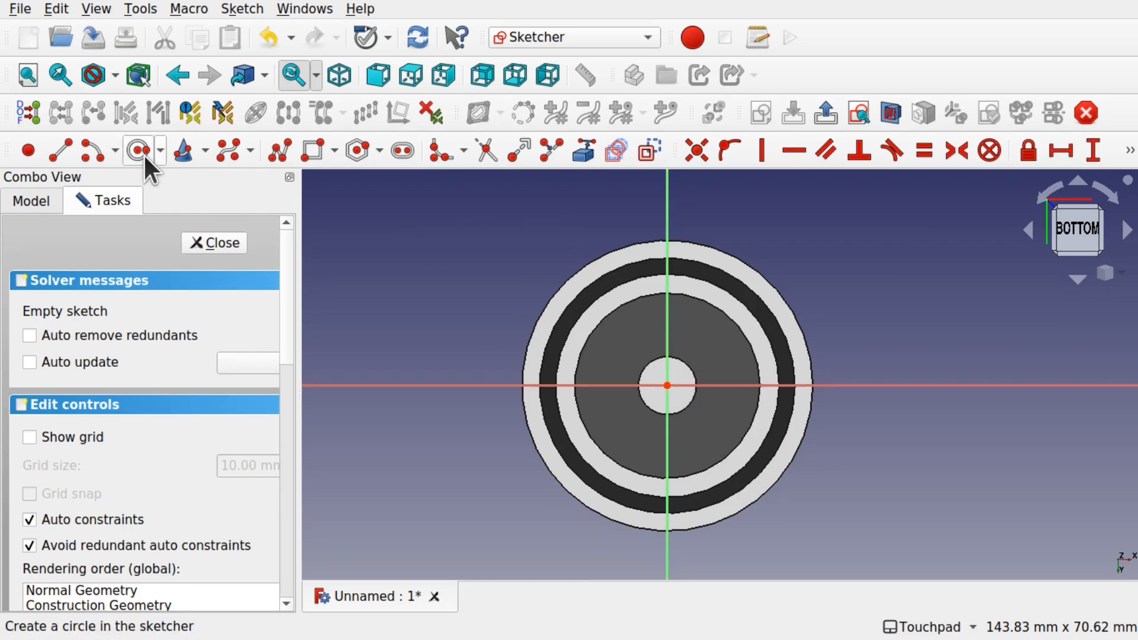
{"action": "left_click", "coordinate": [667, 388]}
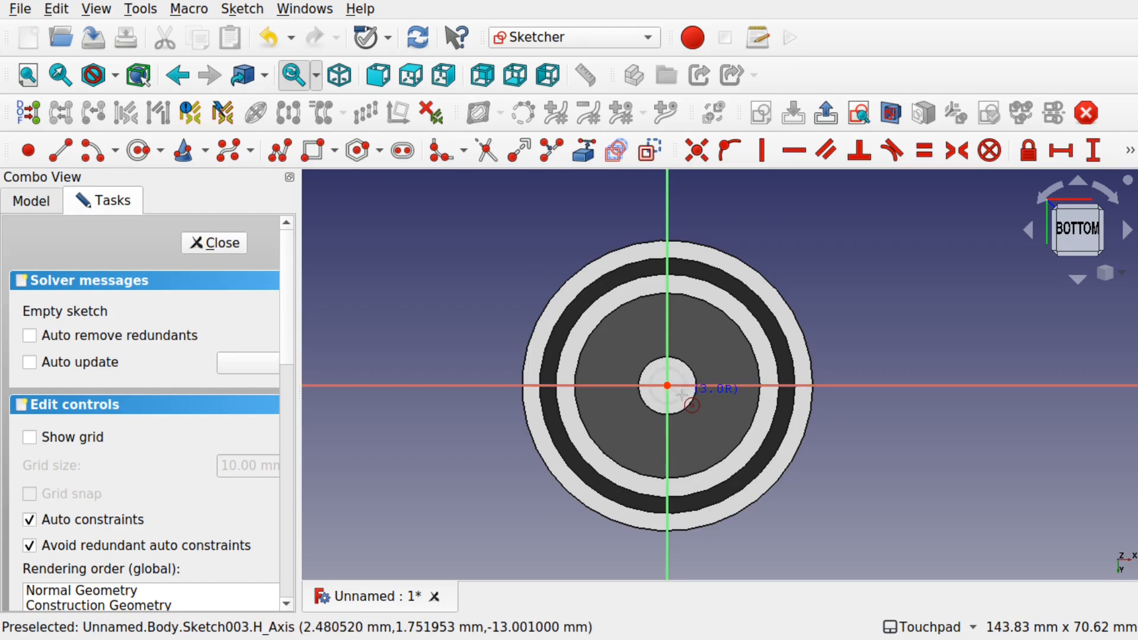
{"action": "left_click", "coordinate": [696, 389]}
{"action": "middle_click_drag", "start_coordinate": [696, 390], "coordinate": [670, 428], "text": "alt"}
{"action": "left_click", "coordinate": [214, 243]}
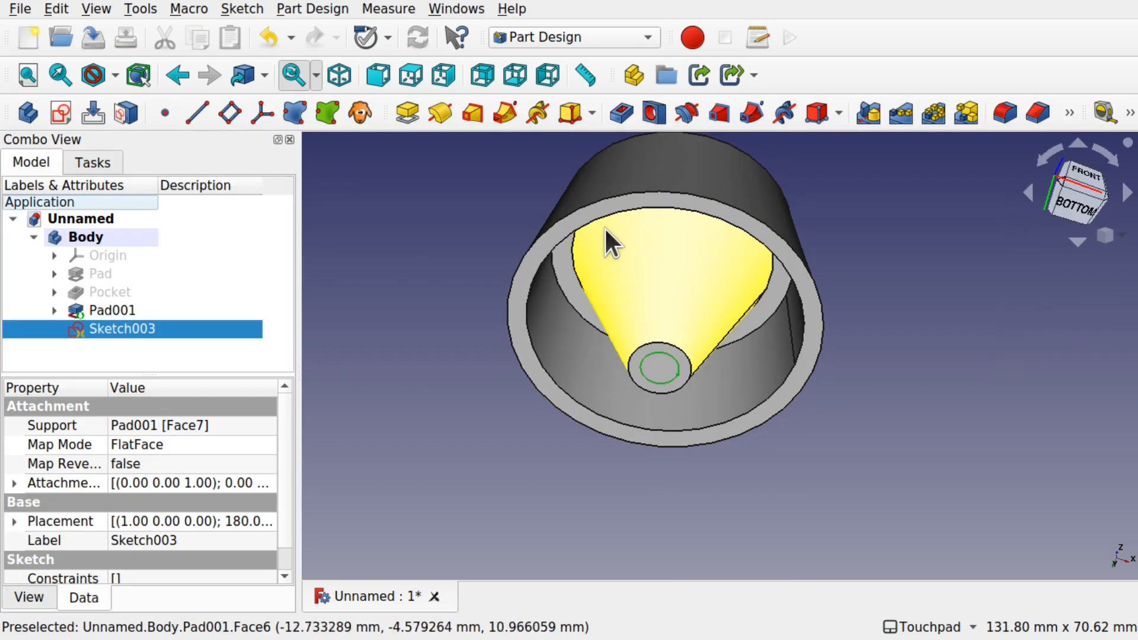
Step: Pocket the small circle 20 mm deep into the inner cone and accept the pocket
{"action": "left_click", "coordinate": [620, 114]}
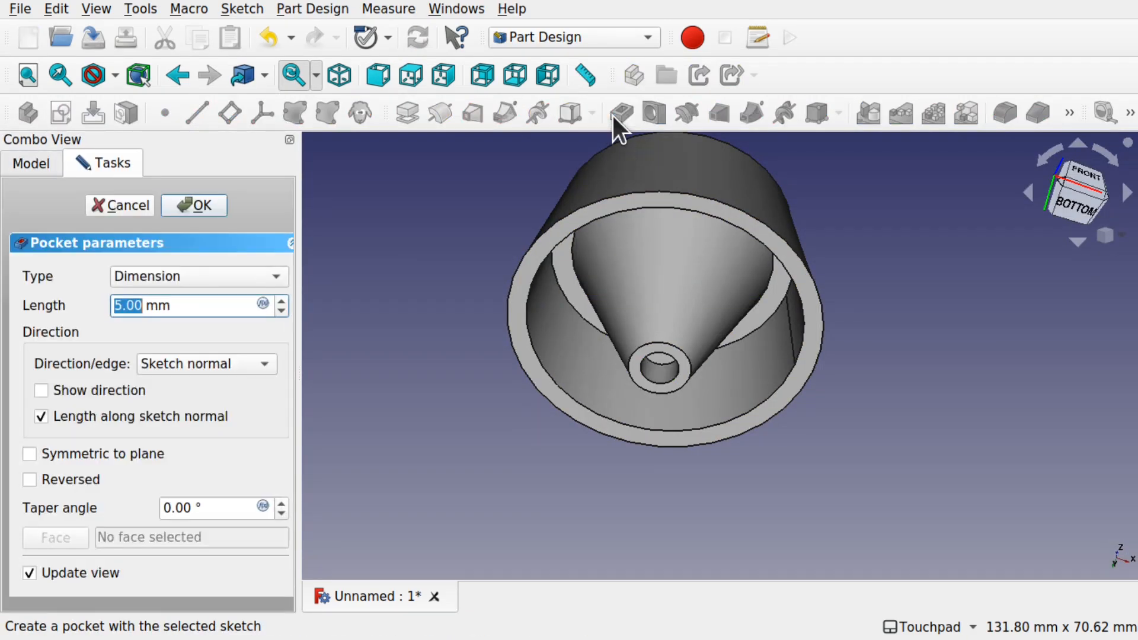
{"action": "type", "text": "20"}
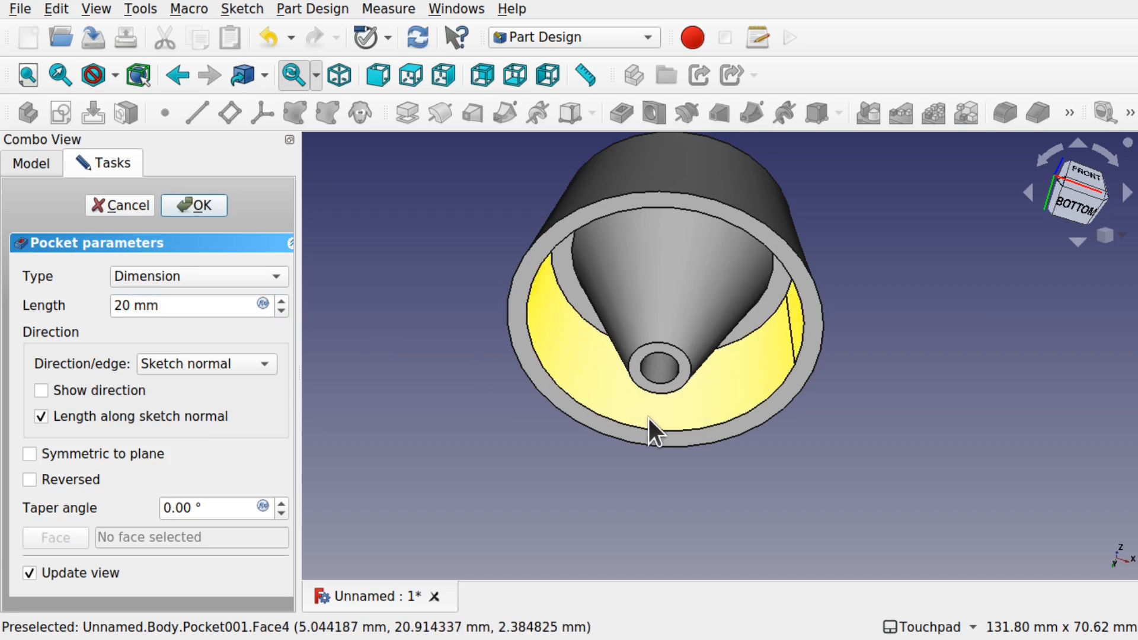
{"action": "left_click_drag", "start_coordinate": [690, 349], "coordinate": [282, 226], "text": "shift"}
{"action": "left_click", "coordinate": [191, 204]}
Step: Examine the hollow body and its drilled inner cone from the sides and underside, ending in the front view
{"action": "left_click_drag", "start_coordinate": [772, 287], "coordinate": [720, 391], "text": "shift"}
{"action": "left_click_drag", "start_coordinate": [730, 329], "coordinate": [737, 307], "text": "shift"}
{"action": "left_click", "coordinate": [107, 292]}
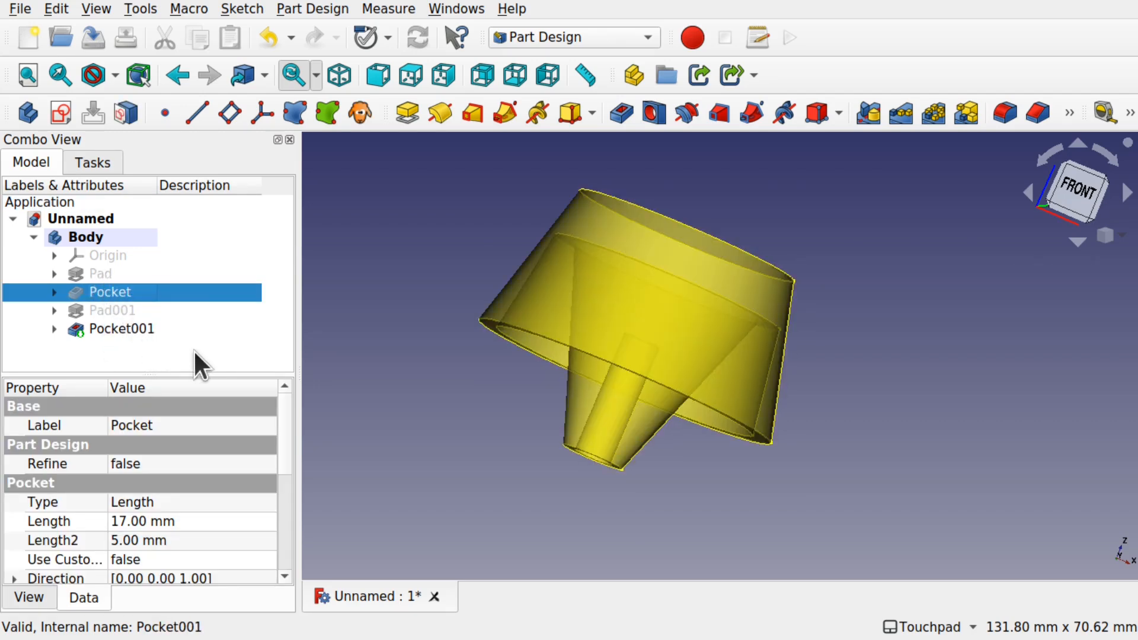
{"action": "left_click_drag", "start_coordinate": [556, 363], "coordinate": [657, 400], "text": "alt"}
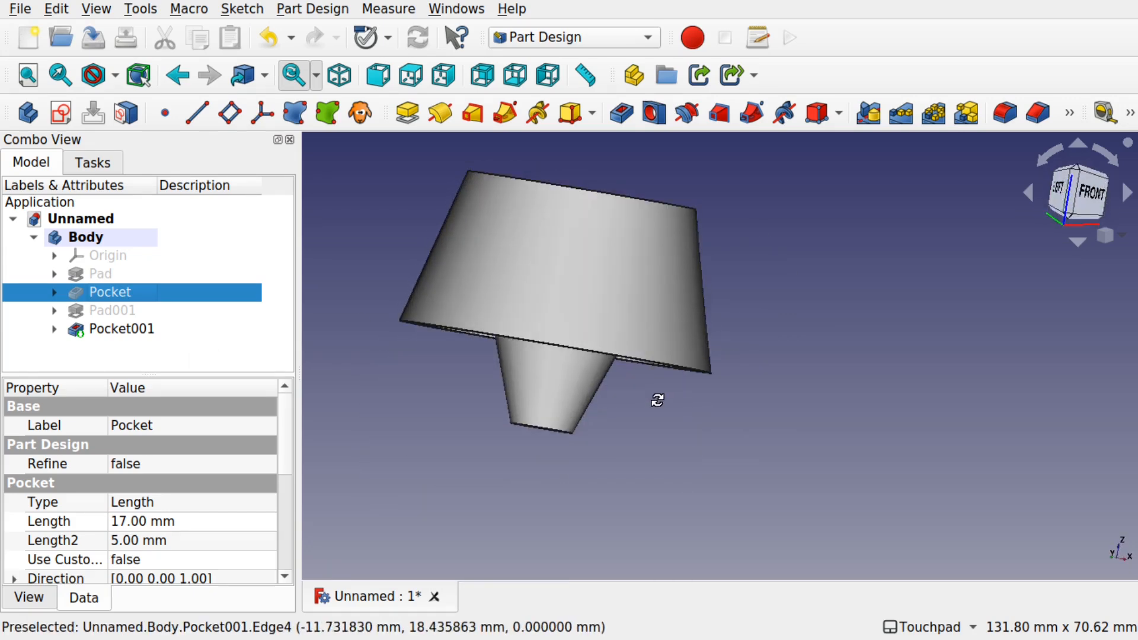
{"action": "left_click_drag", "start_coordinate": [658, 400], "coordinate": [743, 447], "text": "shift"}
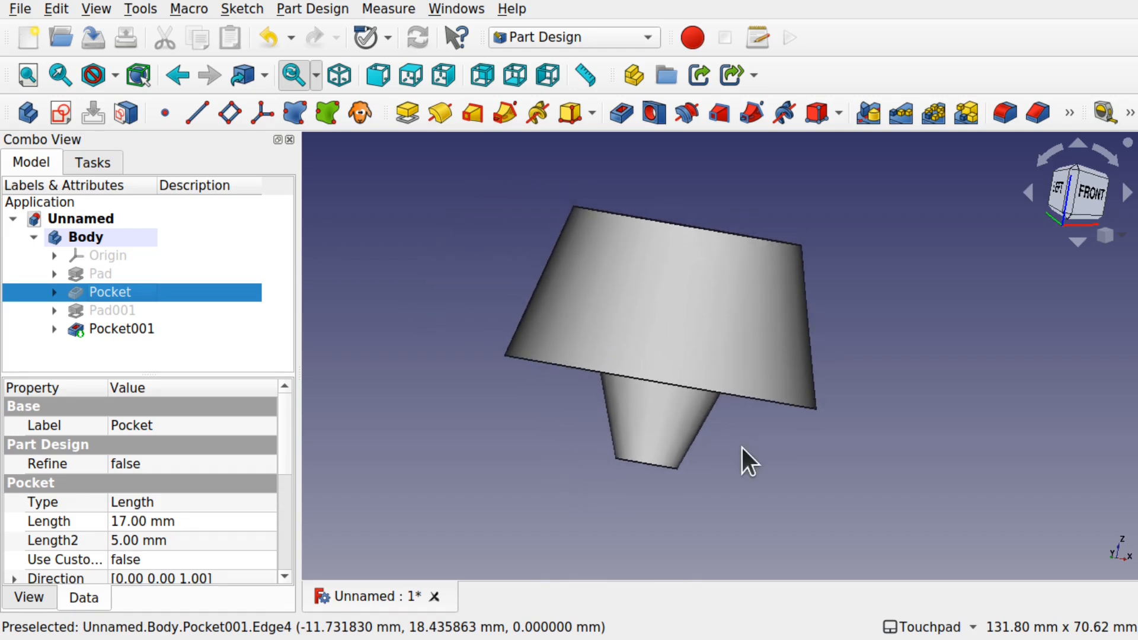
{"action": "left_click_drag", "start_coordinate": [721, 414], "coordinate": [613, 380], "text": "alt"}
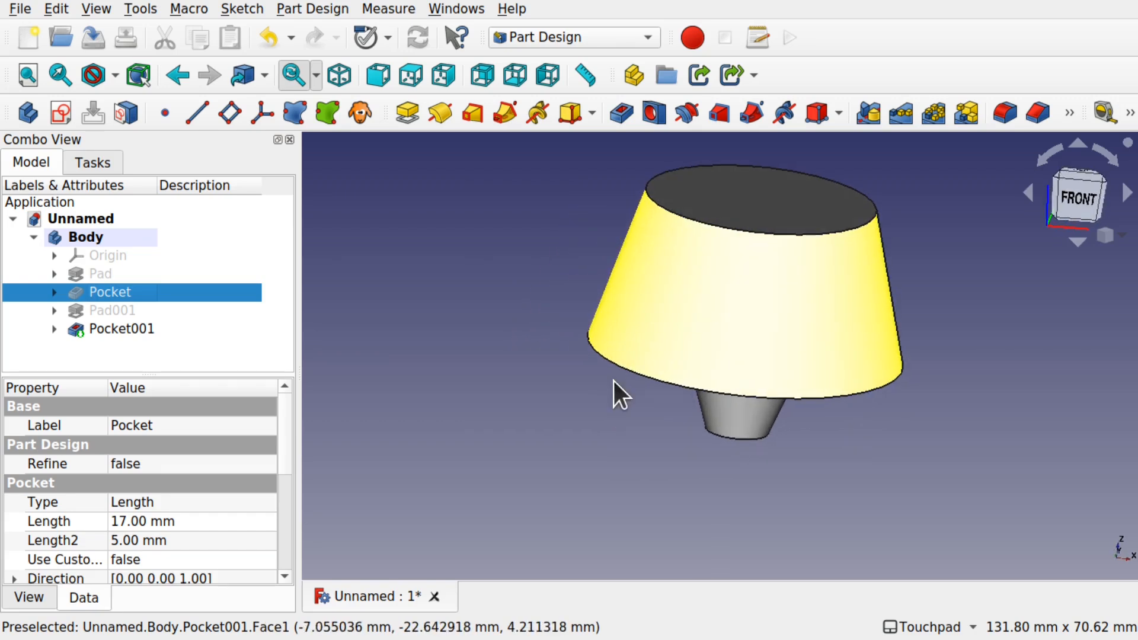
{"action": "left_click", "coordinate": [1068, 194]}
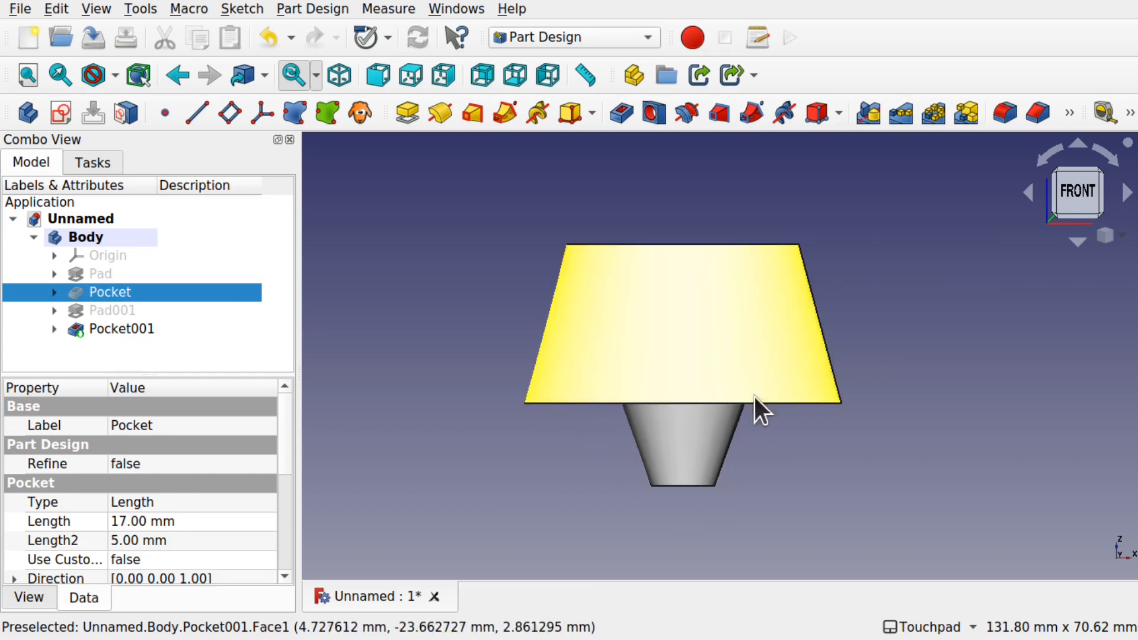
{"action": "left_click_drag", "start_coordinate": [703, 476], "coordinate": [722, 380], "text": "alt"}
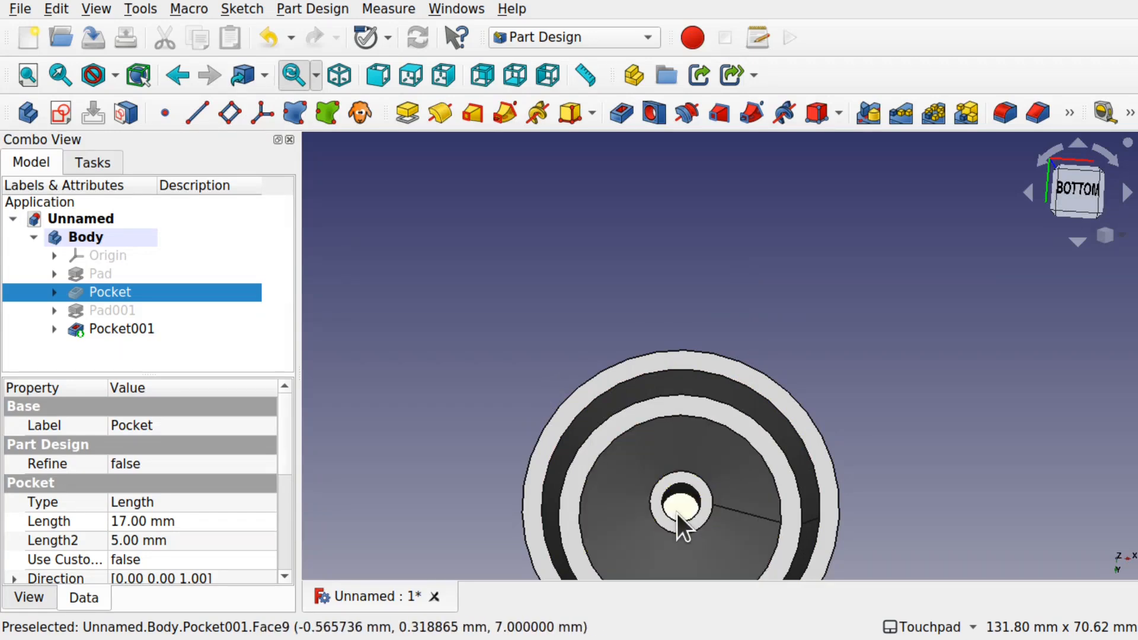
{"action": "left_click_drag", "start_coordinate": [676, 513], "coordinate": [829, 355], "text": "alt"}
{"action": "left_click_drag", "start_coordinate": [749, 398], "coordinate": [805, 392], "text": "alt"}
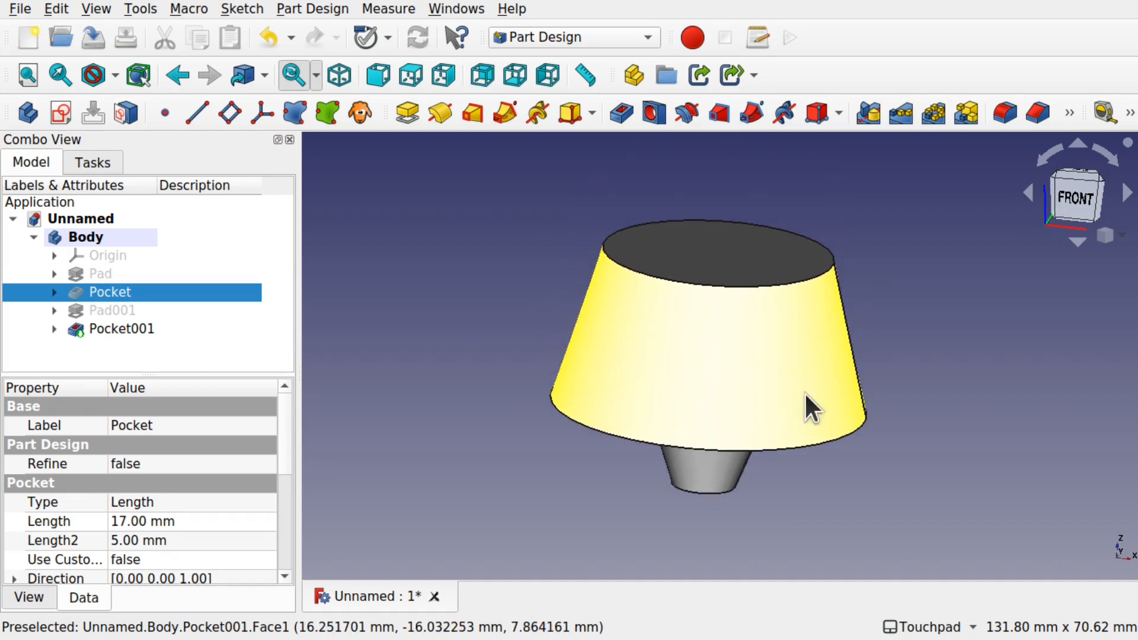
{"action": "left_click", "coordinate": [1079, 216]}
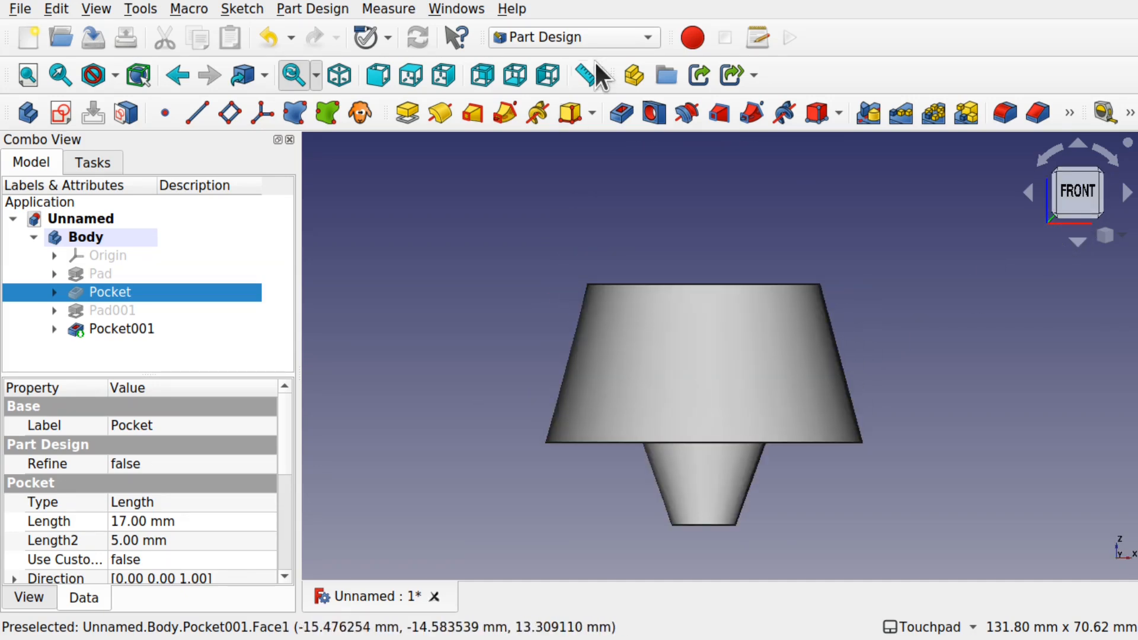
Step: Switch to the Part workbench and select the whole Body
{"action": "left_click", "coordinate": [558, 32]}
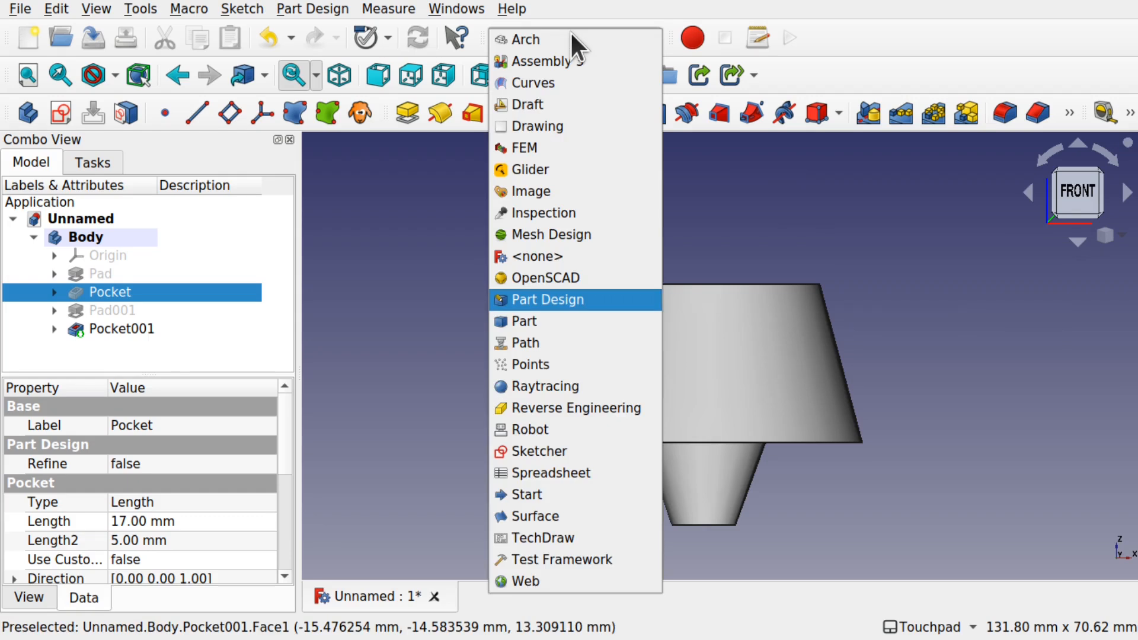
{"action": "left_click", "coordinate": [563, 320]}
{"action": "left_click", "coordinate": [509, 243]}
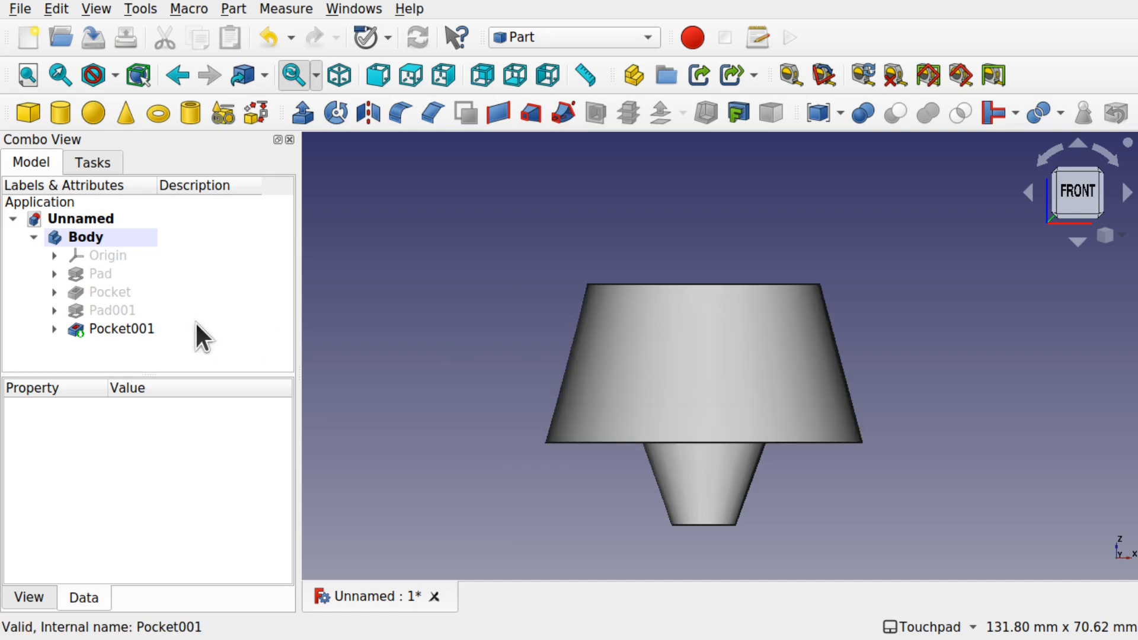
{"action": "left_click", "coordinate": [95, 237]}
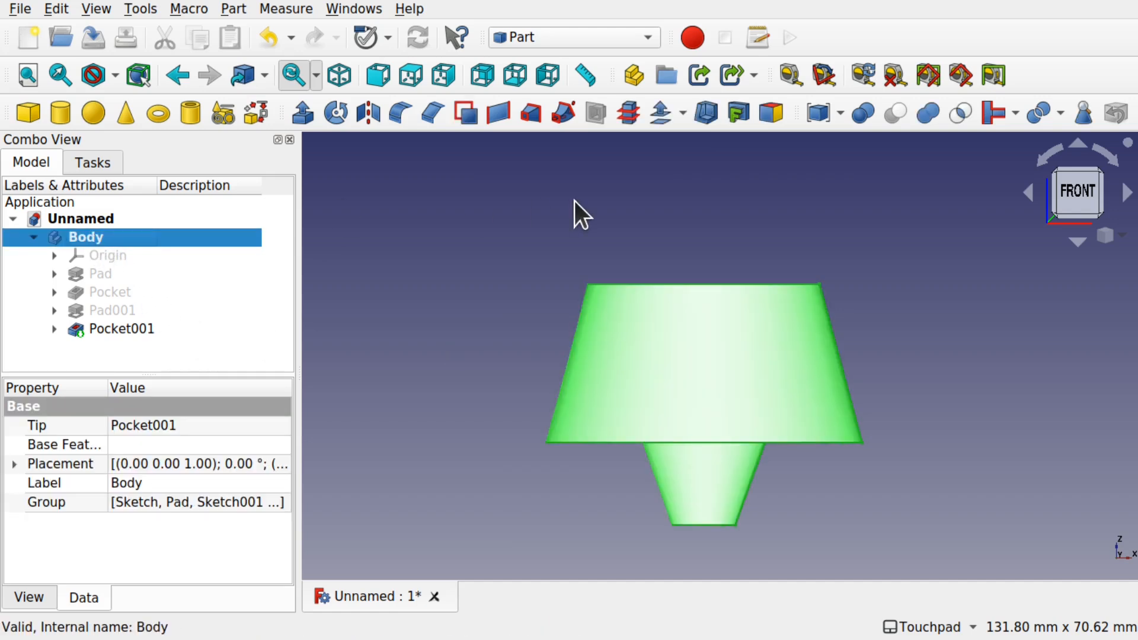
Step: Create a cross section of the Body on the XZ guiding plane at position 0.00 mm
{"action": "left_click", "coordinate": [627, 114]}
{"action": "left_click_drag", "start_coordinate": [606, 226], "coordinate": [659, 296], "text": "alt"}
{"action": "left_click", "coordinate": [125, 305]}
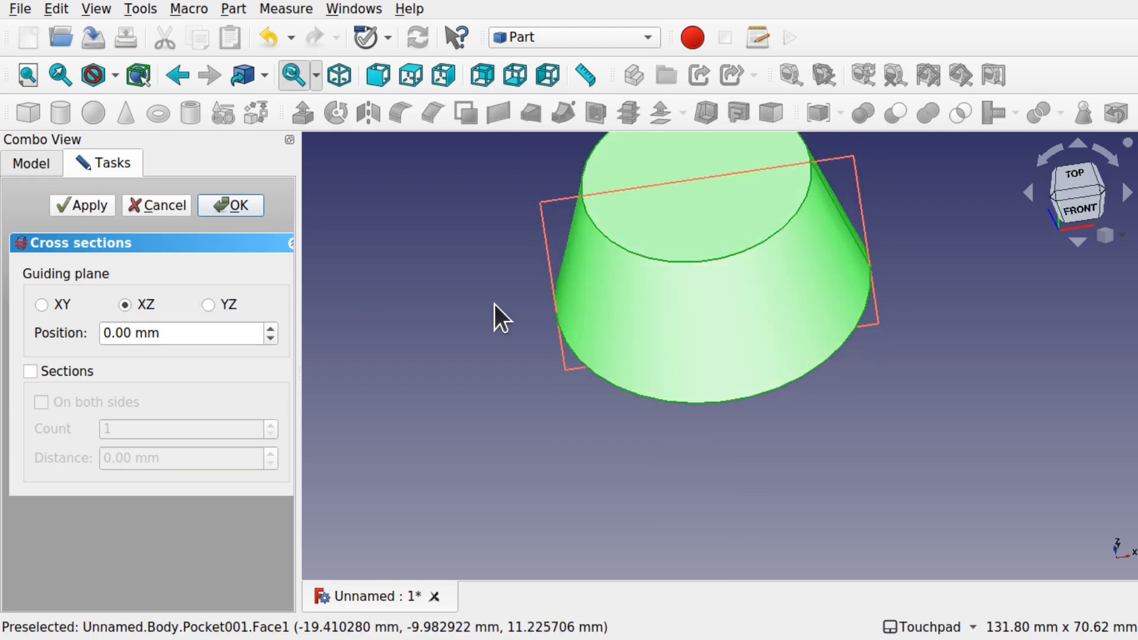
{"action": "key", "text": "1"}
{"action": "left_click", "coordinate": [247, 205]}
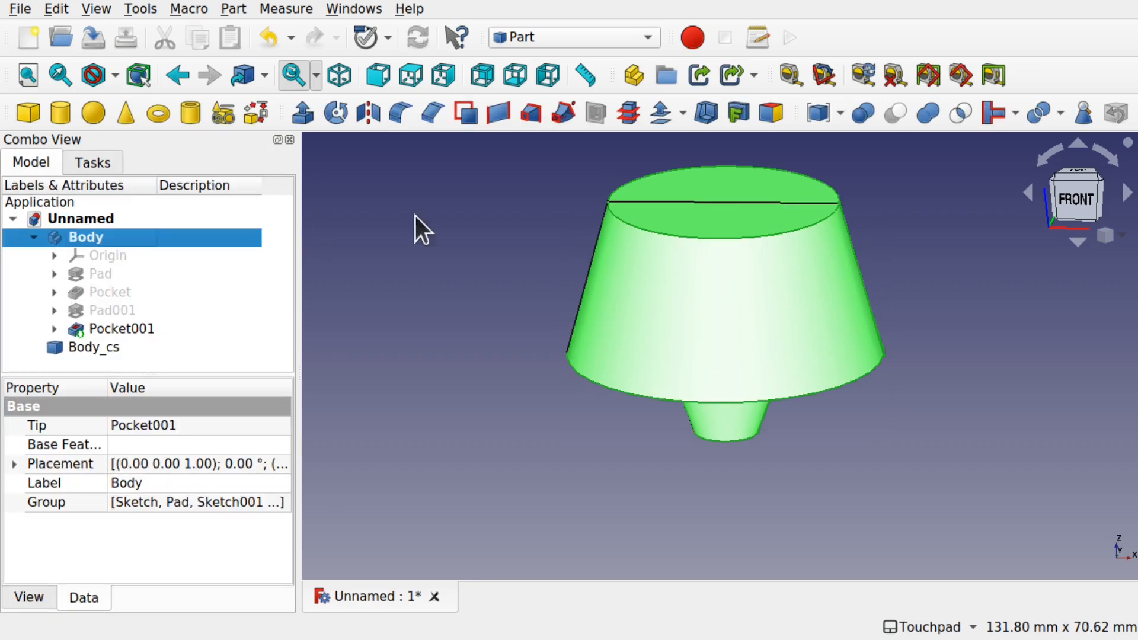
Step: Hide the solid Pocket001 so only the section outline shows, and view it from the front
{"action": "left_click_drag", "start_coordinate": [361, 363], "coordinate": [716, 373], "text": "alt"}
{"action": "left_click", "coordinate": [553, 347]}
{"action": "key", "text": "space"}
{"action": "left_click", "coordinate": [1087, 194]}
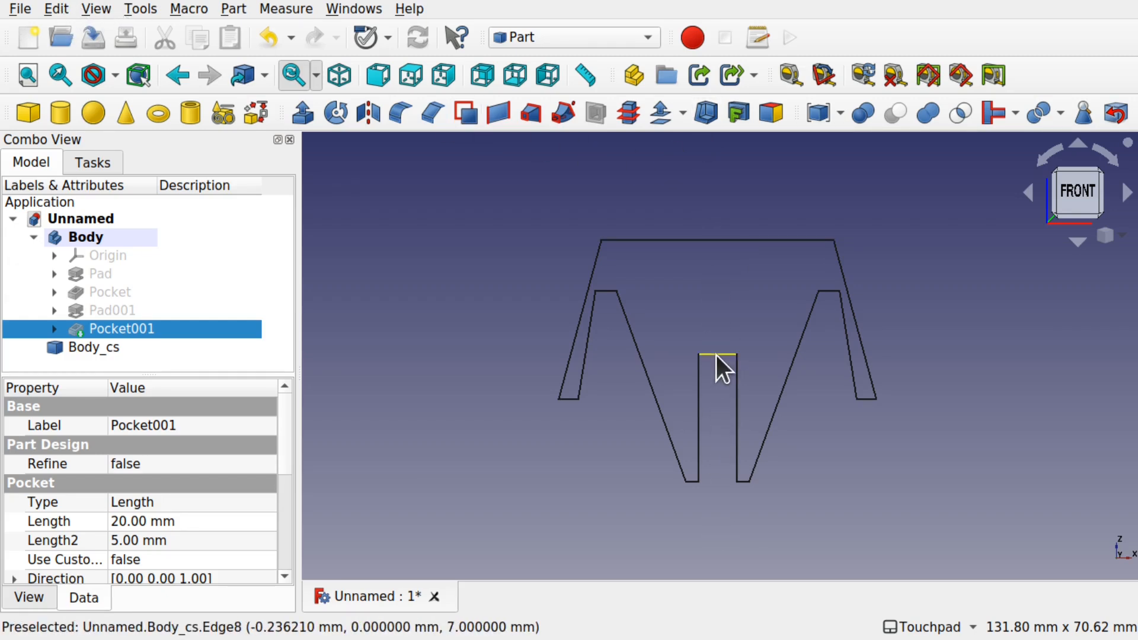
Step: Turn on the axis cross and examine the section outline against its vertical centre axis
{"action": "left_click", "coordinate": [95, 9]}
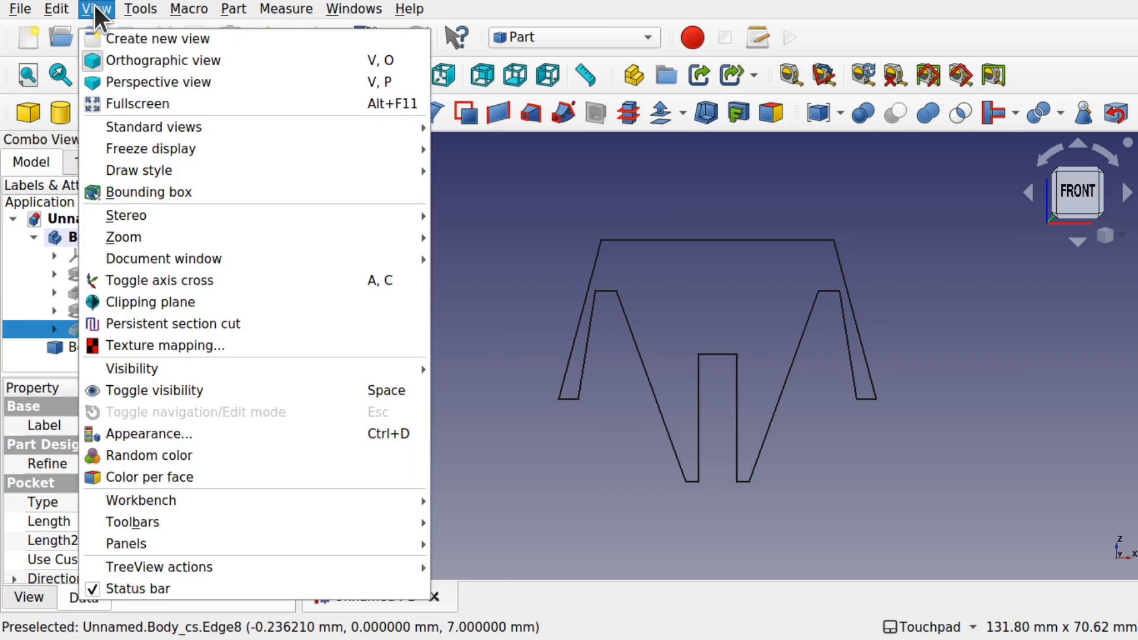
{"action": "left_click", "coordinate": [187, 279]}
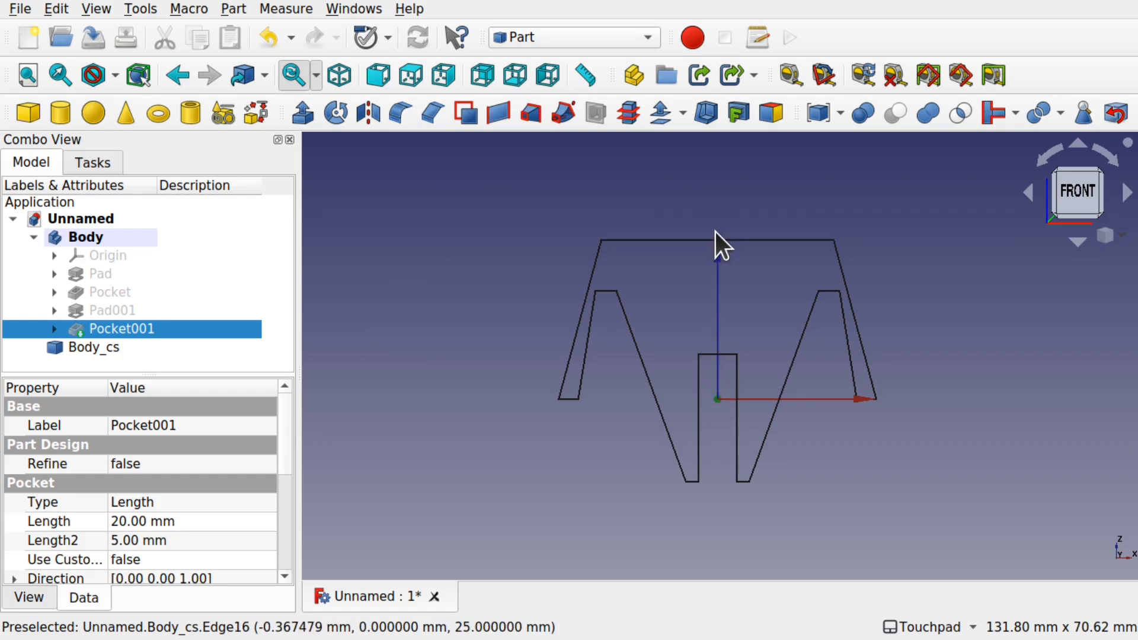
{"action": "mouse_move", "coordinate": [724, 313]}
{"action": "left_mouse_down", "text": "shift"}
{"action": "mouse_move", "coordinate": [729, 371]}
{"action": "mouse_move", "coordinate": [721, 313]}
{"action": "left_mouse_up", "text": "shift"}
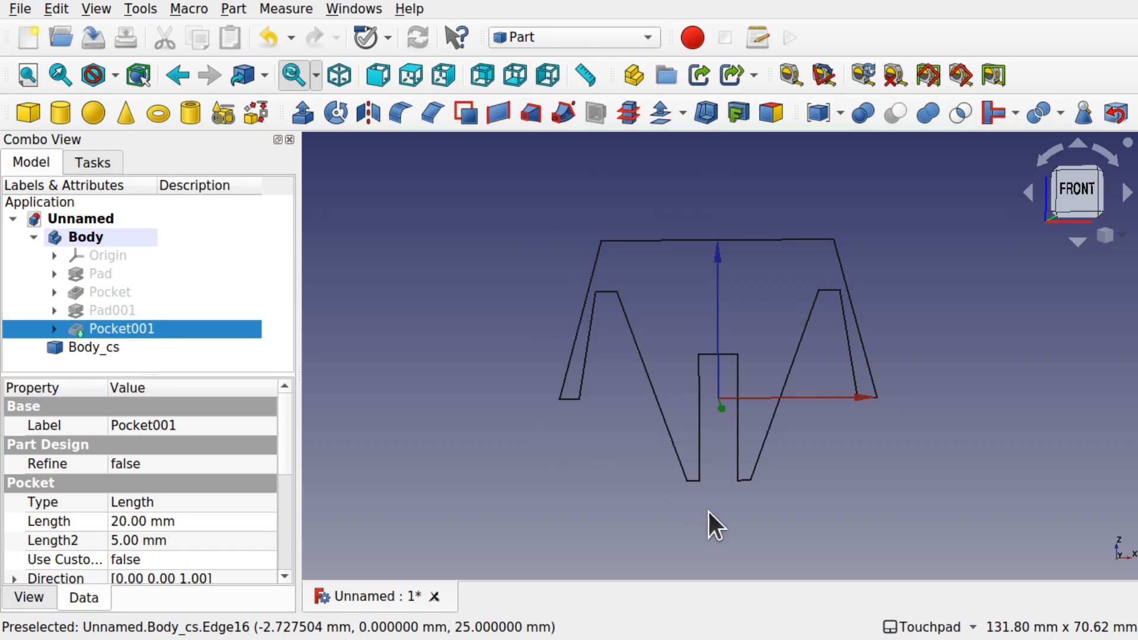
{"action": "left_click_drag", "start_coordinate": [723, 402], "coordinate": [724, 403], "text": "shift"}
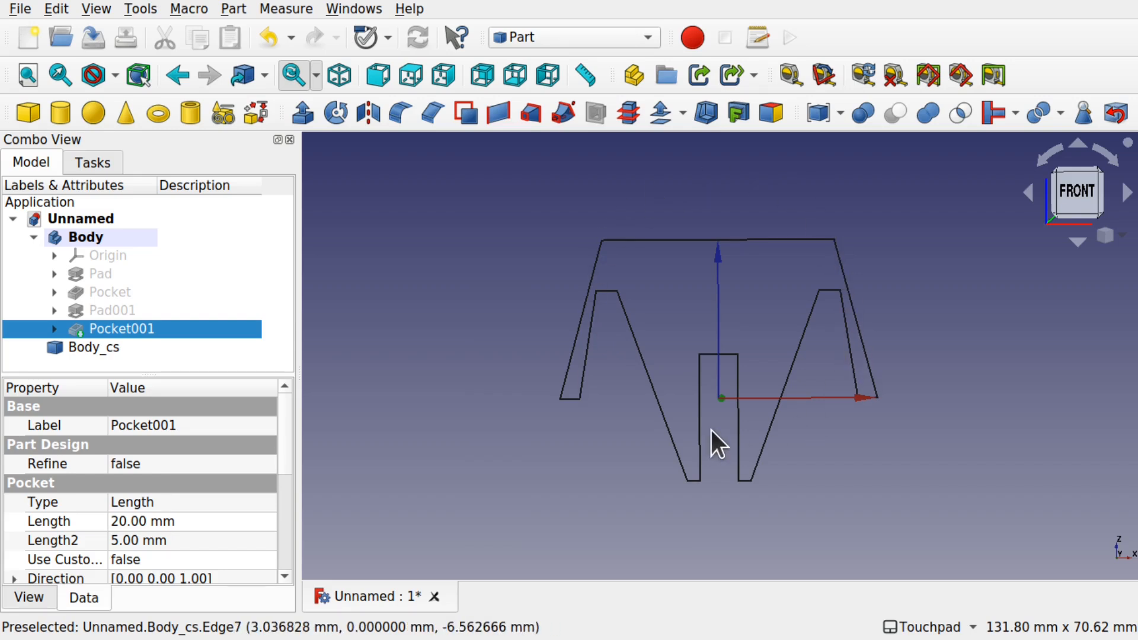
Step: Delete the Body with all its features and the Body_cs cross section from the document
{"action": "left_click", "coordinate": [98, 342]}
{"action": "left_click", "coordinate": [92, 242]}
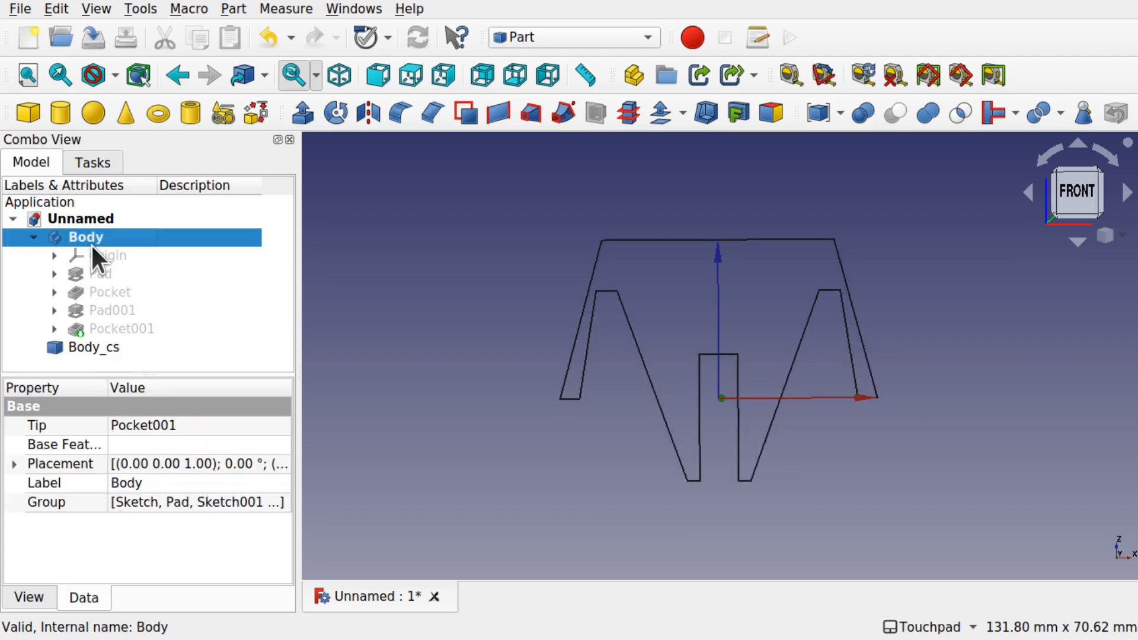
{"action": "key", "text": "Delete"}
{"action": "left_click", "coordinate": [91, 240]}
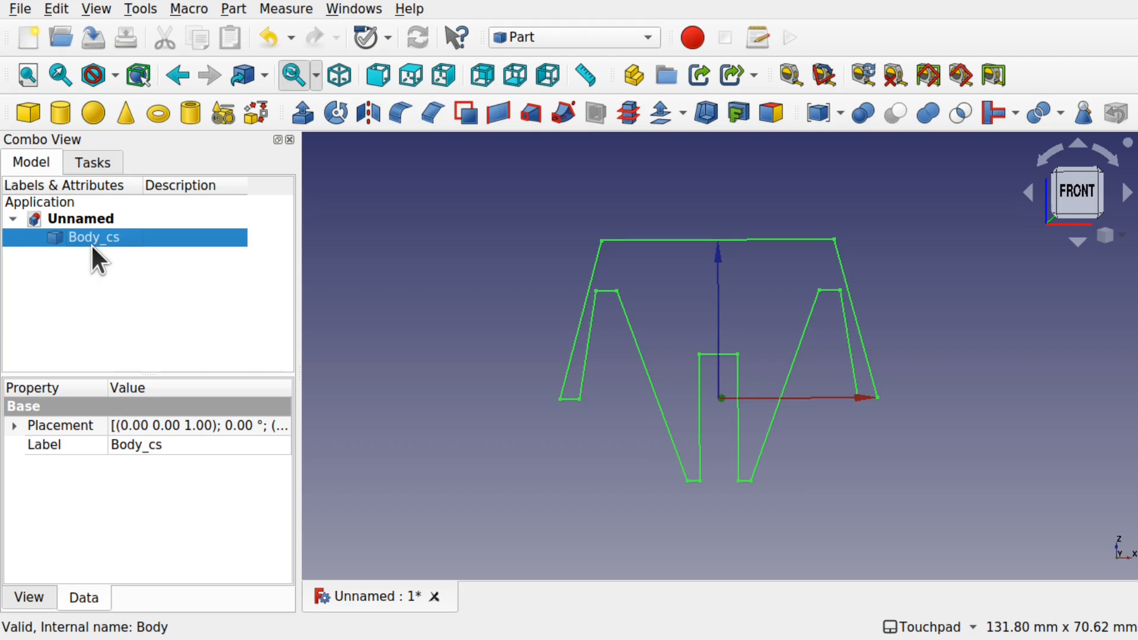
{"action": "key", "text": "Delete"}
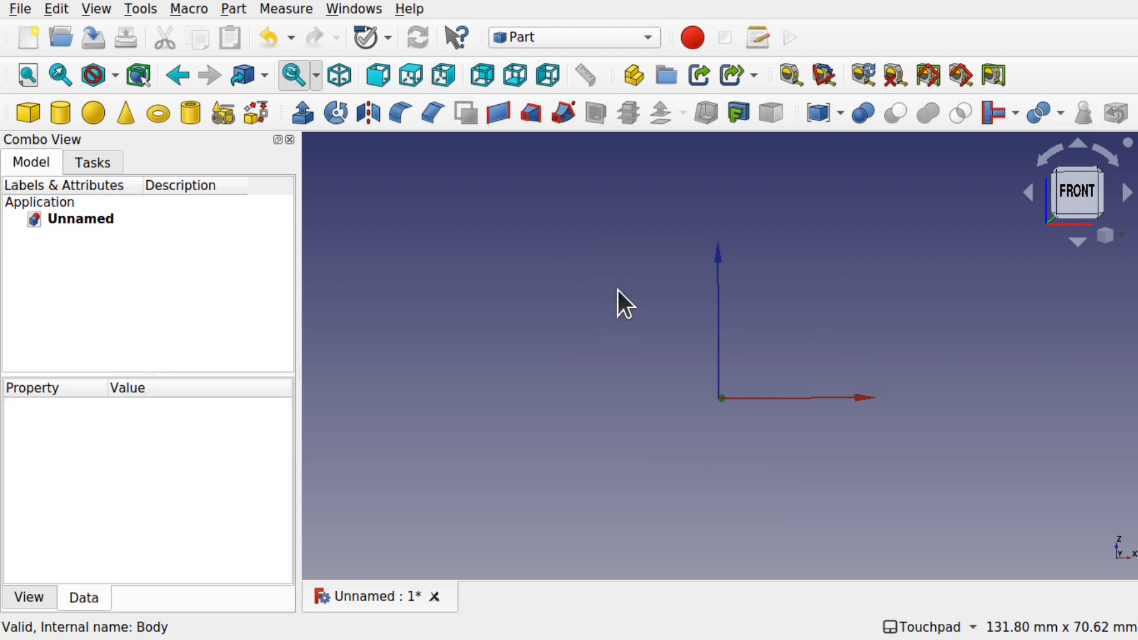
Step: Switch to the Part Design workbench, create a new body and start a sketch on its XZ plane
{"action": "left_click", "coordinate": [535, 36]}
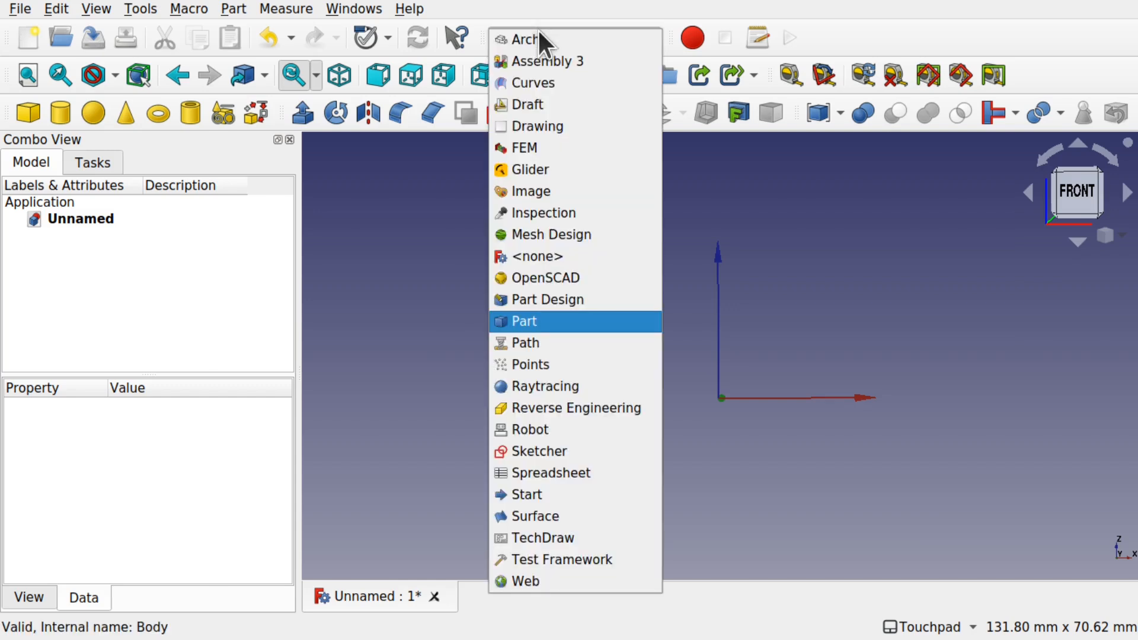
{"action": "left_click", "coordinate": [574, 300]}
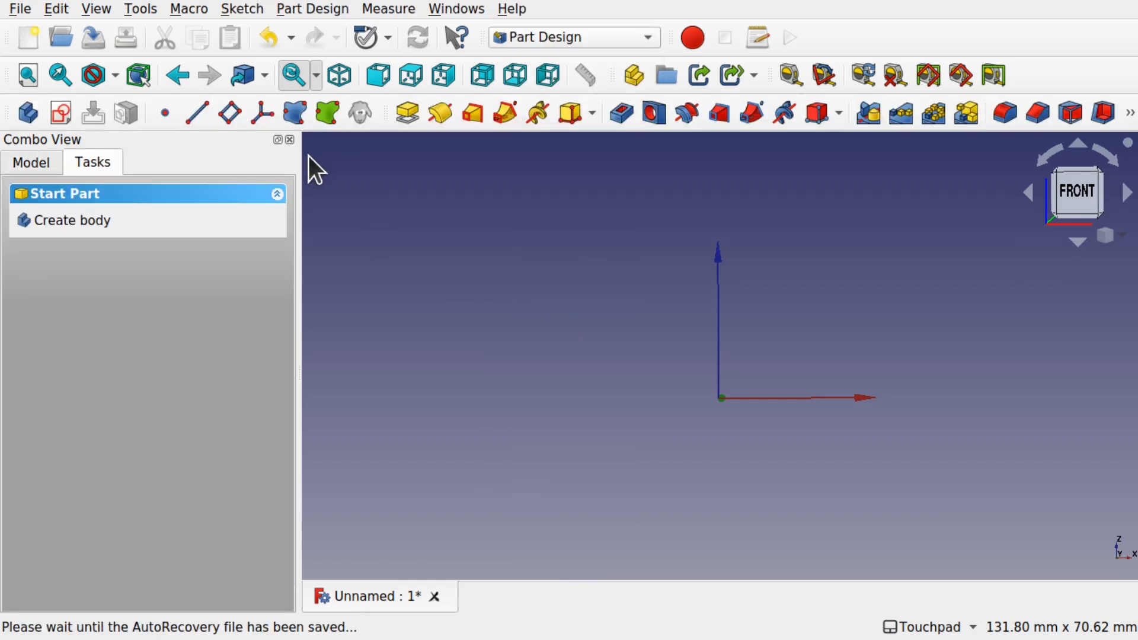
{"action": "left_click", "coordinate": [27, 113]}
{"action": "left_click", "coordinate": [61, 111]}
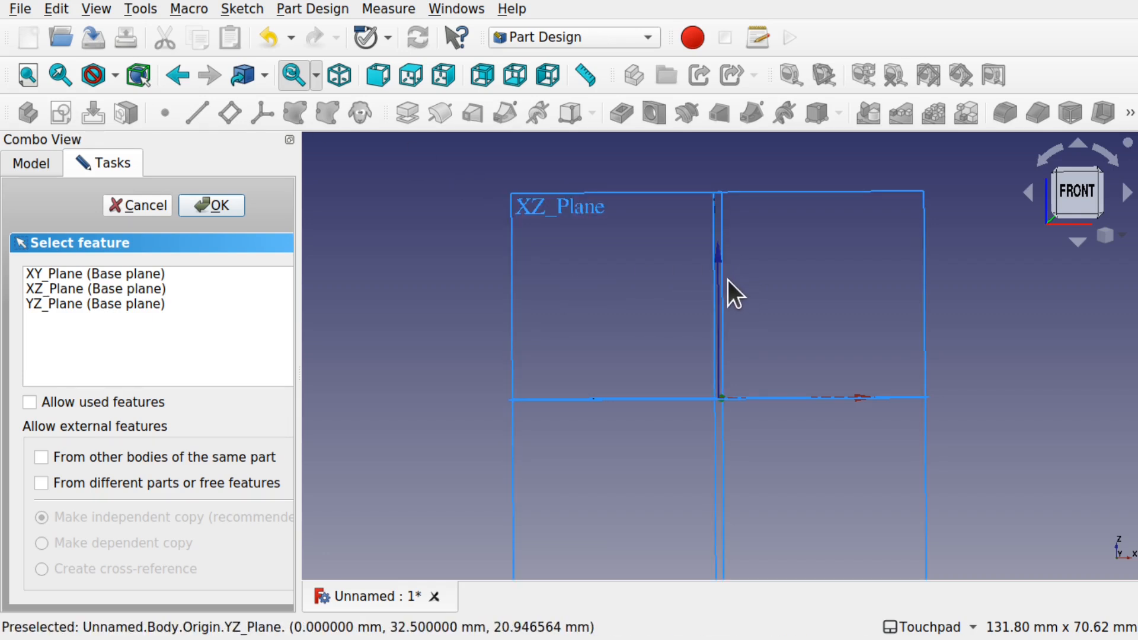
{"action": "left_click_drag", "start_coordinate": [723, 262], "coordinate": [706, 239], "text": "alt"}
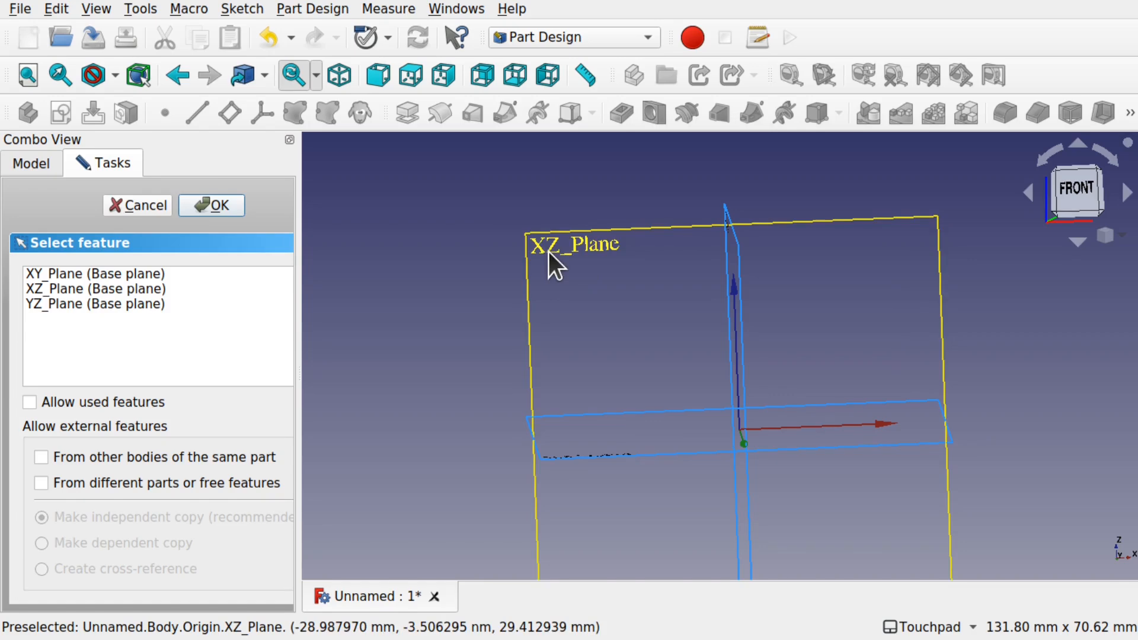
{"action": "left_click", "coordinate": [549, 252]}
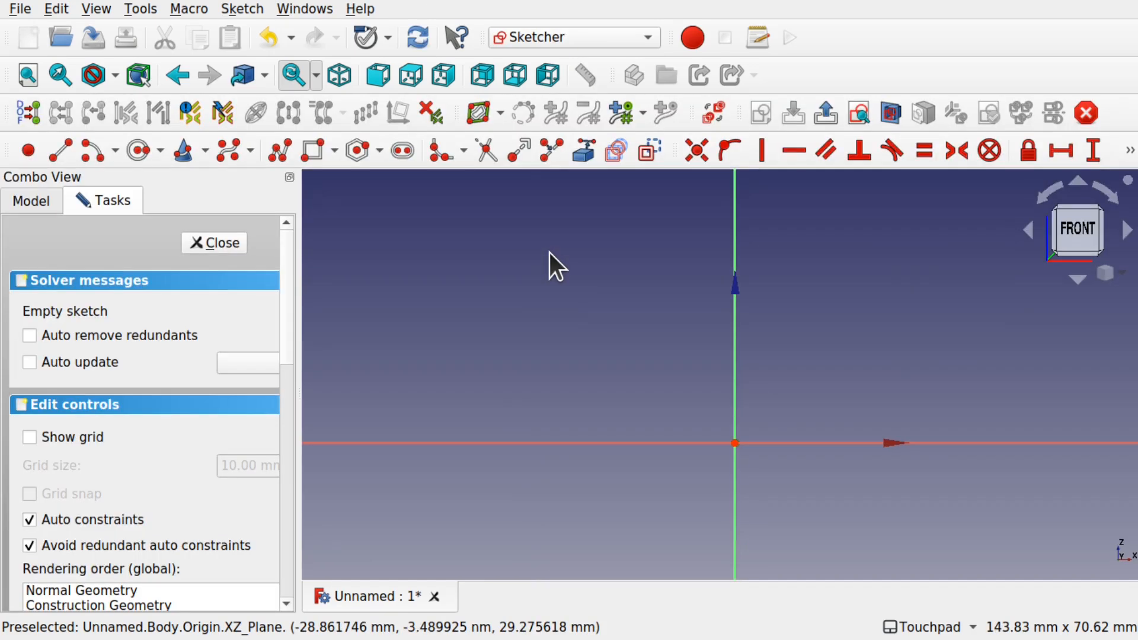
{"action": "left_click_drag", "start_coordinate": [791, 308], "coordinate": [787, 310], "text": "shift"}
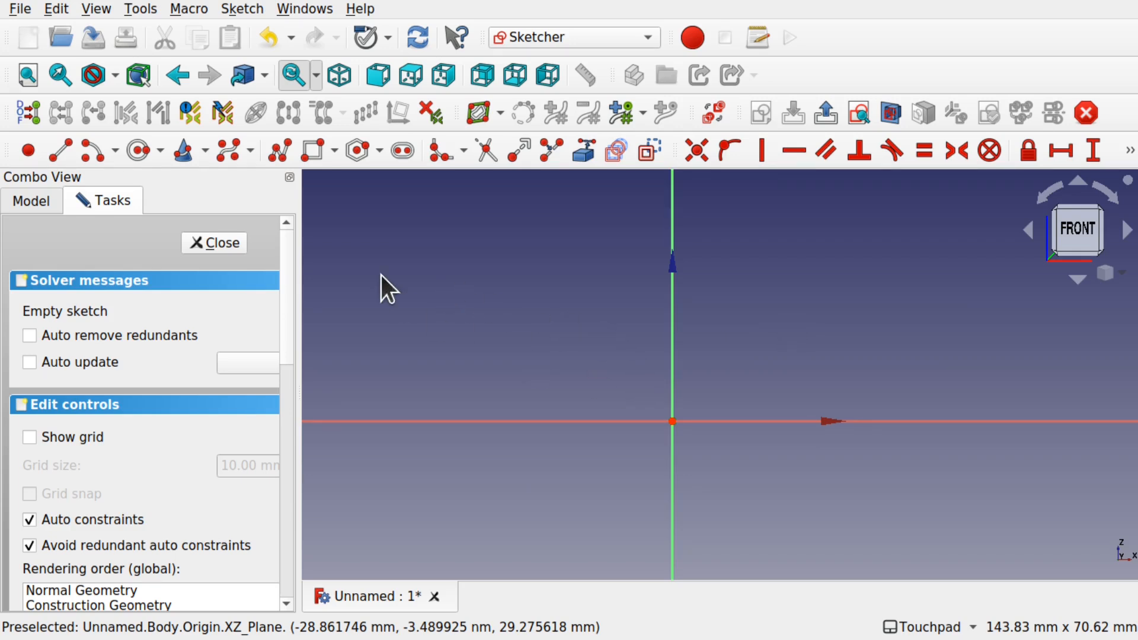
Step: Draw a polyline from the origin up the vertical axis, along the cup's flat top and around its slanted outer wall
{"action": "left_click", "coordinate": [279, 155]}
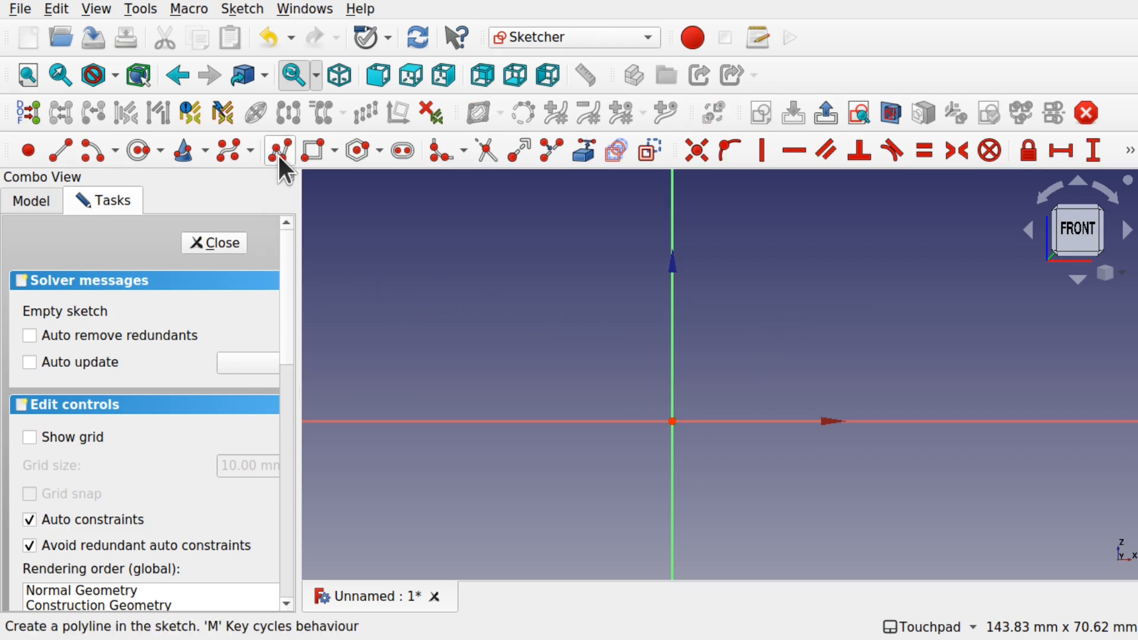
{"action": "left_click", "coordinate": [671, 422]}
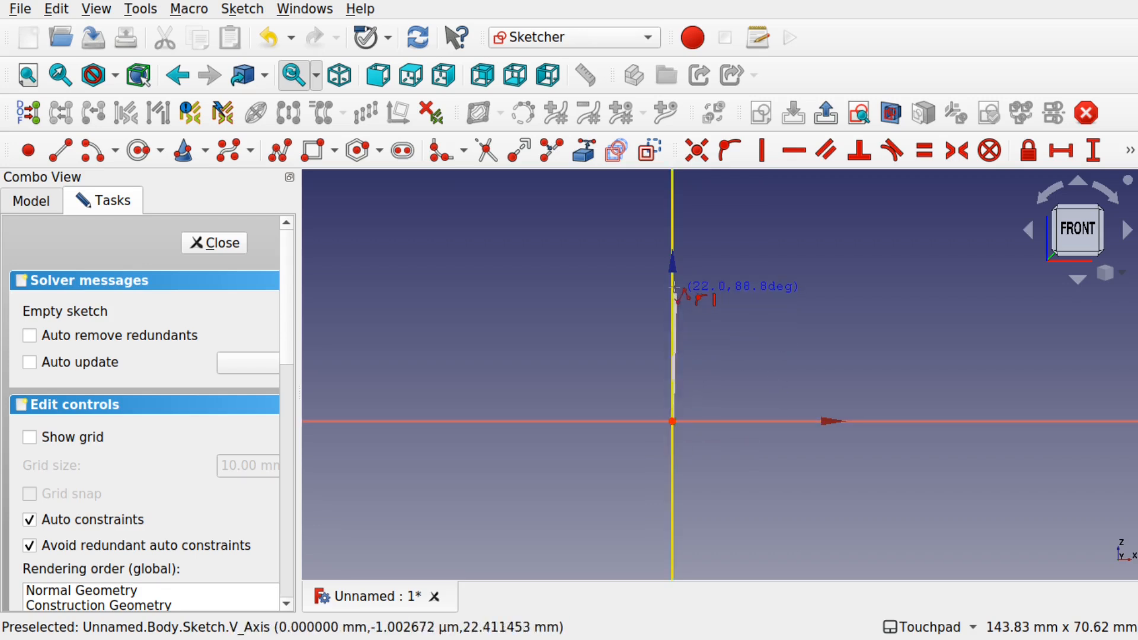
{"action": "left_click", "coordinate": [672, 245]}
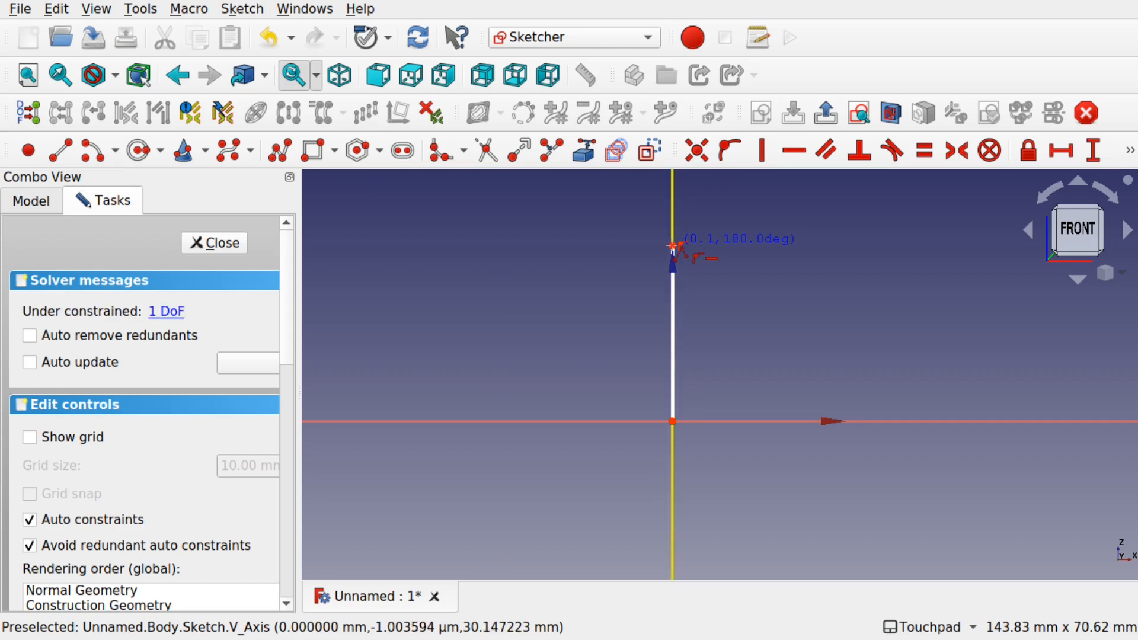
{"action": "left_click", "coordinate": [576, 245]}
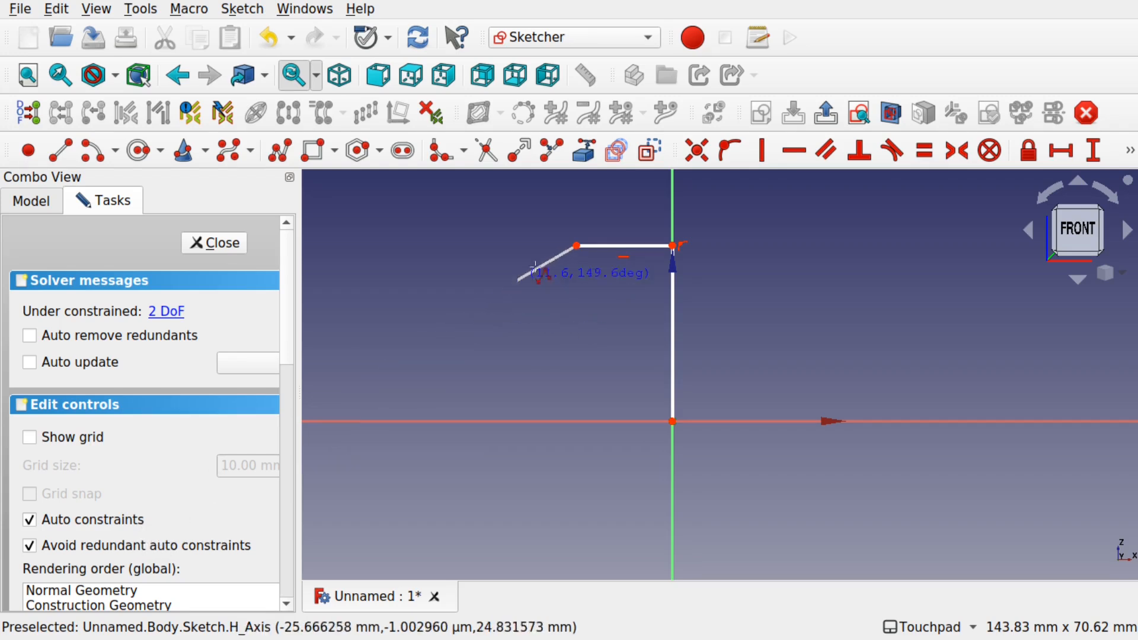
{"action": "left_click", "coordinate": [520, 346]}
{"action": "left_click", "coordinate": [545, 345]}
{"action": "left_click", "coordinate": [589, 270]}
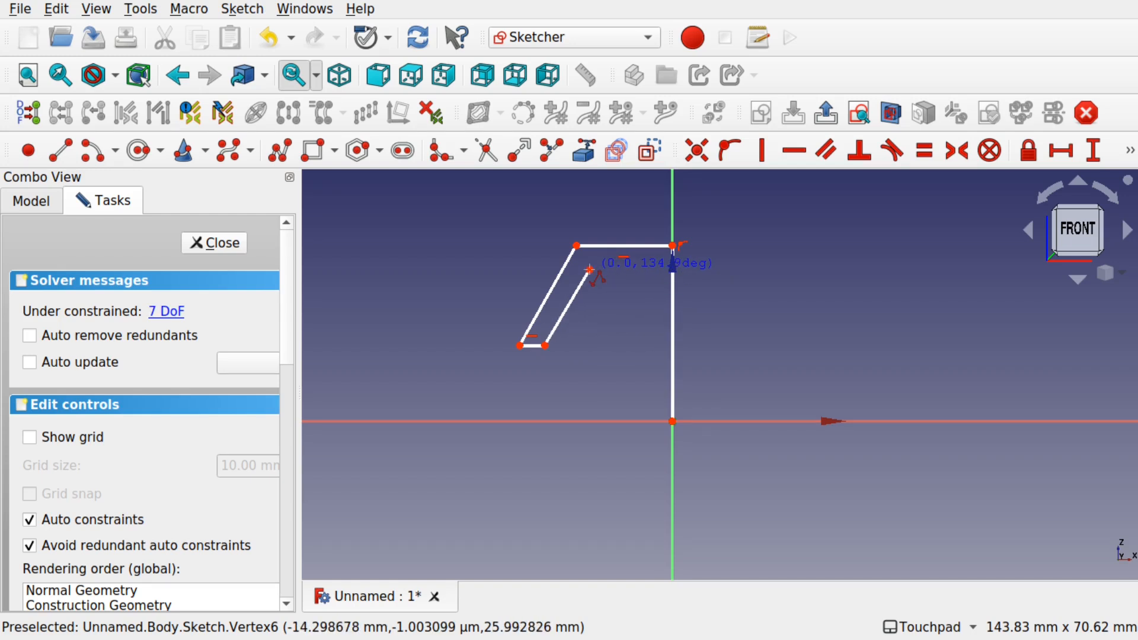
Step: Continue the polyline down the inner cone to the horizontal axis and around the stepped centre hole, ending at the origin
{"action": "left_click", "coordinate": [605, 270]}
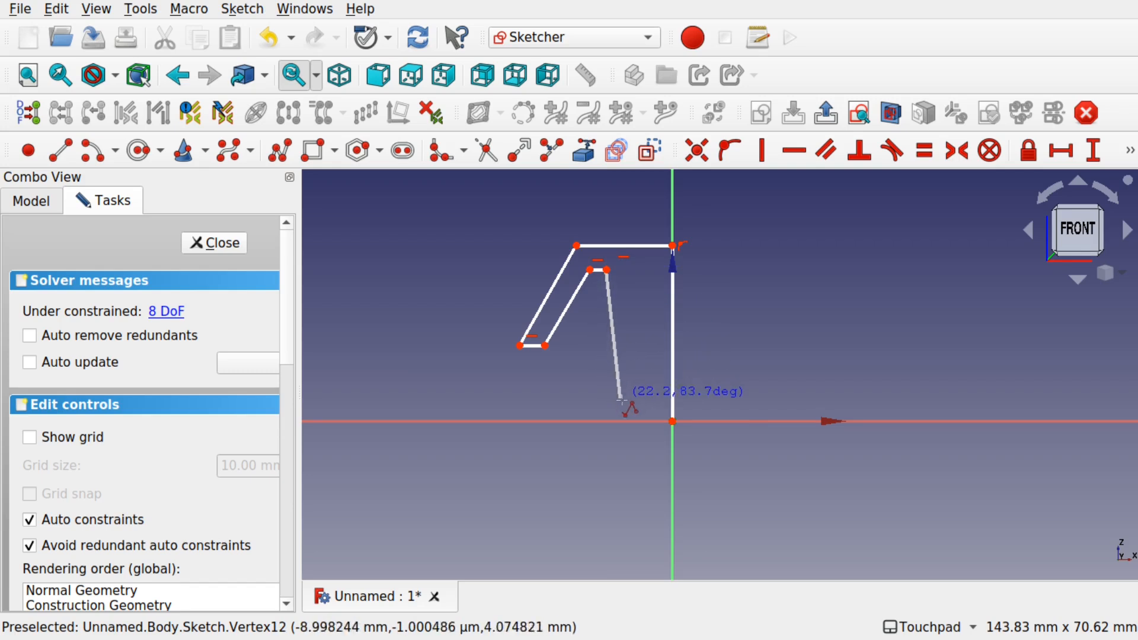
{"action": "left_click", "coordinate": [637, 421]}
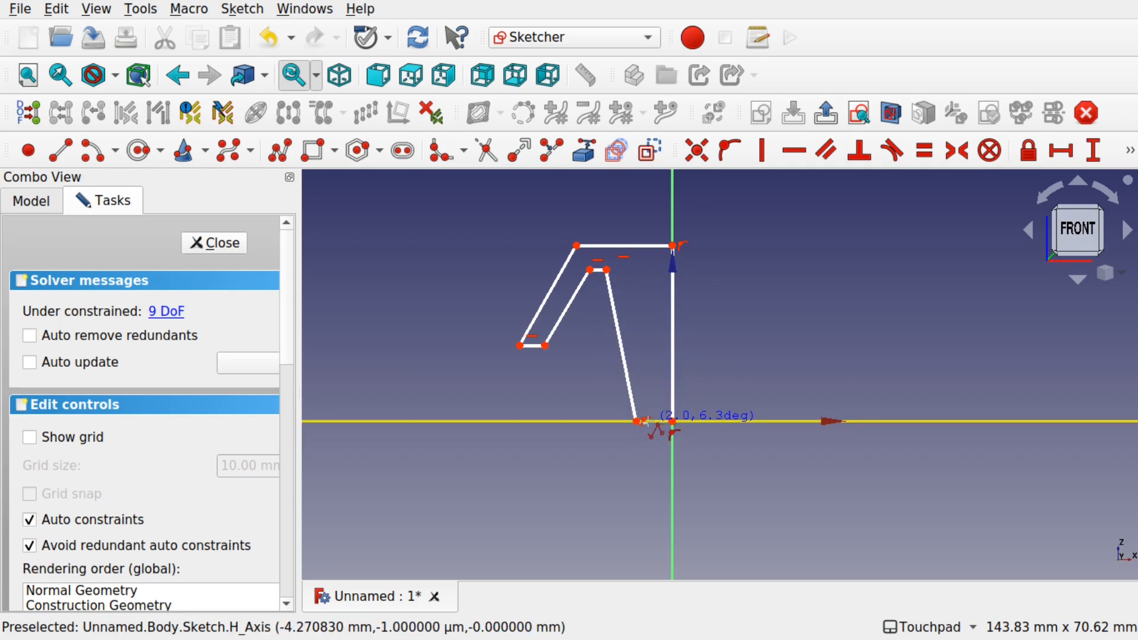
{"action": "left_click", "coordinate": [649, 422]}
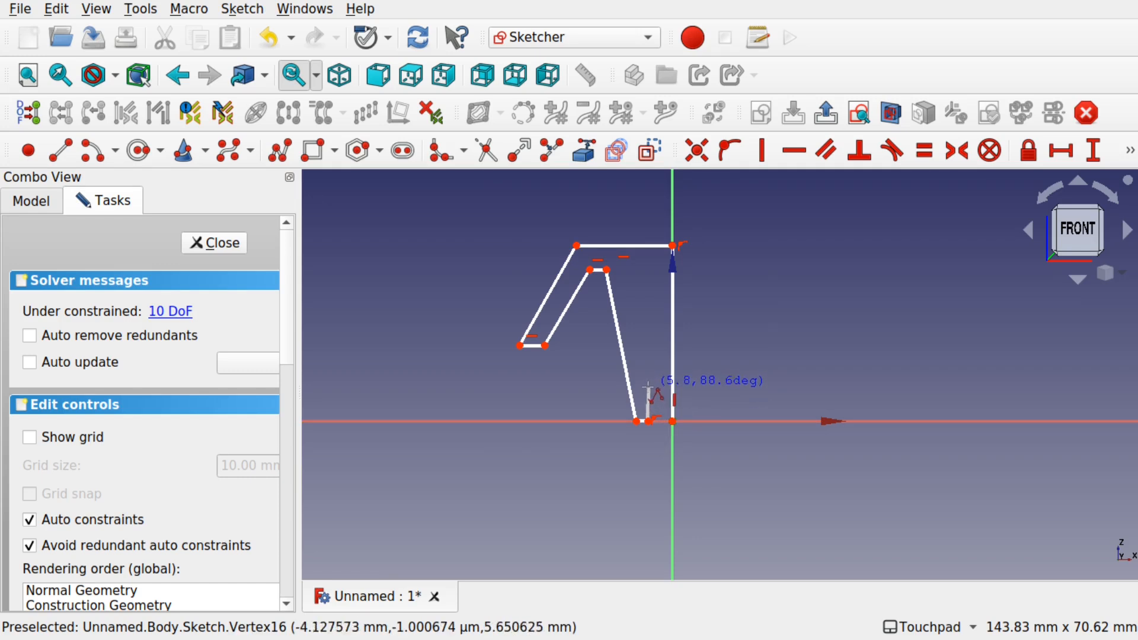
{"action": "left_click", "coordinate": [648, 385]}
{"action": "left_click", "coordinate": [672, 387]}
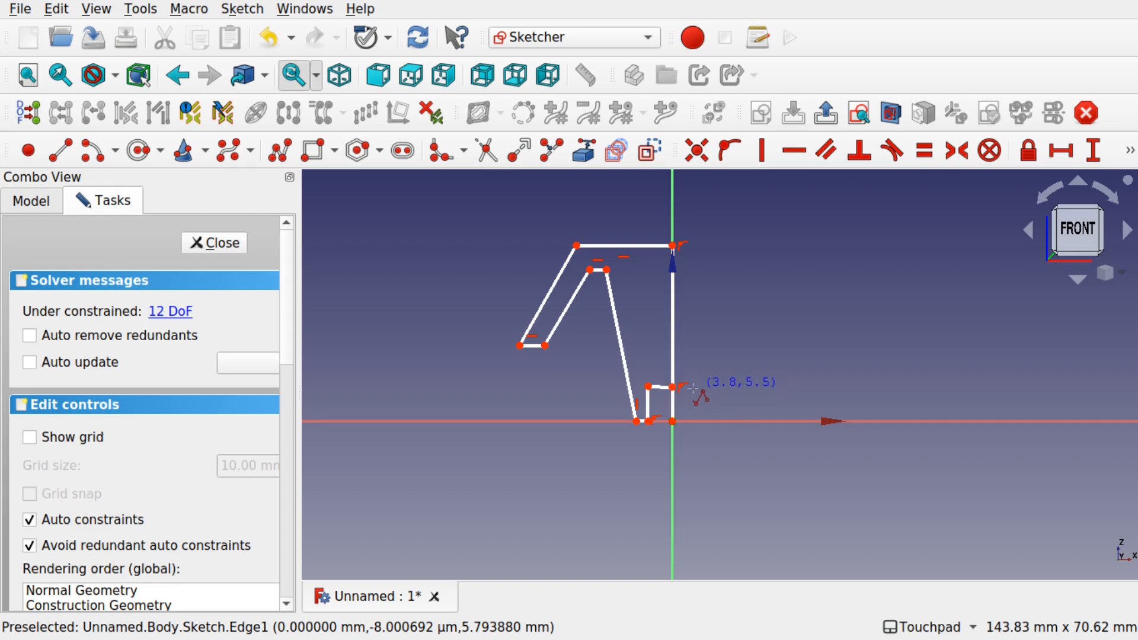
{"action": "left_click", "coordinate": [673, 423]}
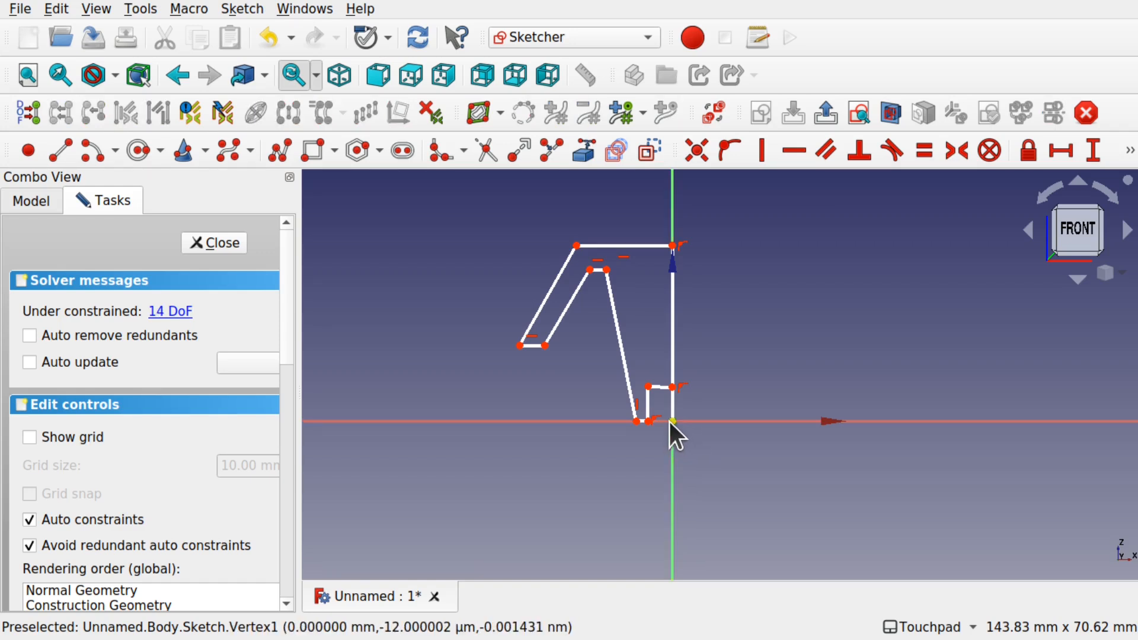
Step: Pull the profile's loose lower end points off the vertical axis, make them coincident and delete the redundant constraint
{"action": "left_click_drag", "start_coordinate": [673, 422], "coordinate": [681, 415]}
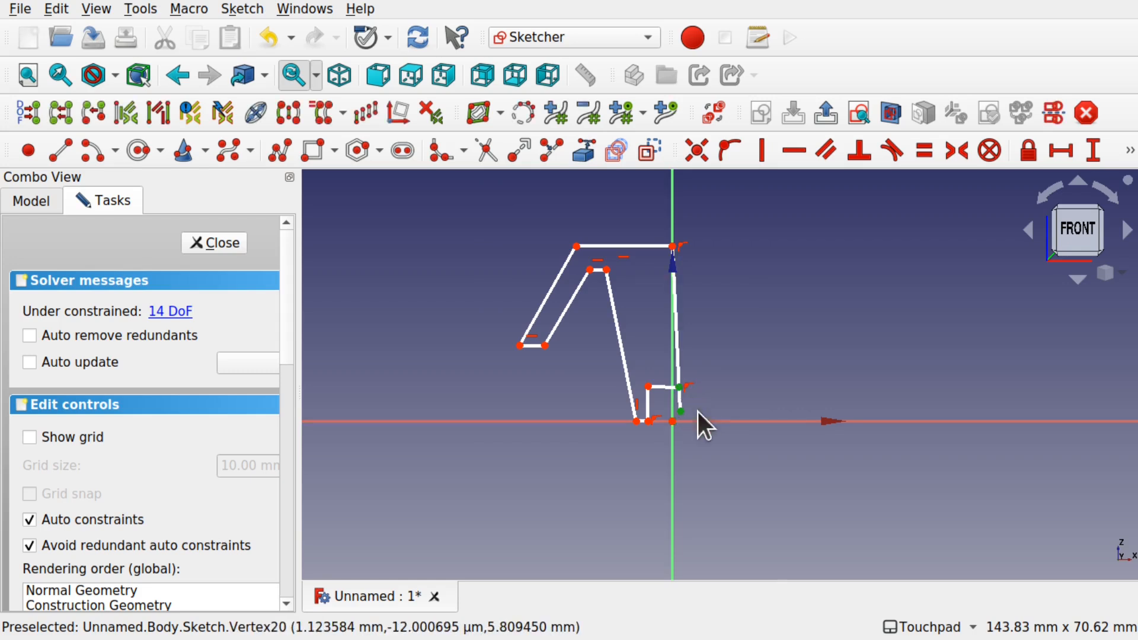
{"action": "left_click", "coordinate": [698, 147]}
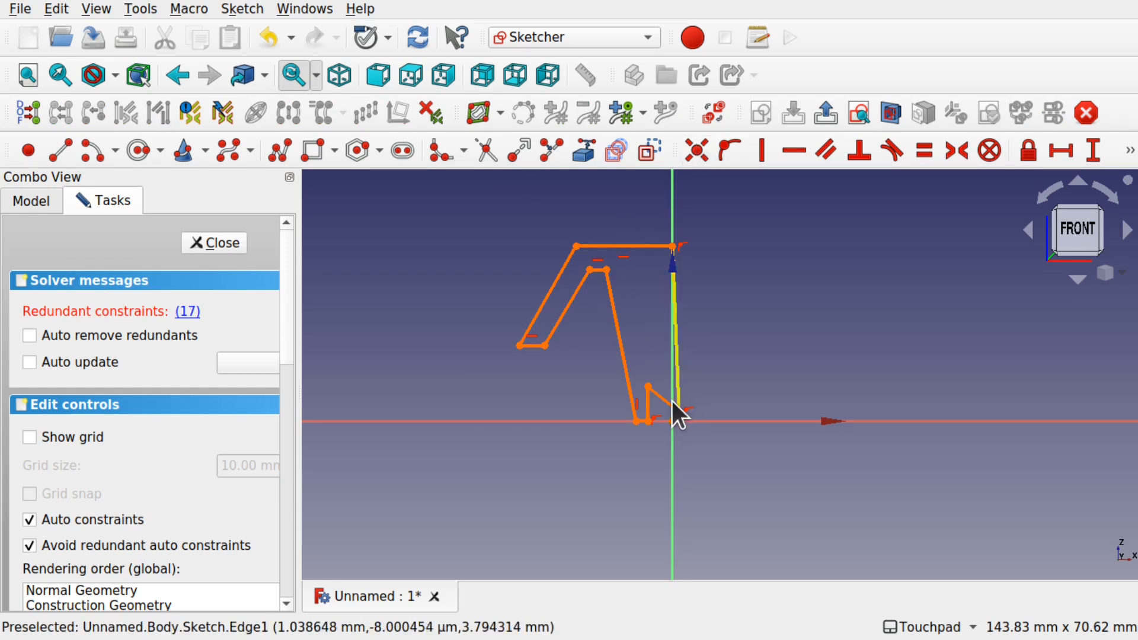
{"action": "left_click", "coordinate": [188, 312]}
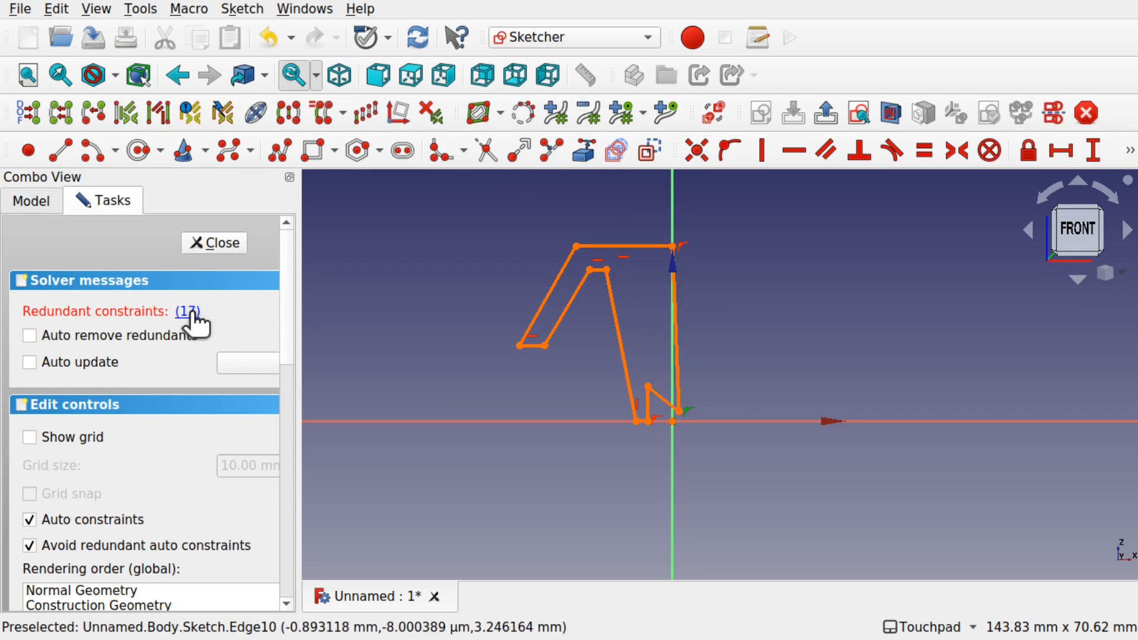
{"action": "key", "text": "Delete"}
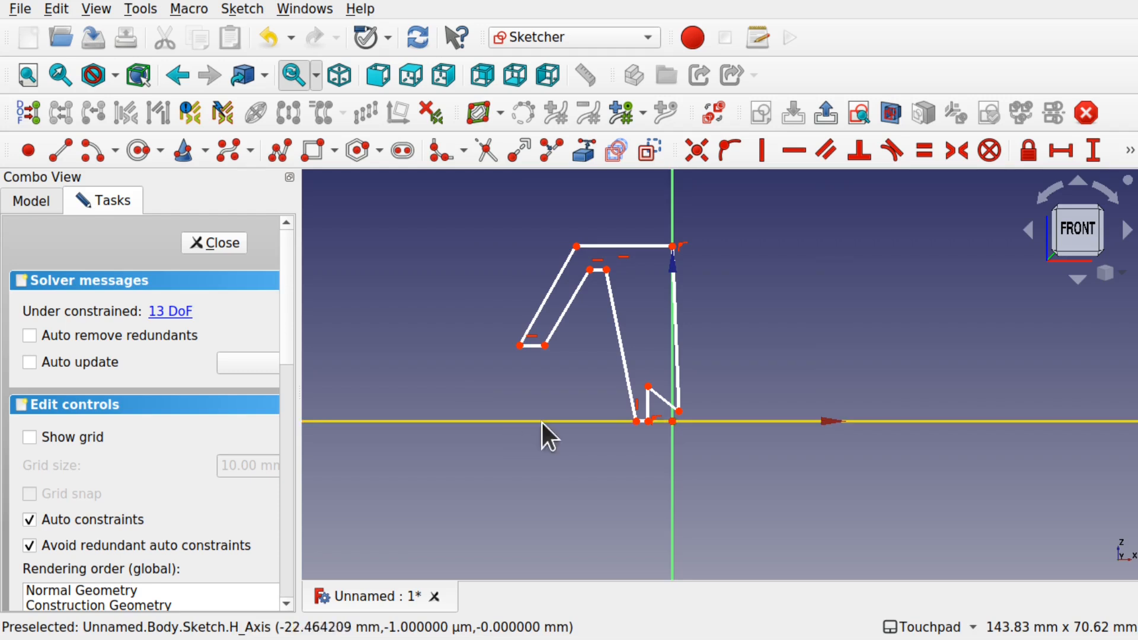
Step: Constrain the top edge of the centre hole horizontal and fix its inner end point onto the vertical axis
{"action": "left_click", "coordinate": [665, 401]}
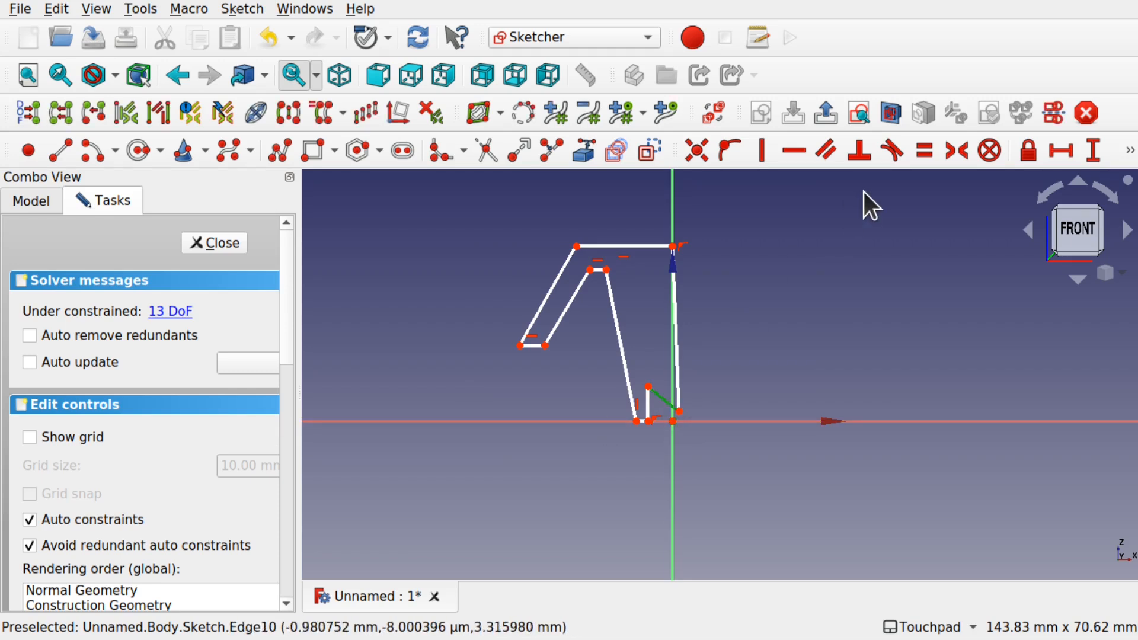
{"action": "left_click", "coordinate": [790, 153]}
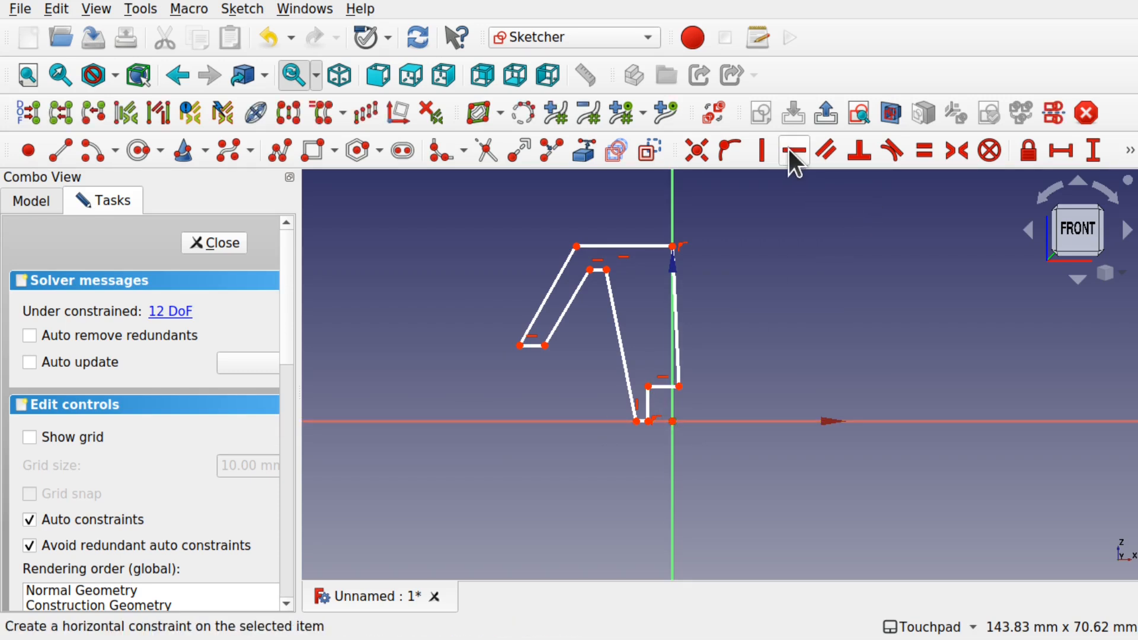
{"action": "left_click", "coordinate": [678, 386]}
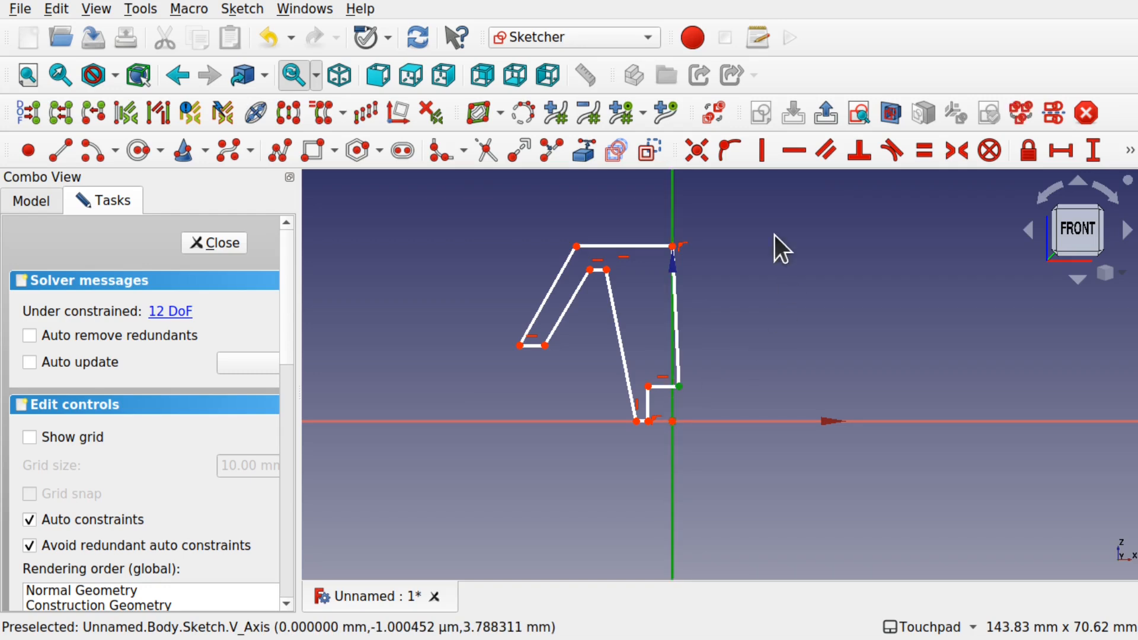
{"action": "left_click", "coordinate": [729, 152]}
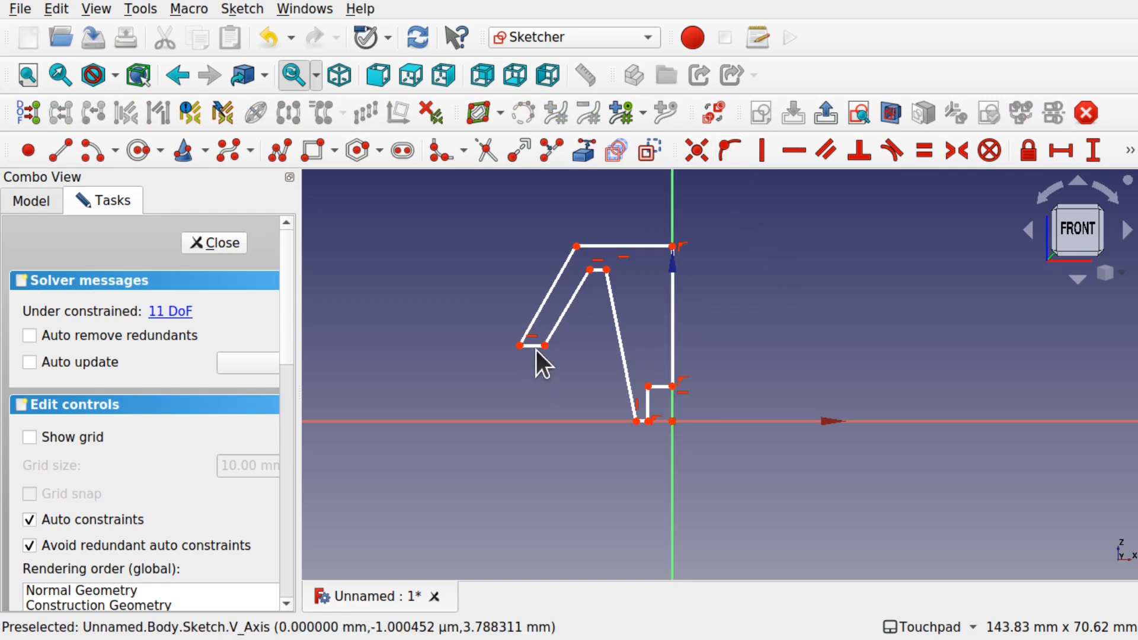
Step: Pull the cup's lower rim edge to a height of about 10 mm, then slightly narrow the centre hole and raise its top edge to about 17 mm
{"action": "left_click_drag", "start_coordinate": [541, 346], "coordinate": [536, 374]}
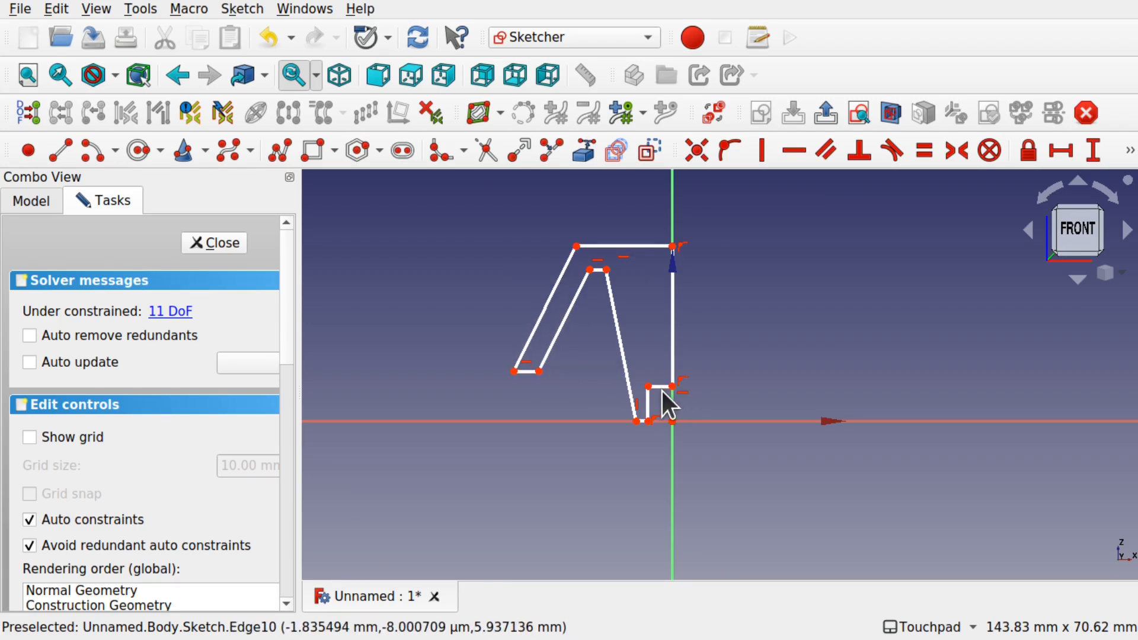
{"action": "left_click_drag", "start_coordinate": [664, 388], "coordinate": [667, 341]}
{"action": "left_click_drag", "start_coordinate": [650, 381], "coordinate": [654, 384]}
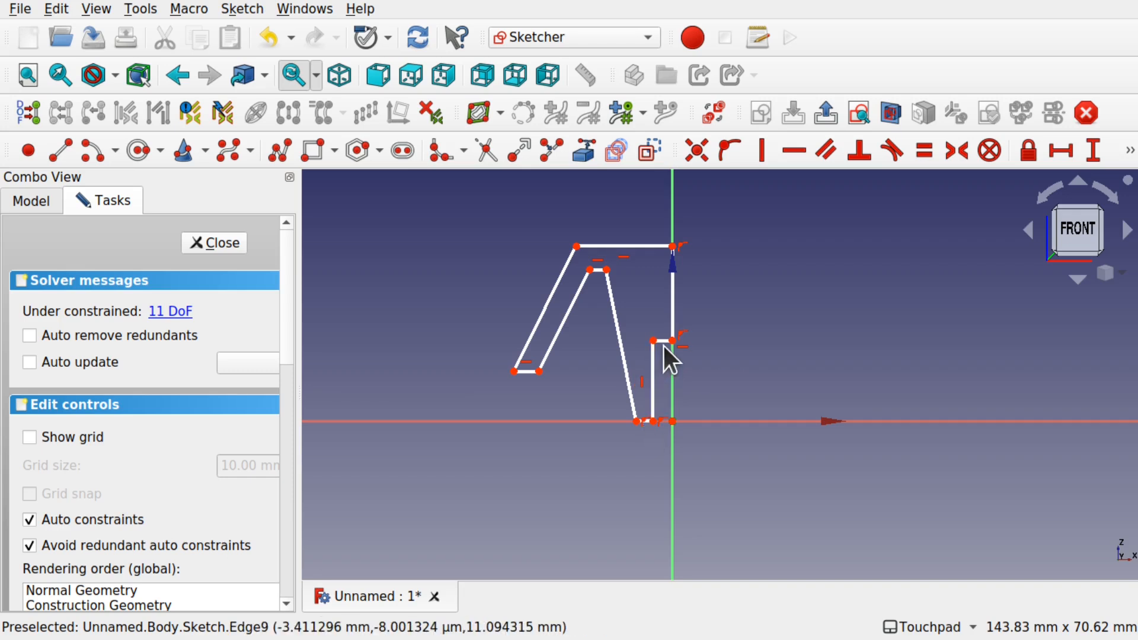
{"action": "left_click_drag", "start_coordinate": [663, 343], "coordinate": [671, 322]}
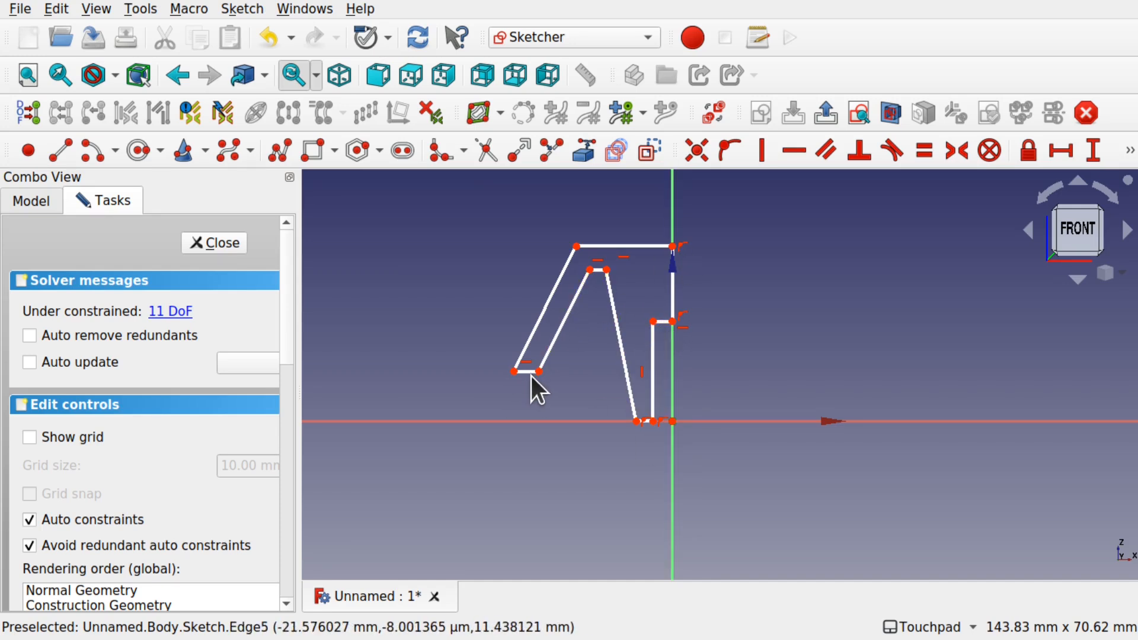
{"action": "mouse_move", "coordinate": [536, 370]}
{"action": "left_mouse_down"}
{"action": "mouse_move", "coordinate": [555, 363]}
{"action": "mouse_move", "coordinate": [546, 365]}
{"action": "left_mouse_up"}
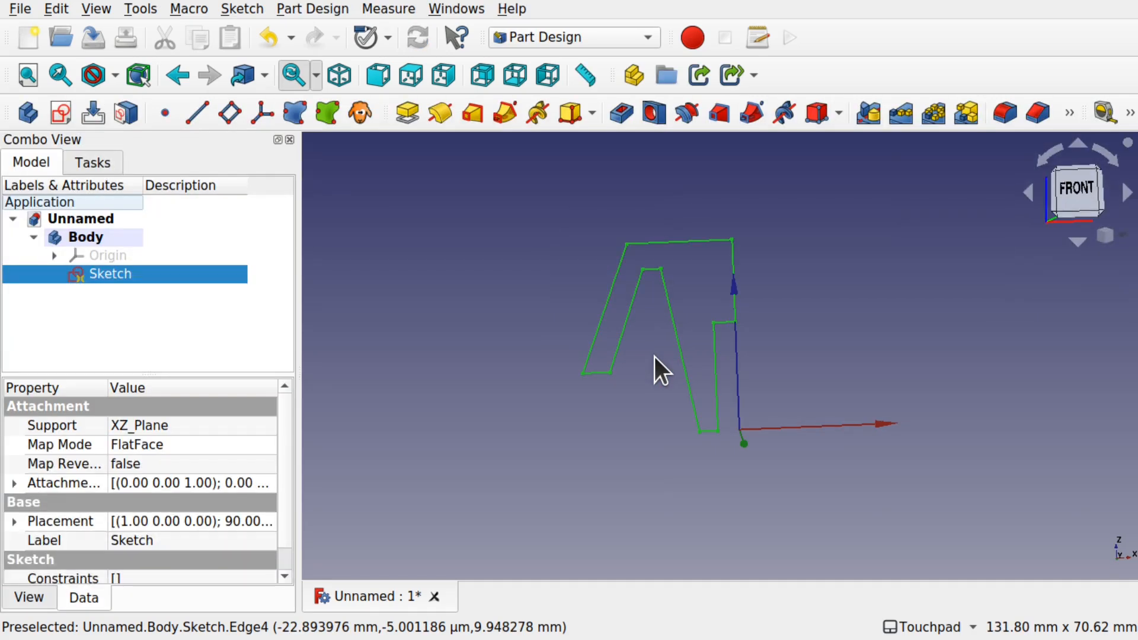
Step: Revolve the profile sketch 360° about the vertical sketch axis
{"action": "left_click", "coordinate": [724, 492]}
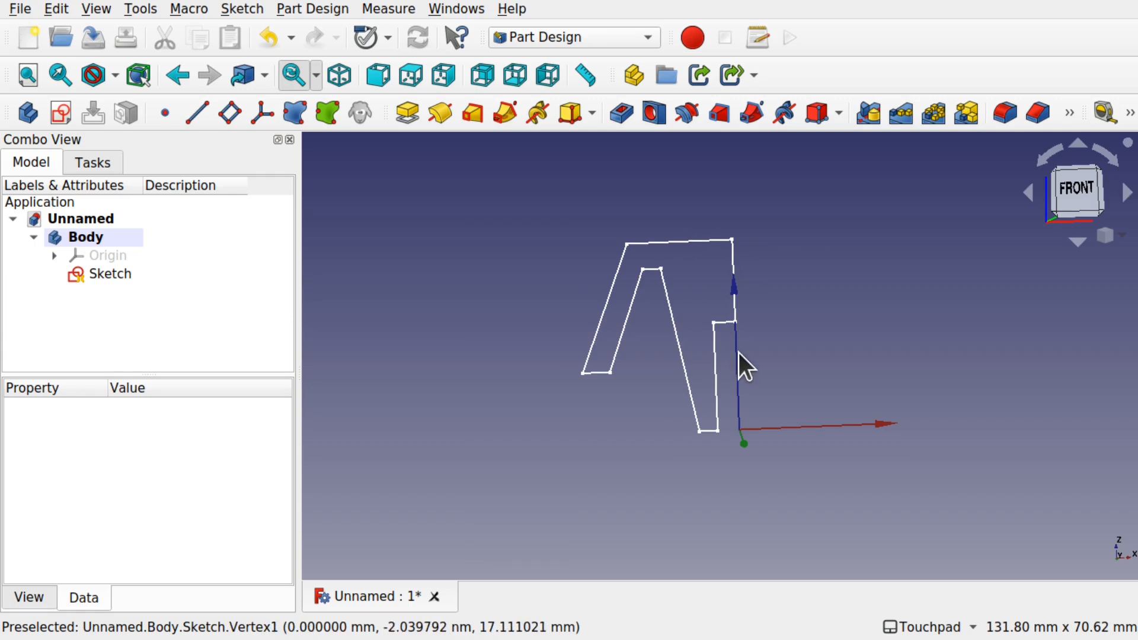
{"action": "left_click", "coordinate": [102, 276]}
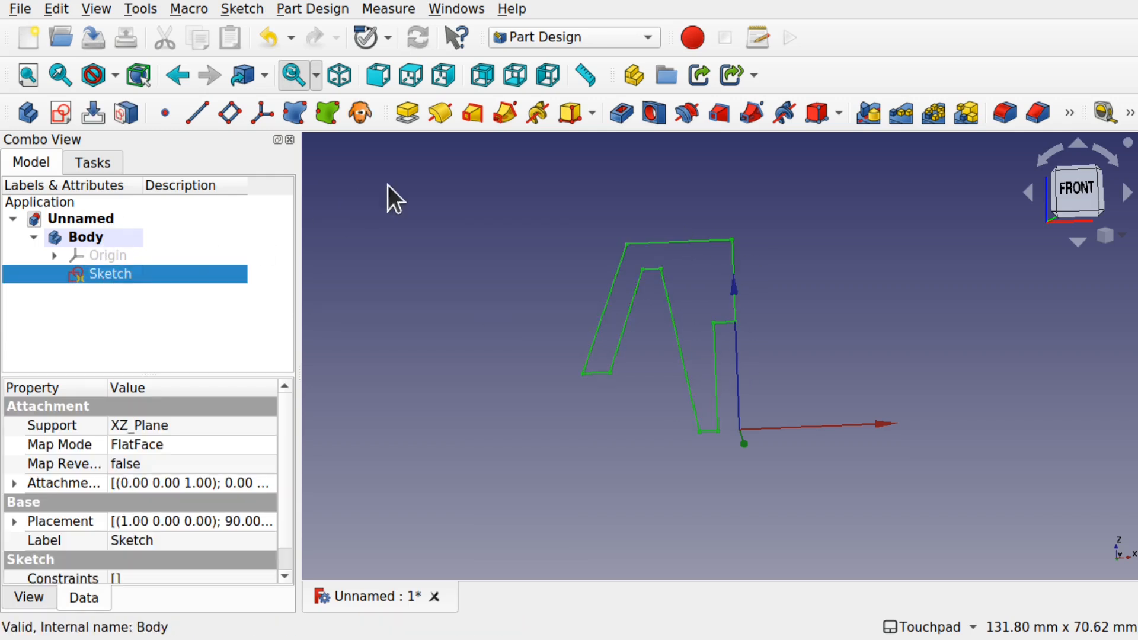
{"action": "left_click", "coordinate": [439, 121]}
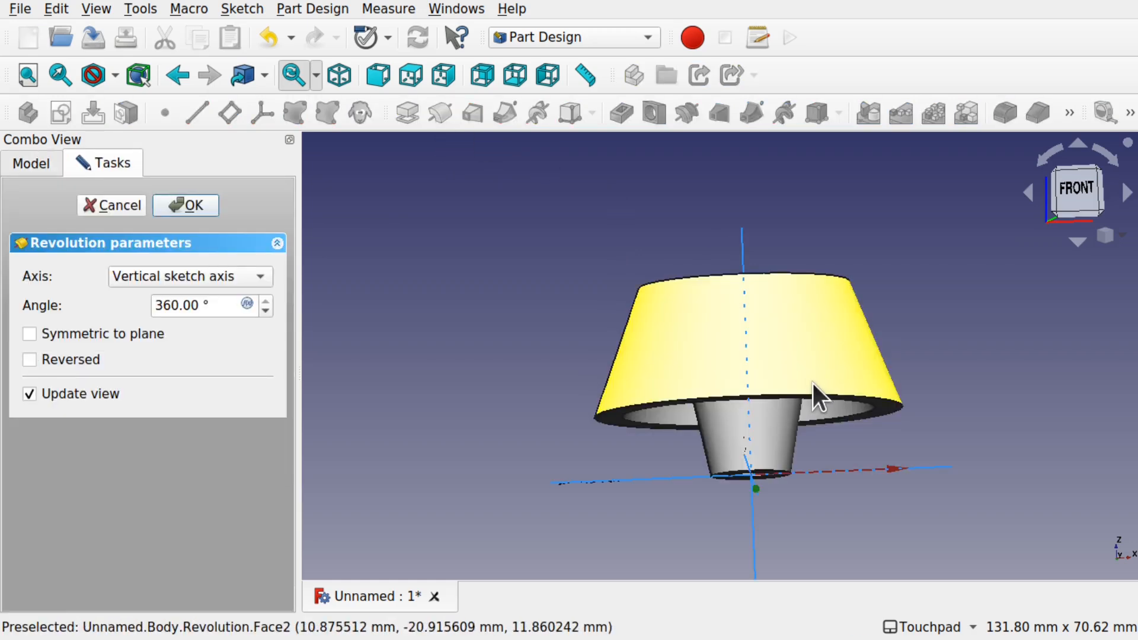
{"action": "middle_click_drag", "start_coordinate": [812, 382], "coordinate": [776, 379]}
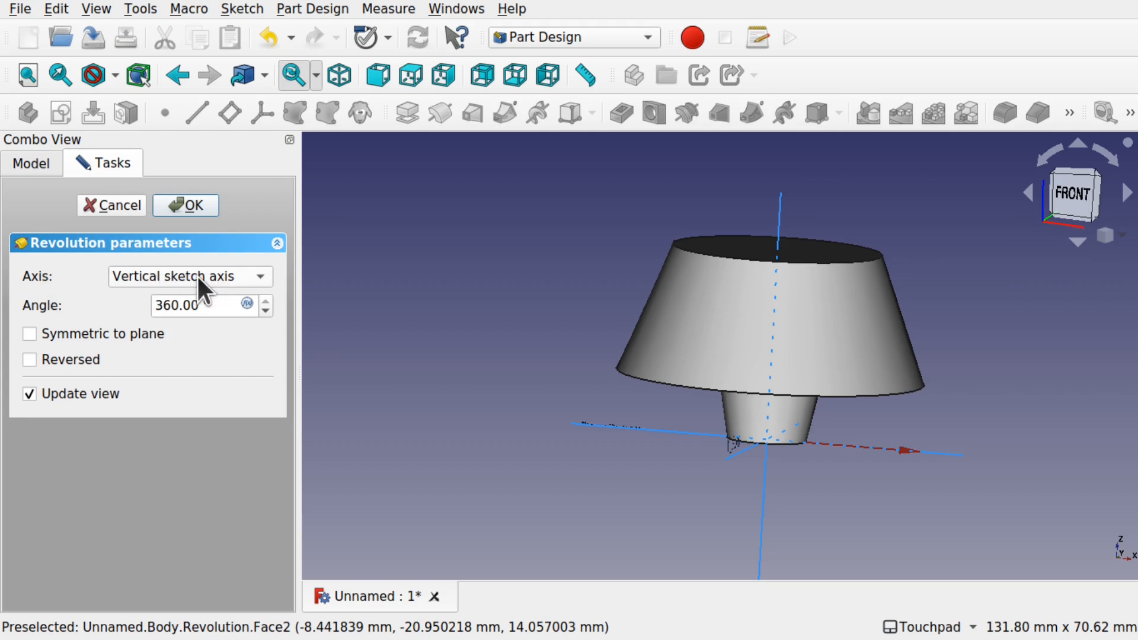
{"action": "left_click", "coordinate": [180, 208]}
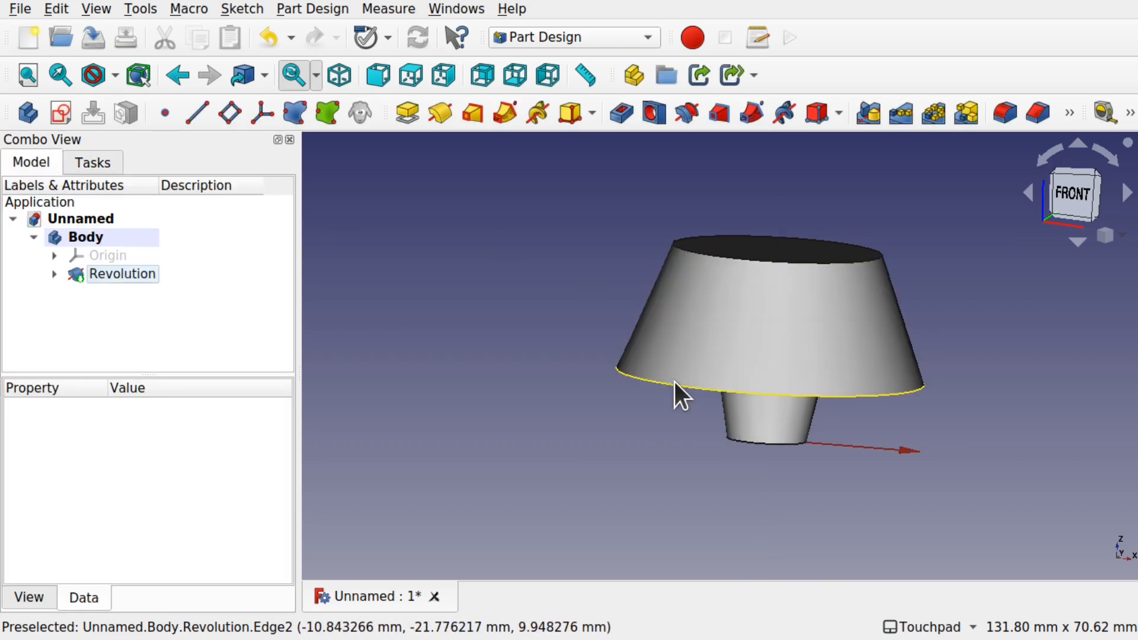
Step: In the revolution's sketch, delete the constraints holding the inner edge on the vertical axis and move that edge about 1 mm inward off the axis
{"action": "left_click_drag", "start_coordinate": [714, 355], "coordinate": [793, 467], "text": "alt"}
{"action": "left_click", "coordinate": [54, 273]}
{"action": "double_click", "coordinate": [120, 293]}
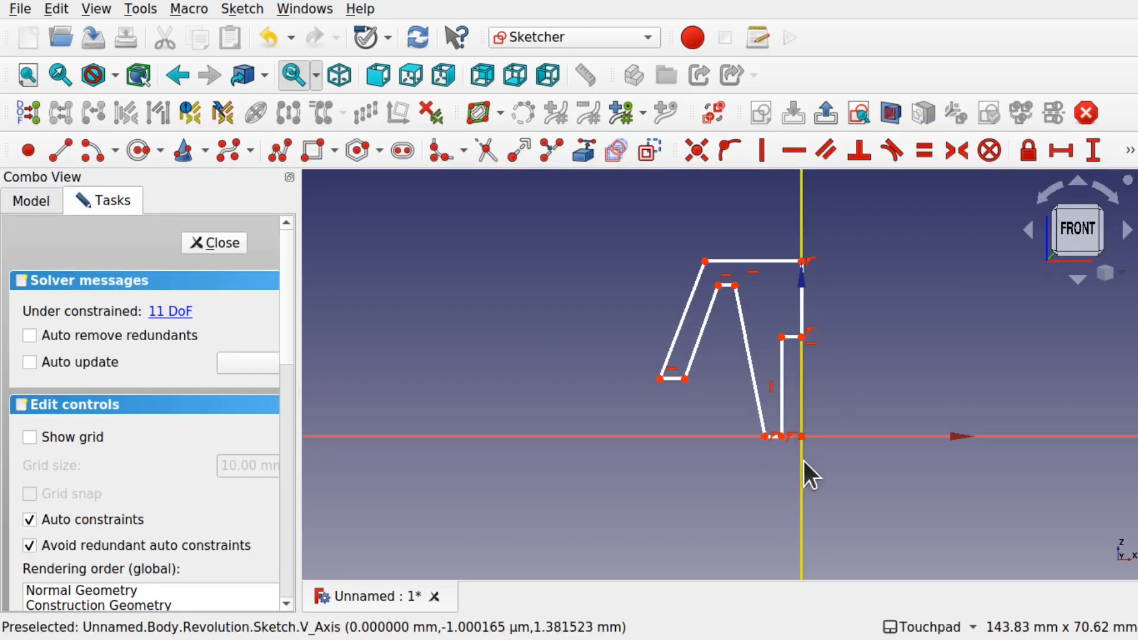
{"action": "scroll", "coordinate": [798, 296], "scroll_direction": "up", "scroll_amount": 4}
{"action": "scroll", "coordinate": [798, 297], "scroll_direction": "down", "scroll_amount": 2}
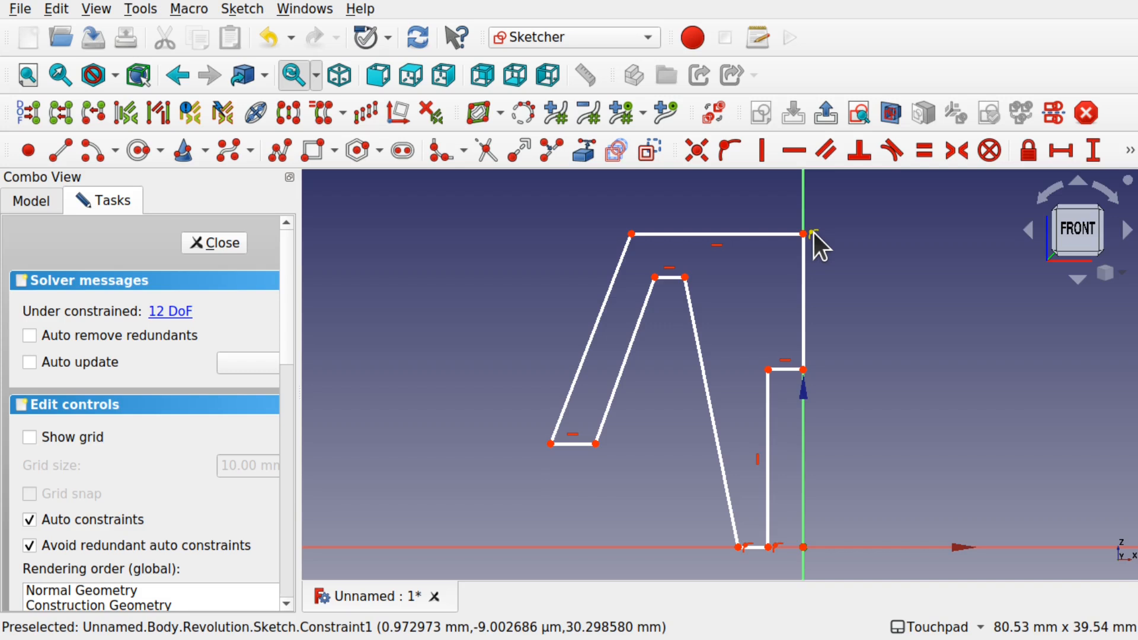
{"action": "key", "text": "Delete"}
{"action": "left_click_drag", "start_coordinate": [806, 287], "coordinate": [798, 285]}
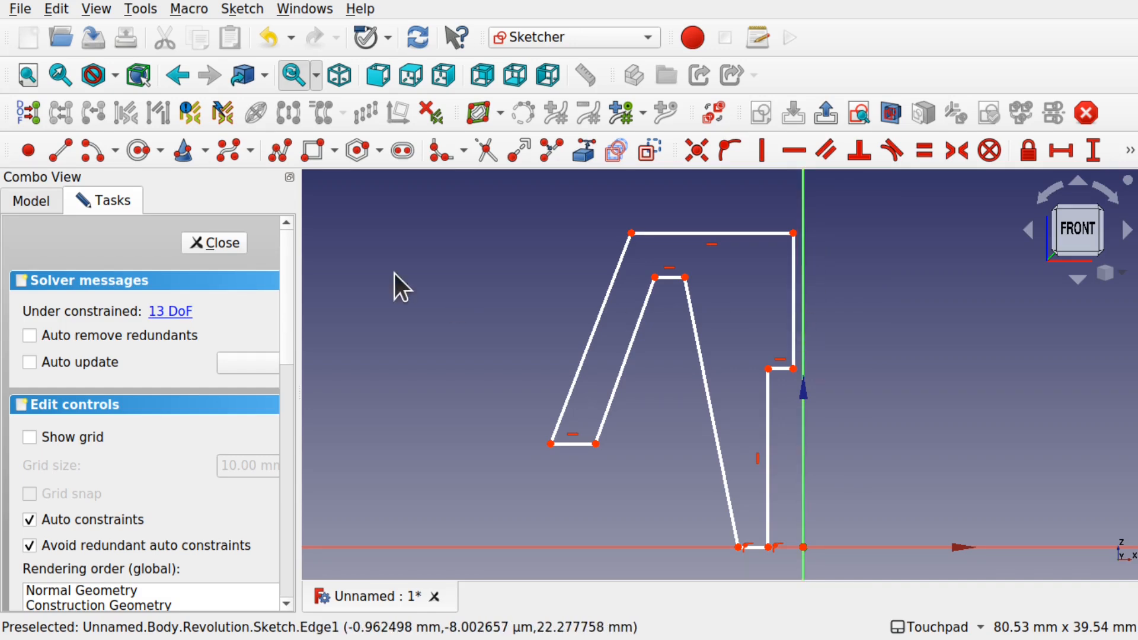
{"action": "left_click", "coordinate": [205, 243]}
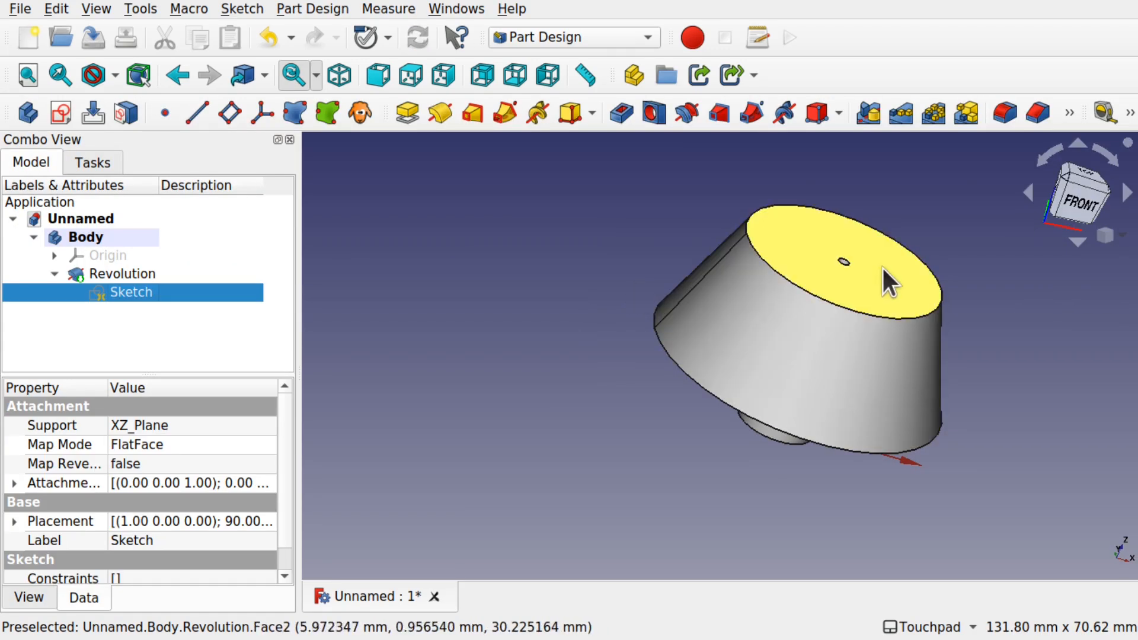
Step: Reopen the revolution's sketch and move the inner edge about 1 mm past the opposite side of the vertical axis, then recompute the solid
{"action": "left_click_drag", "start_coordinate": [851, 245], "coordinate": [851, 273], "text": "alt"}
{"action": "left_click_drag", "start_coordinate": [833, 348], "coordinate": [833, 221], "text": "alt"}
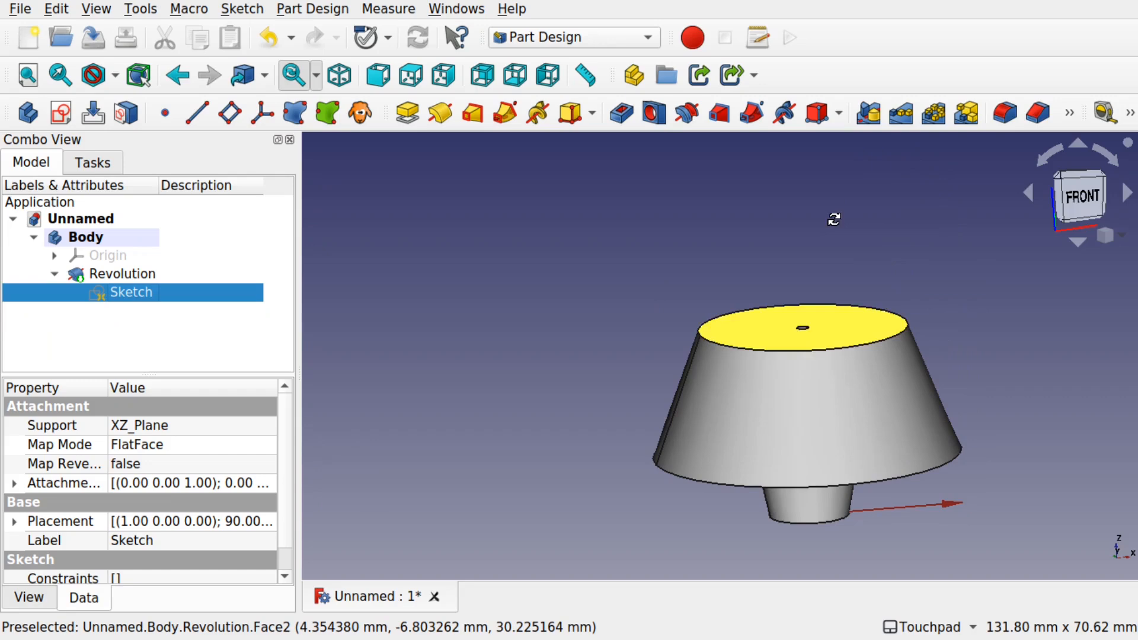
{"action": "double_click", "coordinate": [193, 296]}
{"action": "scroll", "coordinate": [806, 403], "scroll_direction": "up", "scroll_amount": 3}
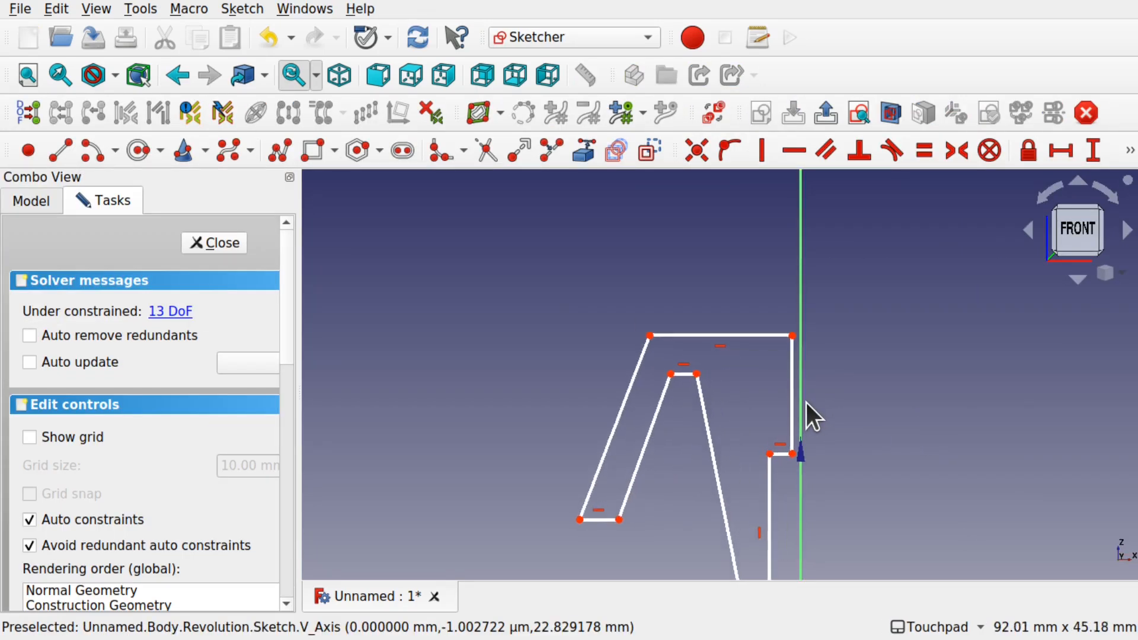
{"action": "left_click_drag", "start_coordinate": [800, 401], "coordinate": [820, 400]}
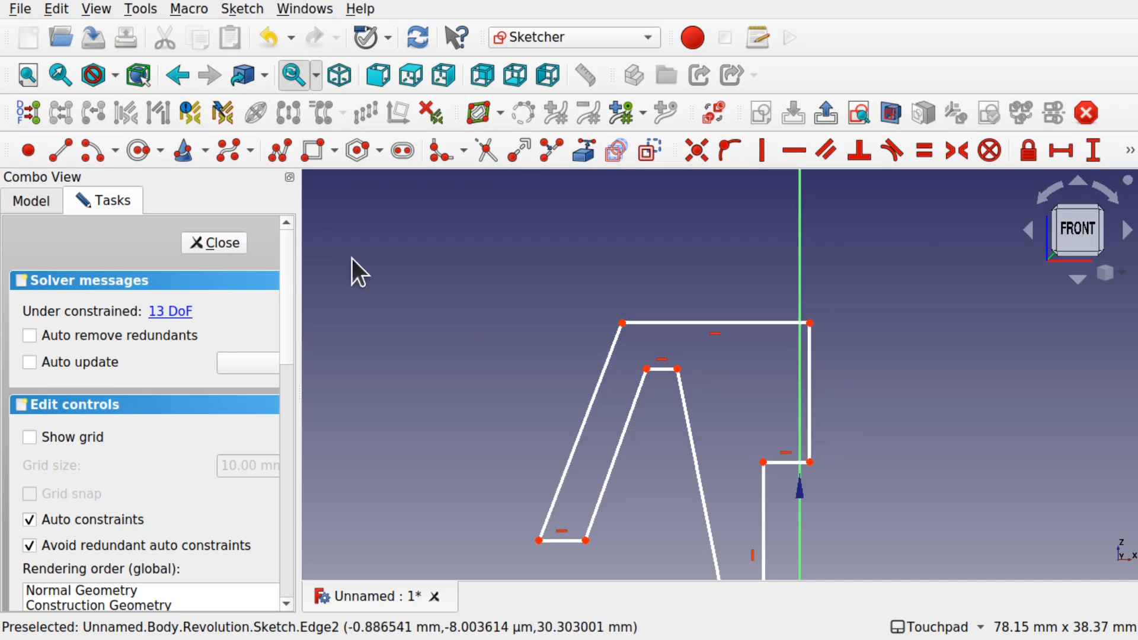
{"action": "left_click", "coordinate": [216, 242]}
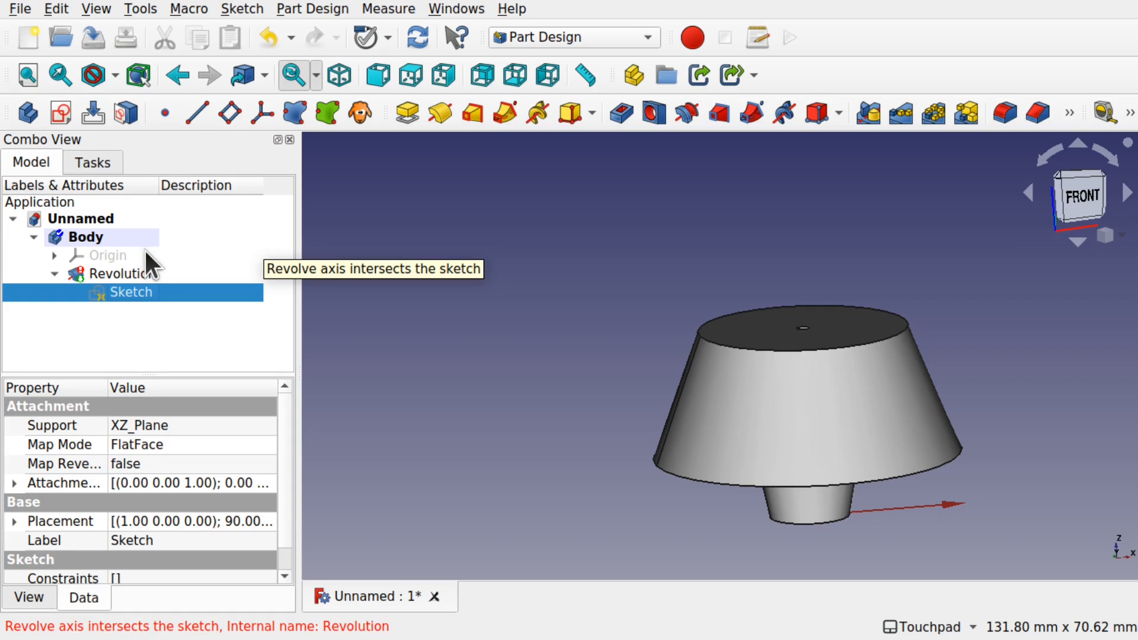
Step: In the revolution's sketch, fix the inner edge's upper end point onto the vertical axis and constrain that edge vertical
{"action": "double_click", "coordinate": [128, 288]}
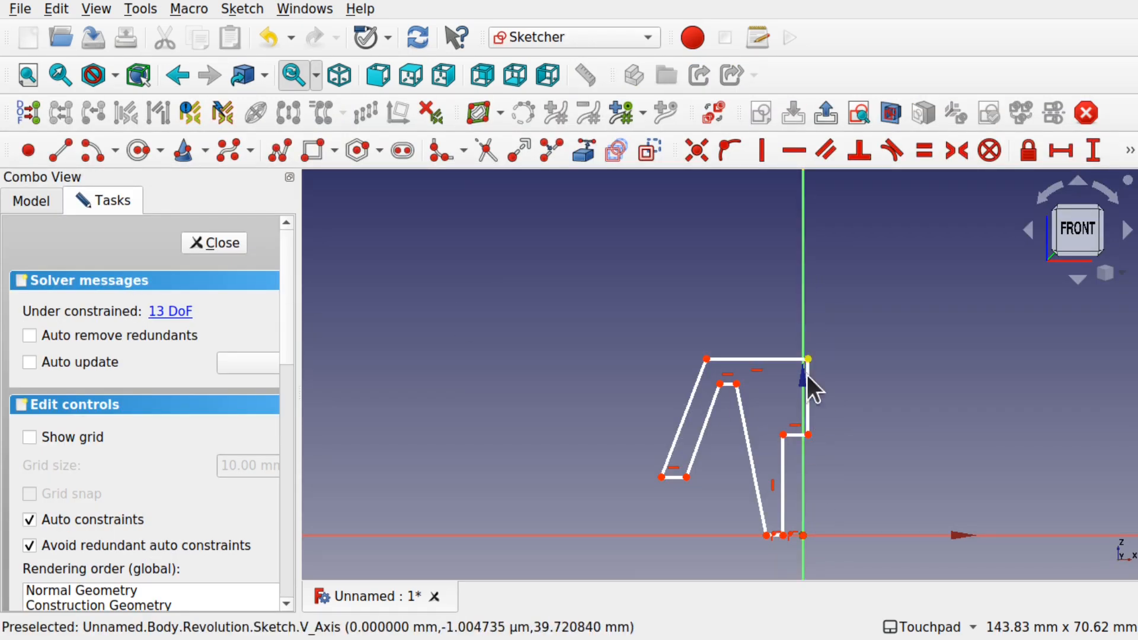
{"action": "scroll", "coordinate": [794, 420], "scroll_direction": "up", "scroll_amount": 2}
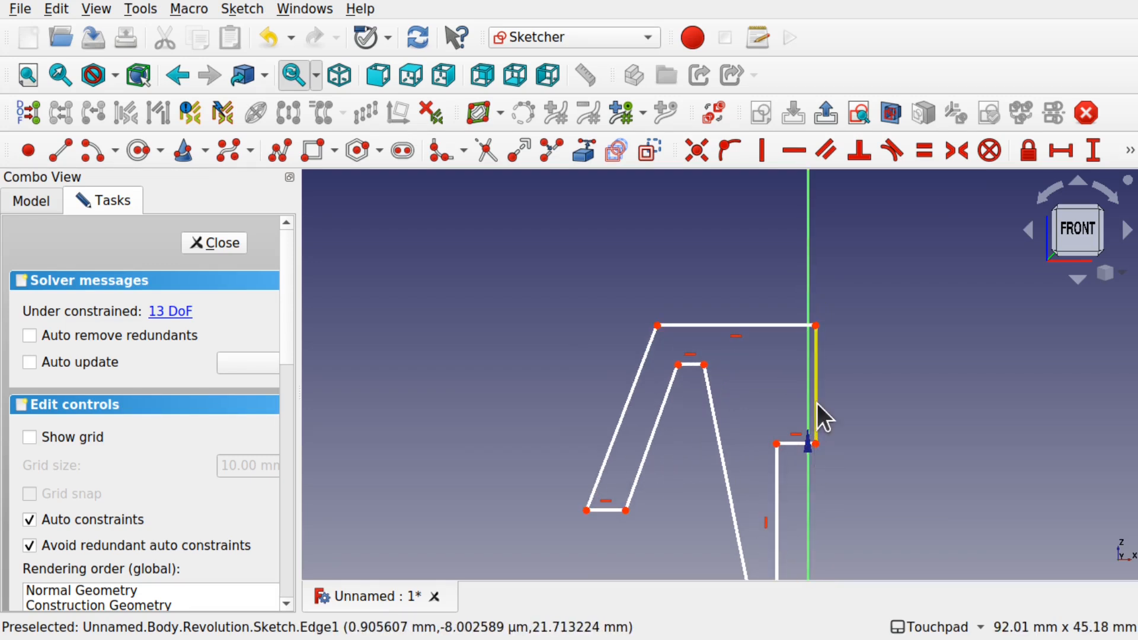
{"action": "left_click", "coordinate": [814, 328]}
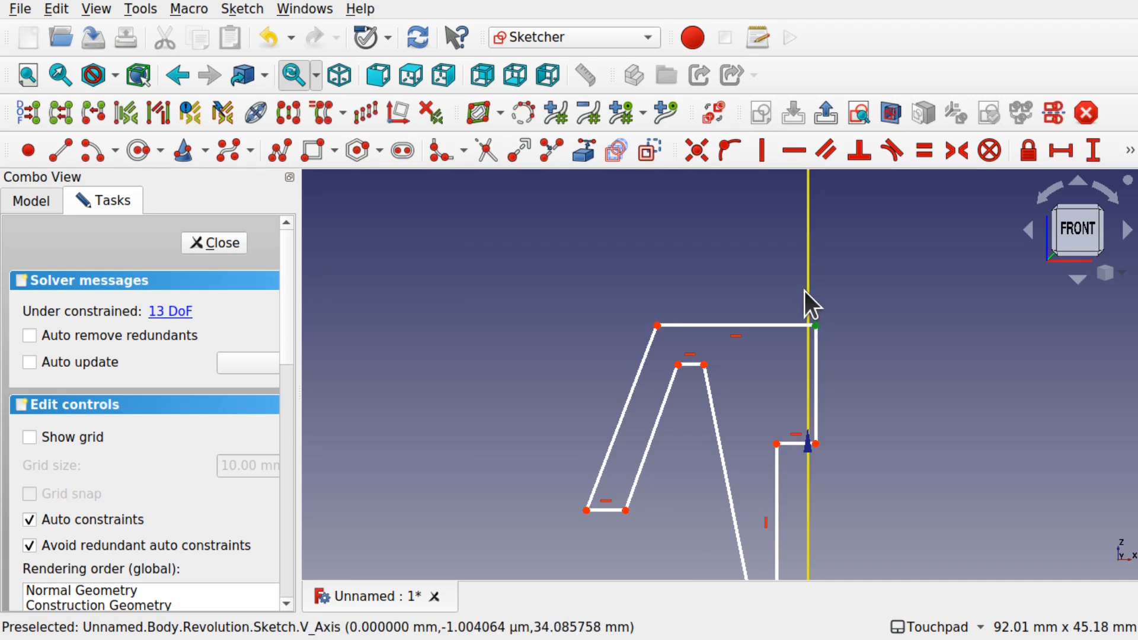
{"action": "left_click", "coordinate": [733, 157]}
{"action": "left_click", "coordinate": [816, 414]}
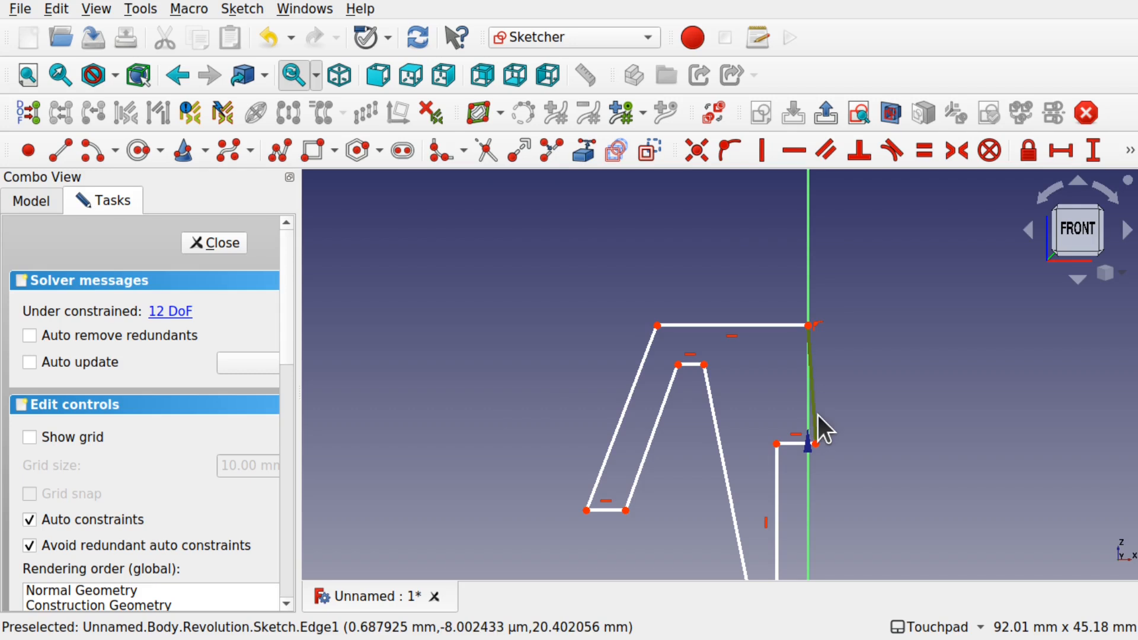
{"action": "left_click", "coordinate": [763, 152]}
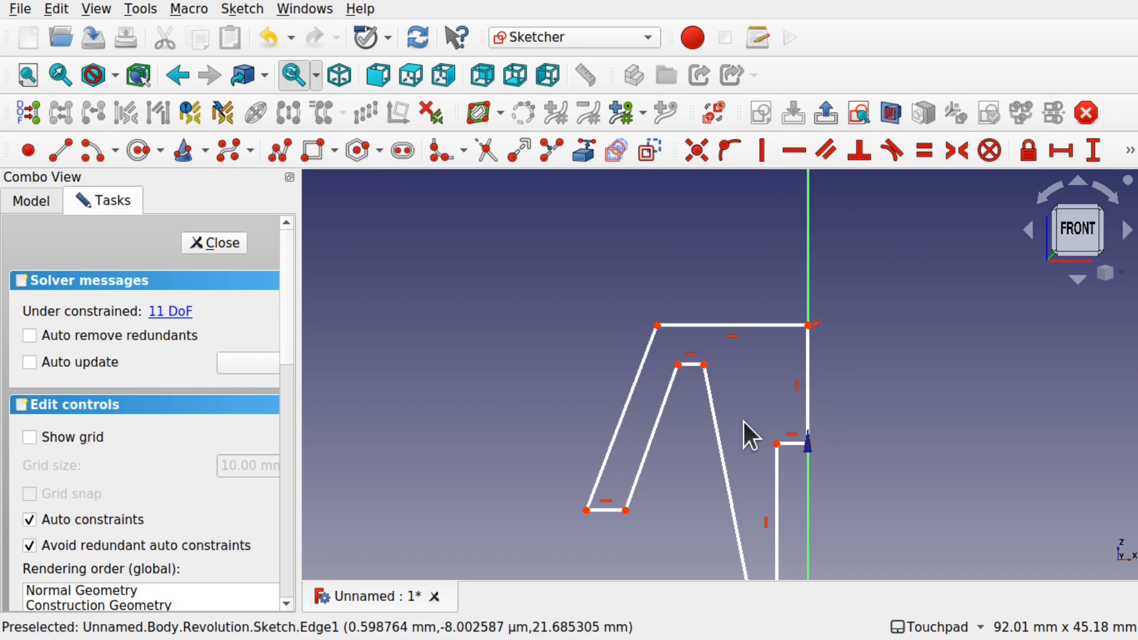
Step: Examine the centre hole's outline in the sketch, close the sketch and inspect the revolved cup from above and below
{"action": "scroll", "coordinate": [744, 432], "scroll_direction": "down", "scroll_amount": 4}
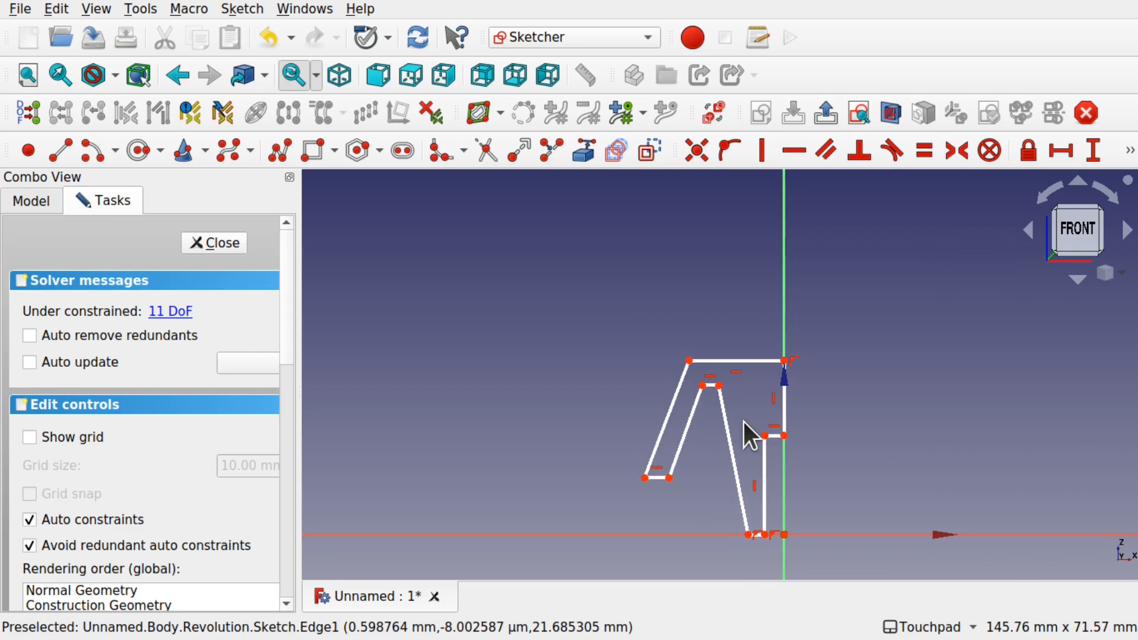
{"action": "middle_click_drag", "start_coordinate": [790, 453], "coordinate": [790, 397], "text": "shift"}
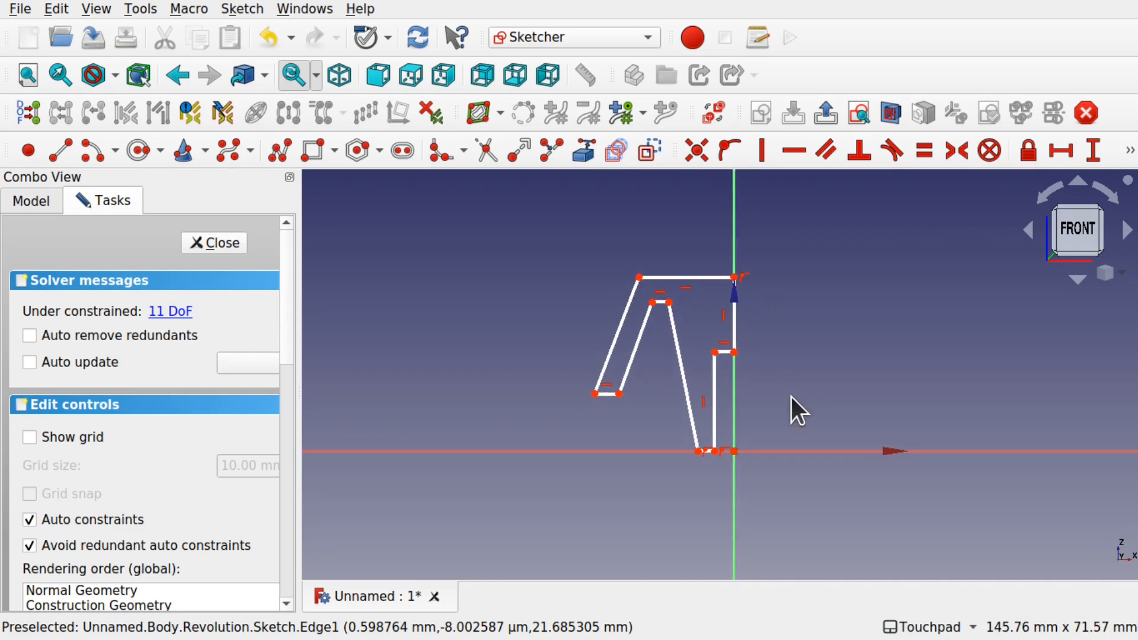
{"action": "scroll", "coordinate": [706, 465], "scroll_direction": "up", "scroll_amount": 7}
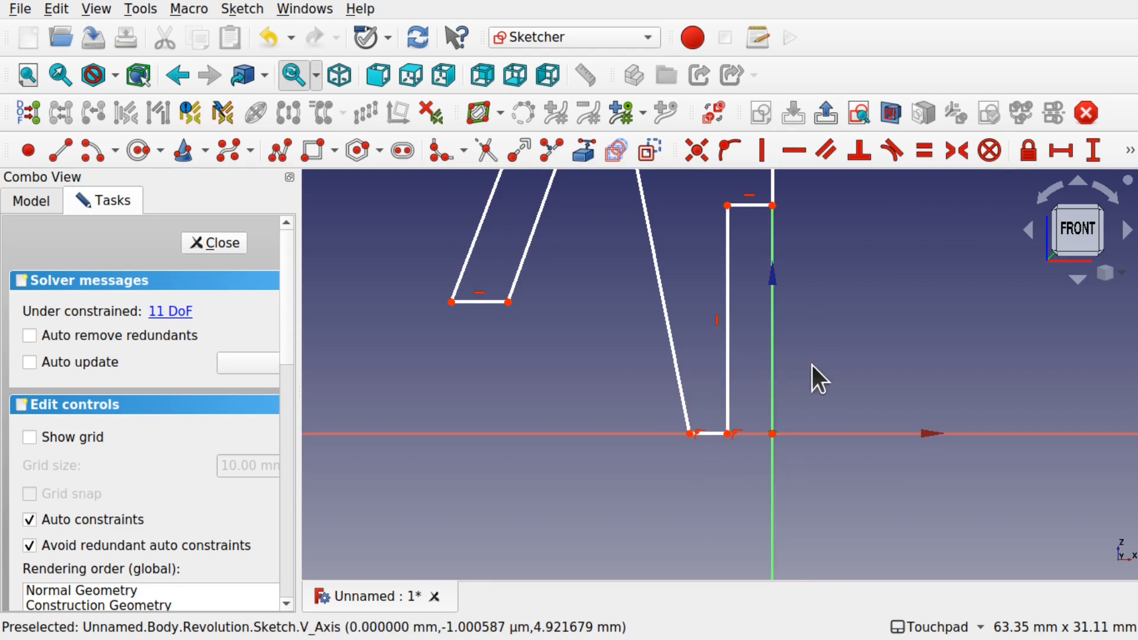
{"action": "scroll", "coordinate": [728, 447], "scroll_direction": "up", "scroll_amount": 1}
{"action": "scroll", "coordinate": [724, 446], "scroll_direction": "down", "scroll_amount": 6}
{"action": "middle_click_drag", "start_coordinate": [725, 446], "coordinate": [718, 479], "text": "shift"}
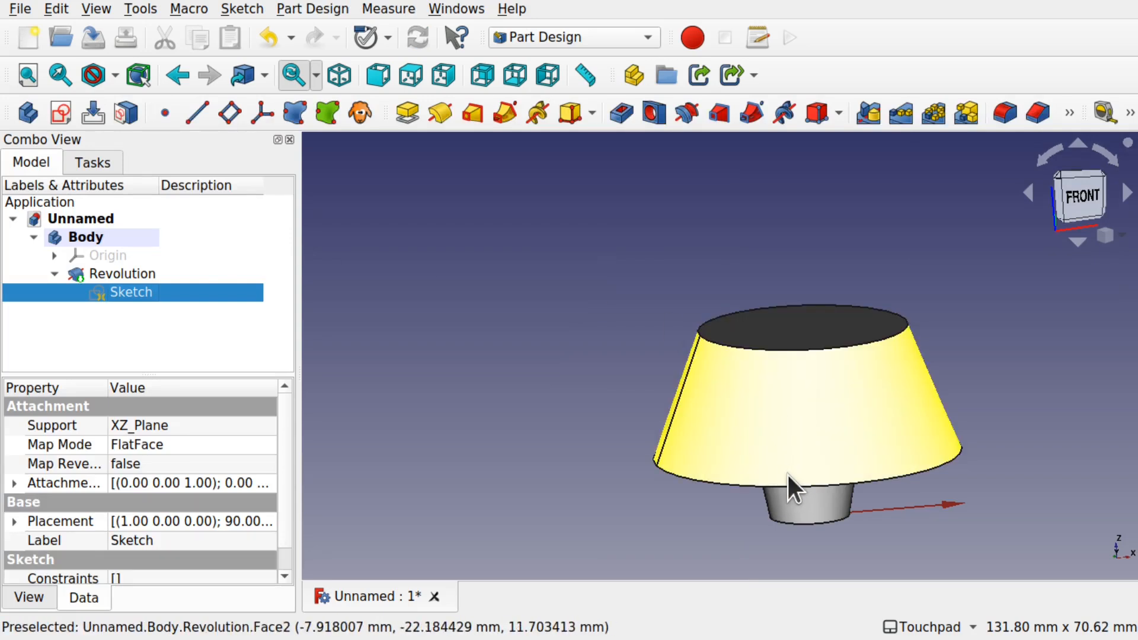
{"action": "mouse_move", "coordinate": [785, 469]}
{"action": "middle_mouse_down", "text": "alt"}
{"action": "mouse_move", "coordinate": [792, 369]}
{"action": "mouse_move", "coordinate": [864, 464]}
{"action": "mouse_move", "coordinate": [863, 515]}
{"action": "middle_mouse_up", "text": "alt"}
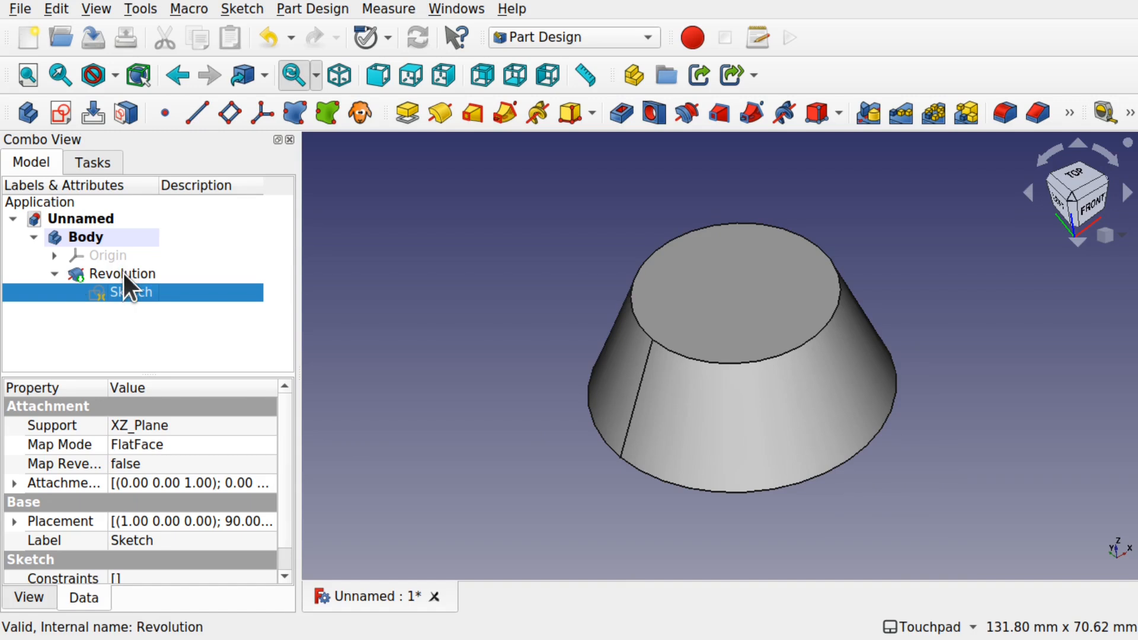
{"action": "middle_click_drag", "start_coordinate": [485, 468], "coordinate": [770, 206], "text": "alt"}
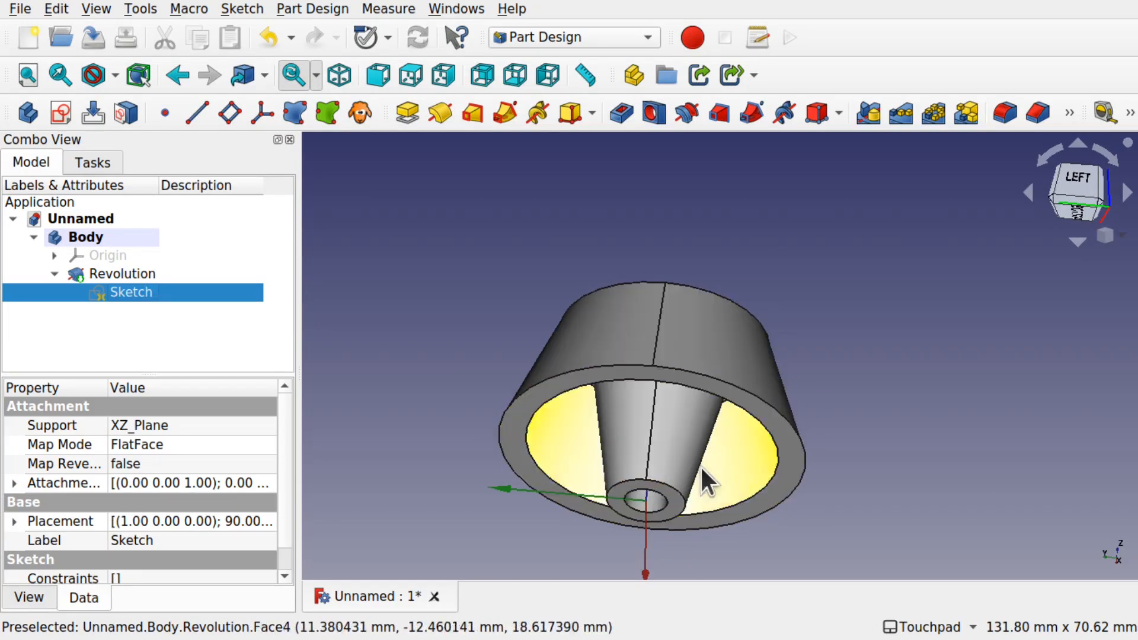
{"action": "middle_click_drag", "start_coordinate": [693, 407], "coordinate": [666, 531], "text": "alt"}
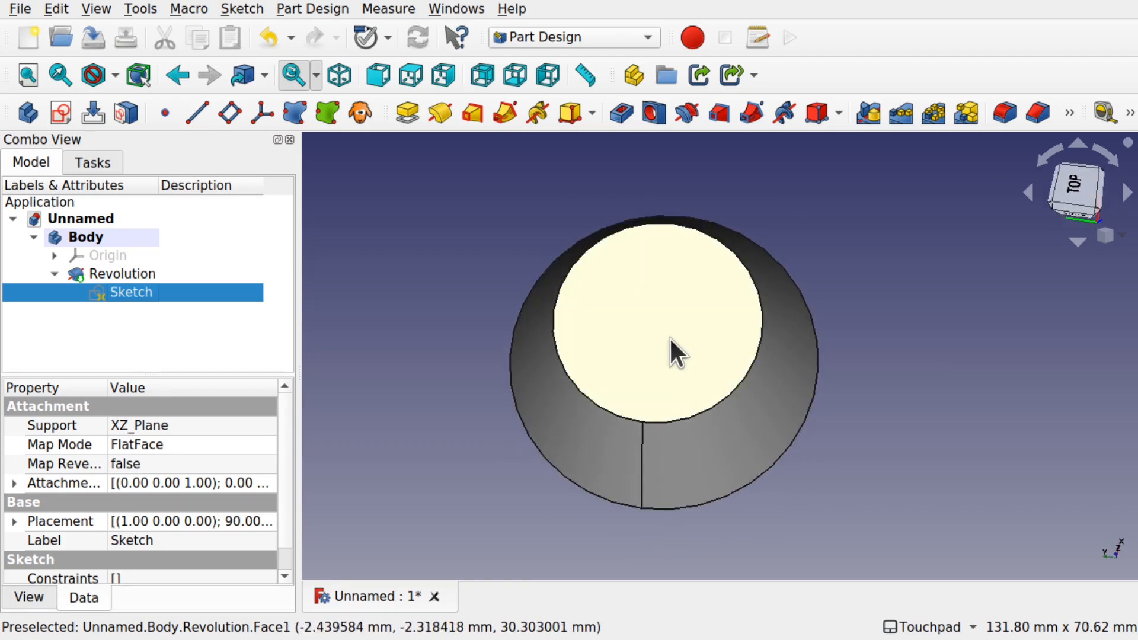
Step: Reopen the revolution's sketch to examine the top edge and its position against the vertical axis, then compare it with the solid's flat top
{"action": "double_click", "coordinate": [135, 297]}
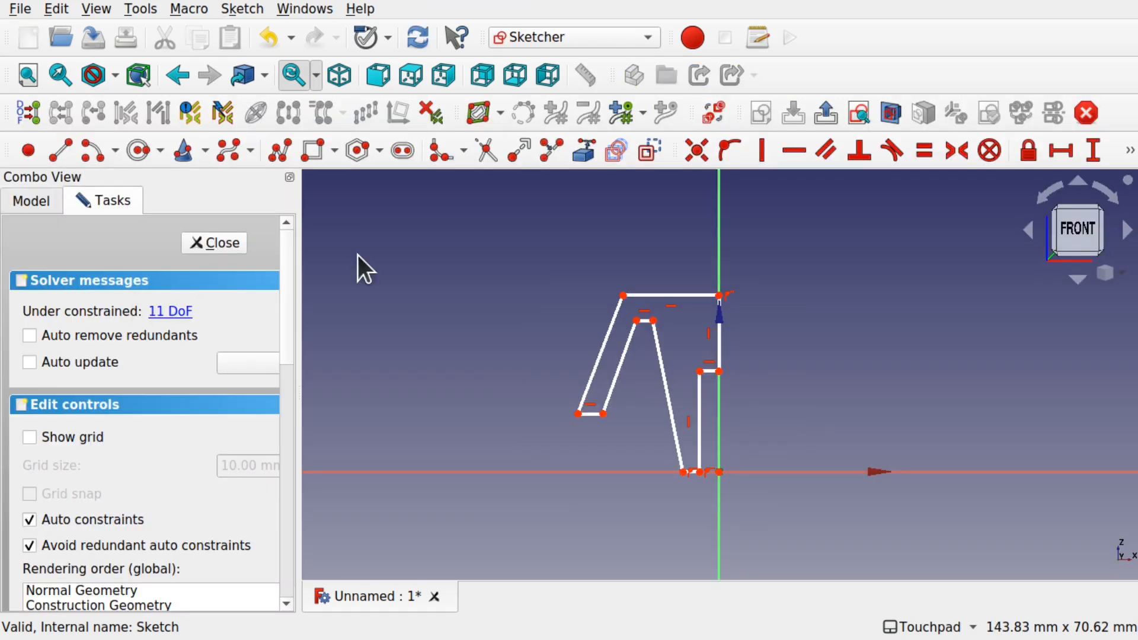
{"action": "scroll", "coordinate": [684, 293], "scroll_direction": "up", "scroll_amount": 3}
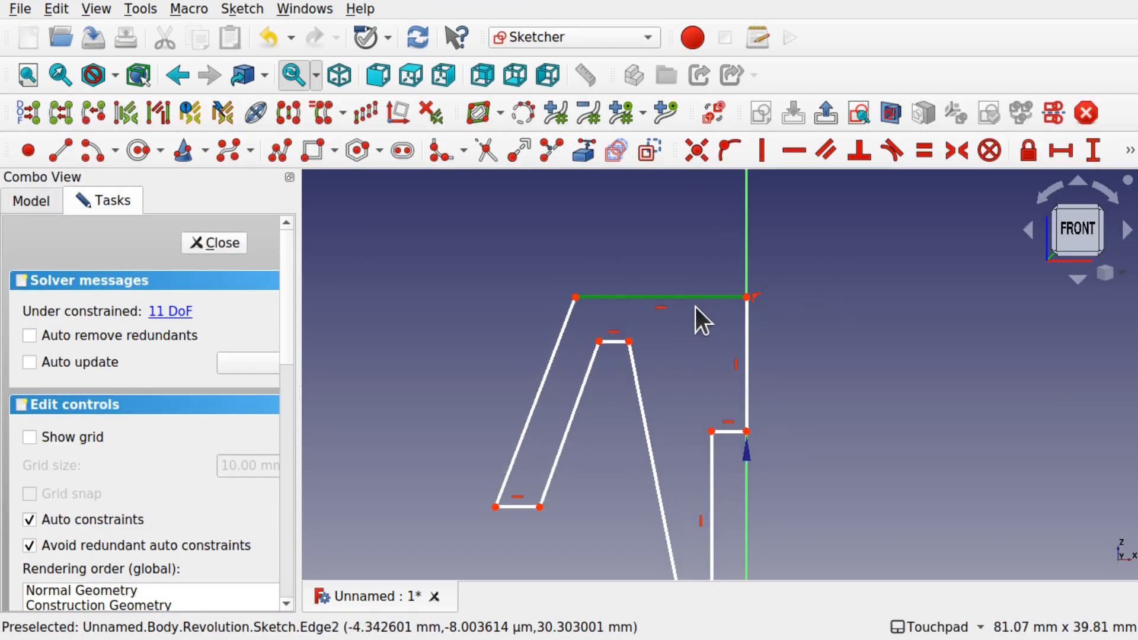
{"action": "middle_click_drag", "start_coordinate": [680, 404], "coordinate": [681, 285], "text": "shift"}
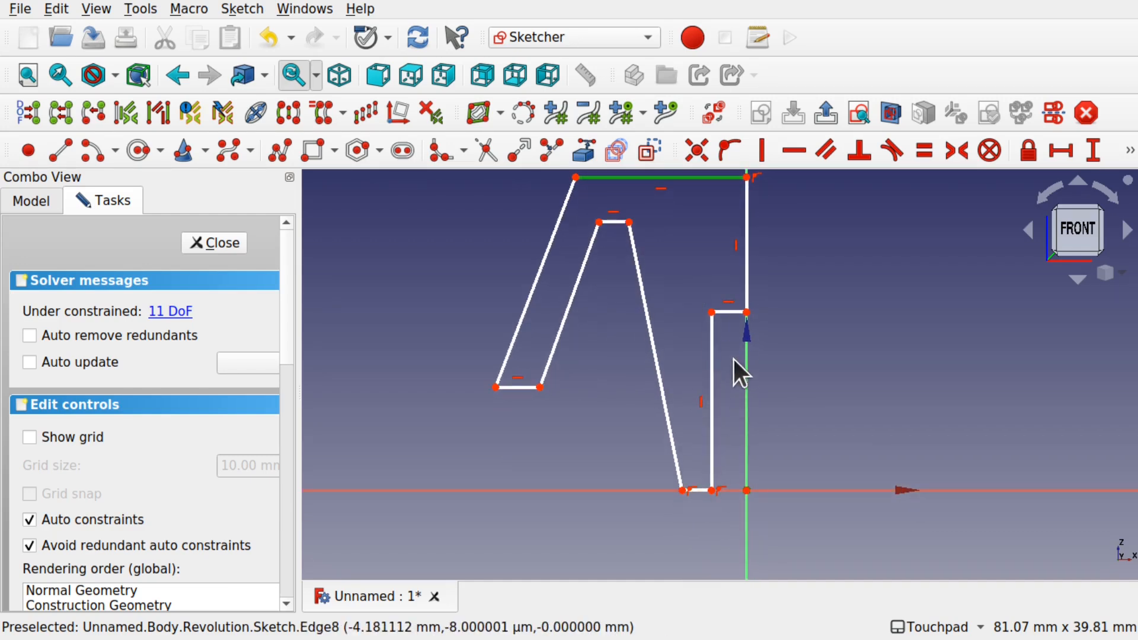
{"action": "mouse_move", "coordinate": [648, 350]}
{"action": "middle_mouse_down", "text": "shift"}
{"action": "mouse_move", "coordinate": [632, 460]}
{"action": "mouse_move", "coordinate": [625, 425]}
{"action": "middle_mouse_up", "text": "shift"}
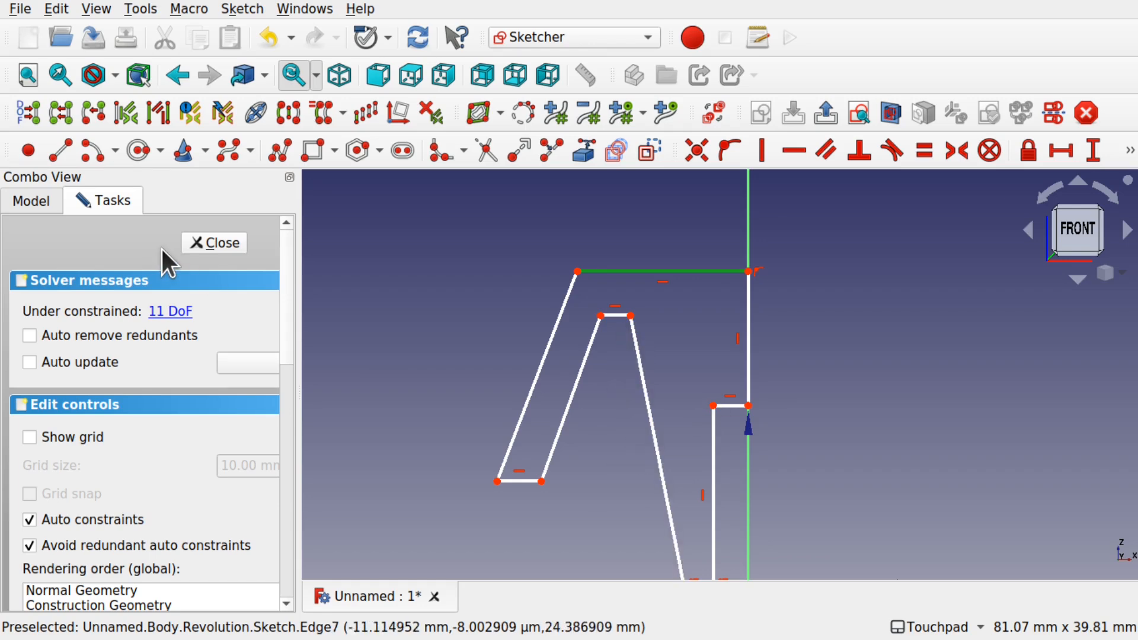
{"action": "key", "text": "Escape"}
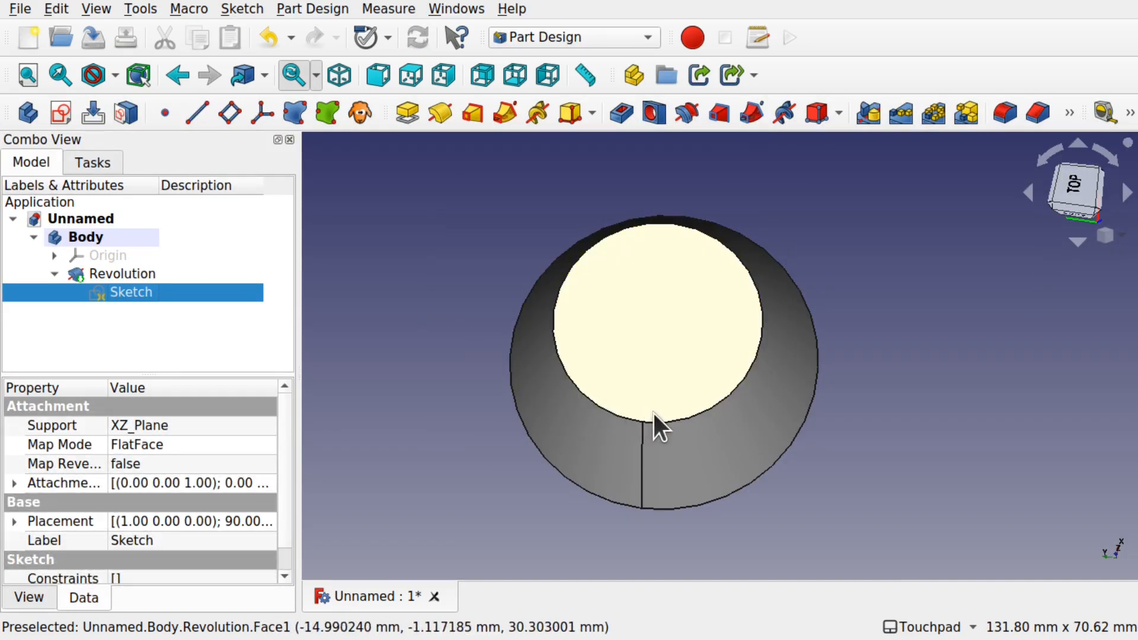
{"action": "left_click_drag", "start_coordinate": [694, 372], "coordinate": [712, 300], "text": "shift"}
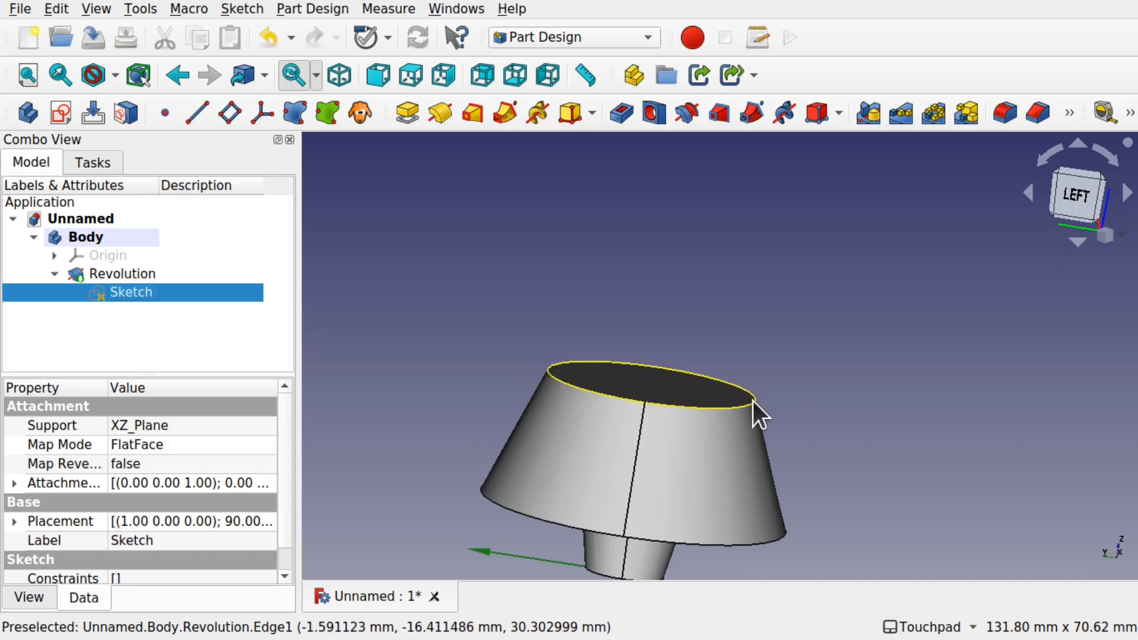
Step: Try a 6 mm fillet around the rim of the revolved cup's flat top
{"action": "left_click_drag", "start_coordinate": [691, 381], "coordinate": [657, 274], "text": "shift"}
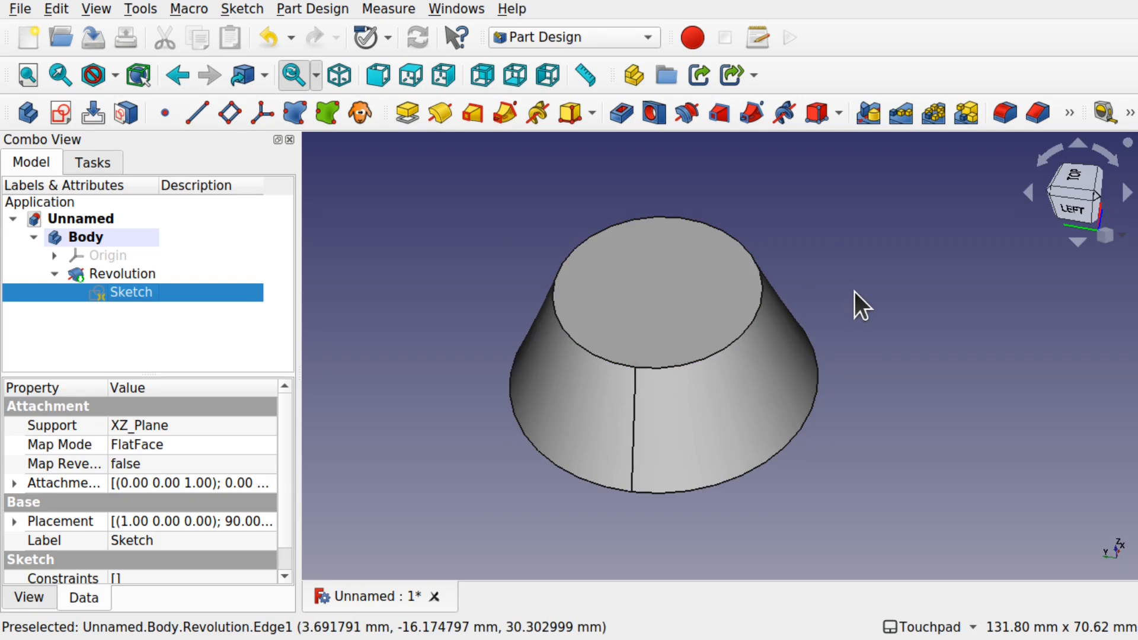
{"action": "left_click_drag", "start_coordinate": [658, 293], "coordinate": [711, 362], "text": "shift"}
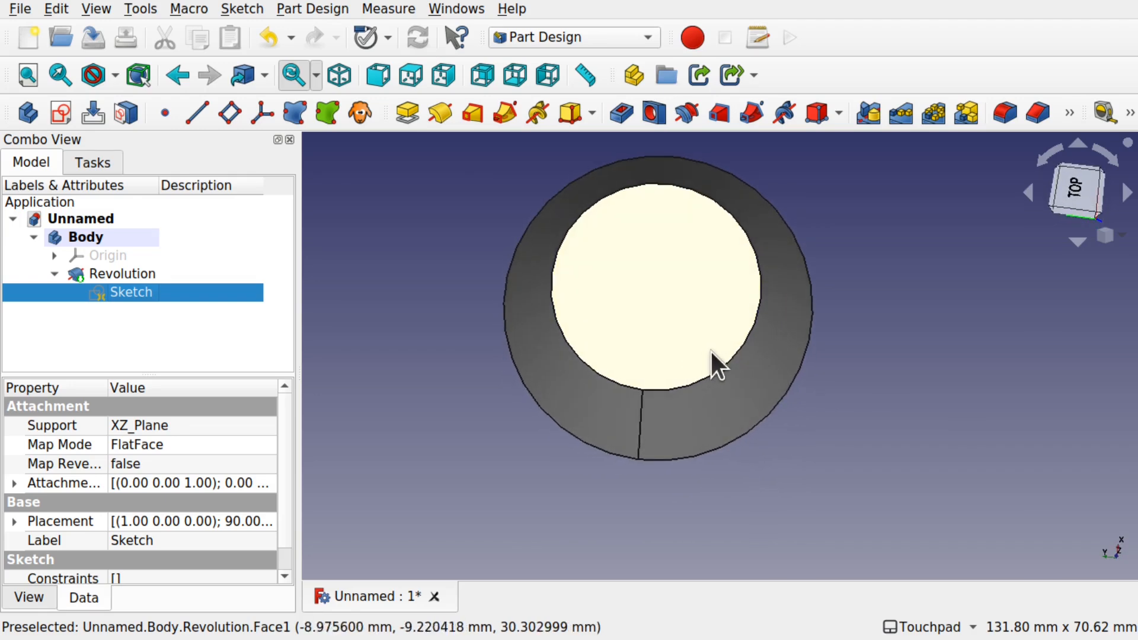
{"action": "left_click", "coordinate": [727, 373]}
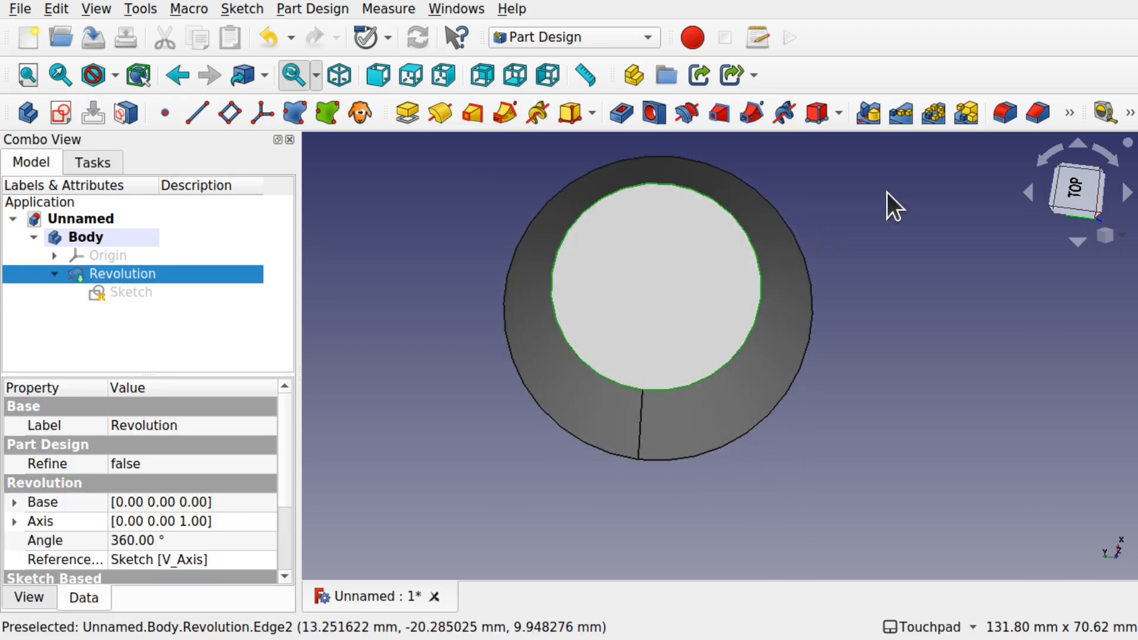
{"action": "left_click", "coordinate": [1006, 122]}
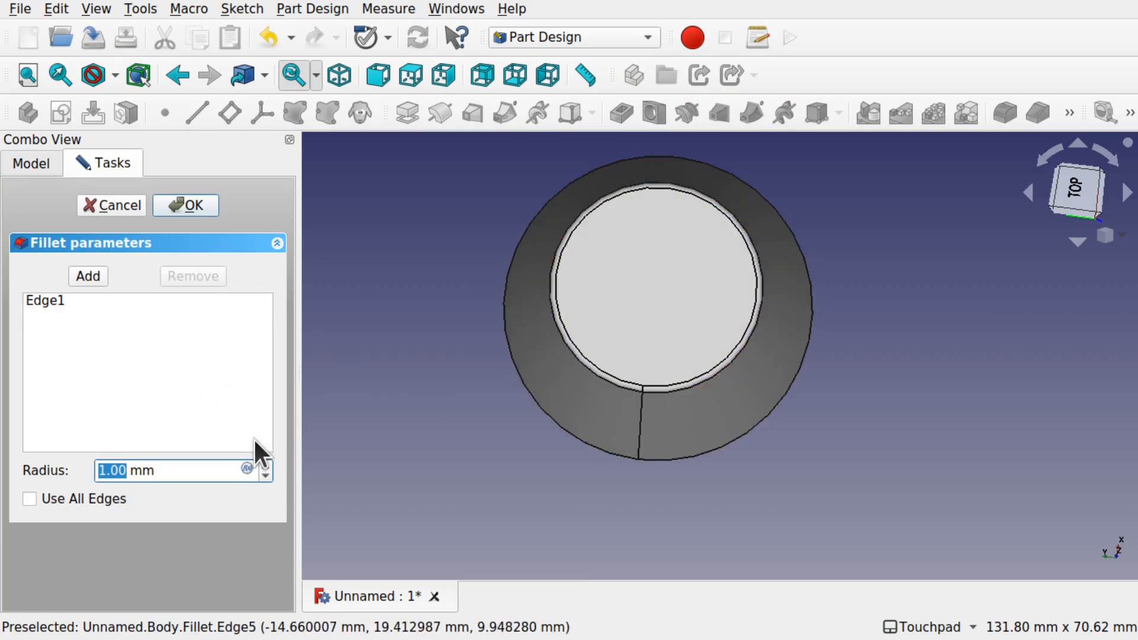
{"action": "left_click", "coordinate": [266, 465]}
{"action": "left_click", "coordinate": [265, 466]}
{"action": "left_click", "coordinate": [265, 466]}
{"action": "left_click", "coordinate": [264, 465]}
{"action": "left_click", "coordinate": [264, 465]}
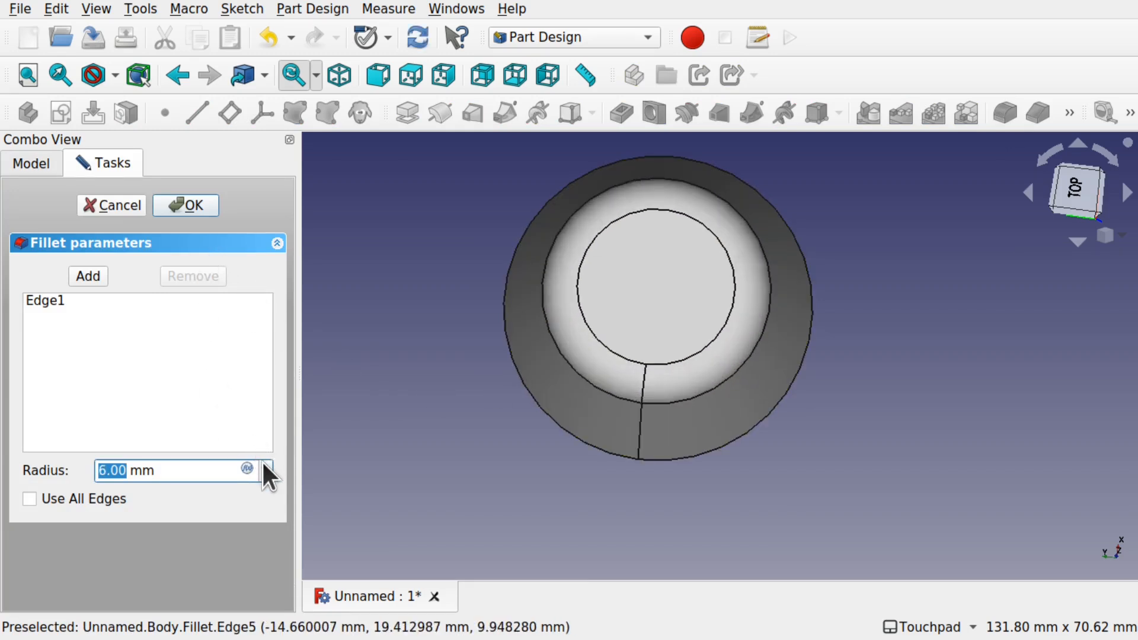
{"action": "left_click_drag", "start_coordinate": [622, 406], "coordinate": [568, 367], "text": "alt"}
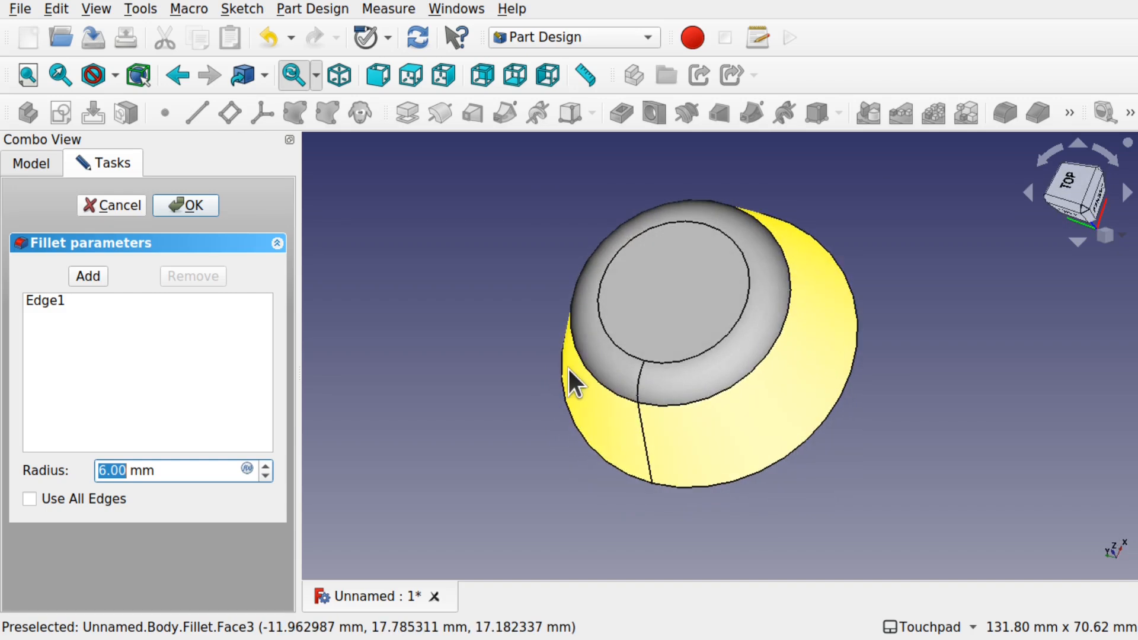
{"action": "left_click", "coordinate": [105, 205]}
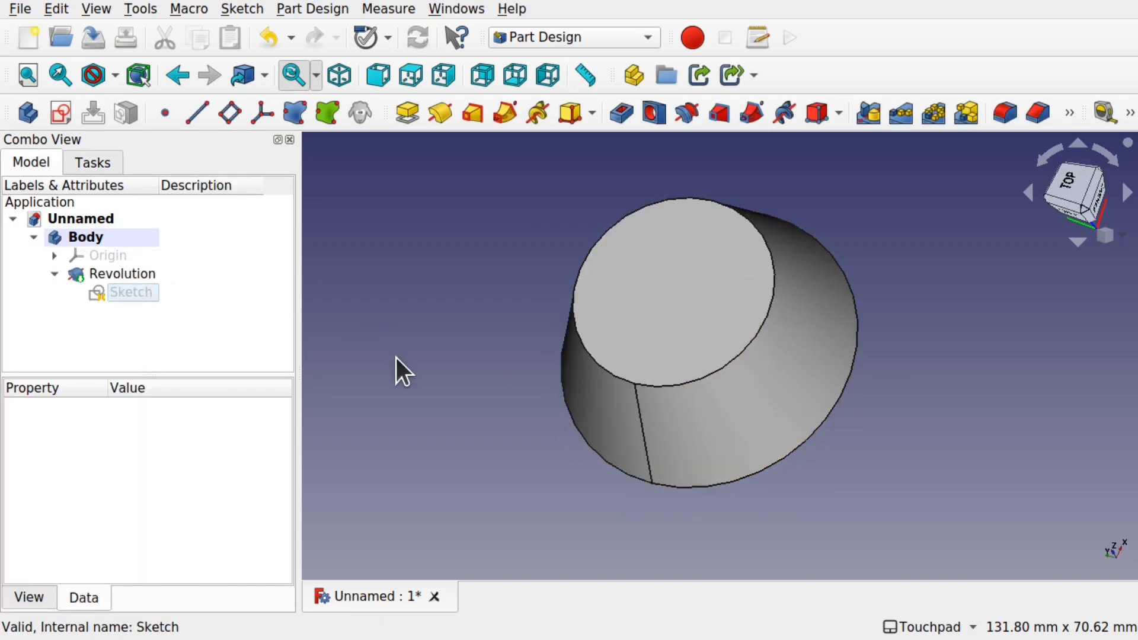
Step: In the revolution's sketch, delete the horizontal top edge and raise the inner edge's upper end point to about 33.4 mm
{"action": "double_click", "coordinate": [110, 292]}
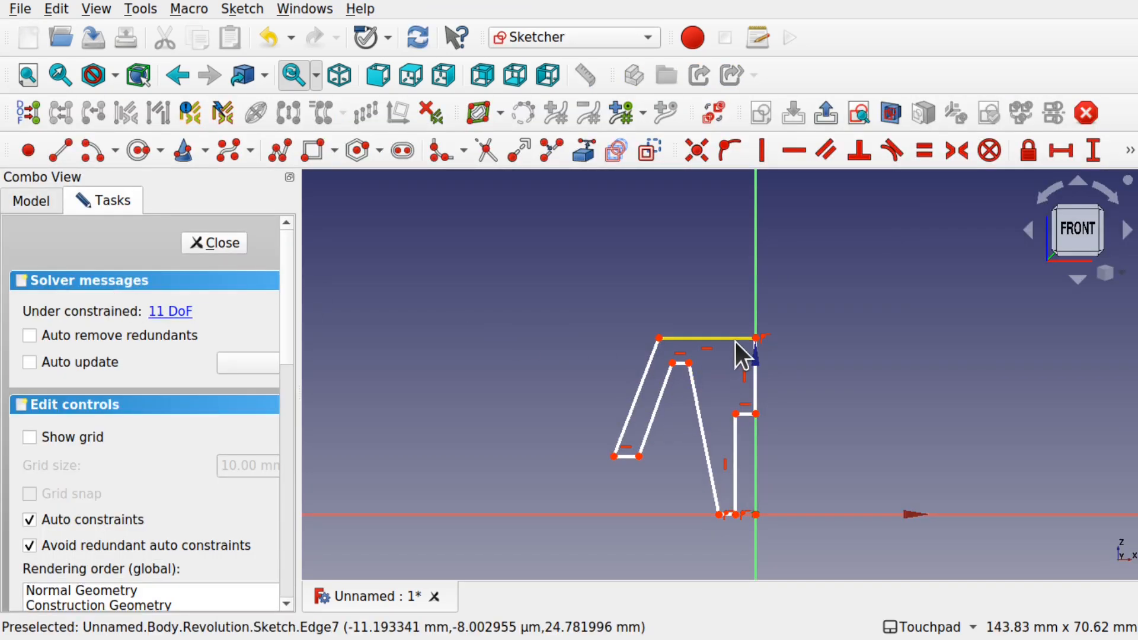
{"action": "scroll", "coordinate": [735, 342], "scroll_direction": "up", "scroll_amount": 5}
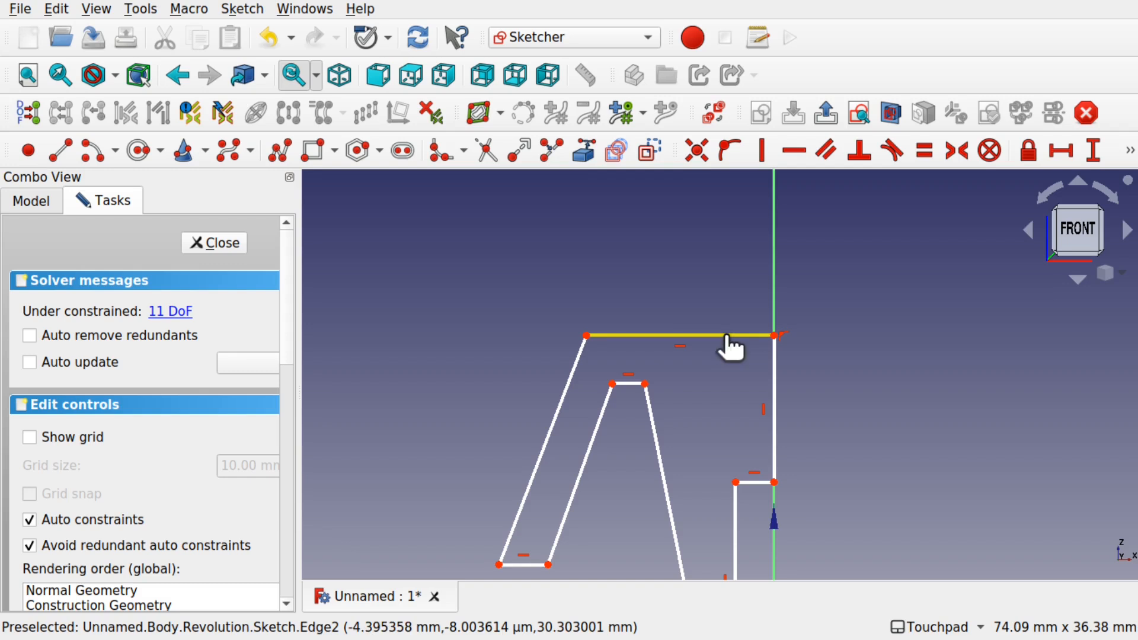
{"action": "left_click", "coordinate": [725, 335]}
{"action": "key", "text": "Delete"}
{"action": "left_click_drag", "start_coordinate": [774, 335], "coordinate": [776, 298]}
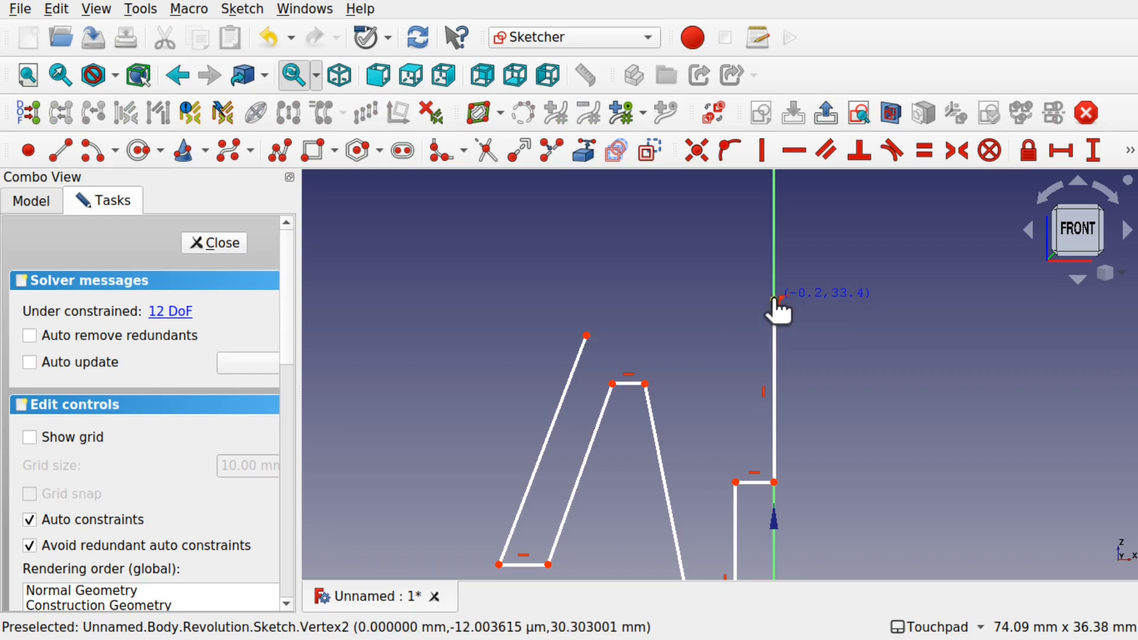
Step: Close the profile's top with a three-point arc of about 33.8 mm radius from the outer wall's upper end to the inner edge's upper end
{"action": "left_click", "coordinate": [112, 152]}
{"action": "left_click", "coordinate": [120, 198]}
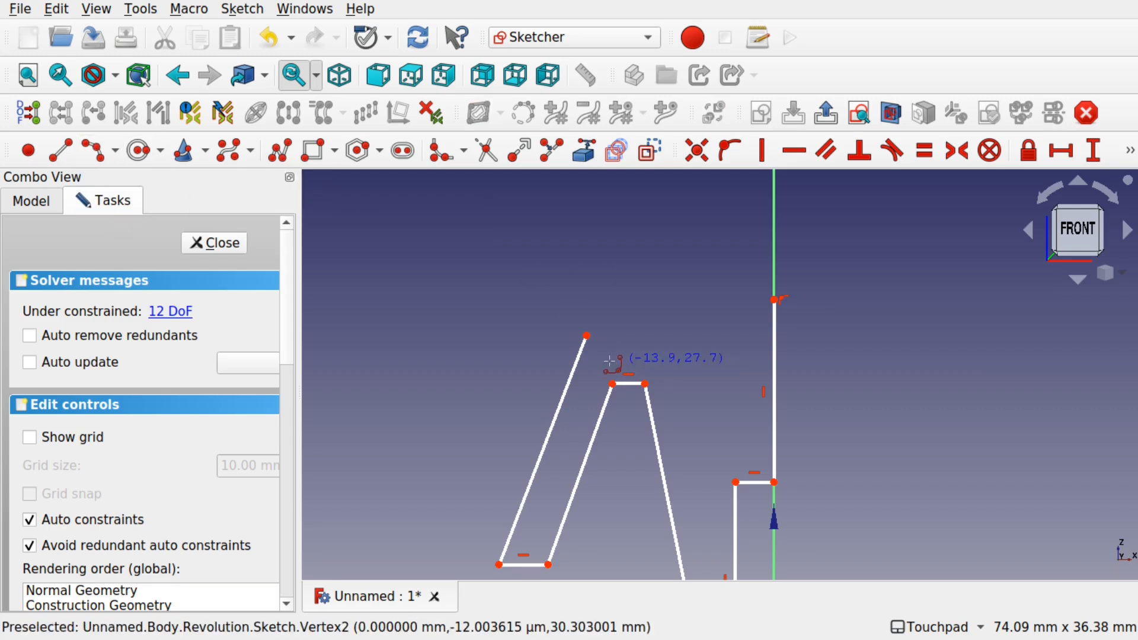
{"action": "left_click", "coordinate": [586, 335]}
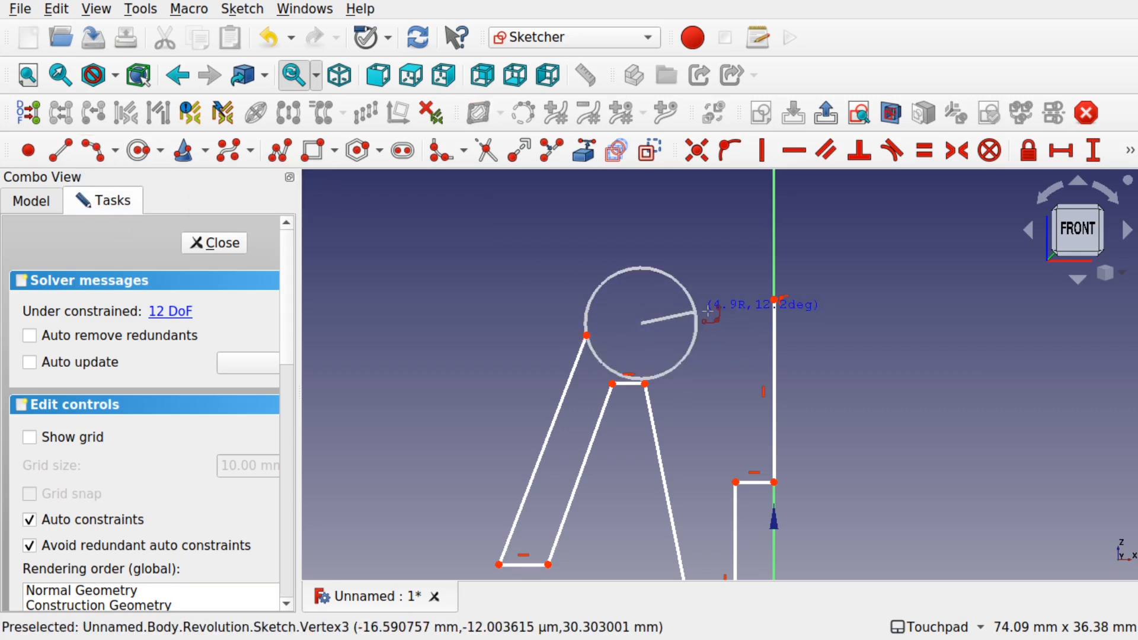
{"action": "left_click", "coordinate": [774, 299]}
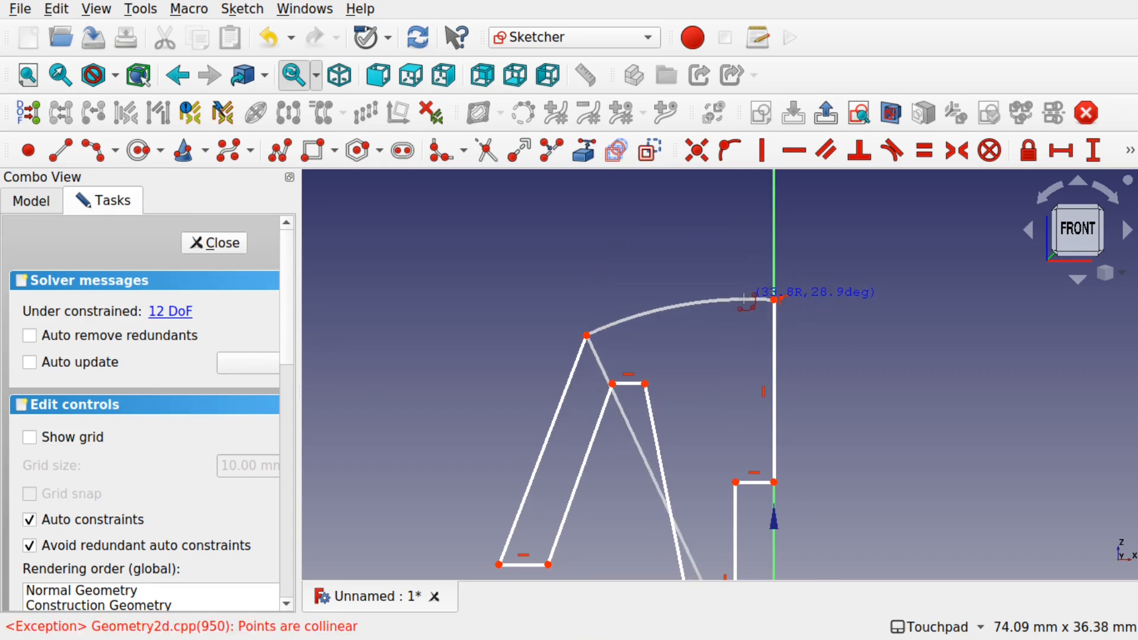
{"action": "left_click", "coordinate": [744, 299]}
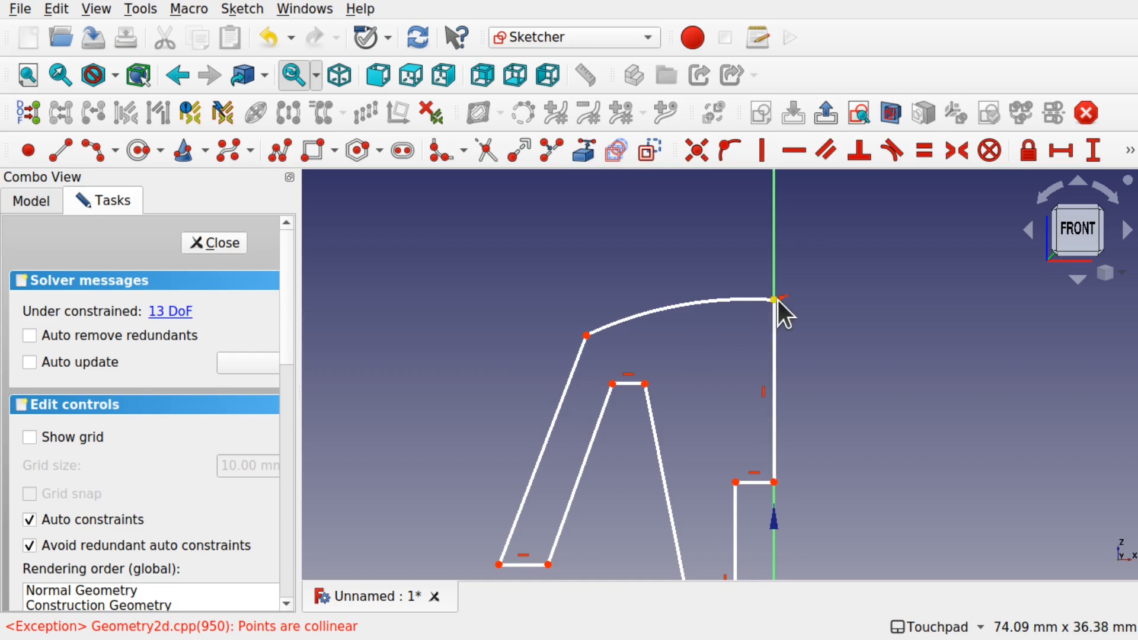
Step: Shift the arc's end points slightly, raising the axis end to about 34.1 mm, and close the sketch to update the revolution
{"action": "left_click_drag", "start_coordinate": [778, 300], "coordinate": [780, 296]}
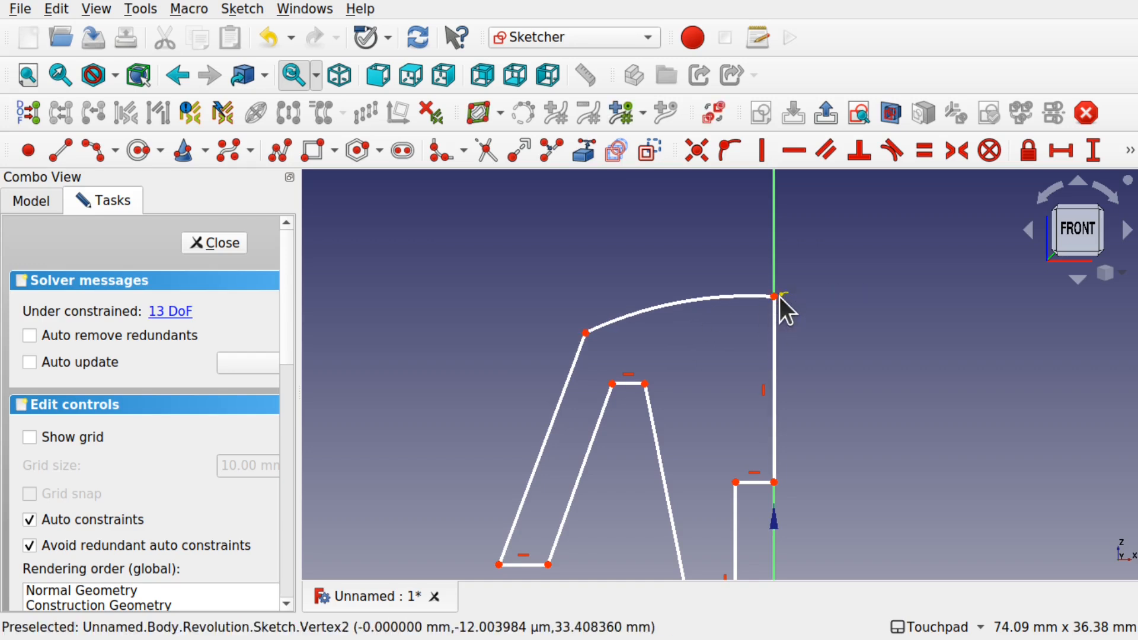
{"action": "left_click_drag", "start_coordinate": [586, 333], "coordinate": [595, 333]}
{"action": "left_click_drag", "start_coordinate": [776, 296], "coordinate": [776, 291]}
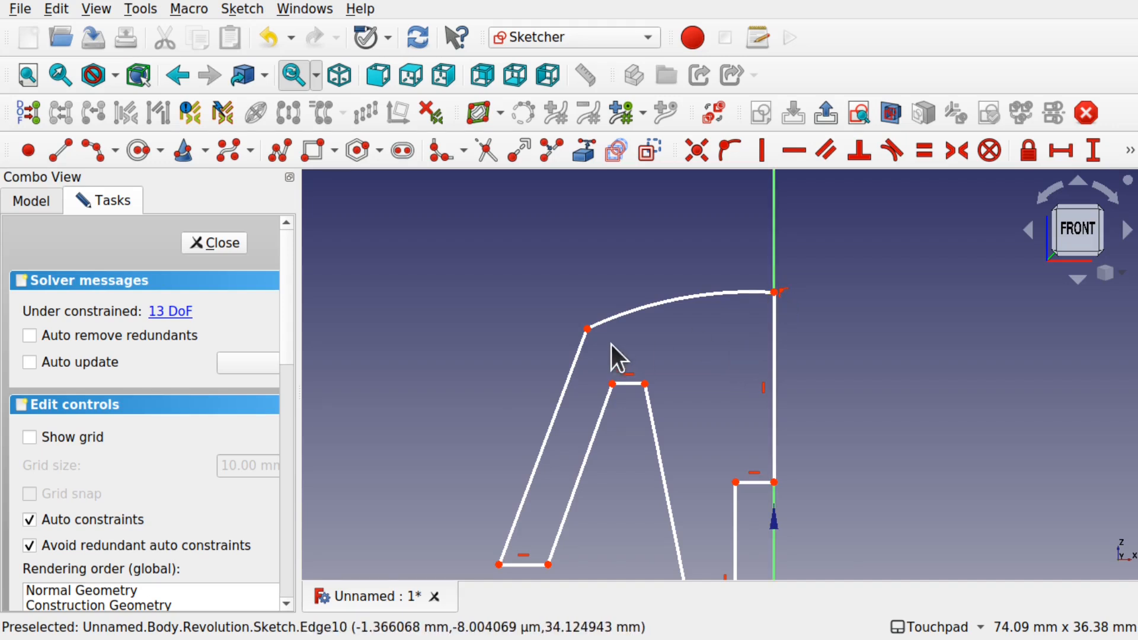
{"action": "scroll", "coordinate": [754, 425], "scroll_direction": "down", "scroll_amount": 3}
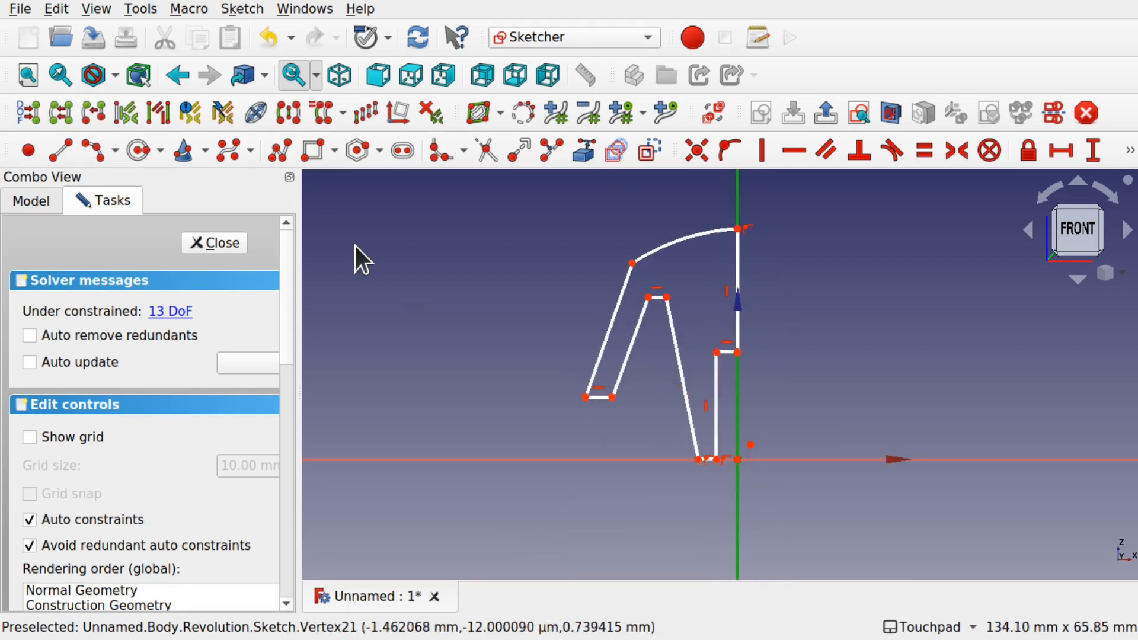
{"action": "left_click", "coordinate": [218, 243]}
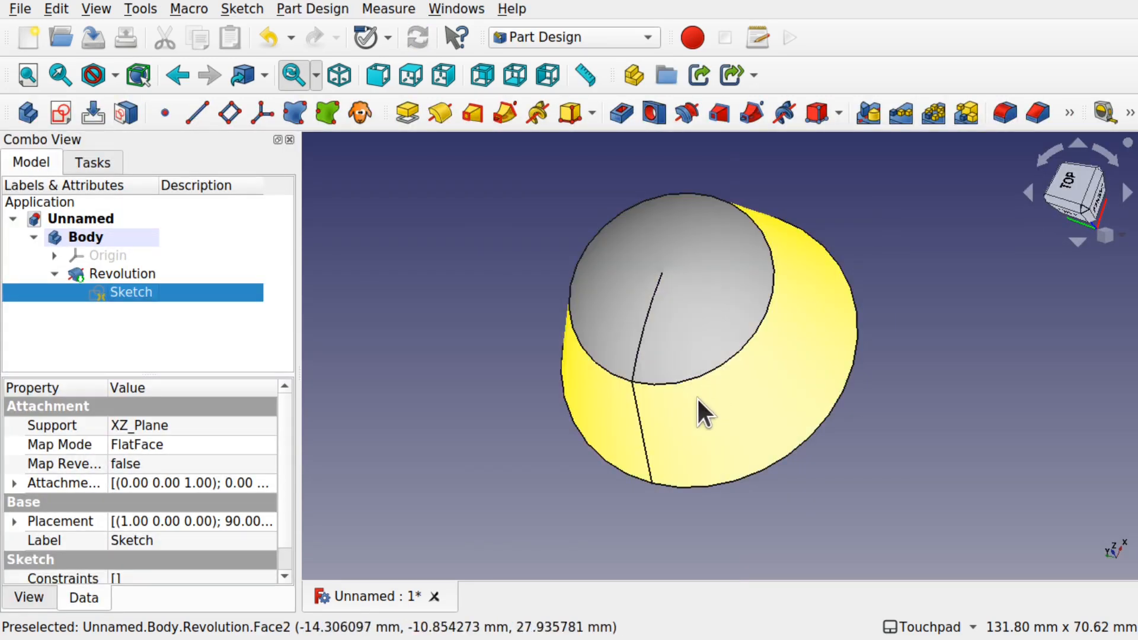
Step: Inspect the revolved cup's domed top, side wall and underside from several angles
{"action": "left_click_drag", "start_coordinate": [686, 388], "coordinate": [638, 495]}
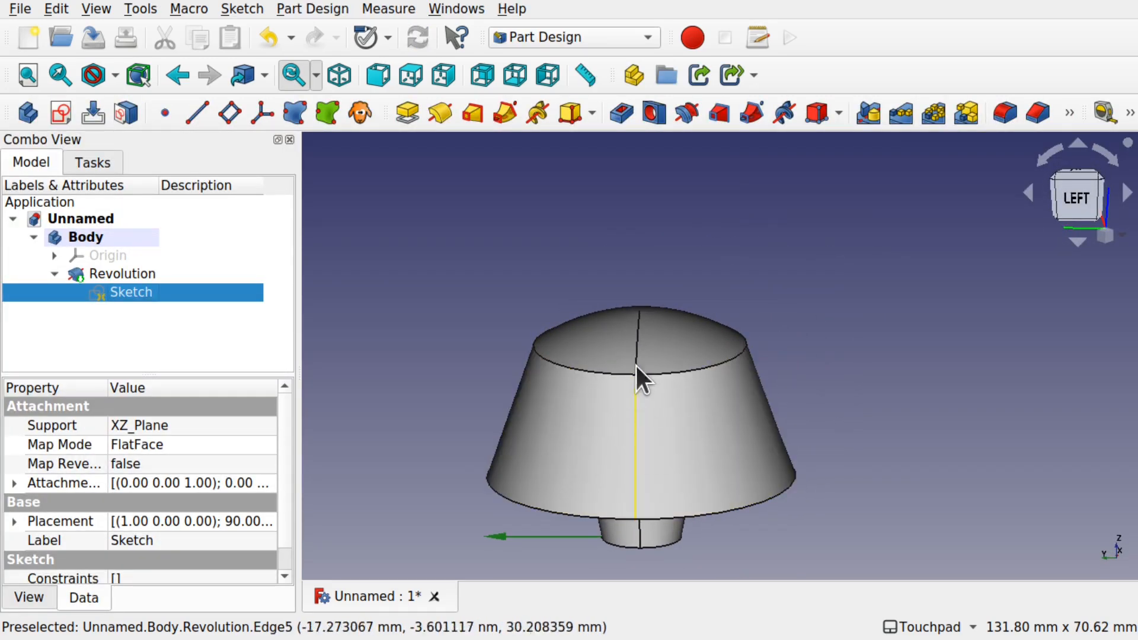
{"action": "left_click_drag", "start_coordinate": [646, 310], "coordinate": [881, 338]}
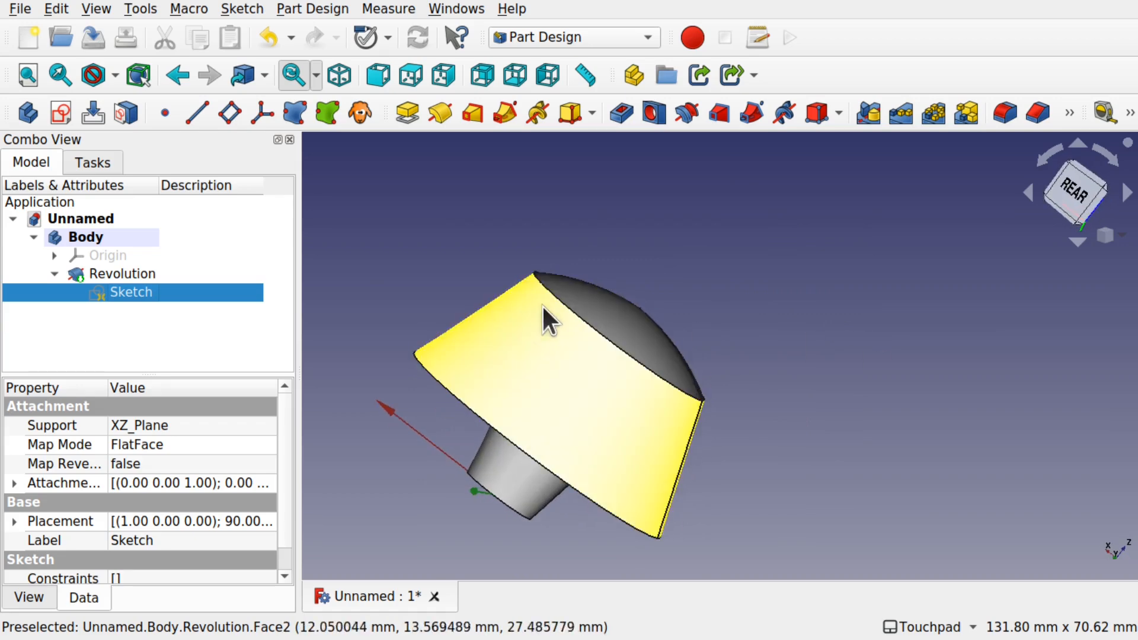
{"action": "left_click_drag", "start_coordinate": [653, 301], "coordinate": [739, 477]}
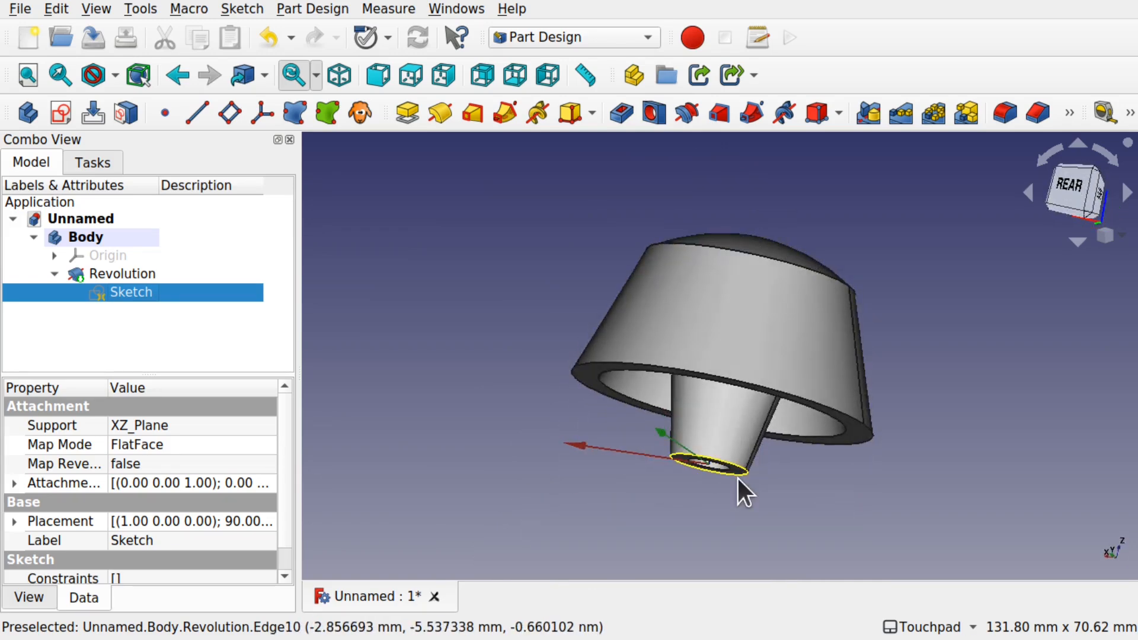
{"action": "left_click", "coordinate": [96, 273]}
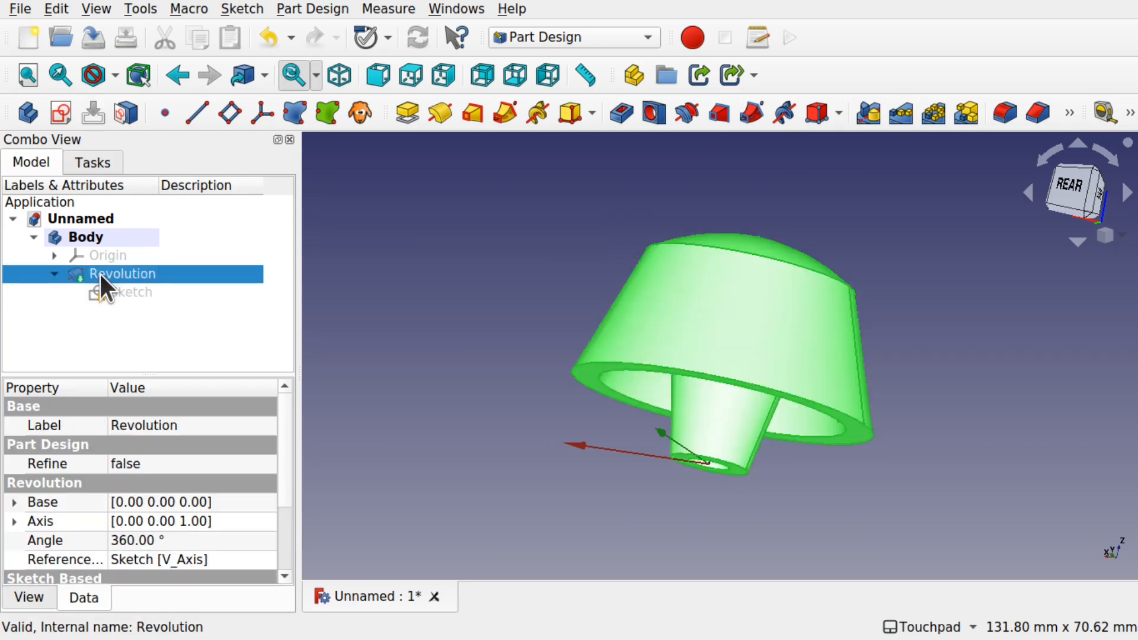
{"action": "left_click_drag", "start_coordinate": [603, 293], "coordinate": [593, 397]}
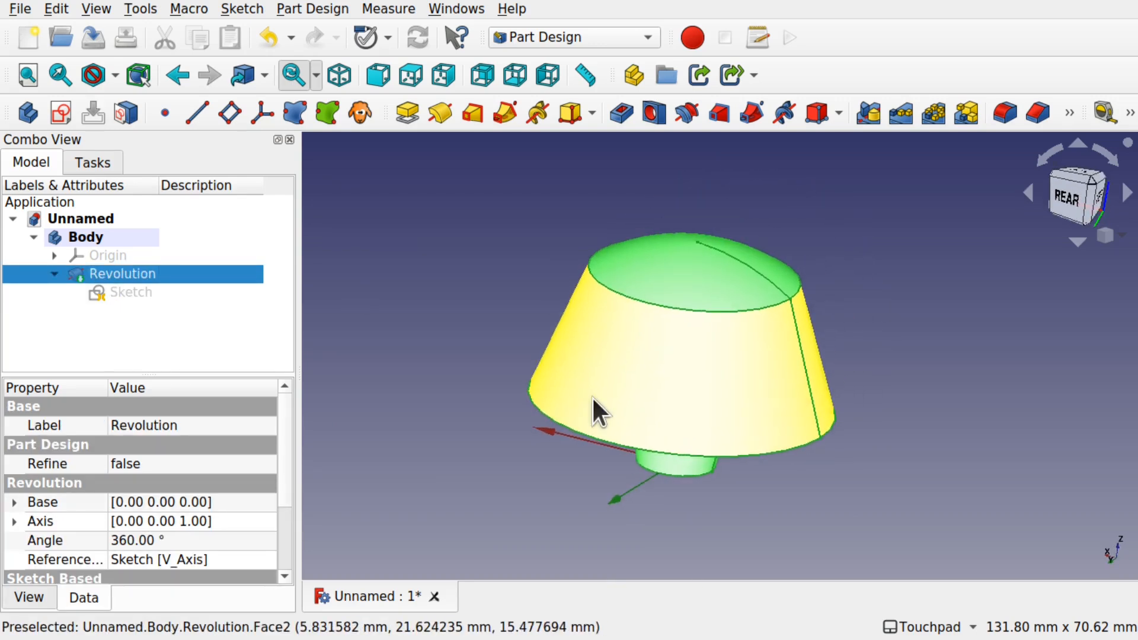
{"action": "left_click_drag", "start_coordinate": [808, 347], "coordinate": [734, 379]}
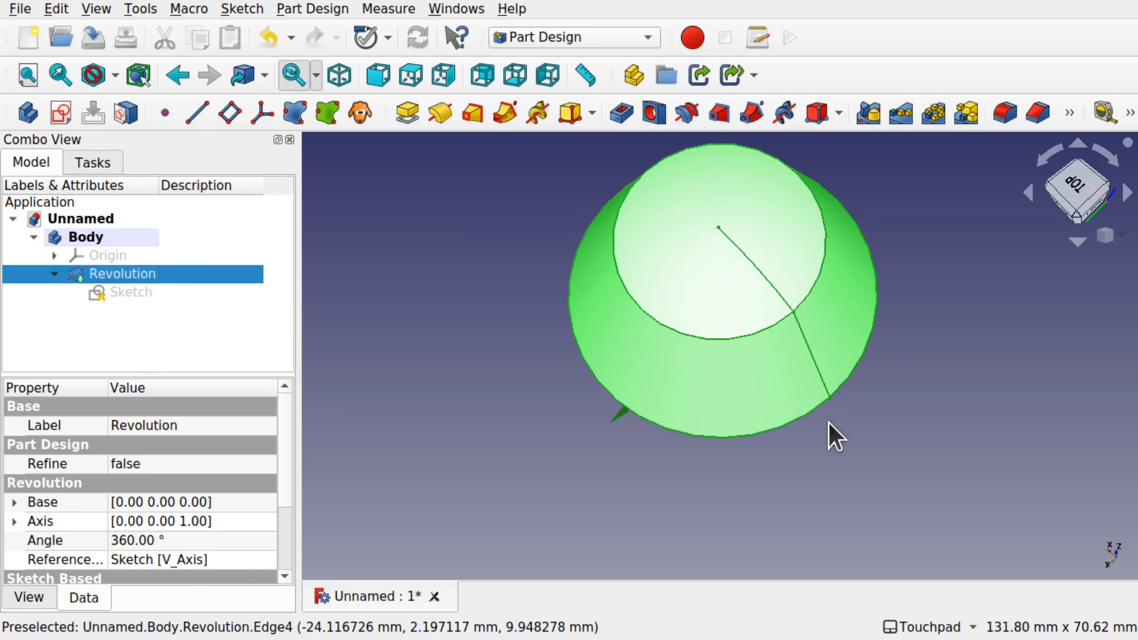
{"action": "left_click_drag", "start_coordinate": [828, 422], "coordinate": [882, 399]}
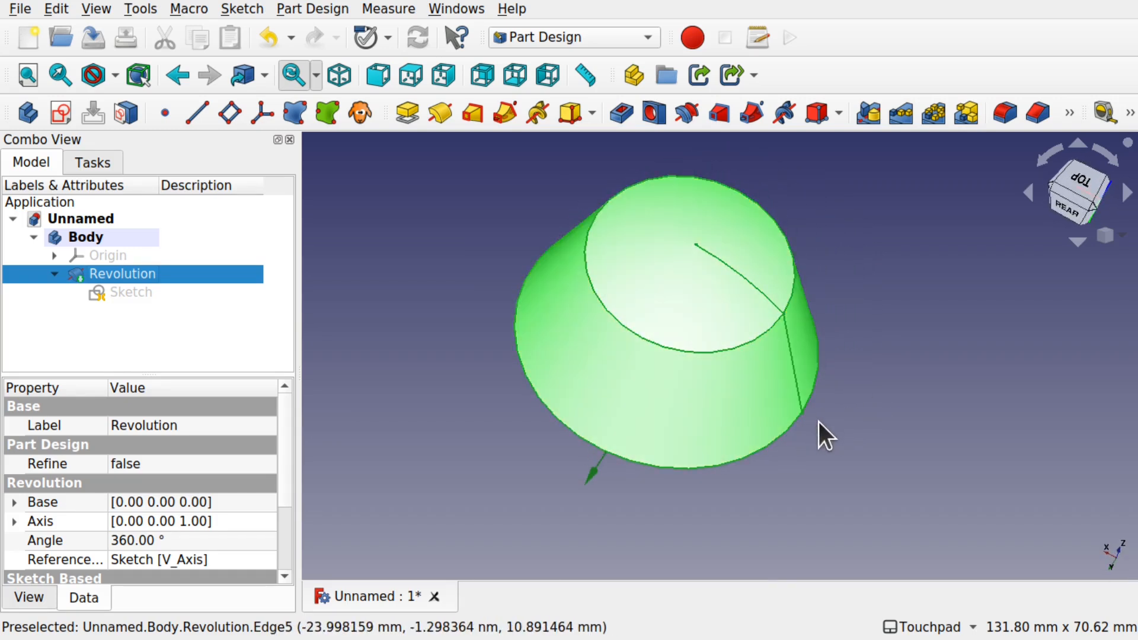
{"action": "left_click_drag", "start_coordinate": [816, 424], "coordinate": [787, 432], "text": "alt"}
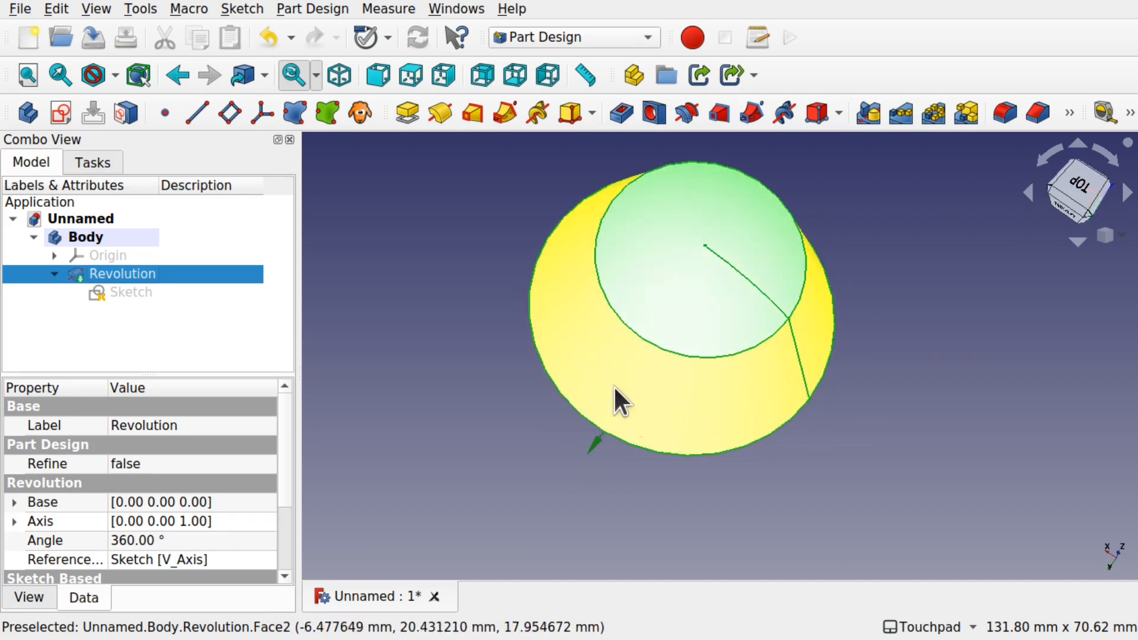
{"action": "left_click_drag", "start_coordinate": [802, 447], "coordinate": [796, 373], "text": "alt"}
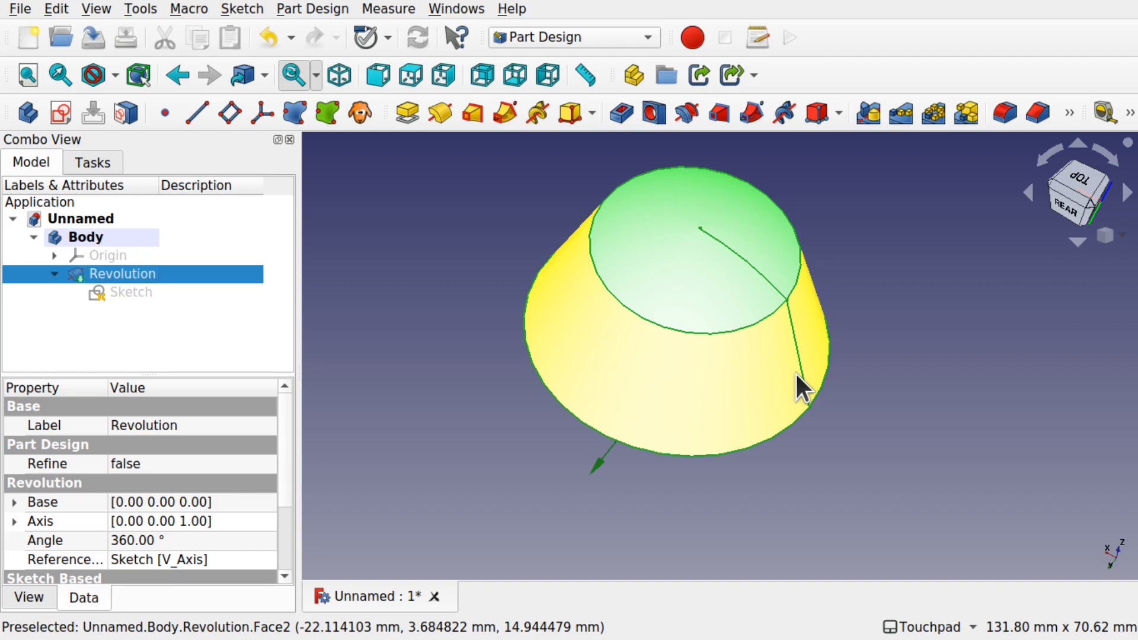
{"action": "left_click_drag", "start_coordinate": [795, 371], "coordinate": [802, 346], "text": "alt"}
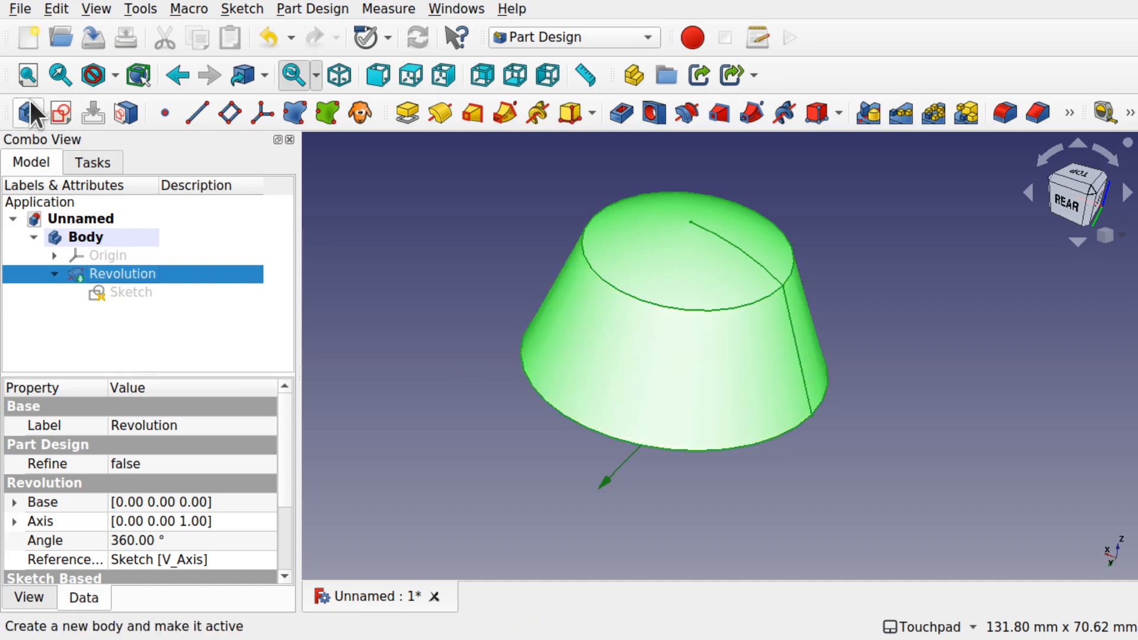
Step: Create a new document with a body and start a sketch on its XZ plane
{"action": "left_click", "coordinate": [26, 43]}
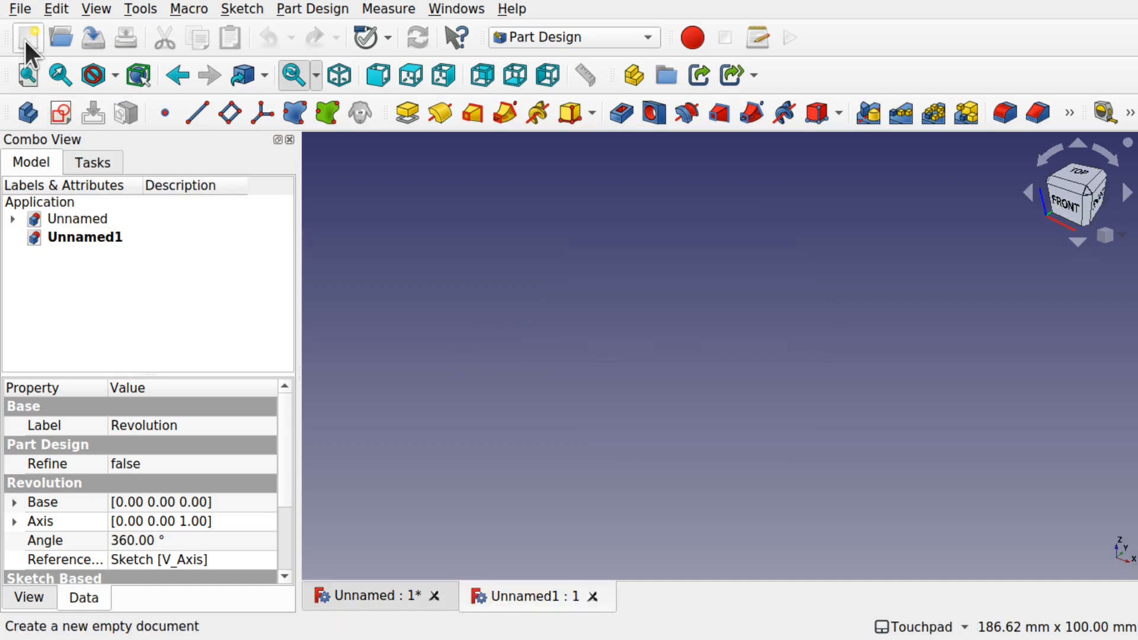
{"action": "left_click", "coordinate": [27, 108]}
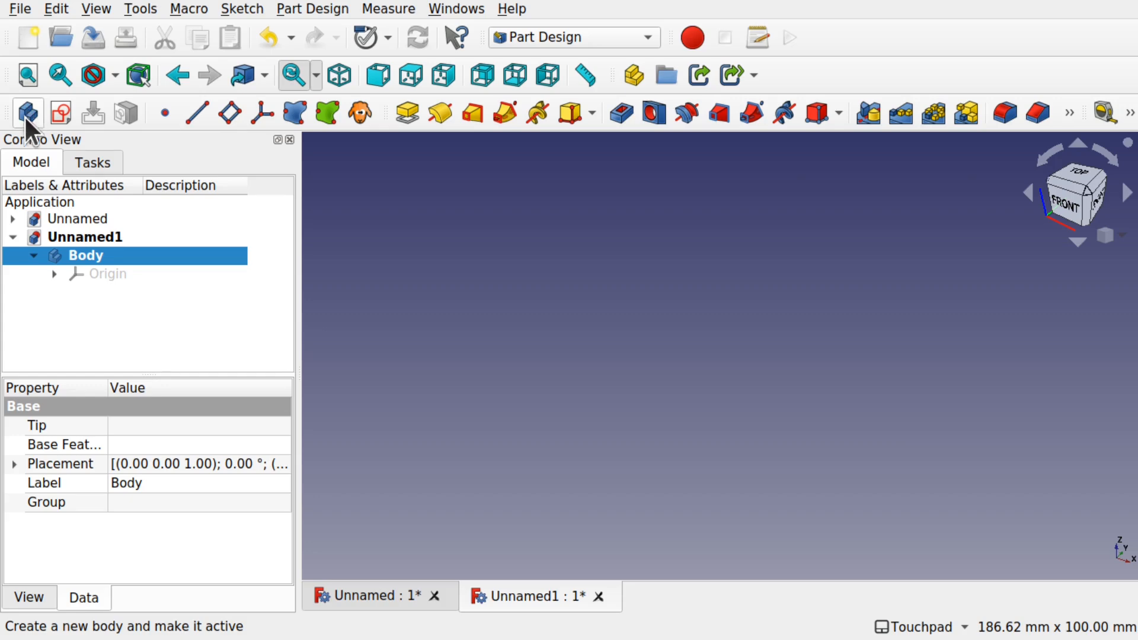
{"action": "left_click", "coordinate": [62, 113]}
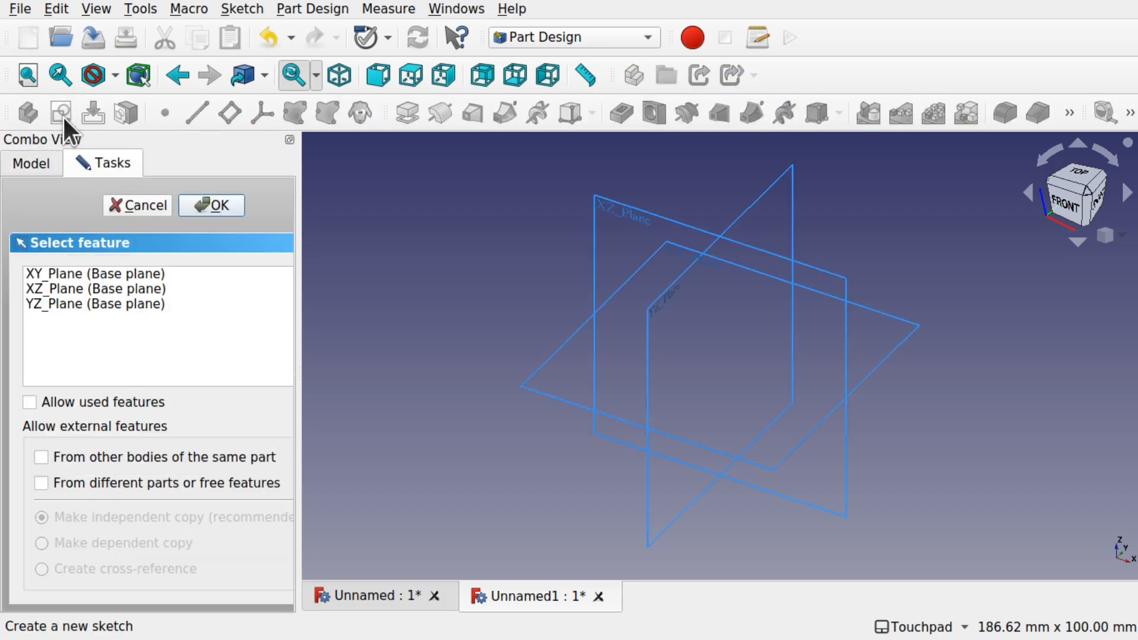
{"action": "left_click_drag", "start_coordinate": [475, 326], "coordinate": [720, 361], "text": "shift"}
{"action": "left_click", "coordinate": [617, 215]}
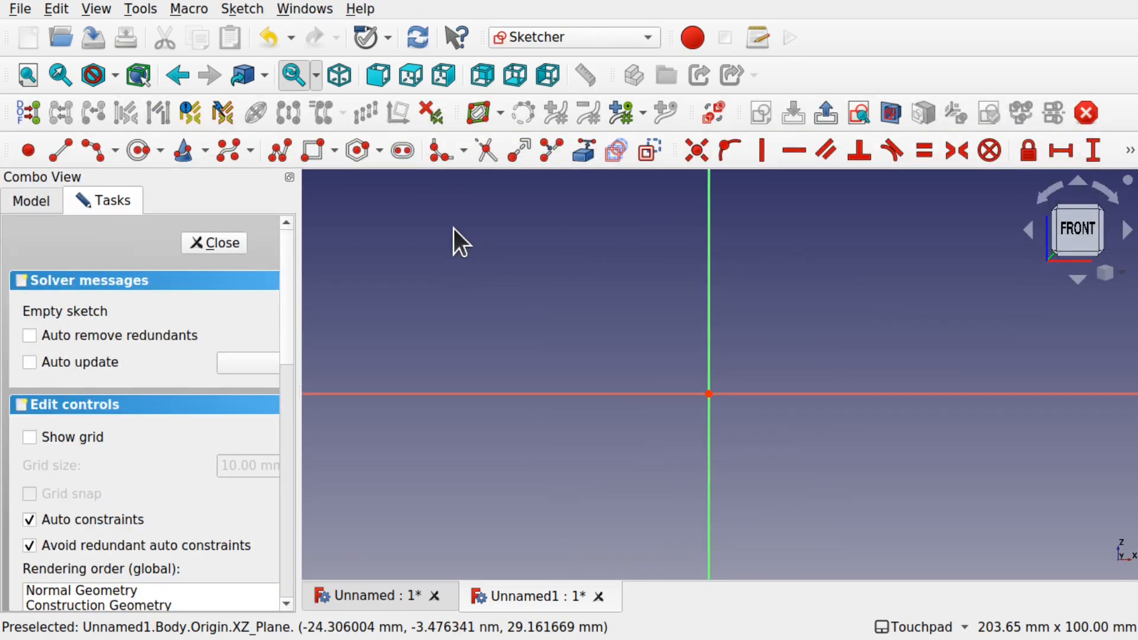
Step: Sketch a horizontal slot with both end centres on the horizontal axis, one on each side of the origin
{"action": "left_click", "coordinate": [399, 156]}
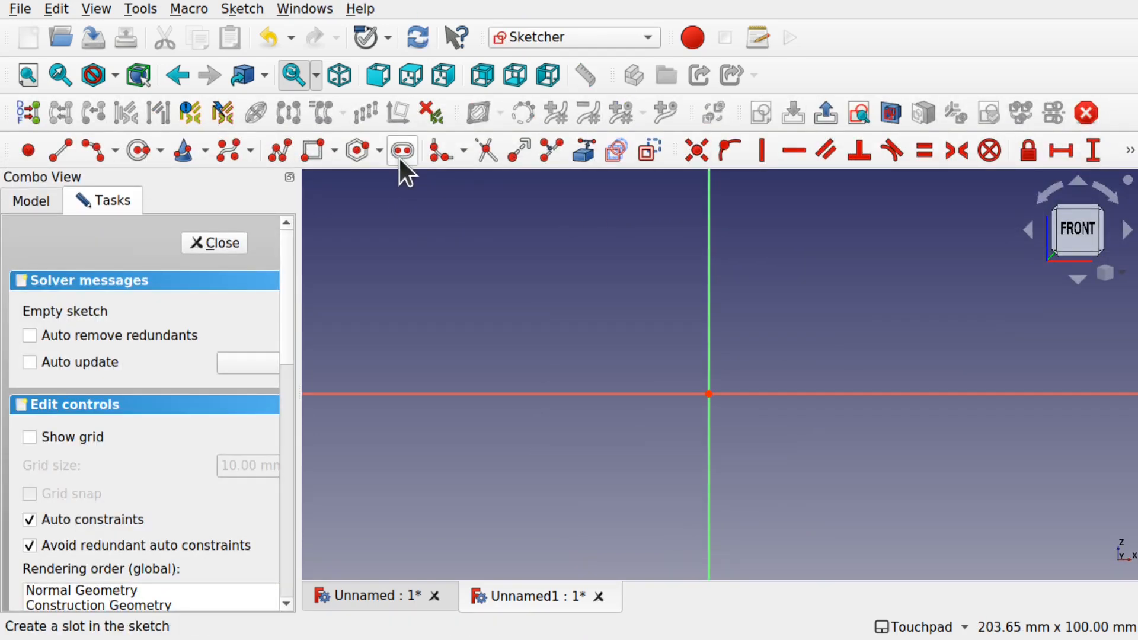
{"action": "left_click", "coordinate": [630, 393]}
{"action": "left_click", "coordinate": [796, 393]}
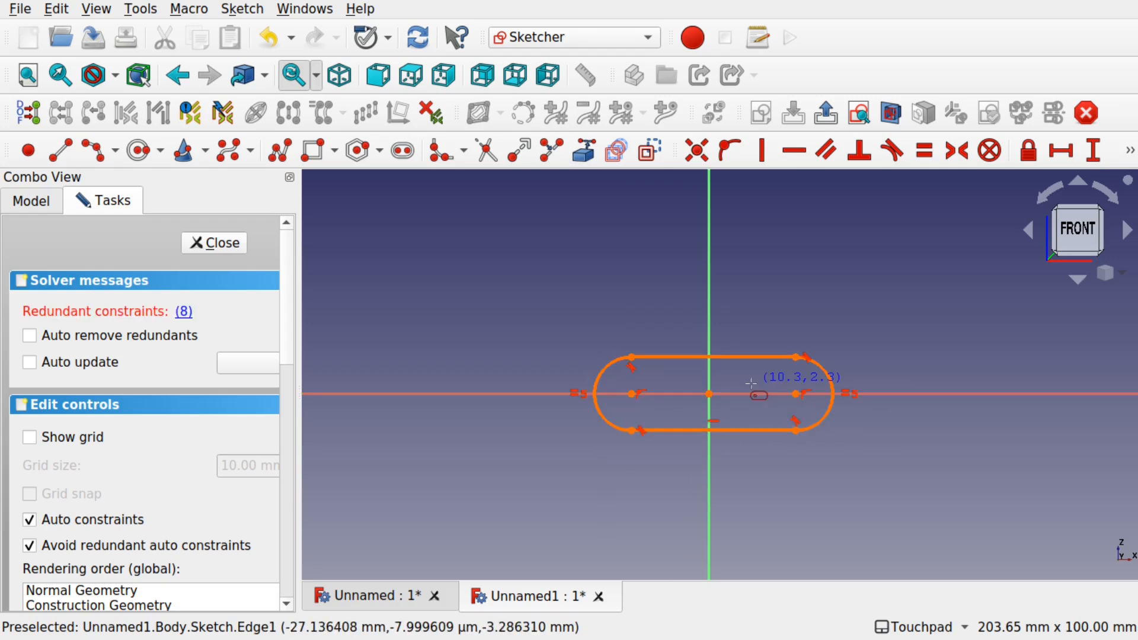
{"action": "right_click", "coordinate": [738, 415]}
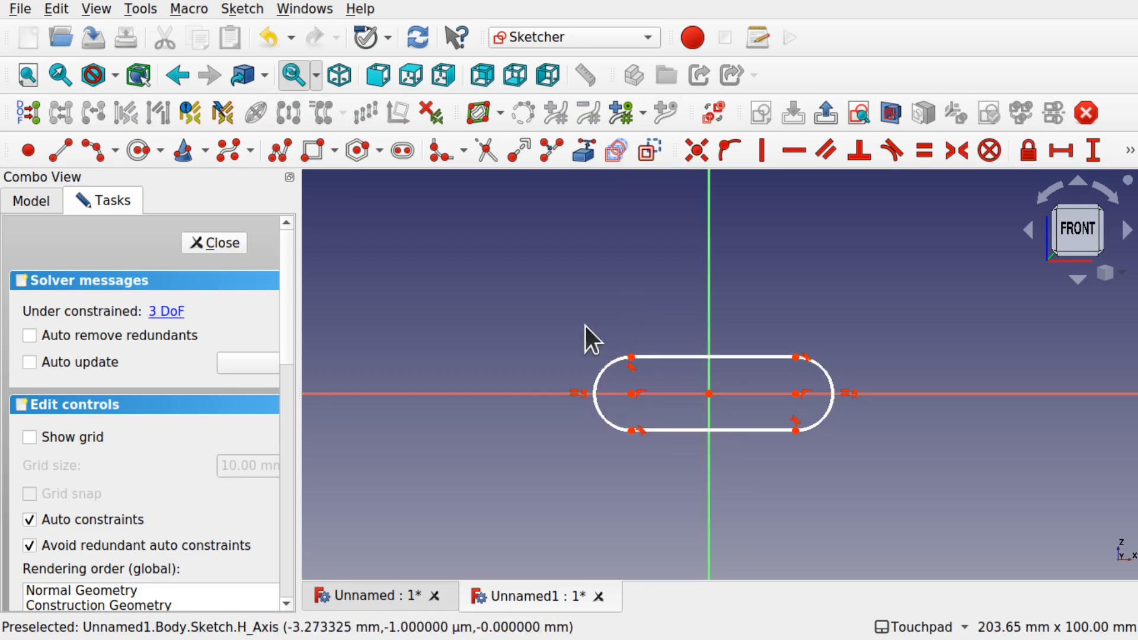
Step: Close the slot sketch and start another sketch on the XY plane
{"action": "left_click", "coordinate": [216, 242]}
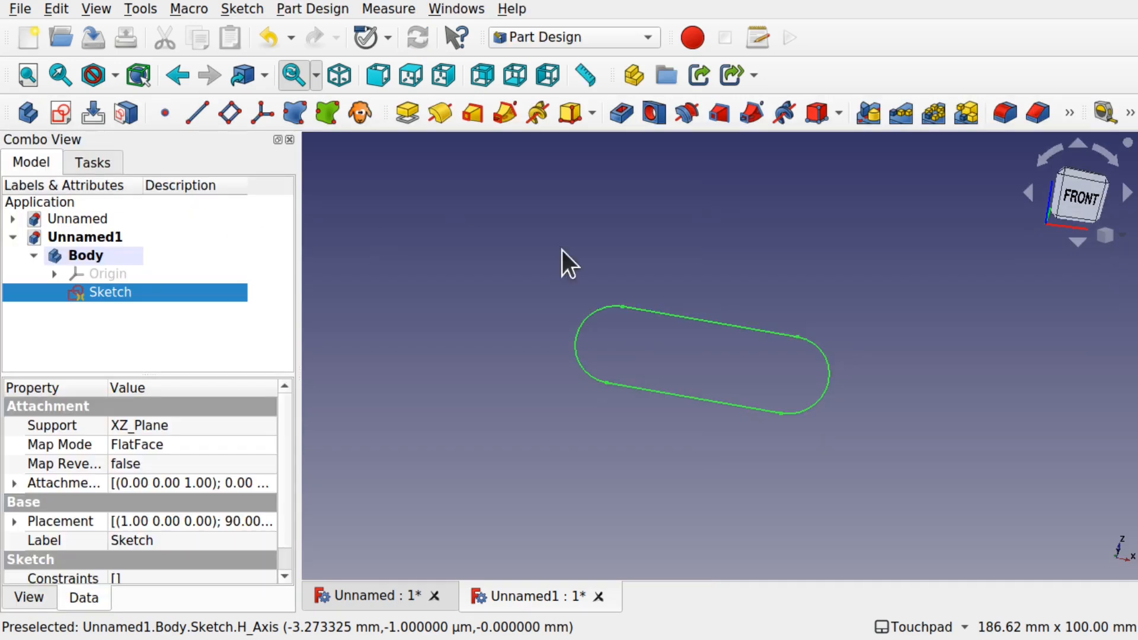
{"action": "left_click", "coordinate": [708, 273]}
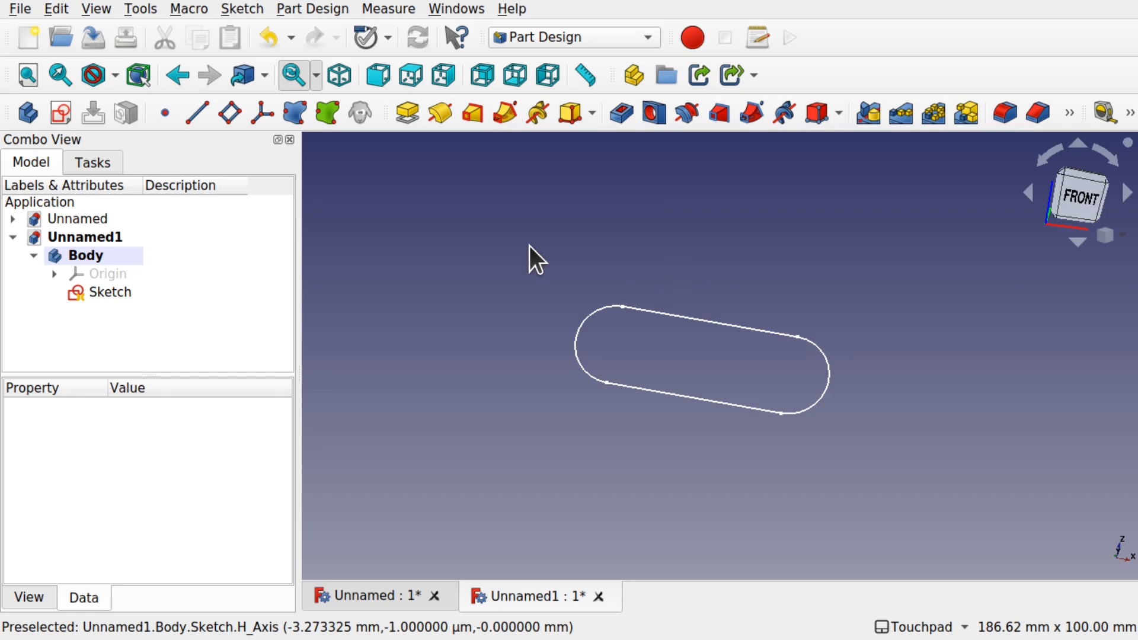
{"action": "left_click", "coordinate": [60, 112]}
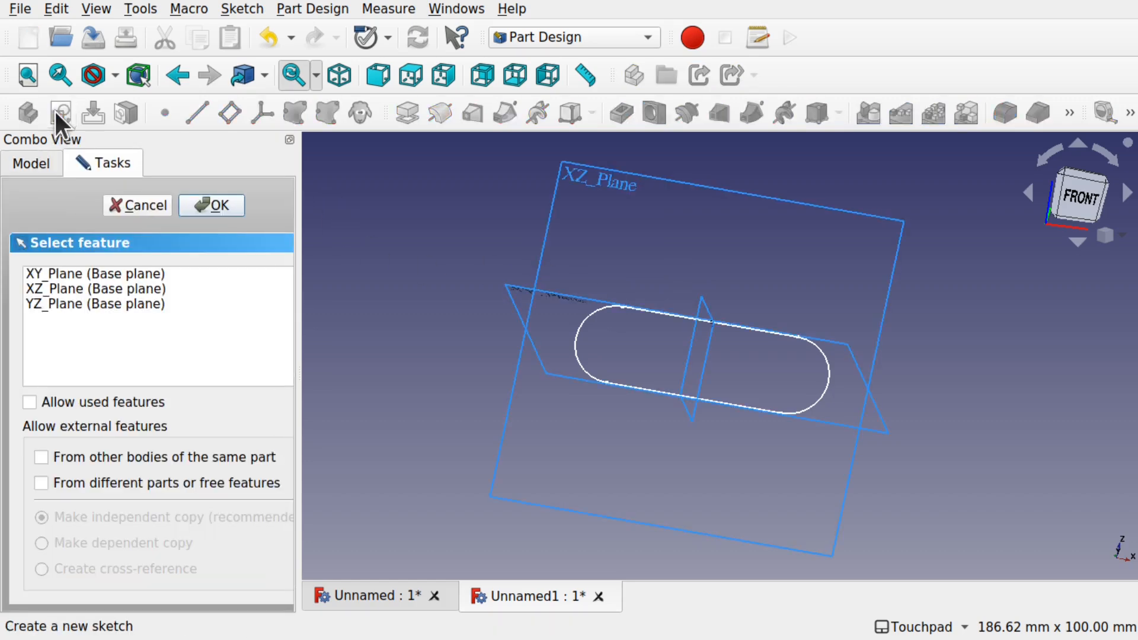
{"action": "left_click_drag", "start_coordinate": [609, 261], "coordinate": [644, 386], "text": "shift"}
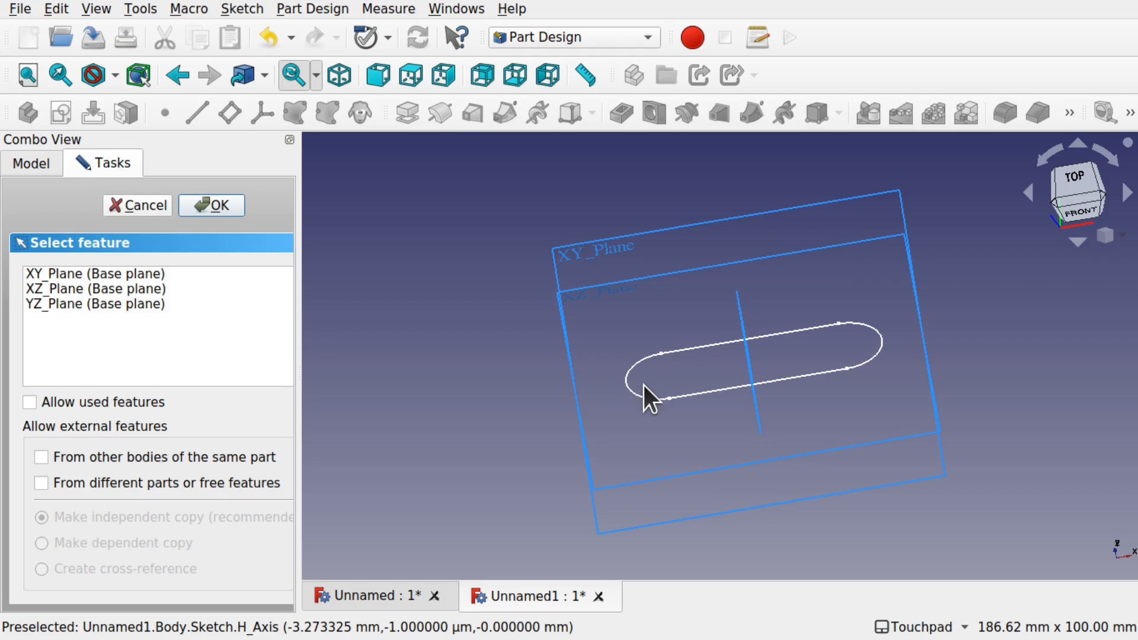
{"action": "mouse_move", "coordinate": [656, 308]}
{"action": "left_mouse_down", "text": "alt"}
{"action": "mouse_move", "coordinate": [665, 326]}
{"action": "mouse_move", "coordinate": [661, 318]}
{"action": "left_mouse_up", "text": "alt"}
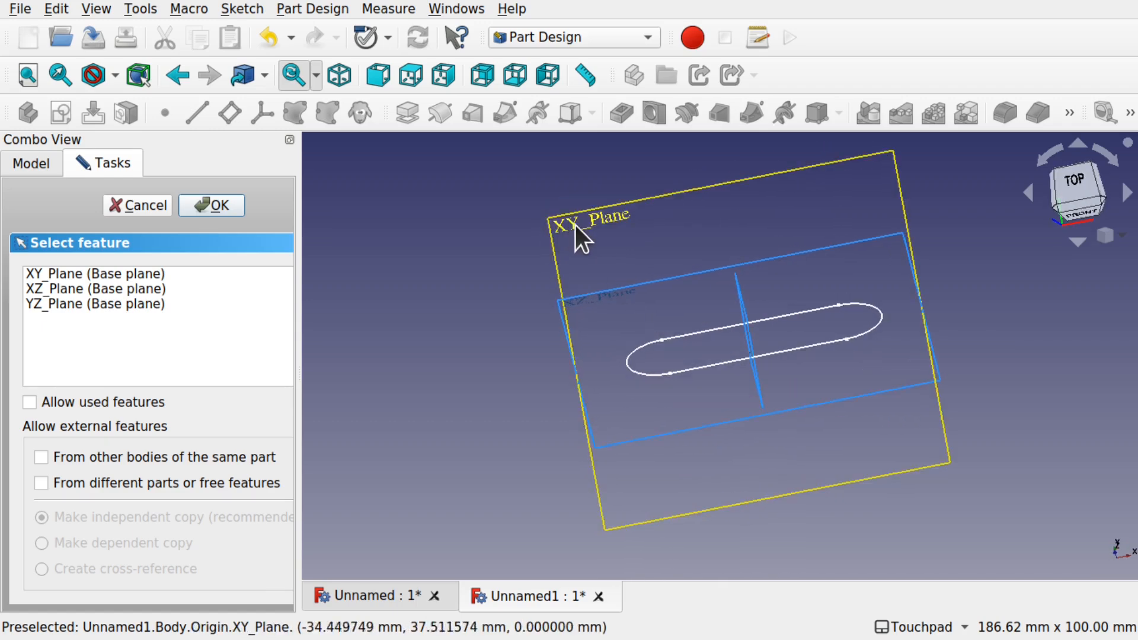
{"action": "left_click", "coordinate": [583, 226]}
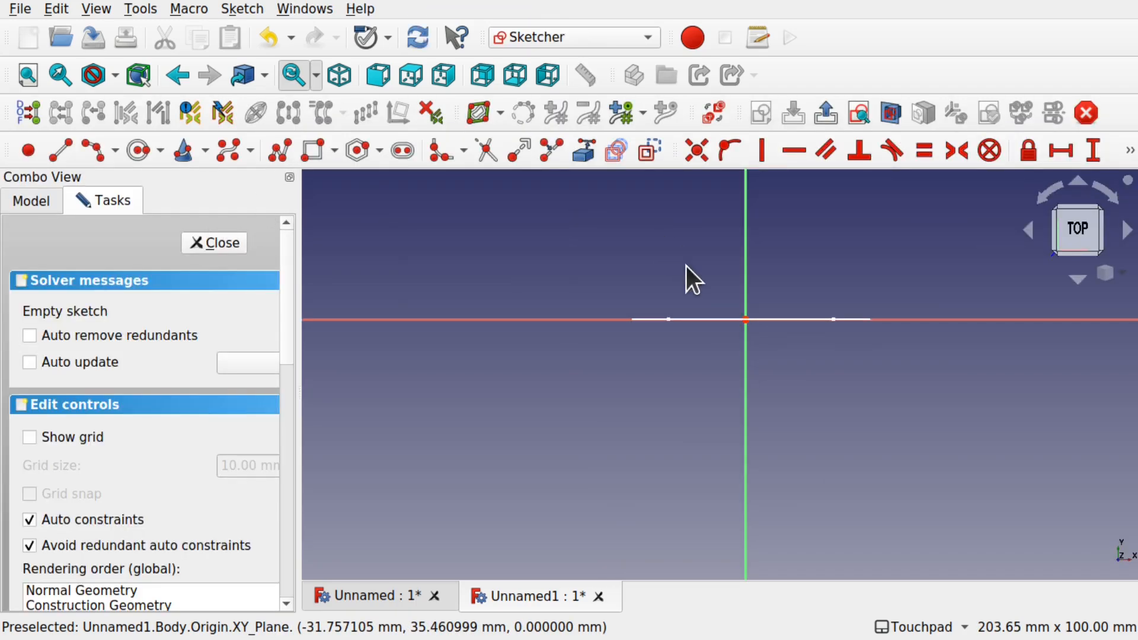
Step: Sketch a gently curved open arc starting at the origin and extending along the negative Y direction, and close the sketch
{"action": "left_click_drag", "start_coordinate": [802, 390], "coordinate": [830, 297], "text": "alt"}
{"action": "scroll", "coordinate": [830, 346], "scroll_direction": "down", "scroll_amount": 4}
{"action": "left_click_drag", "start_coordinate": [830, 346], "coordinate": [748, 265], "text": "shift"}
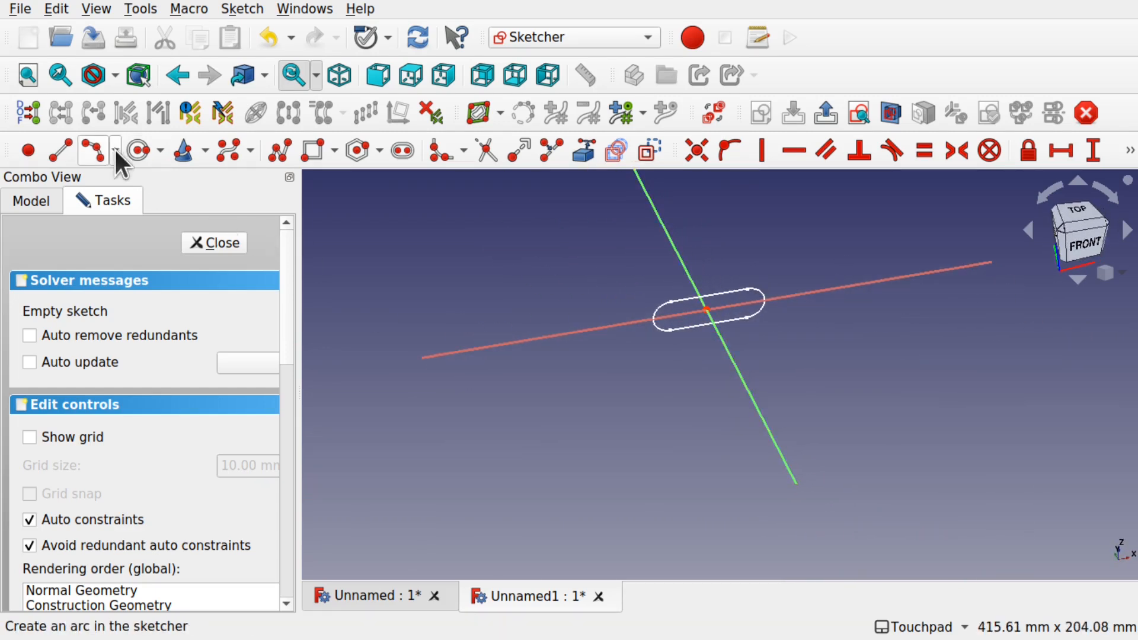
{"action": "left_click", "coordinate": [93, 149]}
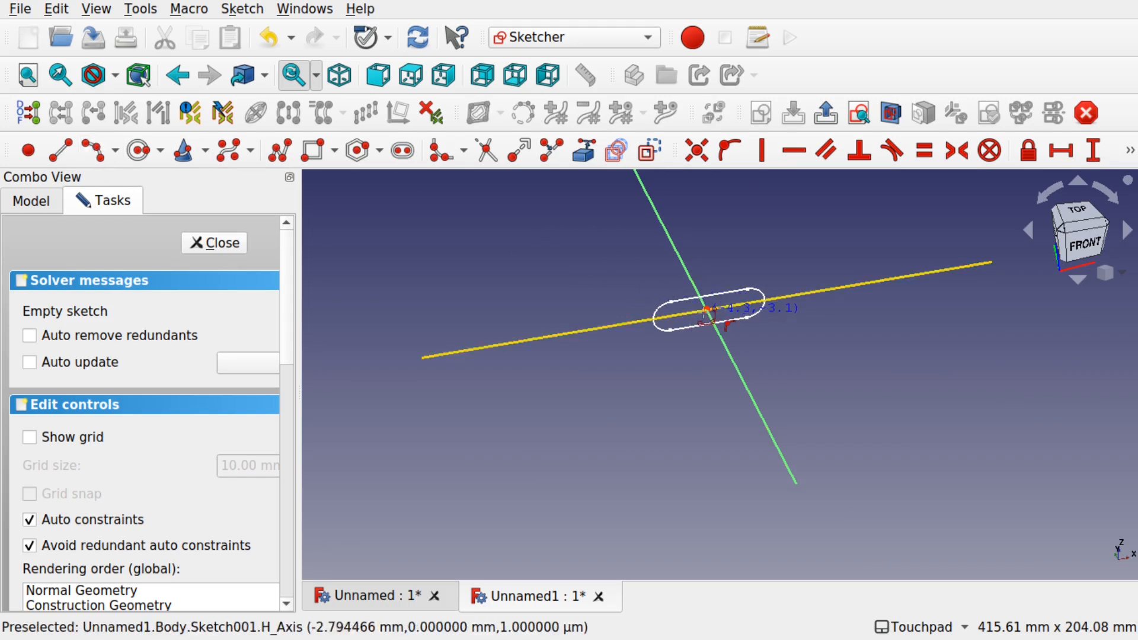
{"action": "left_click", "coordinate": [725, 354]}
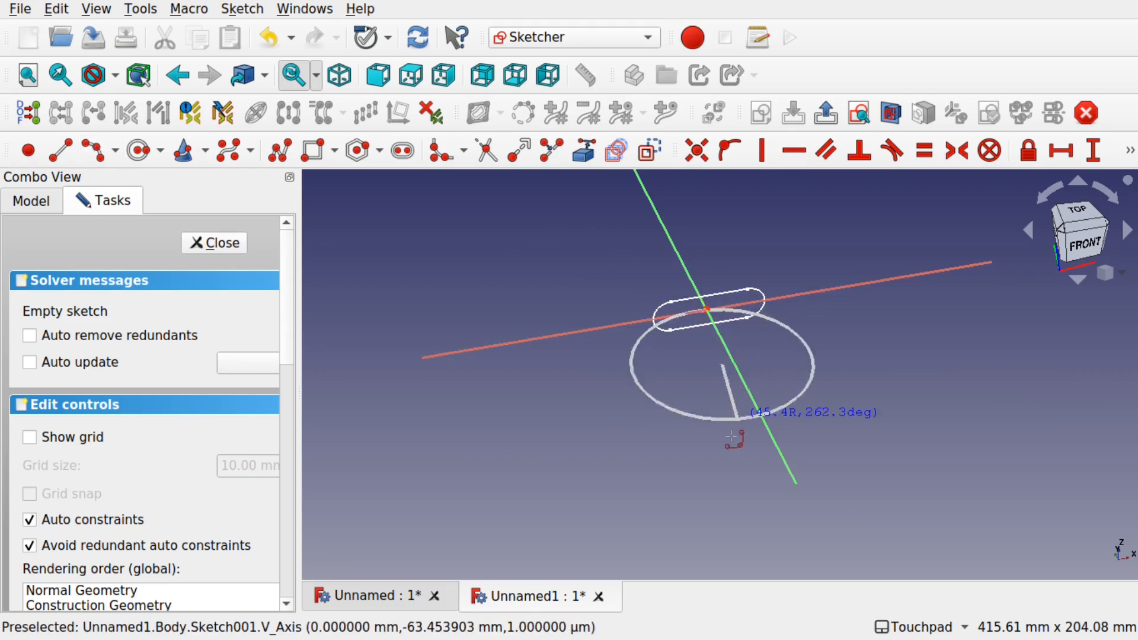
{"action": "left_click", "coordinate": [754, 552]}
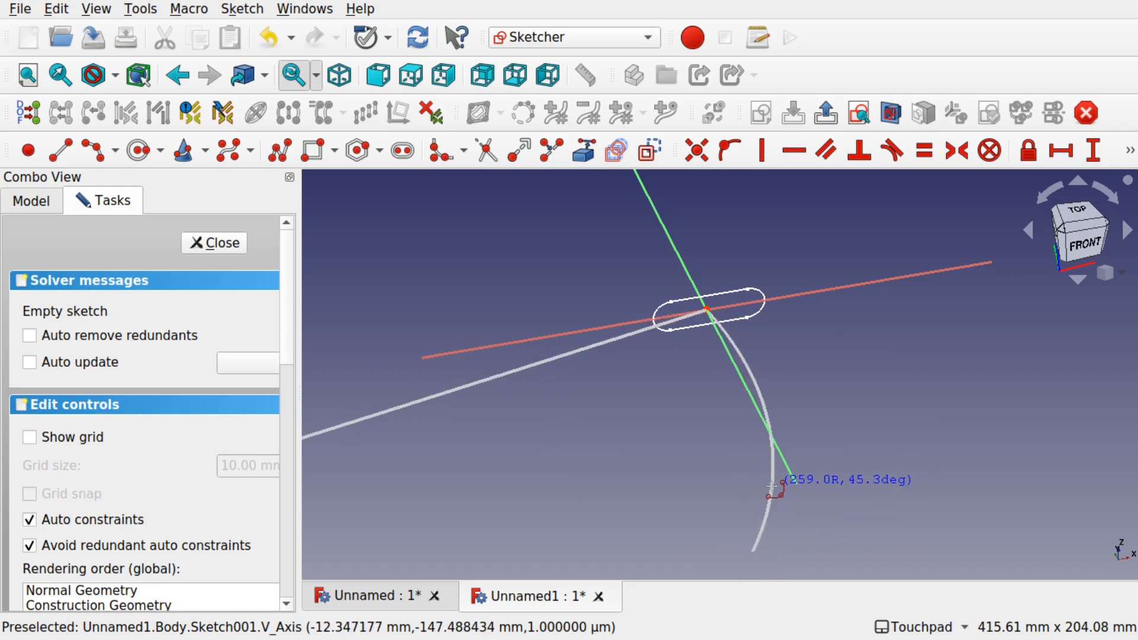
{"action": "left_click", "coordinate": [773, 487]}
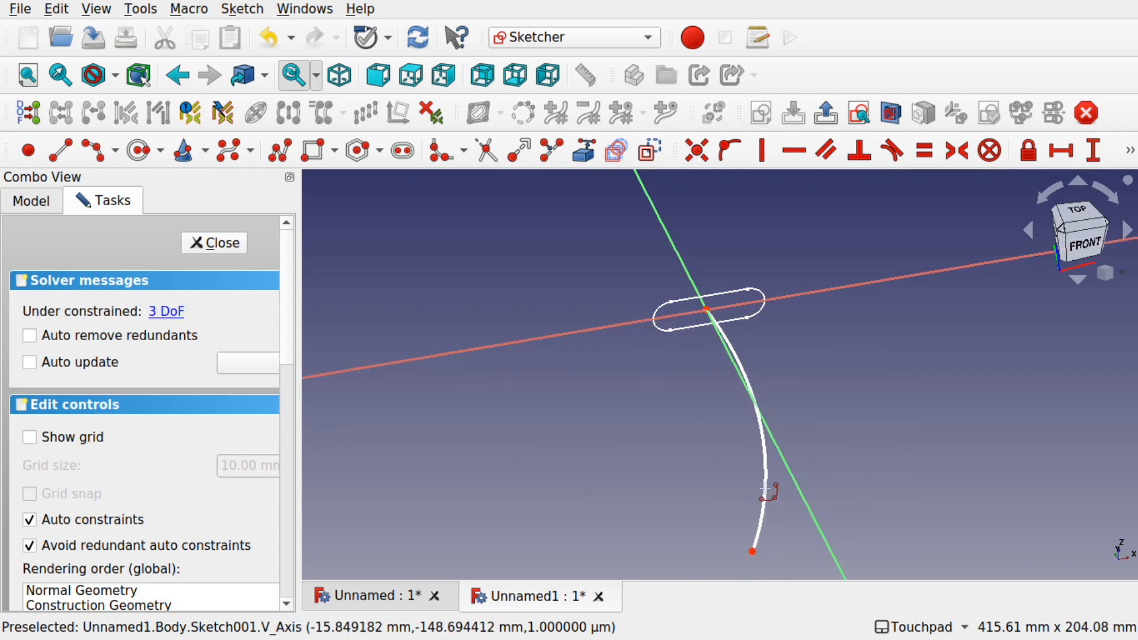
{"action": "right_click", "coordinate": [781, 536]}
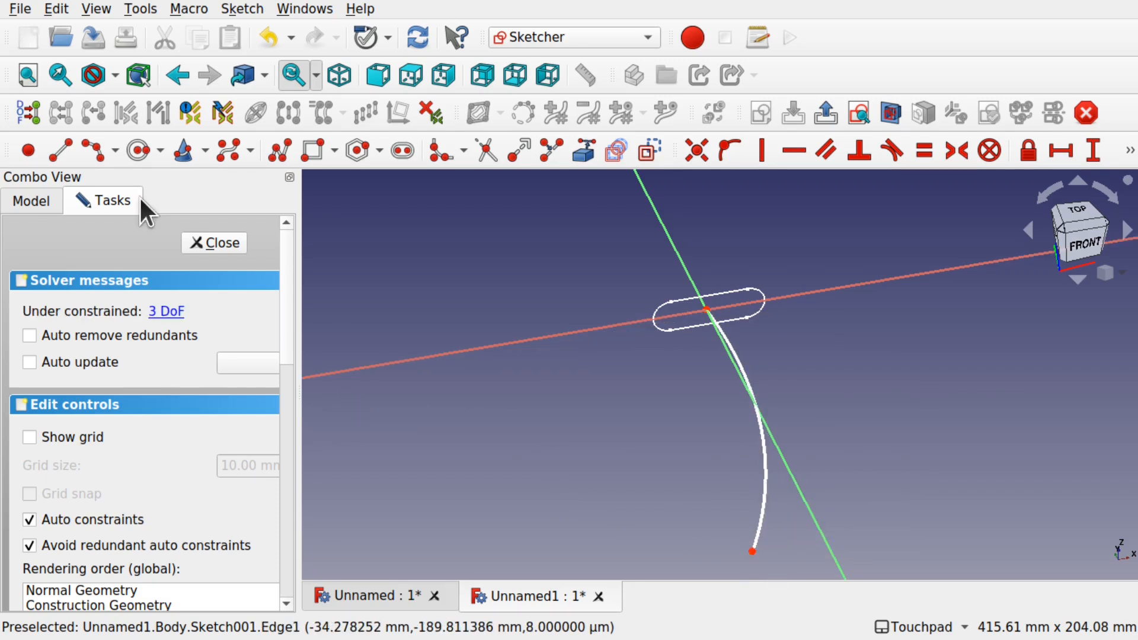
{"action": "left_click", "coordinate": [218, 250]}
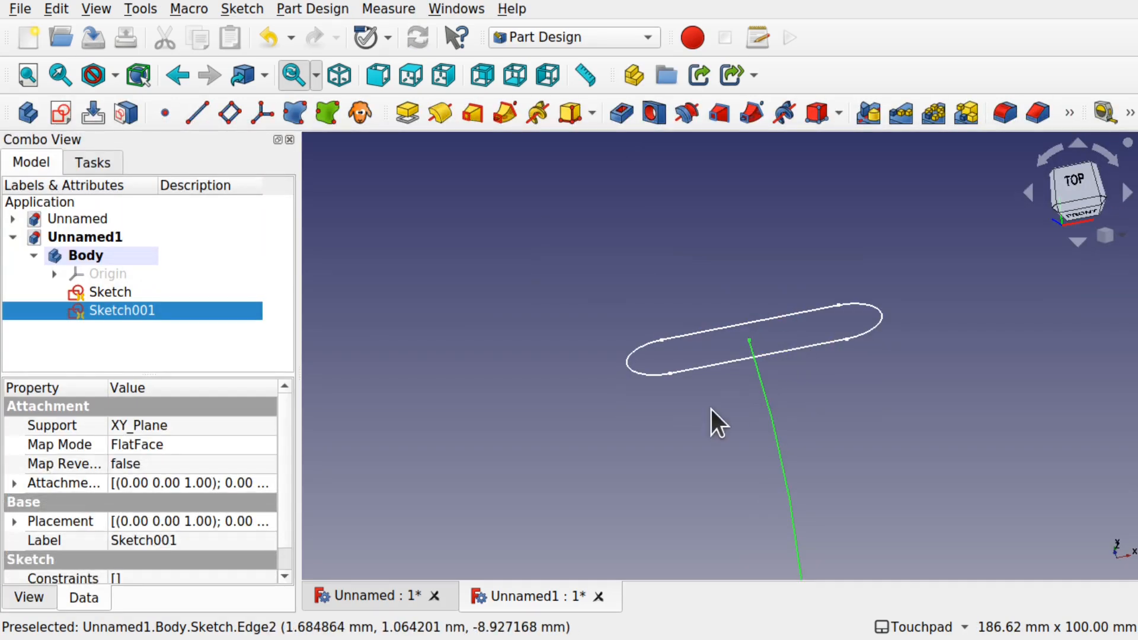
{"action": "scroll", "coordinate": [712, 410], "scroll_direction": "down", "scroll_amount": 3}
{"action": "middle_click_drag", "start_coordinate": [859, 466], "coordinate": [825, 313], "text": "shift"}
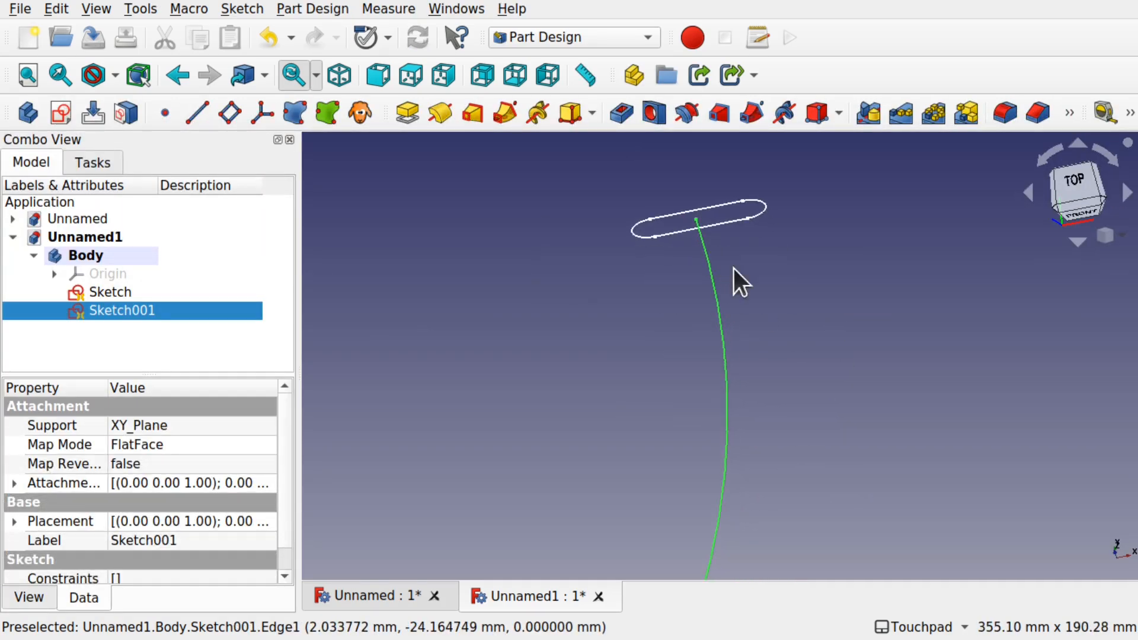
{"action": "mouse_move", "coordinate": [802, 489]}
{"action": "middle_mouse_down", "text": "shift"}
{"action": "mouse_move", "coordinate": [834, 379]}
{"action": "mouse_move", "coordinate": [819, 446]}
{"action": "mouse_move", "coordinate": [781, 433]}
{"action": "middle_mouse_up", "text": "shift"}
{"action": "scroll", "coordinate": [818, 446], "scroll_direction": "down", "scroll_amount": 1}
{"action": "scroll", "coordinate": [819, 446], "scroll_direction": "down", "scroll_amount": 2}
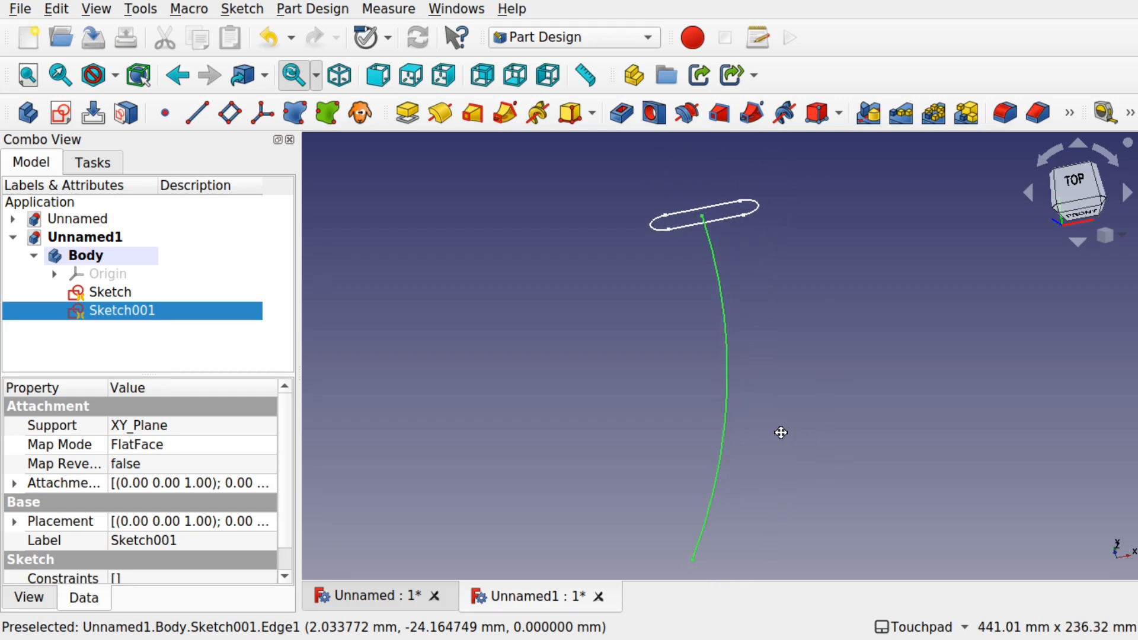
{"action": "left_click", "coordinate": [107, 293]}
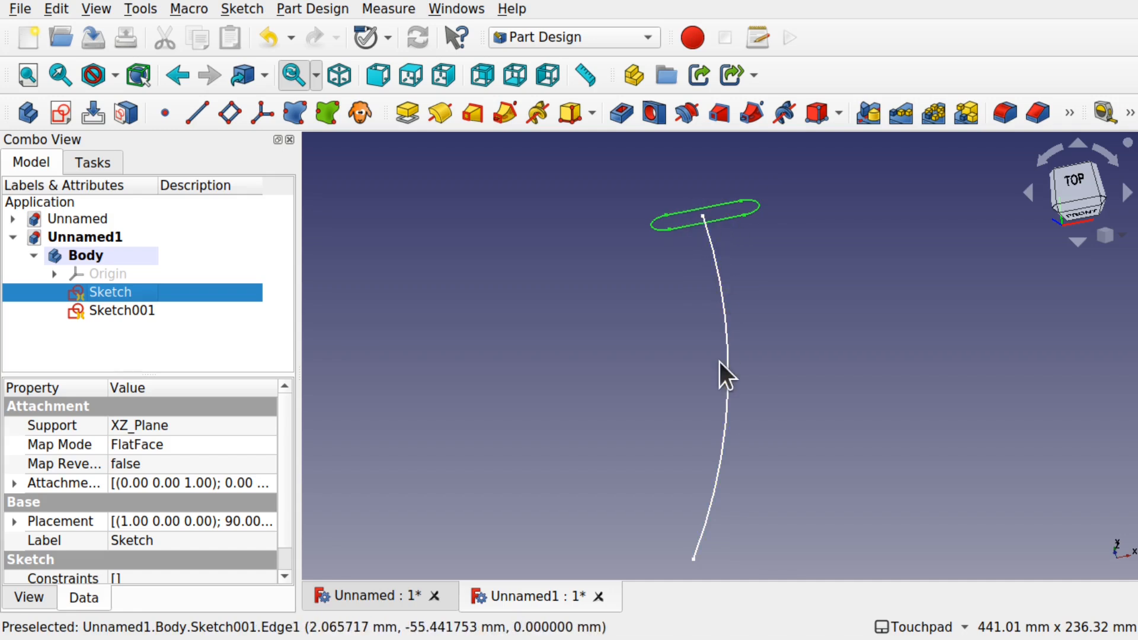
{"action": "left_click", "coordinate": [612, 287]}
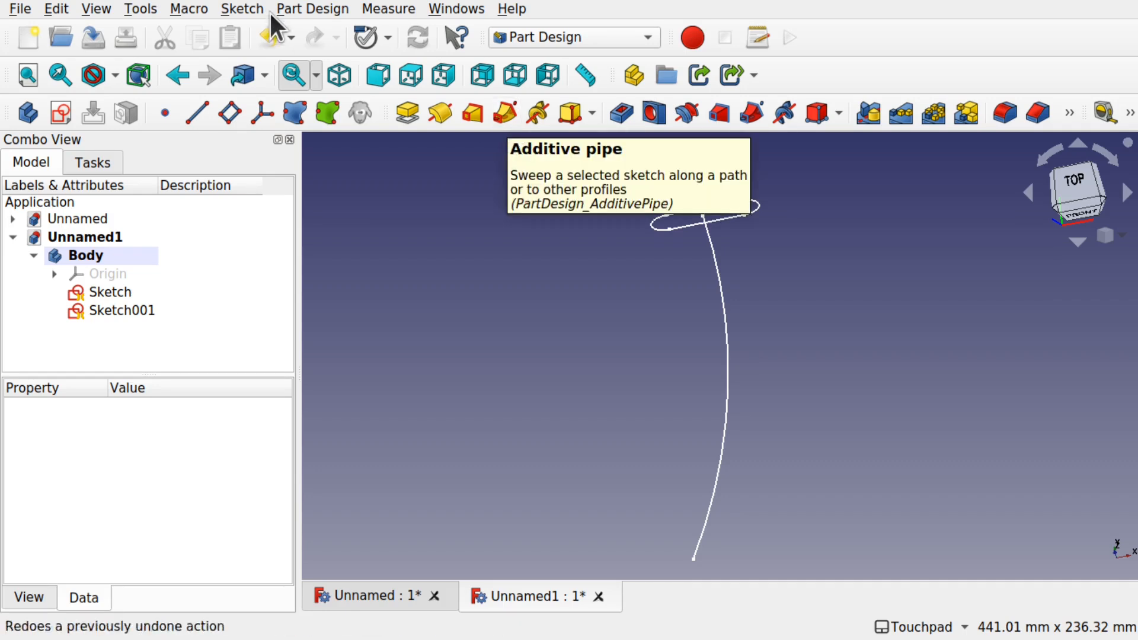
{"action": "left_click", "coordinate": [307, 9]}
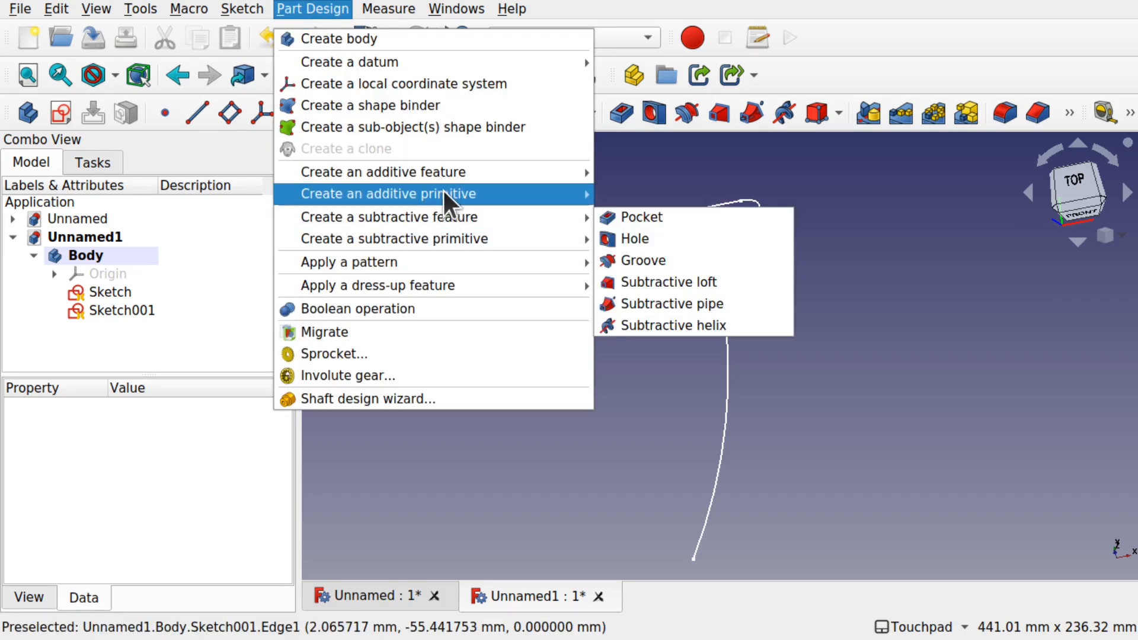
{"action": "mouse_move", "coordinate": [430, 175]}
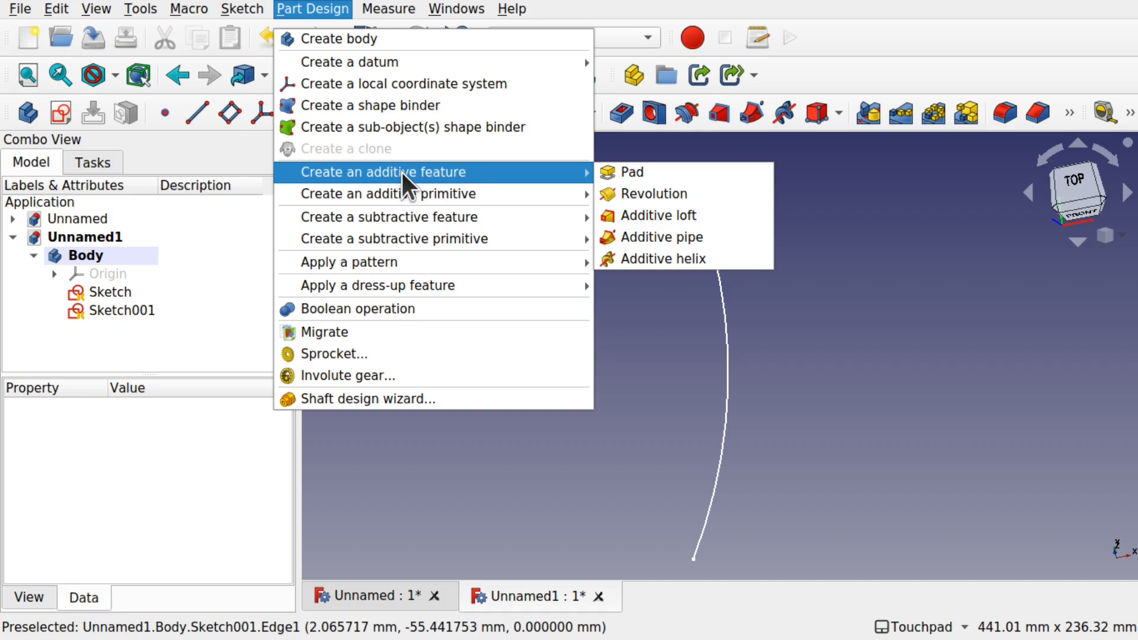
{"action": "left_click", "coordinate": [703, 237]}
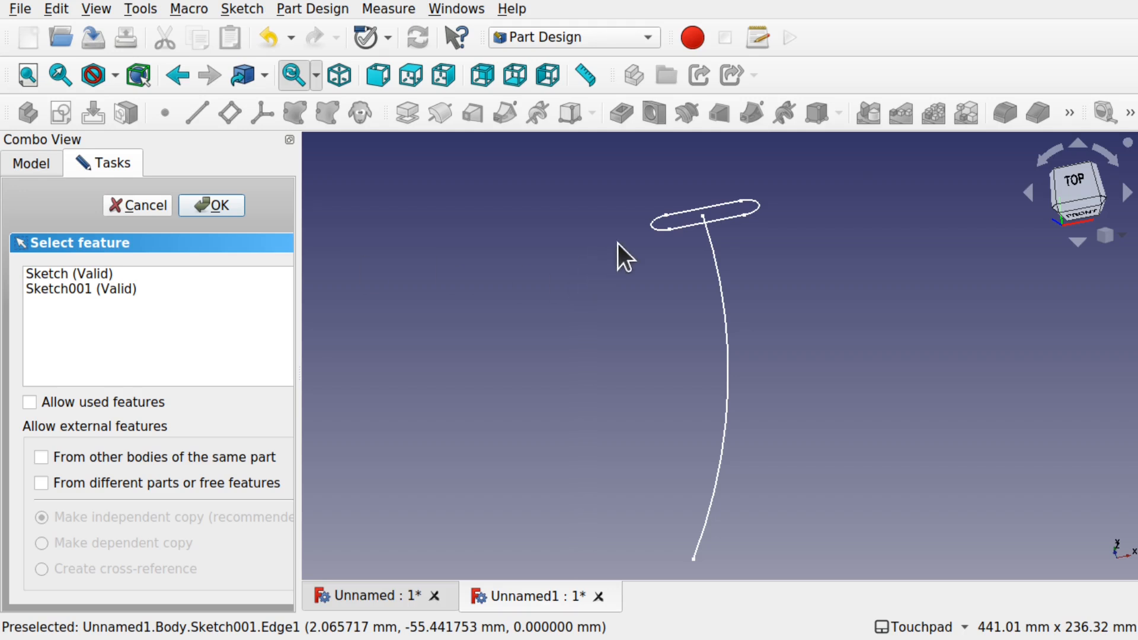
{"action": "double_click", "coordinate": [694, 225]}
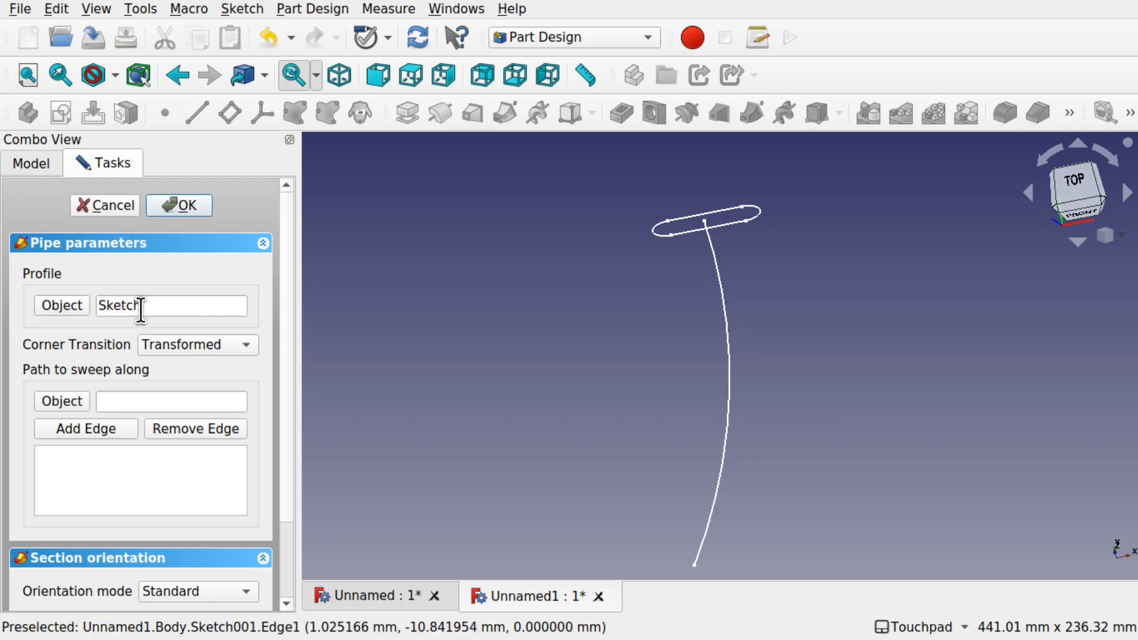
{"action": "left_click", "coordinate": [118, 210]}
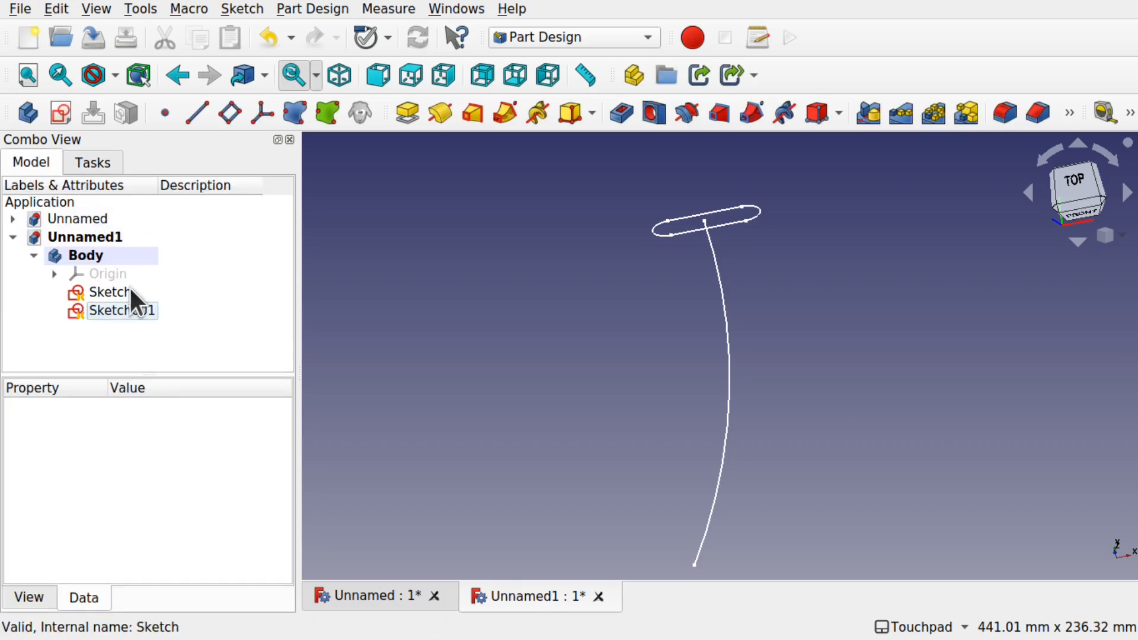
Step: Sweep the slot sketch along the arc edge with an Additive Pipe, keeping the Transformed corner transition and Standard orientation
{"action": "left_click", "coordinate": [118, 293]}
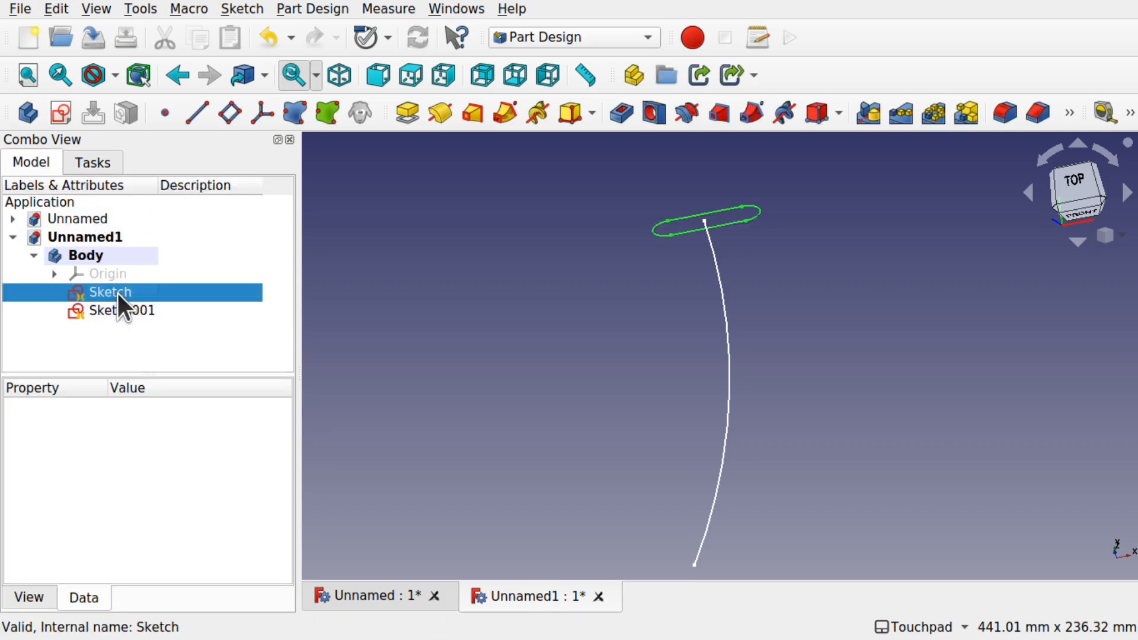
{"action": "left_click", "coordinate": [509, 119]}
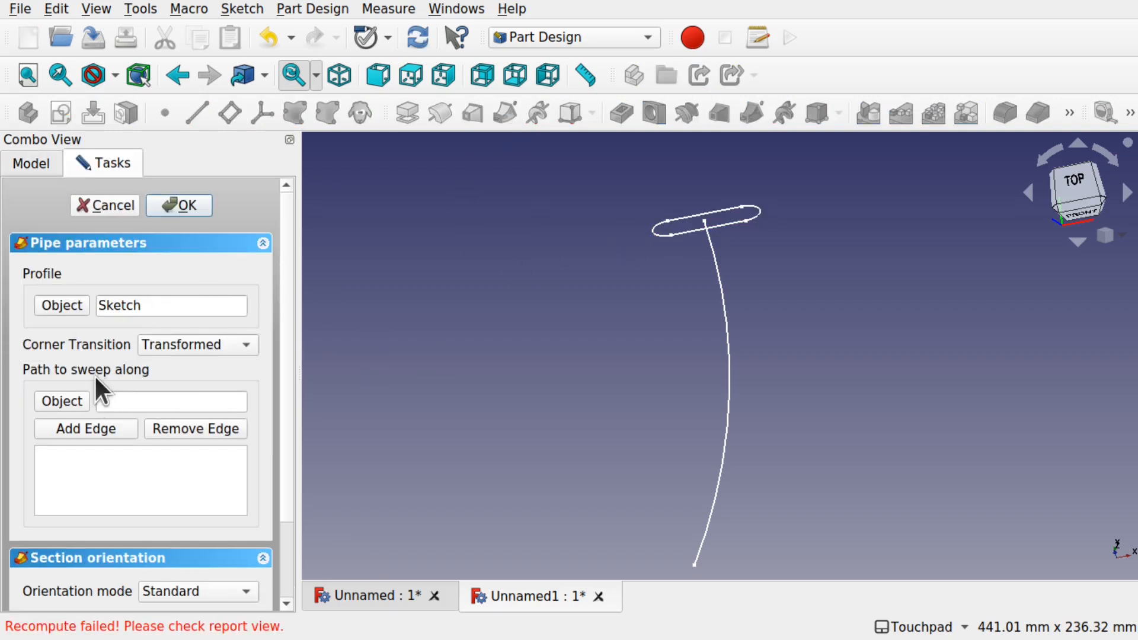
{"action": "left_click", "coordinate": [99, 432]}
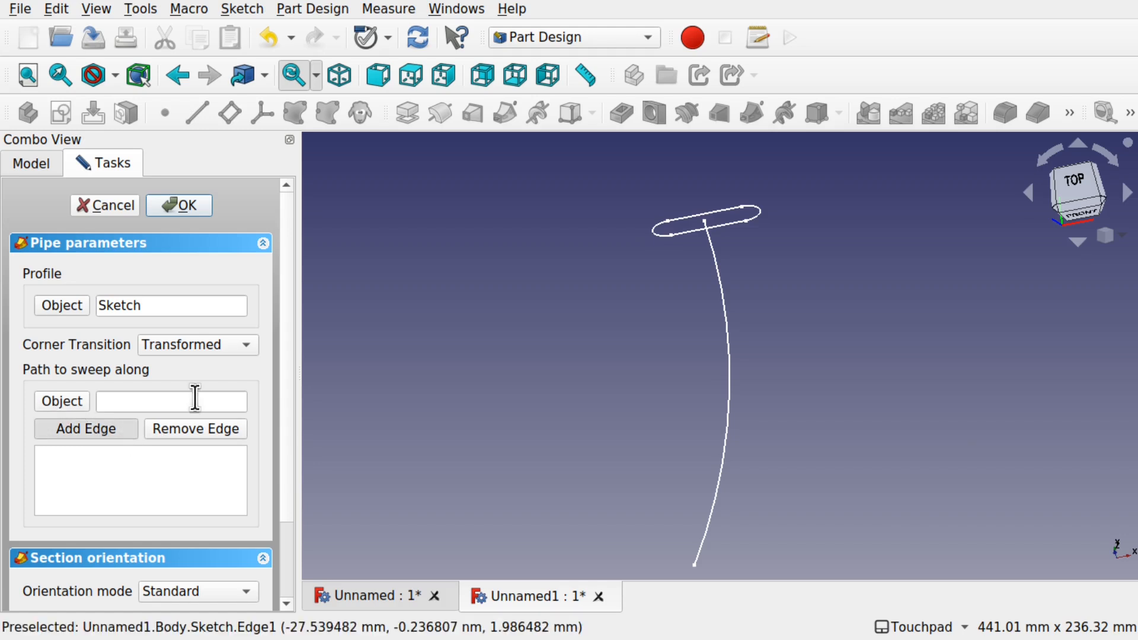
{"action": "left_click", "coordinate": [726, 330]}
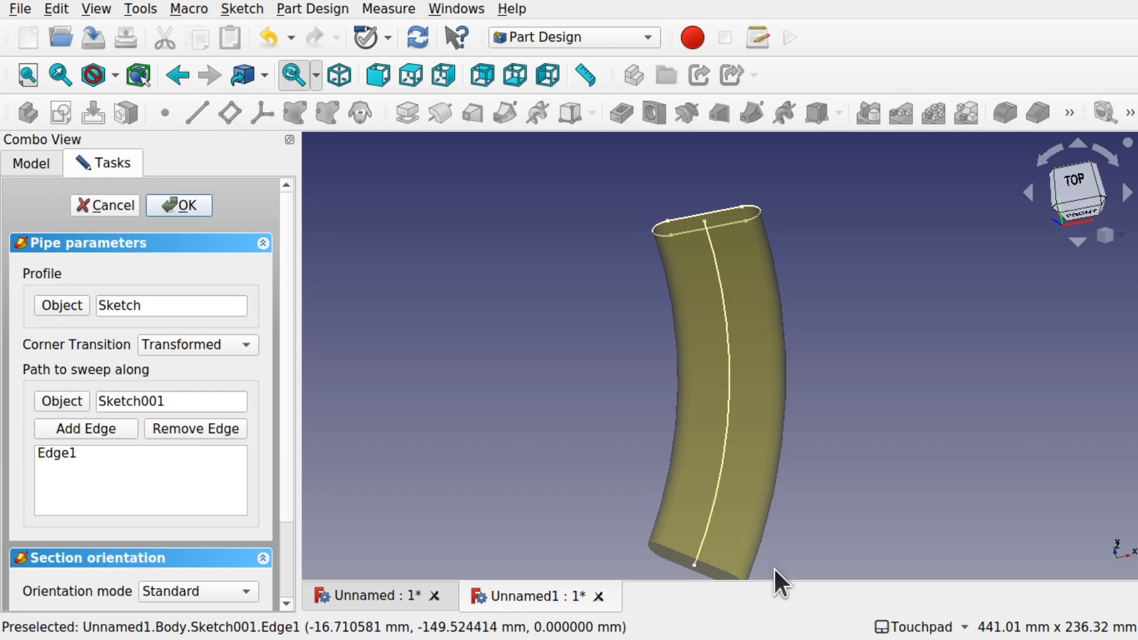
{"action": "left_click_drag", "start_coordinate": [792, 444], "coordinate": [824, 393], "text": "alt"}
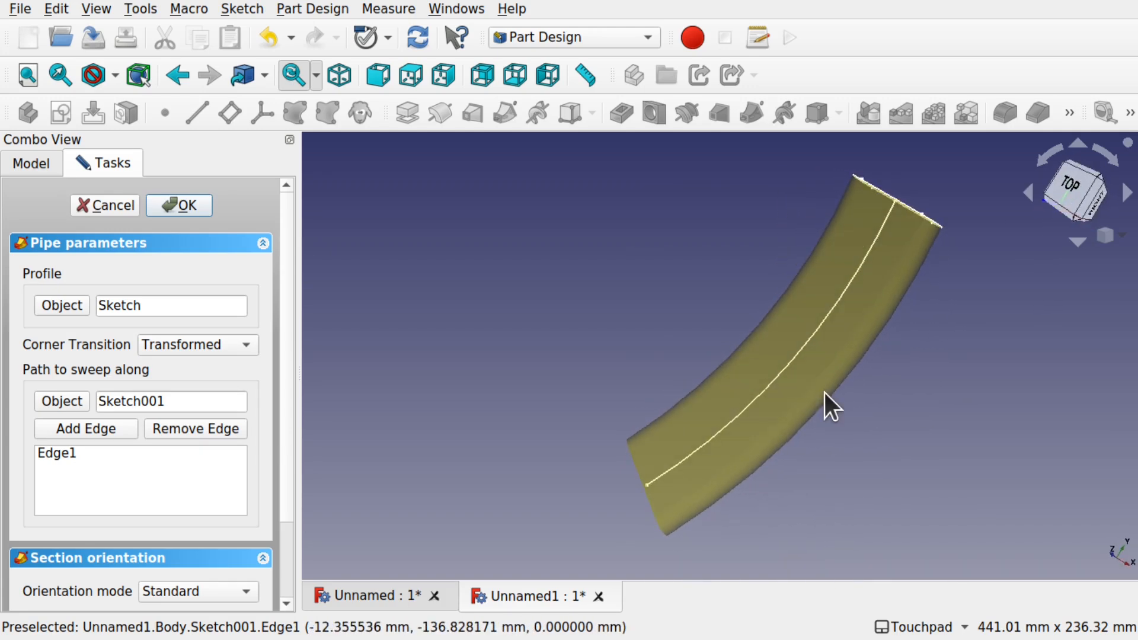
{"action": "left_click", "coordinate": [169, 205]}
{"action": "left_click_drag", "start_coordinate": [944, 386], "coordinate": [842, 415], "text": "alt"}
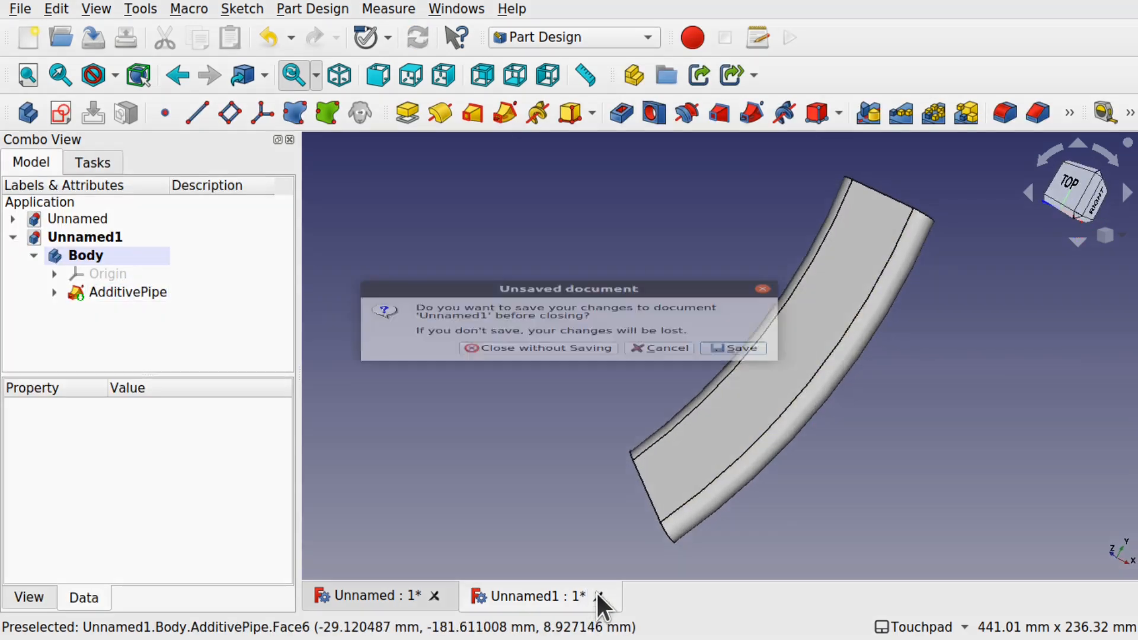
Step: Close the swept-slot document without saving and return to the revolved cup
{"action": "left_click", "coordinate": [597, 595]}
{"action": "left_click", "coordinate": [579, 368]}
{"action": "left_click_drag", "start_coordinate": [355, 600], "coordinate": [637, 455], "text": "alt"}
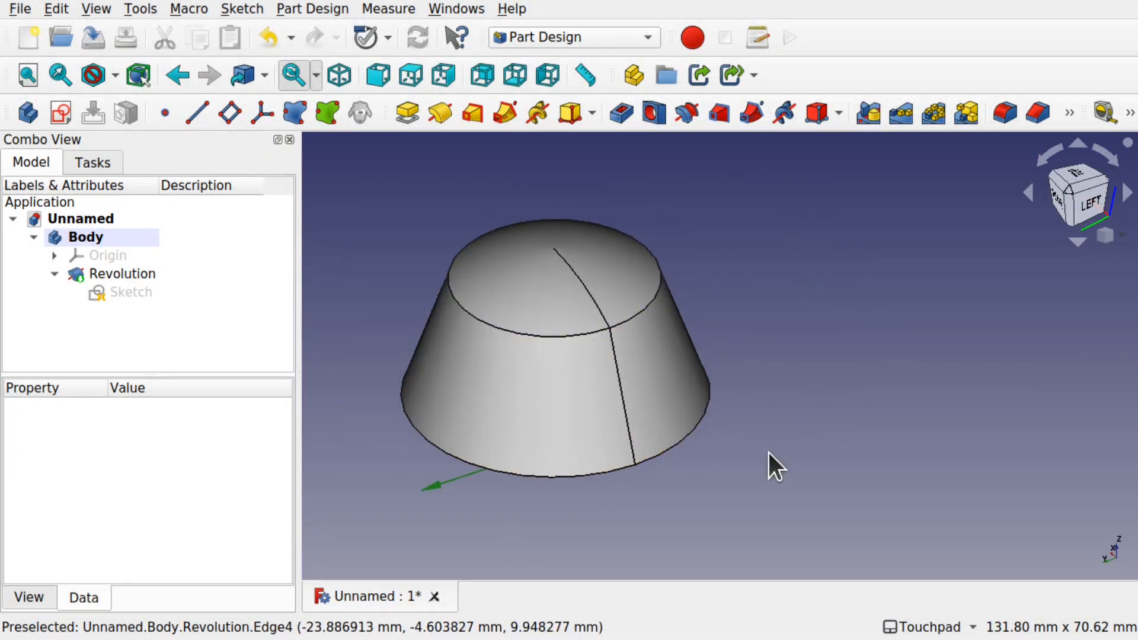
Step: Start a sketch on the YZ plane of the revolved cup's body
{"action": "left_click_drag", "start_coordinate": [769, 453], "coordinate": [800, 445], "text": "alt"}
{"action": "left_click_drag", "start_coordinate": [724, 473], "coordinate": [769, 508], "text": "alt"}
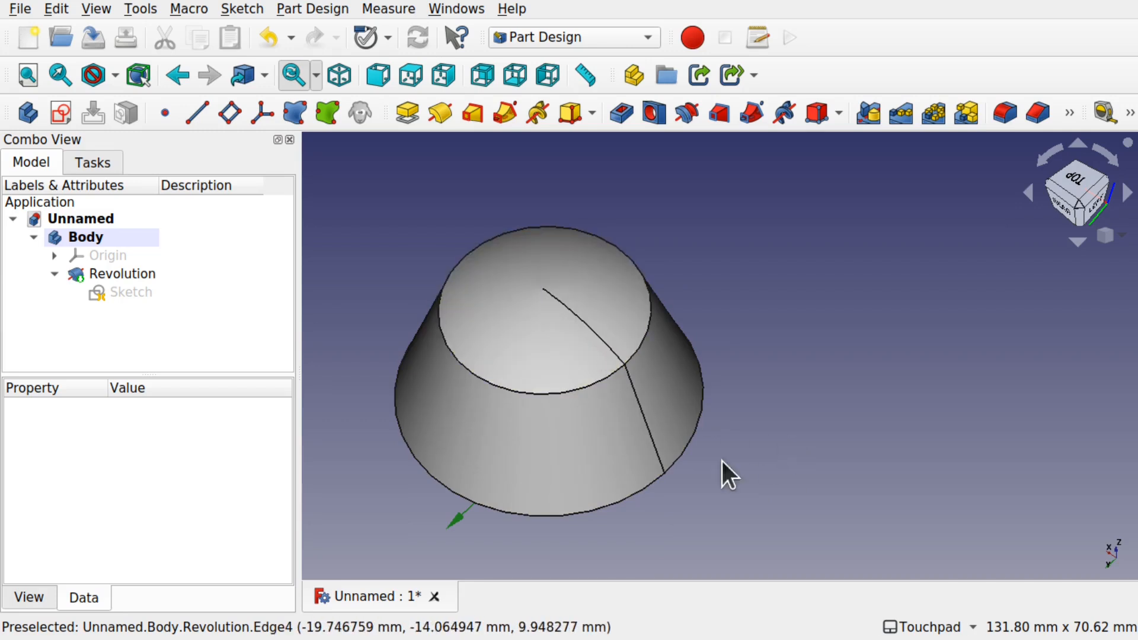
{"action": "left_click_drag", "start_coordinate": [704, 460], "coordinate": [684, 440], "text": "alt"}
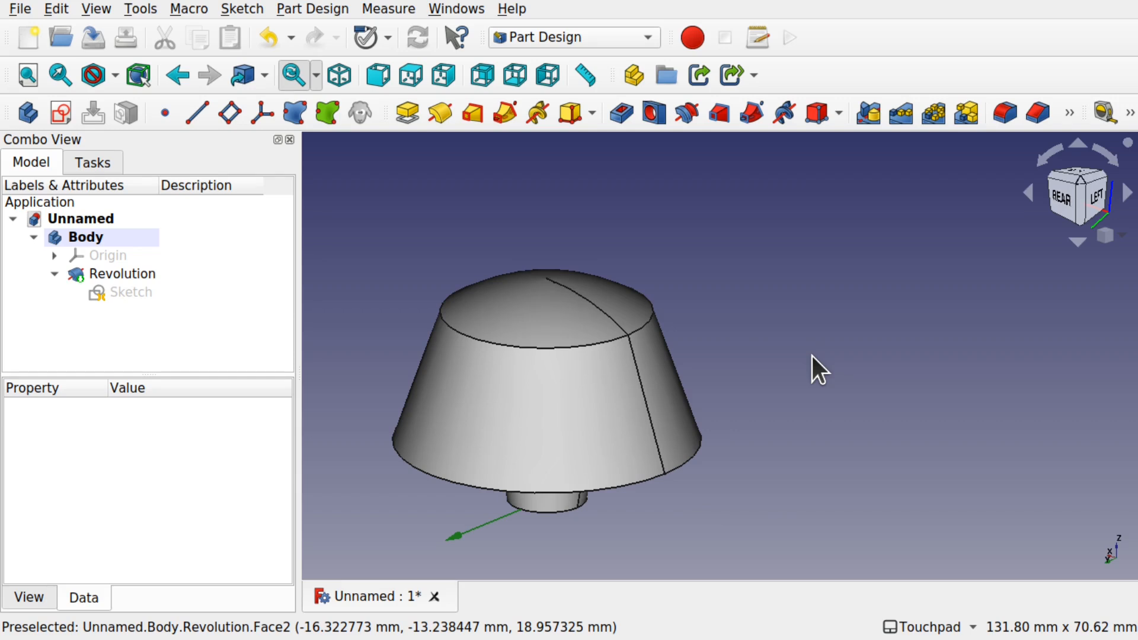
{"action": "left_click_drag", "start_coordinate": [812, 357], "coordinate": [823, 418], "text": "alt"}
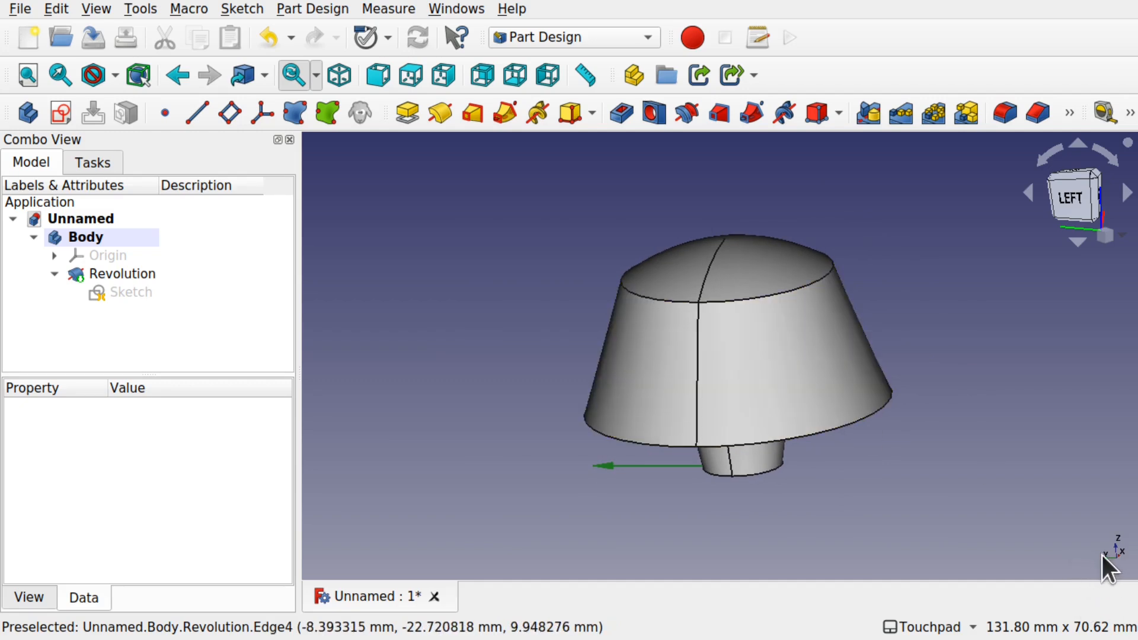
{"action": "left_click_drag", "start_coordinate": [1097, 552], "coordinate": [1050, 432], "text": "alt"}
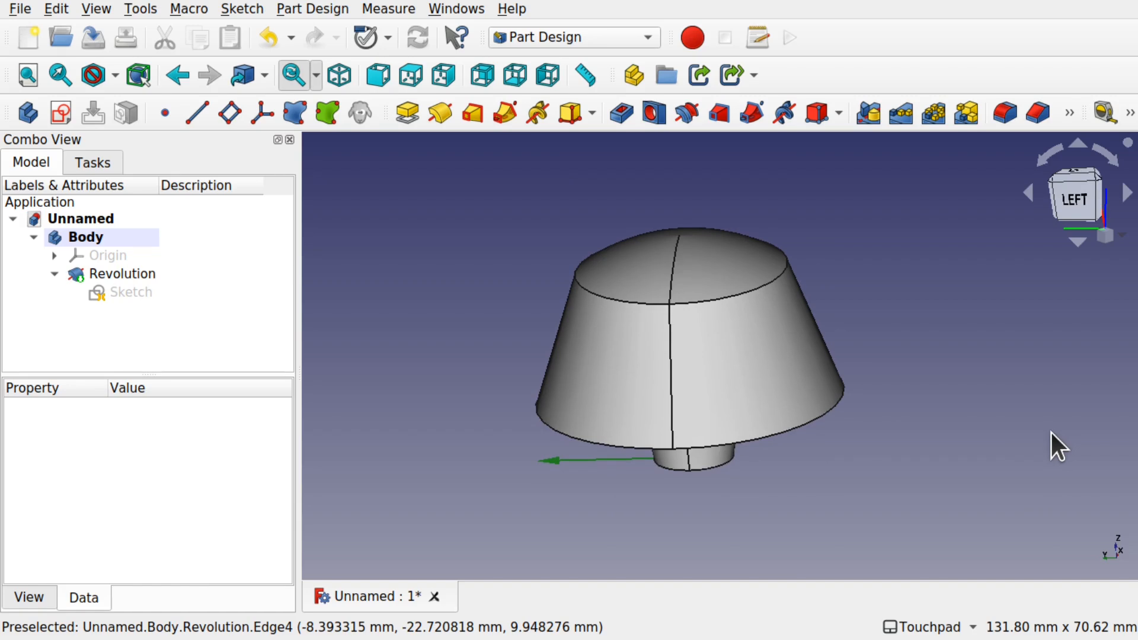
{"action": "left_click", "coordinate": [64, 114]}
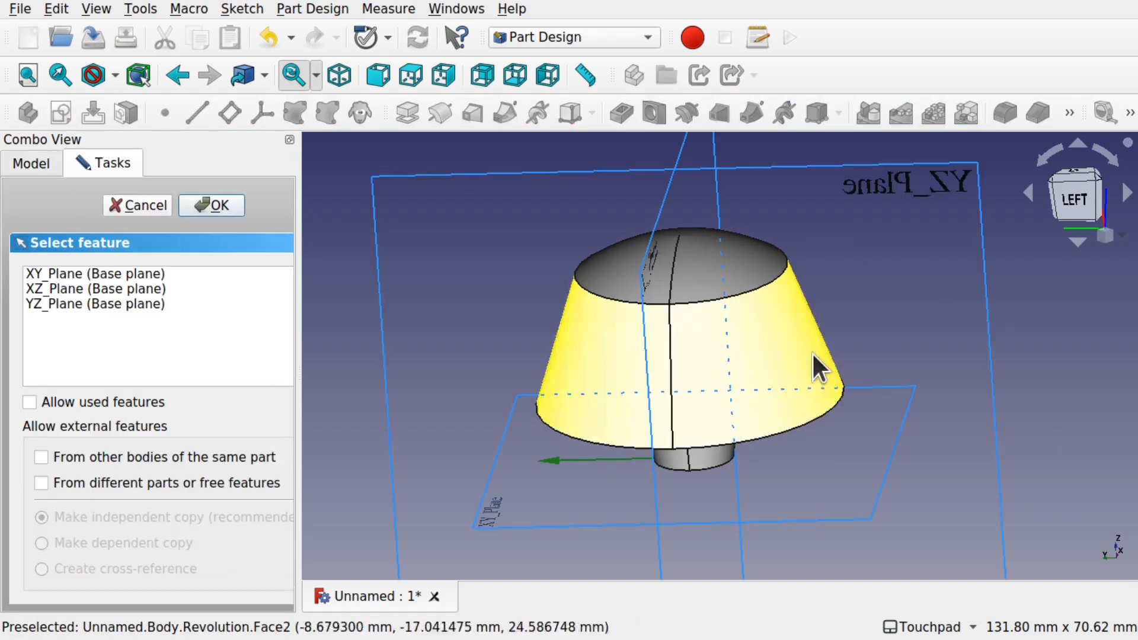
{"action": "left_click", "coordinate": [959, 187]}
{"action": "middle_click_drag", "start_coordinate": [949, 349], "coordinate": [887, 299], "text": "shift"}
{"action": "middle_click_drag", "start_coordinate": [770, 272], "coordinate": [696, 412], "text": "alt"}
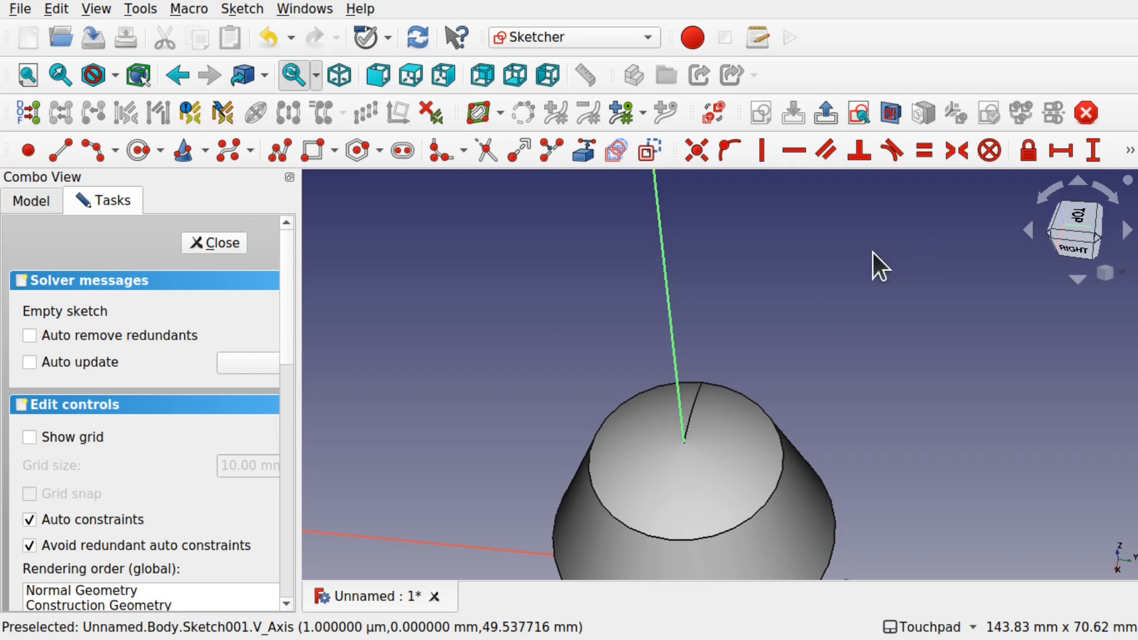
Step: Show a section view of the cup cut at the sketch plane
{"action": "left_click", "coordinate": [883, 110]}
{"action": "middle_click_drag", "start_coordinate": [681, 478], "coordinate": [674, 403], "text": "alt"}
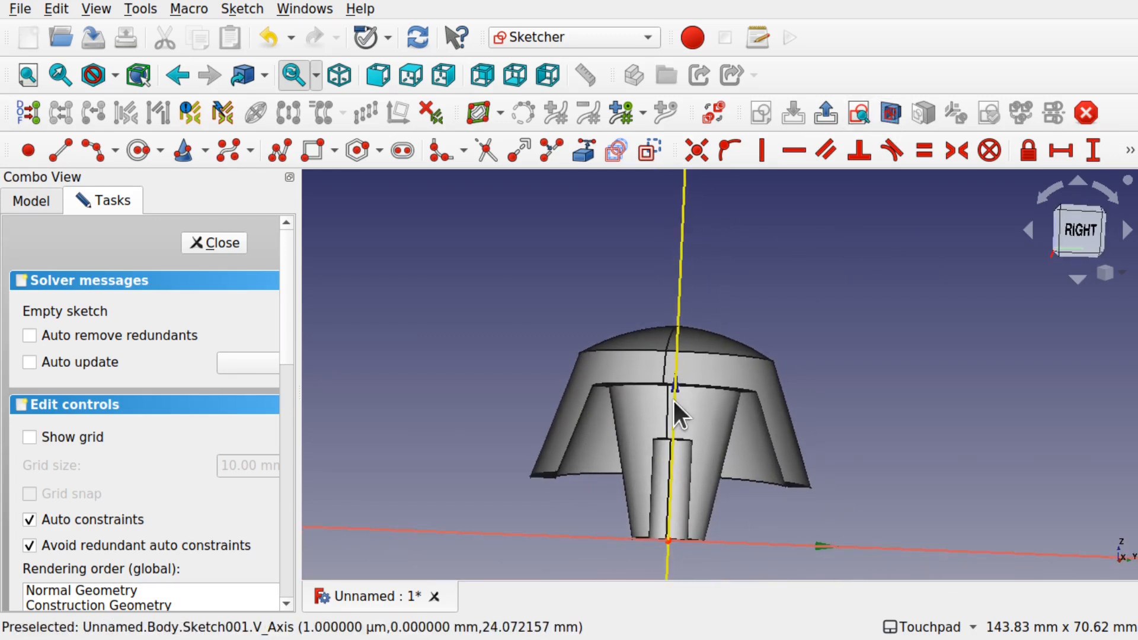
{"action": "scroll", "coordinate": [670, 401], "scroll_direction": "up", "scroll_amount": 4}
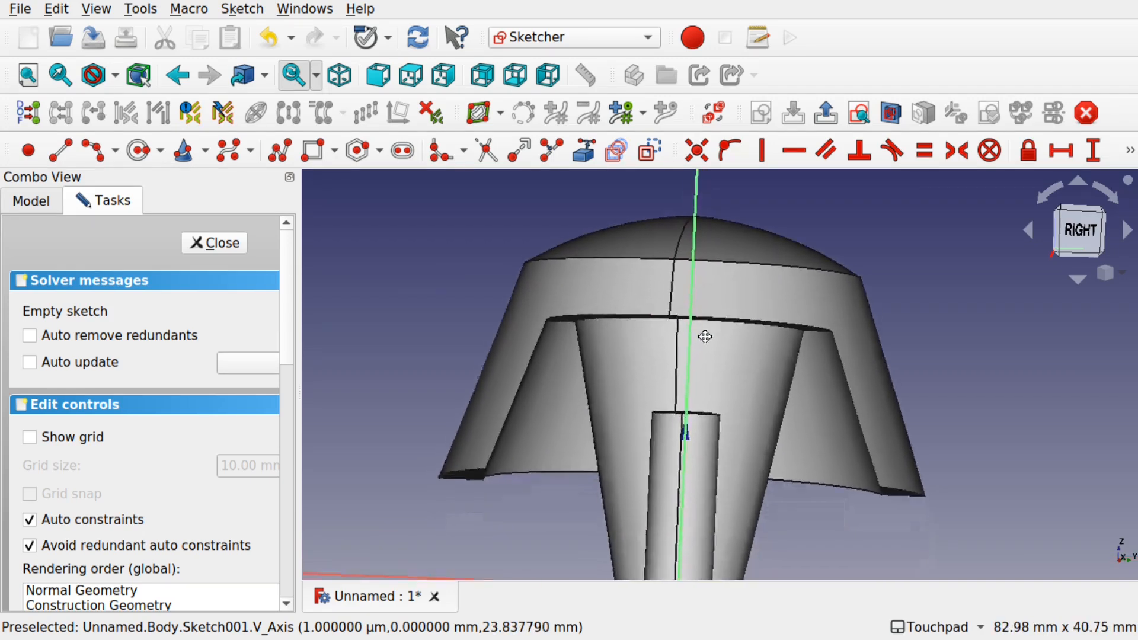
{"action": "middle_click_drag", "start_coordinate": [705, 327], "coordinate": [652, 320], "text": "alt"}
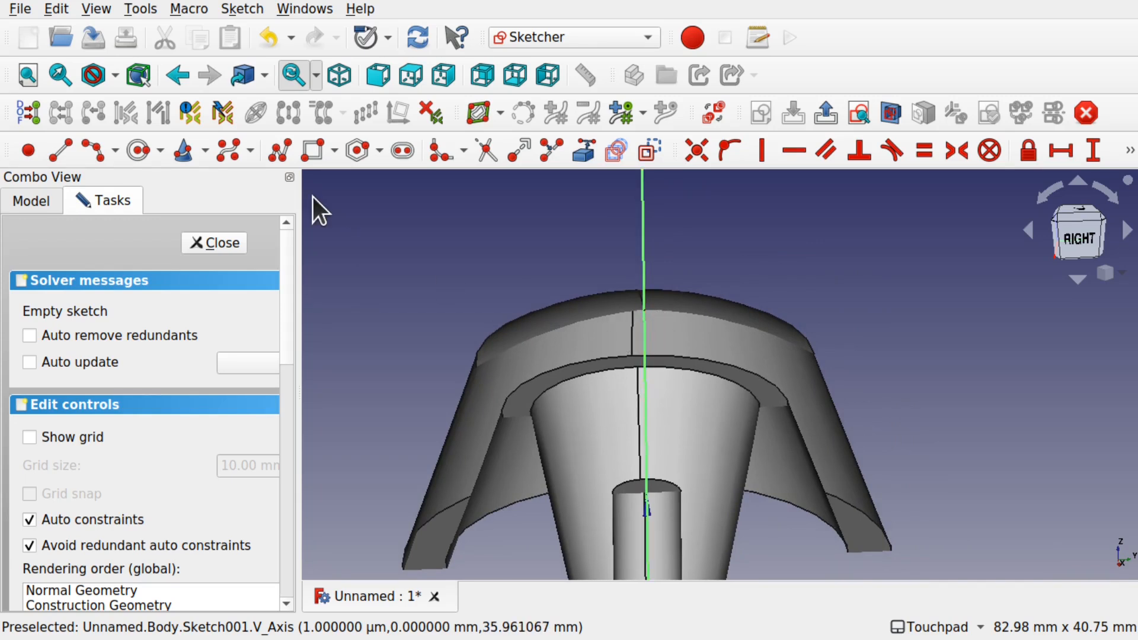
Step: Draw a base line about 4 mm wide across the vertical axis near the dome's top, with a vertical line about 3 mm tall from each end
{"action": "left_click", "coordinate": [65, 151]}
{"action": "left_click", "coordinate": [622, 320]}
{"action": "left_click", "coordinate": [665, 321]}
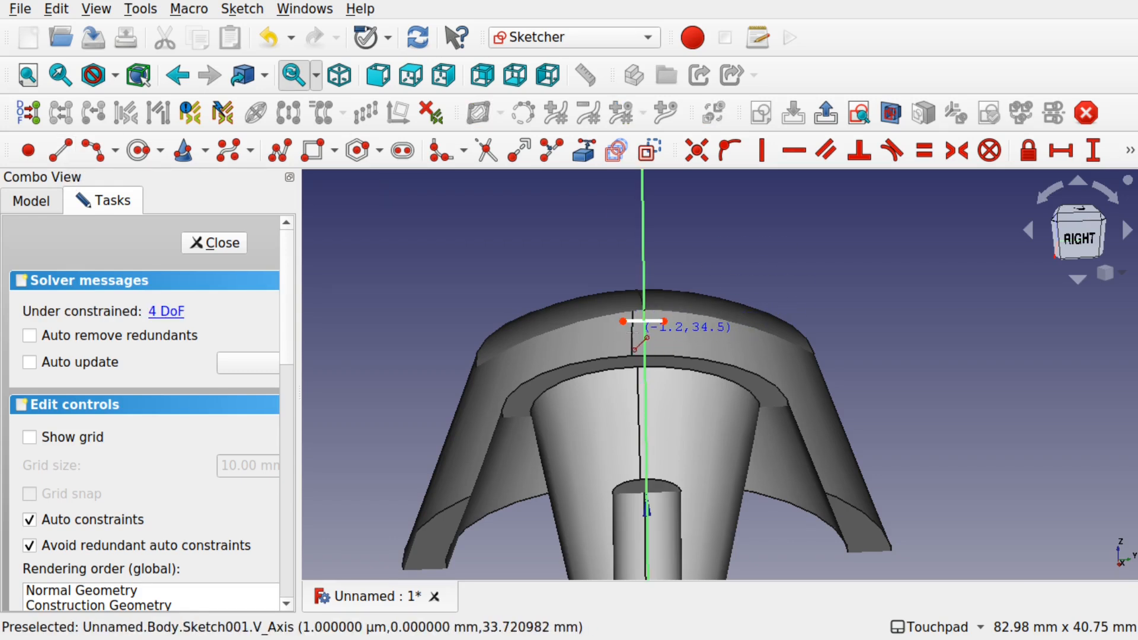
{"action": "scroll", "coordinate": [632, 331], "scroll_direction": "up", "scroll_amount": 4}
{"action": "mouse_move", "coordinate": [678, 332]}
{"action": "left_mouse_down", "text": "alt"}
{"action": "mouse_move", "coordinate": [665, 309]}
{"action": "mouse_move", "coordinate": [661, 329]}
{"action": "left_mouse_up", "text": "alt"}
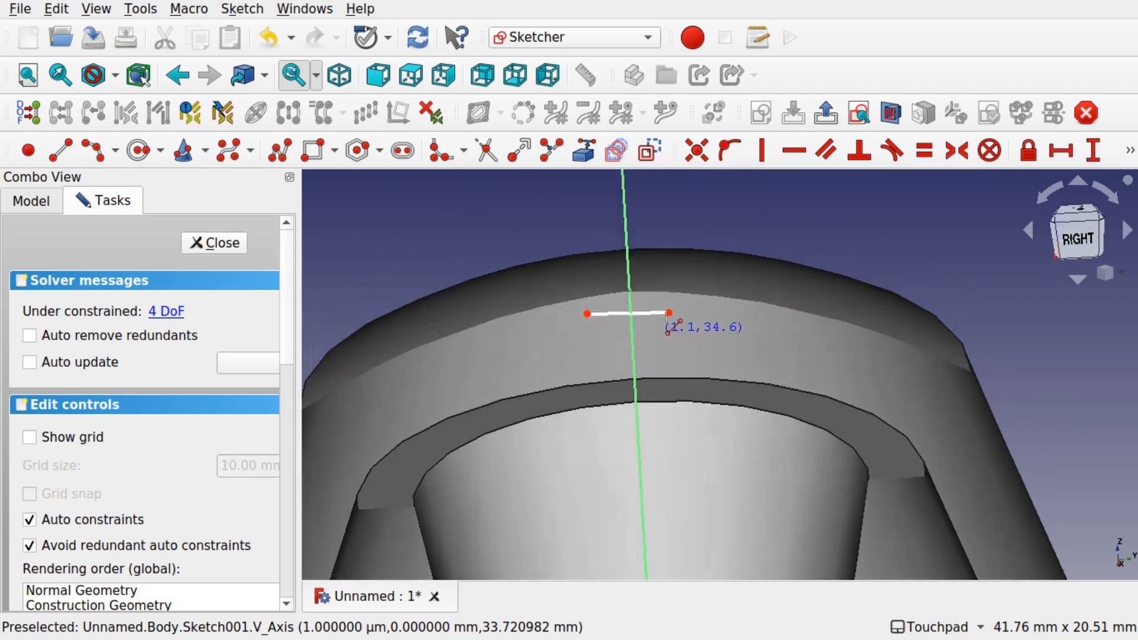
{"action": "left_click_drag", "start_coordinate": [483, 291], "coordinate": [456, 326], "text": "alt"}
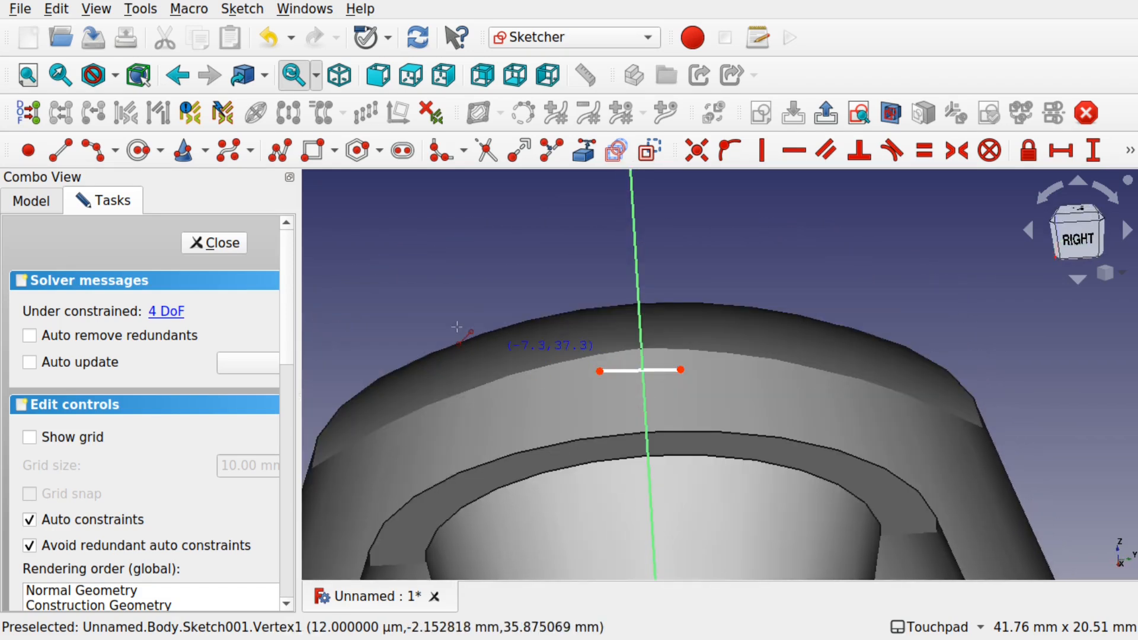
{"action": "left_click", "coordinate": [600, 371]}
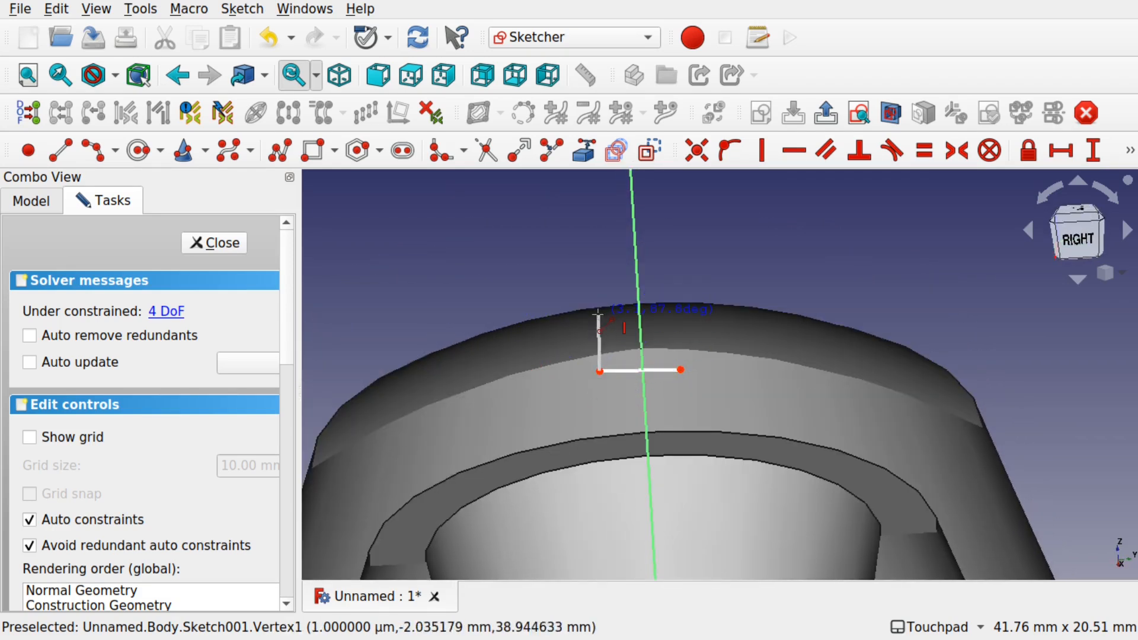
{"action": "left_click", "coordinate": [681, 370]}
{"action": "left_click", "coordinate": [677, 316]}
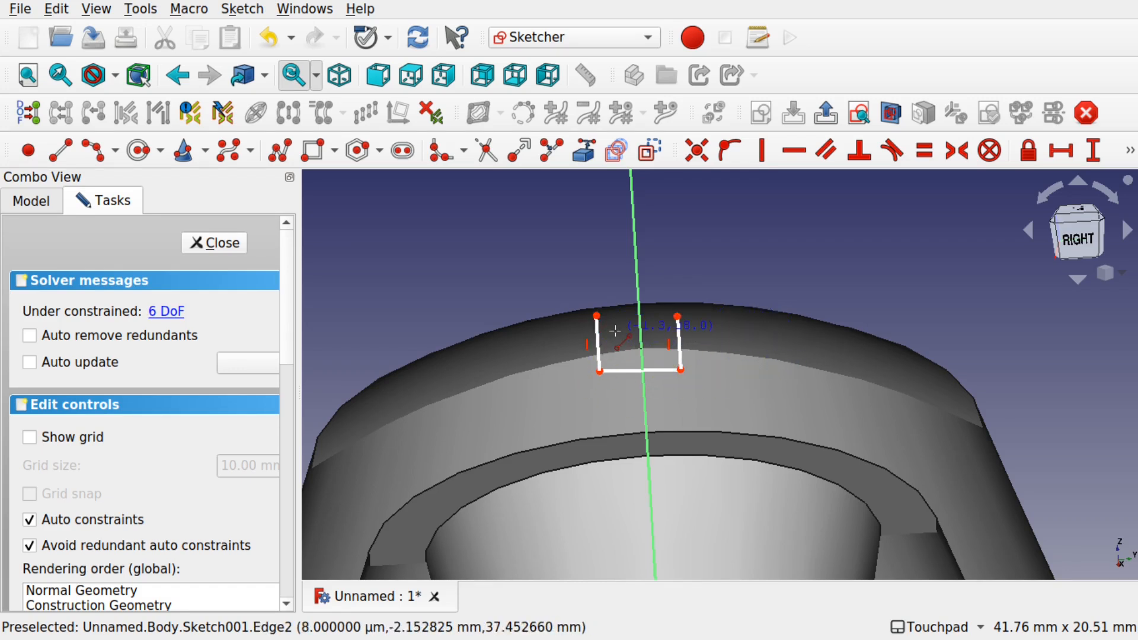
Step: Close the top of the profile with a centre-point arc and constrain the arc's centre to the vertical axis
{"action": "left_click", "coordinate": [93, 154]}
{"action": "left_click", "coordinate": [638, 316]}
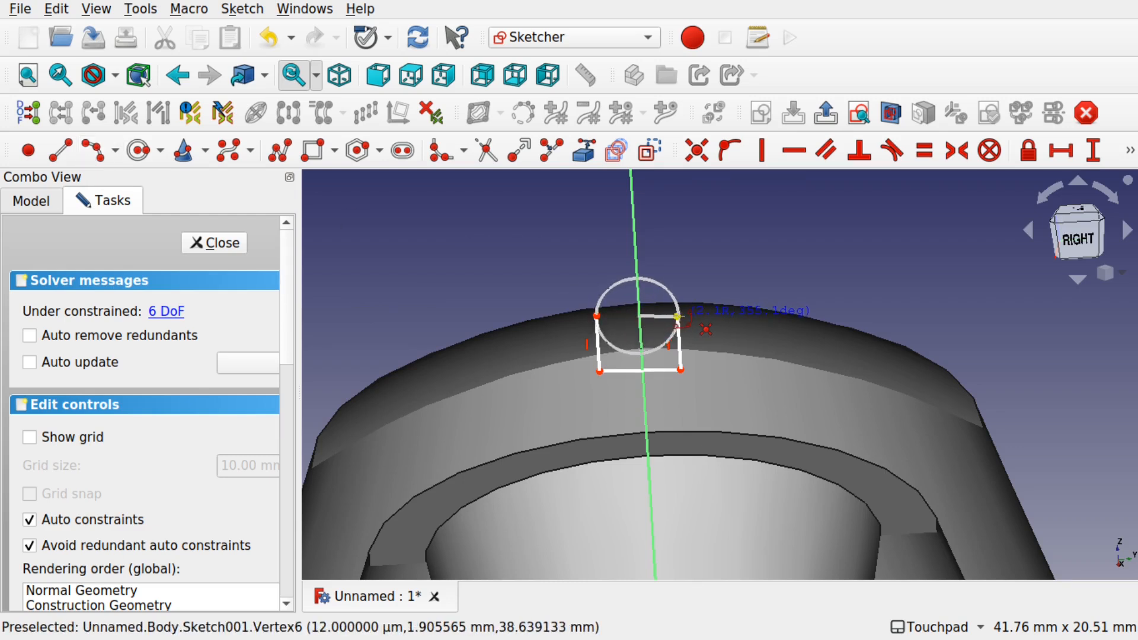
{"action": "left_click", "coordinate": [677, 317]}
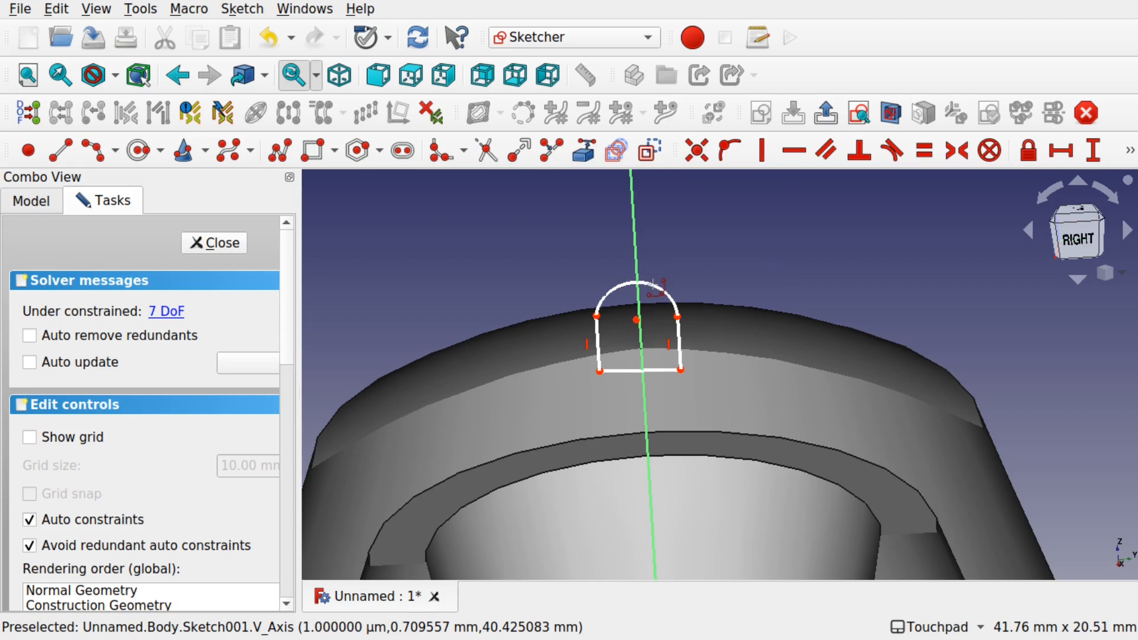
{"action": "left_click", "coordinate": [638, 319]}
{"action": "left_click", "coordinate": [642, 345]}
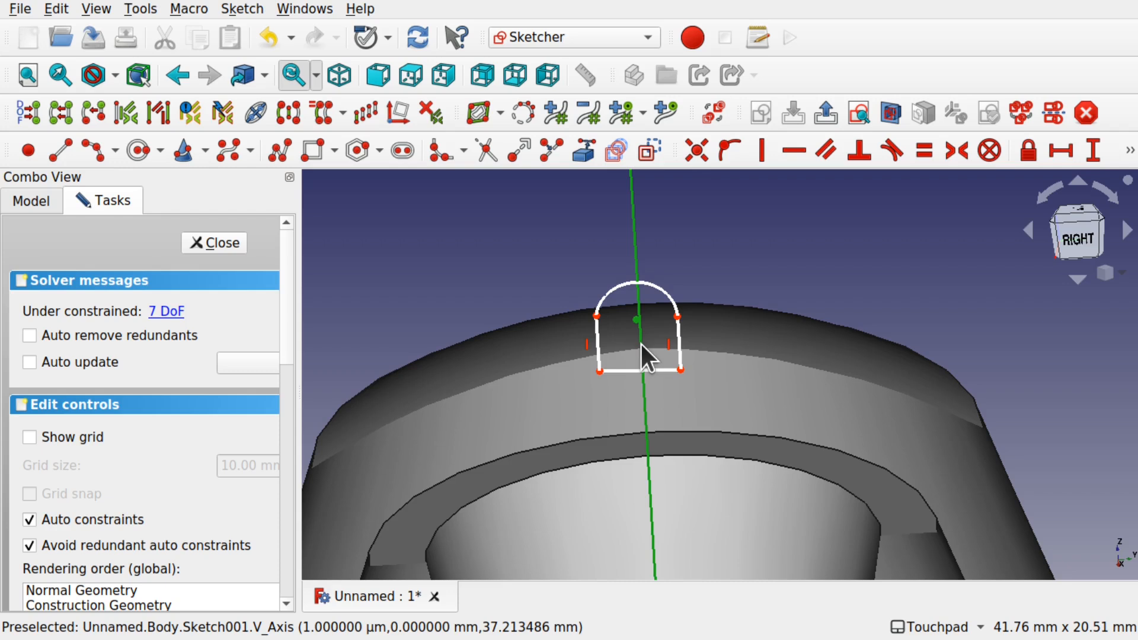
{"action": "left_click", "coordinate": [725, 151]}
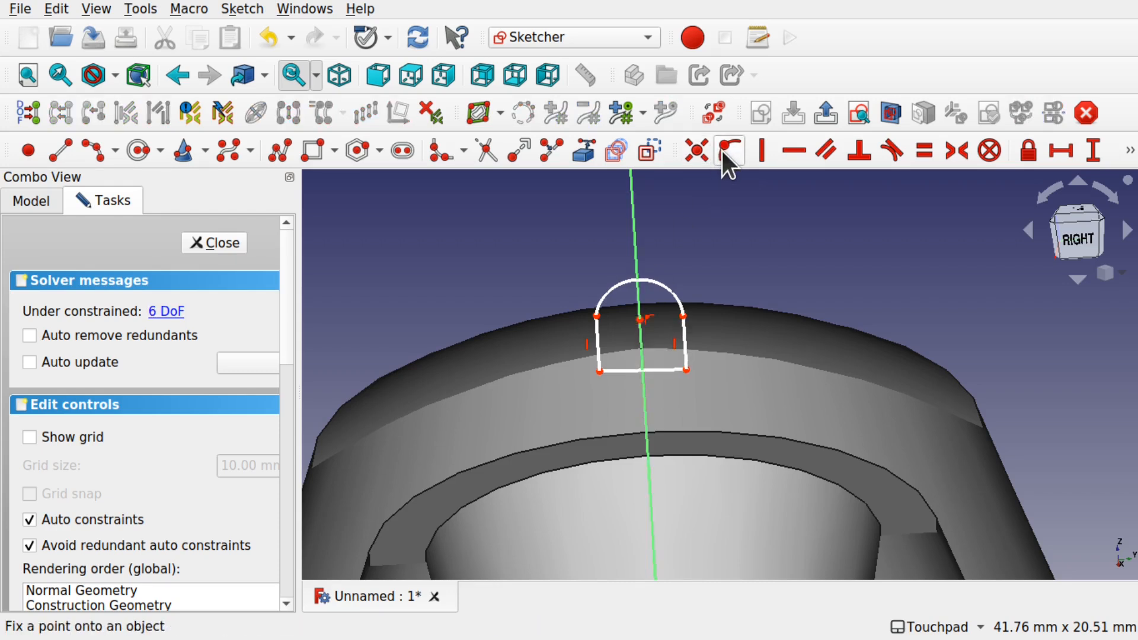
{"action": "mouse_move", "coordinate": [688, 368]}
{"action": "left_mouse_down"}
{"action": "mouse_move", "coordinate": [675, 375]}
{"action": "mouse_move", "coordinate": [691, 369]}
{"action": "left_mouse_up"}
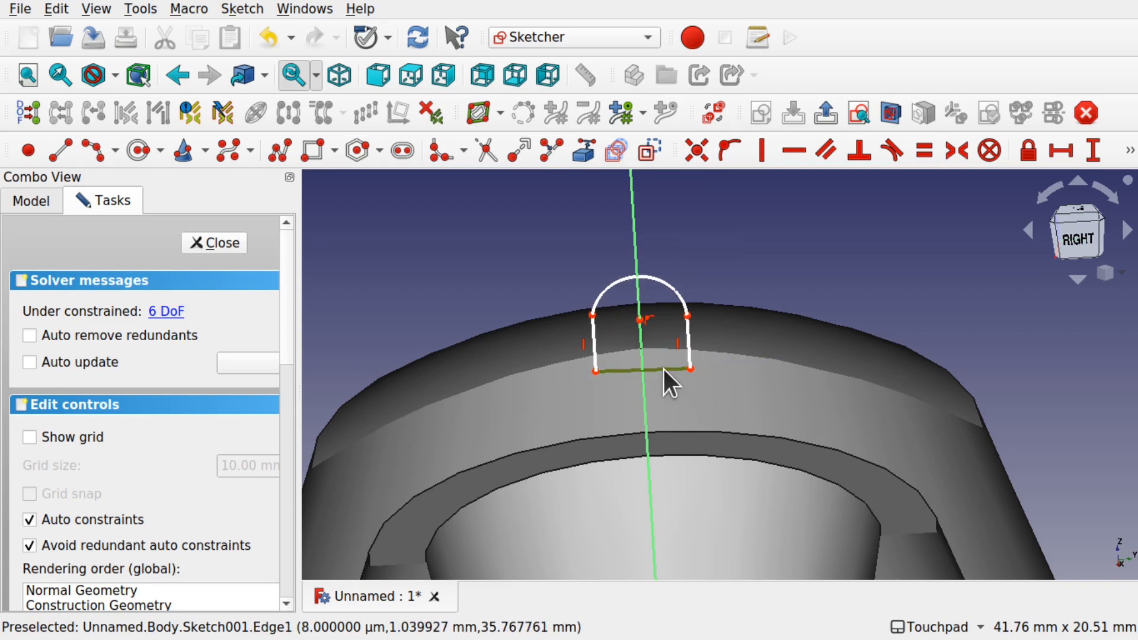
Step: Constrain the profile's base line to be horizontal and reshape the profile by pulling its points and arc
{"action": "left_click", "coordinate": [663, 369]}
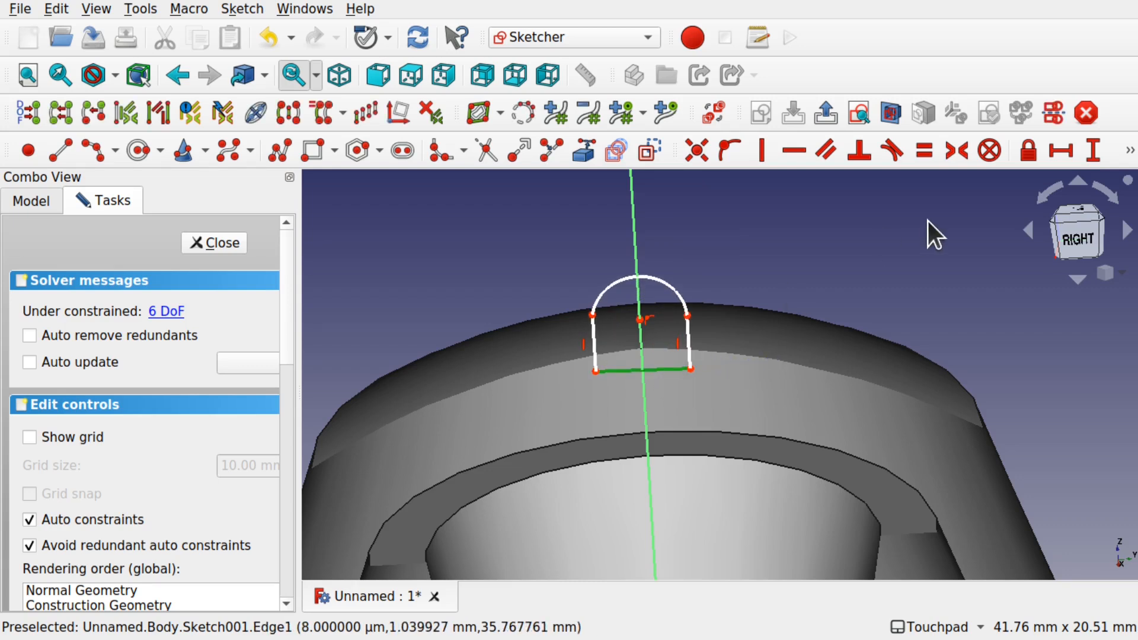
{"action": "left_click", "coordinate": [791, 153]}
{"action": "left_click_drag", "start_coordinate": [690, 372], "coordinate": [674, 362]}
{"action": "left_click", "coordinate": [636, 297]}
{"action": "left_click_drag", "start_coordinate": [653, 287], "coordinate": [647, 257]}
{"action": "left_click_drag", "start_coordinate": [575, 321], "coordinate": [604, 263]}
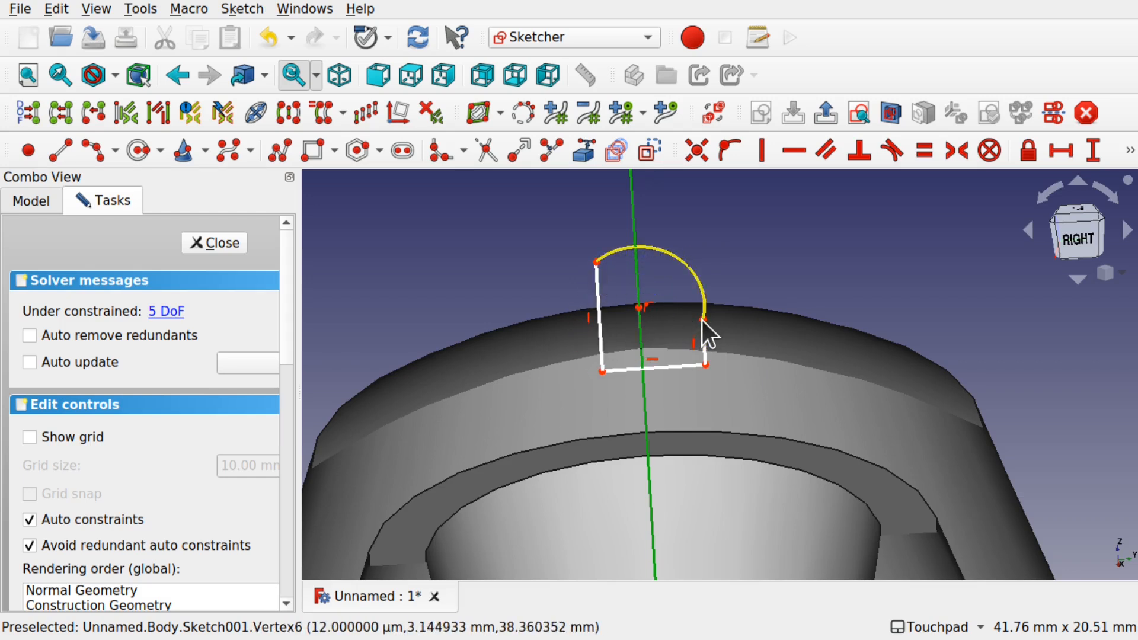
Step: Align the arc's two endpoints horizontally and adjust the height of the arched profile
{"action": "left_click", "coordinate": [702, 319]}
{"action": "left_click", "coordinate": [711, 322]}
{"action": "left_click", "coordinate": [704, 321]}
{"action": "left_click", "coordinate": [596, 262]}
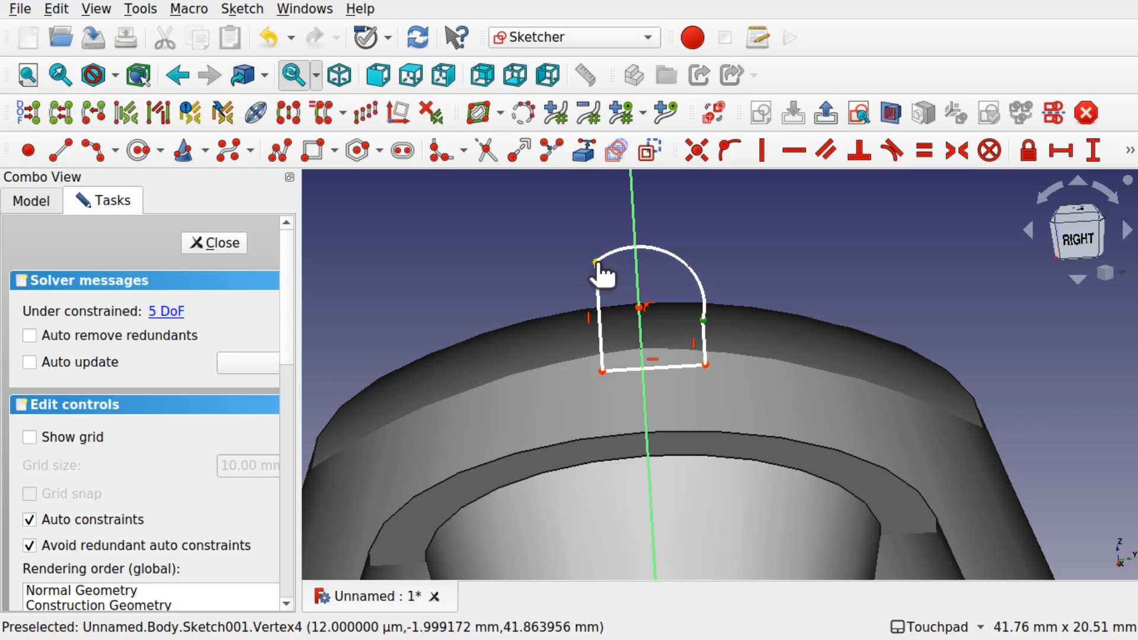
{"action": "left_click", "coordinate": [794, 151]}
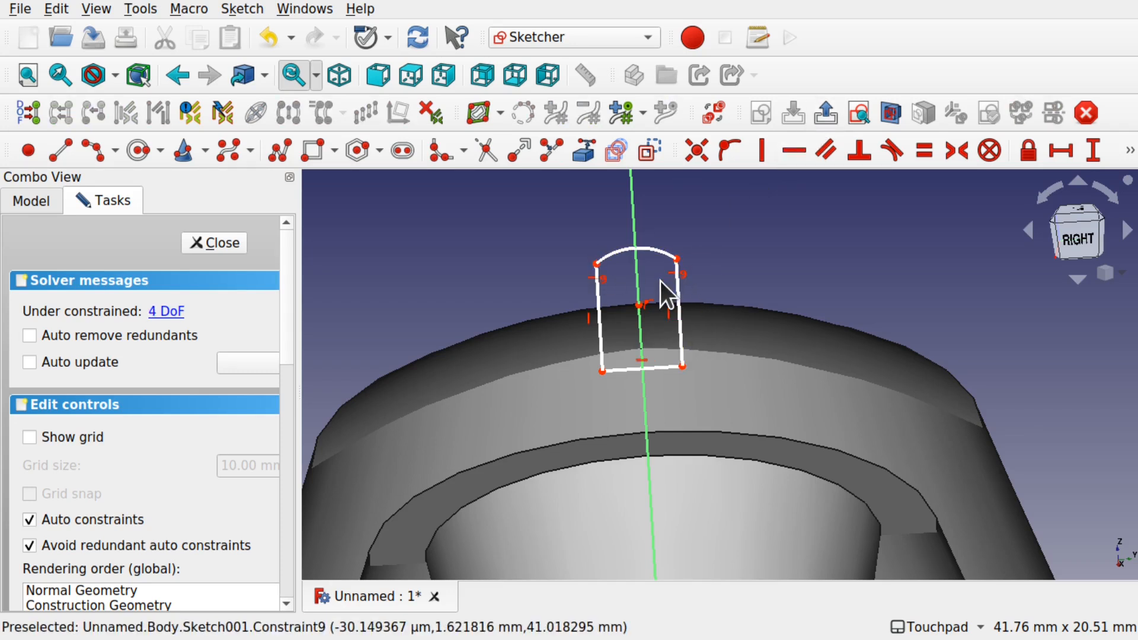
{"action": "mouse_move", "coordinate": [657, 247]}
{"action": "left_mouse_down"}
{"action": "mouse_move", "coordinate": [655, 236]}
{"action": "mouse_move", "coordinate": [599, 259]}
{"action": "left_mouse_up"}
Step: Close the arched profile sketch and deselect it
{"action": "mouse_move", "coordinate": [681, 321]}
{"action": "left_mouse_down", "text": "alt"}
{"action": "mouse_move", "coordinate": [691, 325]}
{"action": "mouse_move", "coordinate": [591, 369]}
{"action": "mouse_move", "coordinate": [556, 414]}
{"action": "mouse_move", "coordinate": [579, 426]}
{"action": "mouse_move", "coordinate": [681, 305]}
{"action": "mouse_move", "coordinate": [652, 297]}
{"action": "mouse_move", "coordinate": [533, 376]}
{"action": "mouse_move", "coordinate": [704, 334]}
{"action": "mouse_move", "coordinate": [762, 247]}
{"action": "mouse_move", "coordinate": [741, 274]}
{"action": "left_mouse_up", "text": "alt"}
{"action": "left_click", "coordinate": [203, 243]}
{"action": "left_click_drag", "start_coordinate": [621, 273], "coordinate": [738, 313], "text": "alt"}
{"action": "left_click_drag", "start_coordinate": [658, 241], "coordinate": [617, 287], "text": "shift"}
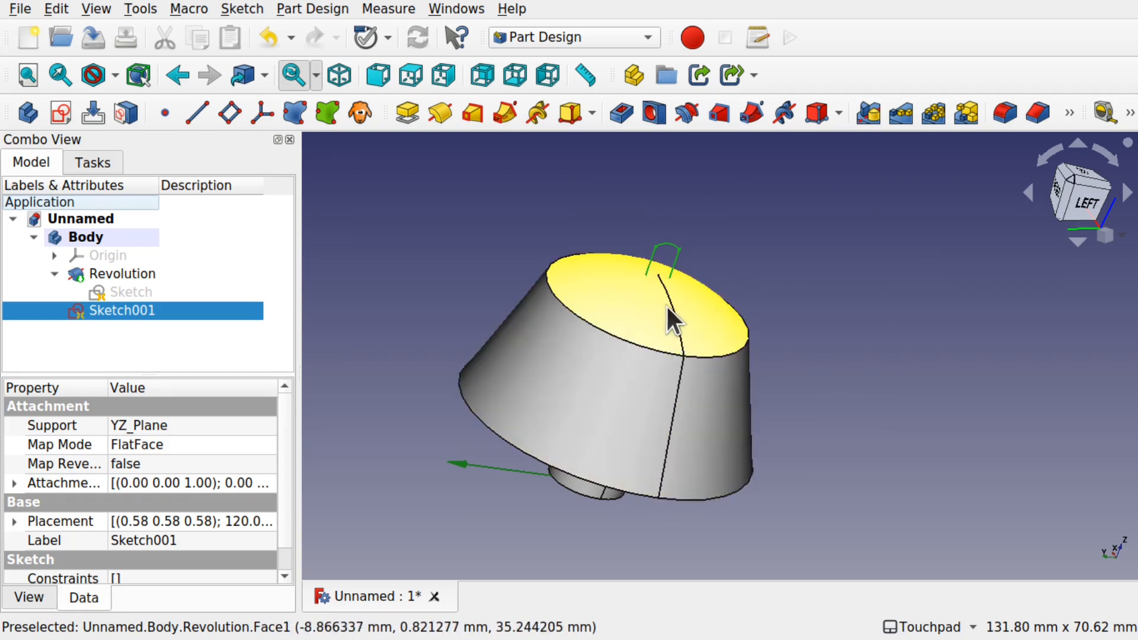
{"action": "left_click", "coordinate": [895, 340]}
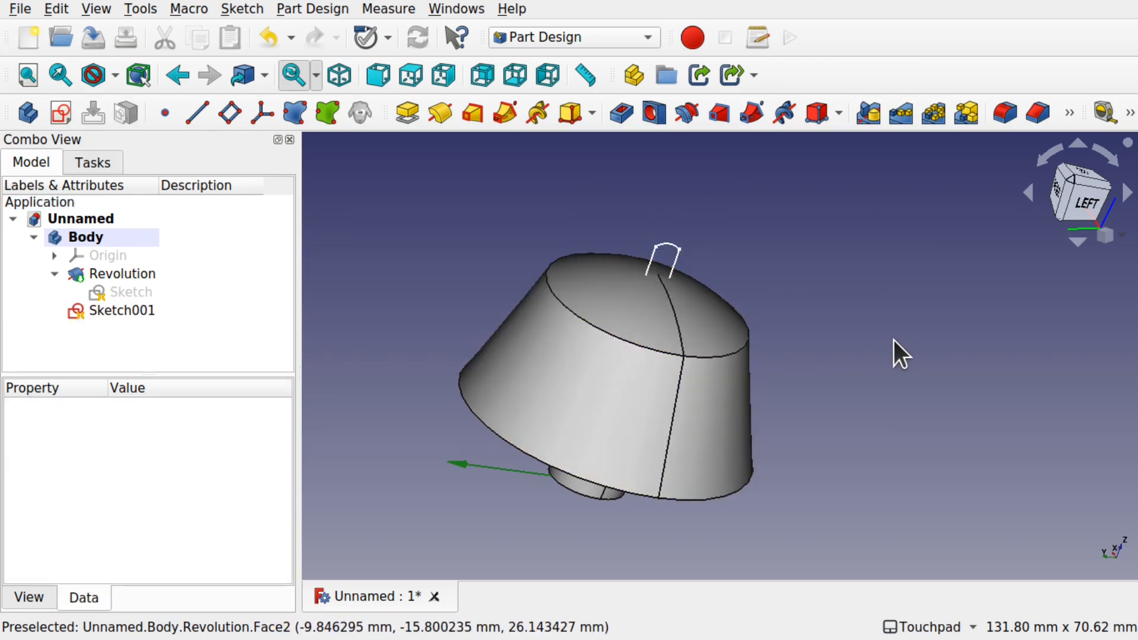
Step: Try an Additive Pipe of Sketch001 along the Revolution's dome edge and adjoining side edge, Edge3 and Edge5
{"action": "left_click", "coordinate": [98, 312]}
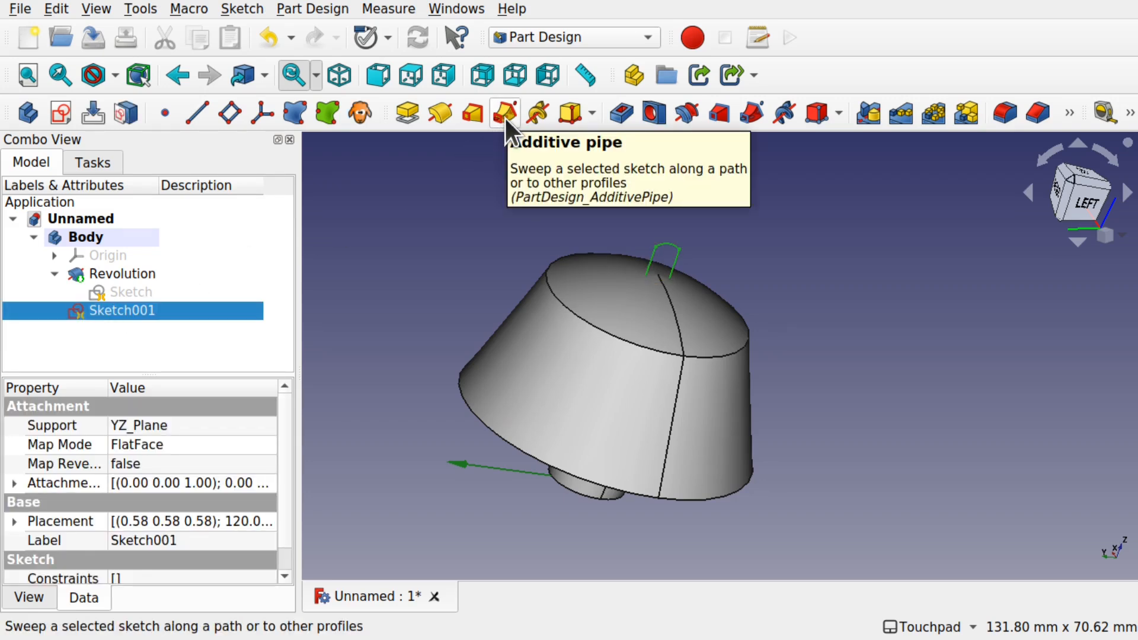
{"action": "left_click", "coordinate": [332, 10]}
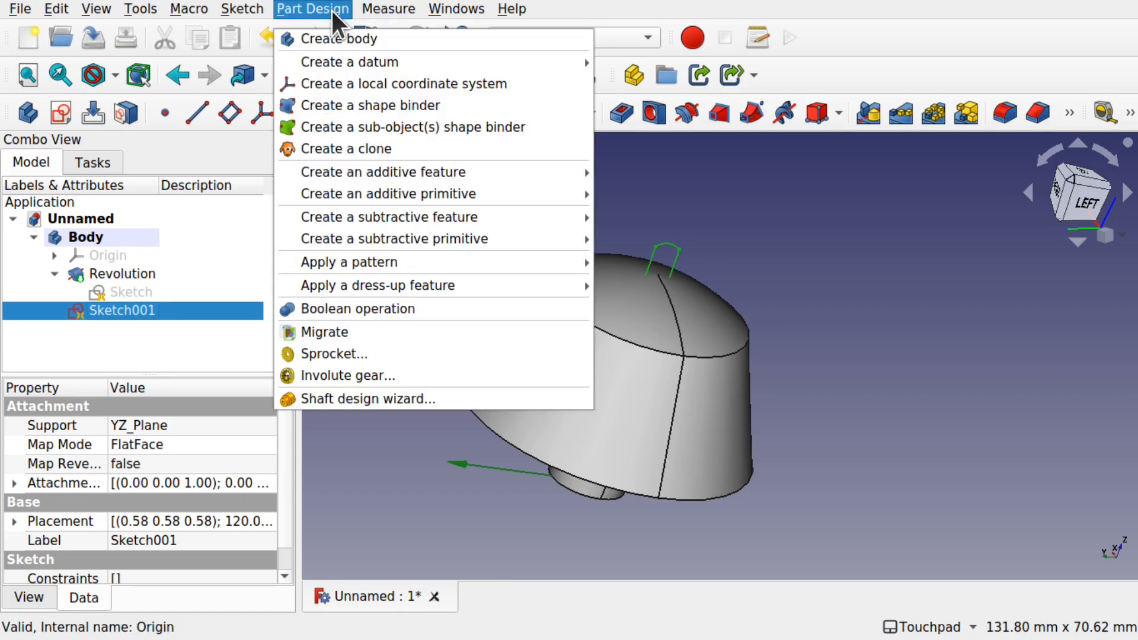
{"action": "mouse_move", "coordinate": [489, 178]}
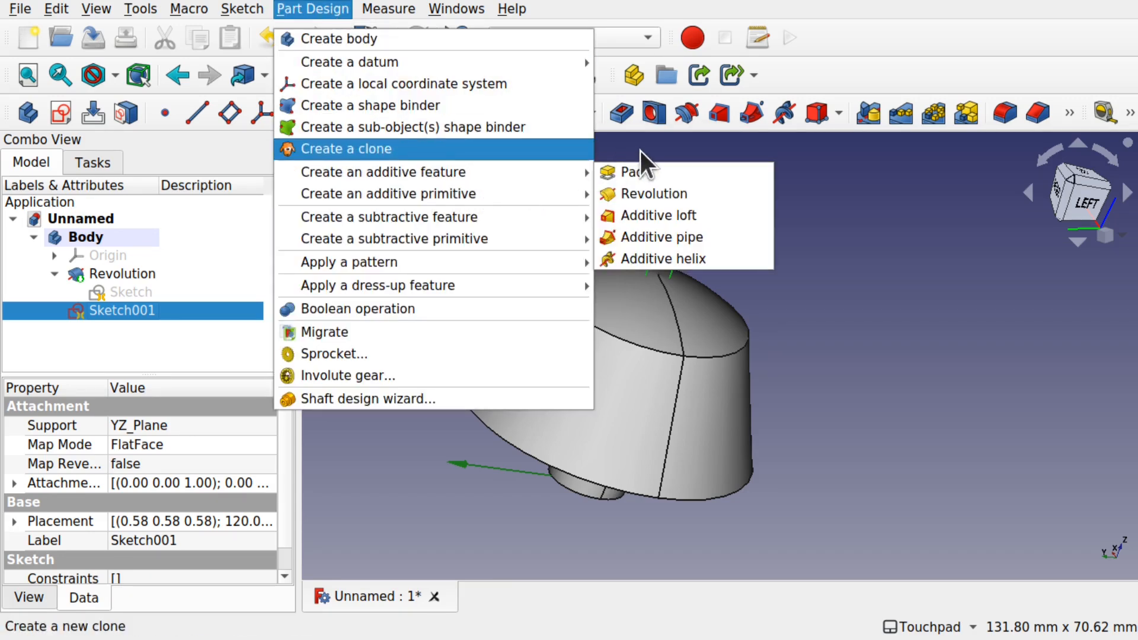
{"action": "left_click", "coordinate": [687, 236]}
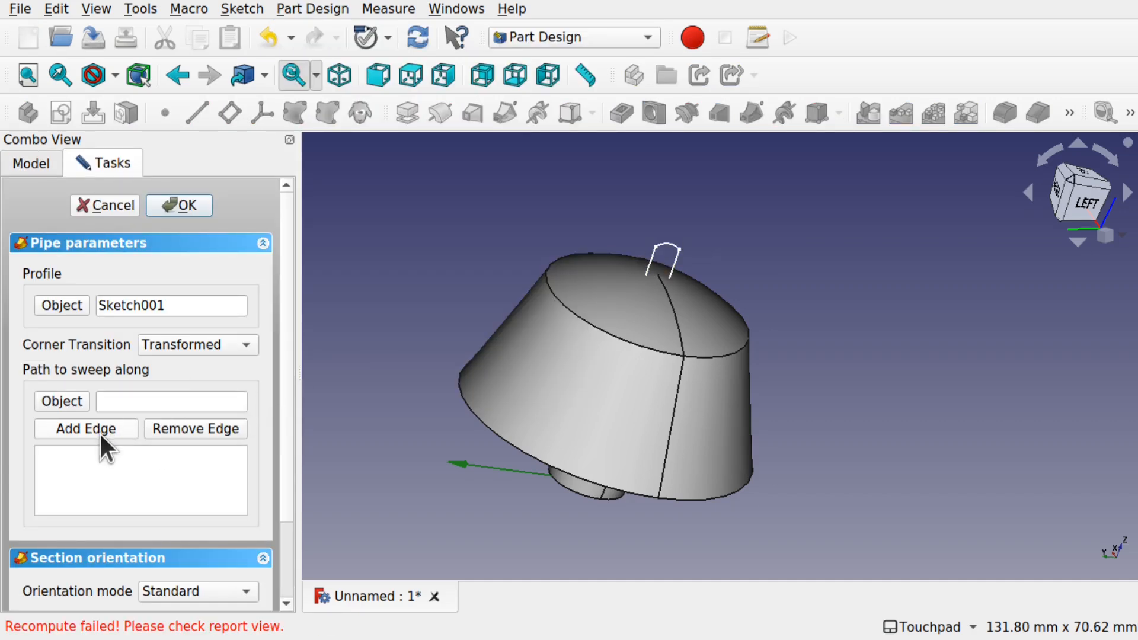
{"action": "left_click", "coordinate": [680, 330]}
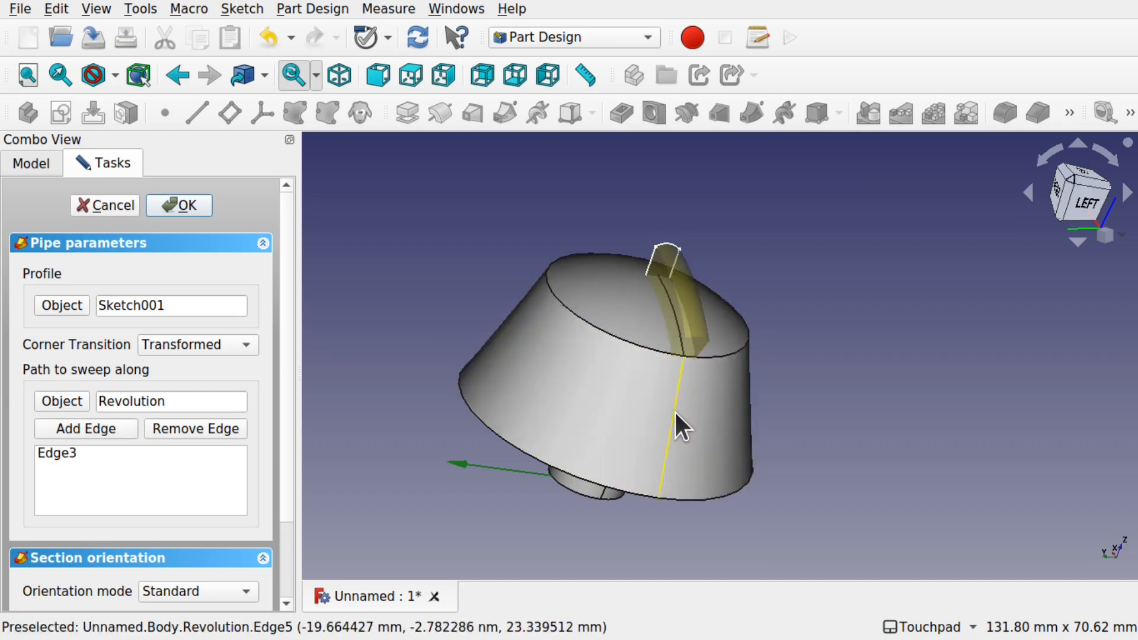
{"action": "left_click", "coordinate": [670, 428]}
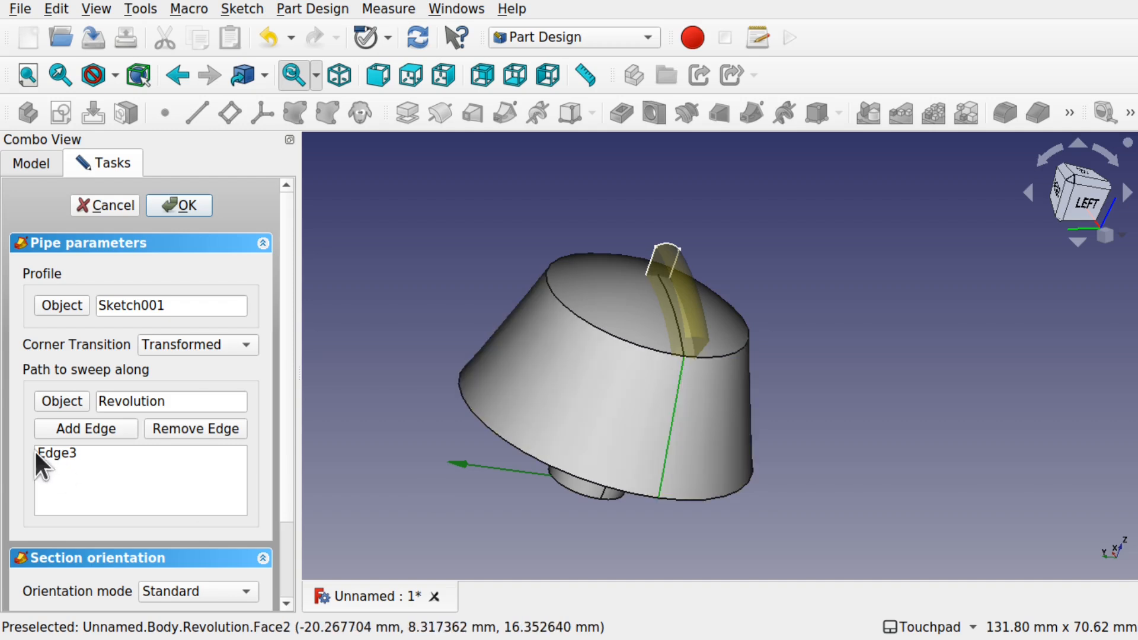
{"action": "left_click", "coordinate": [73, 428]}
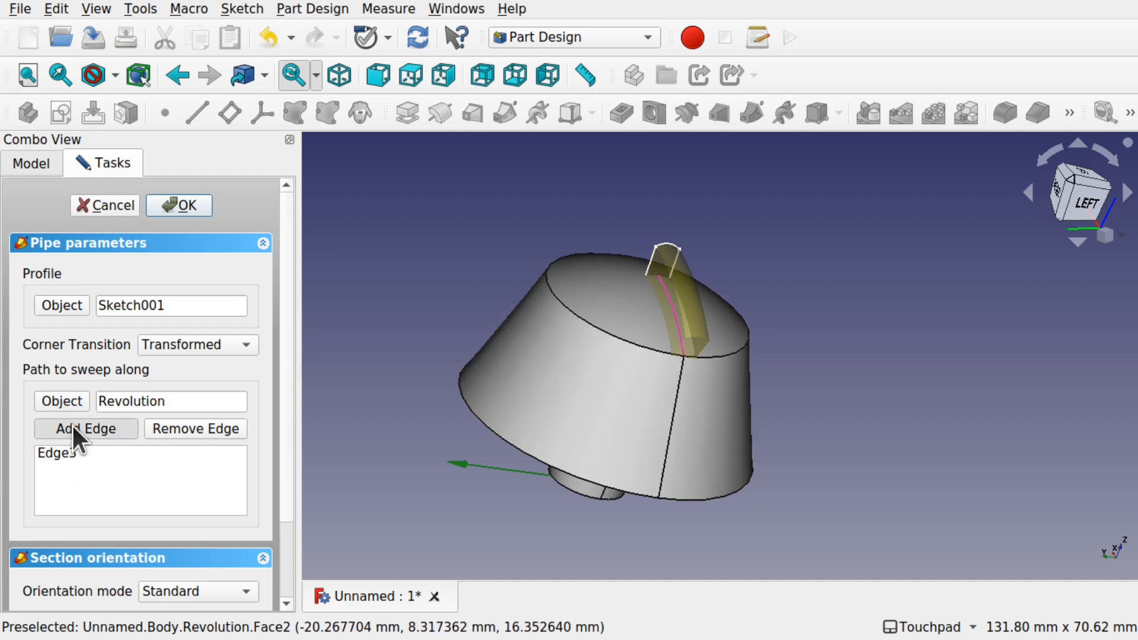
{"action": "left_click", "coordinate": [670, 431]}
{"action": "left_click_drag", "start_coordinate": [669, 432], "coordinate": [658, 501], "text": "alt"}
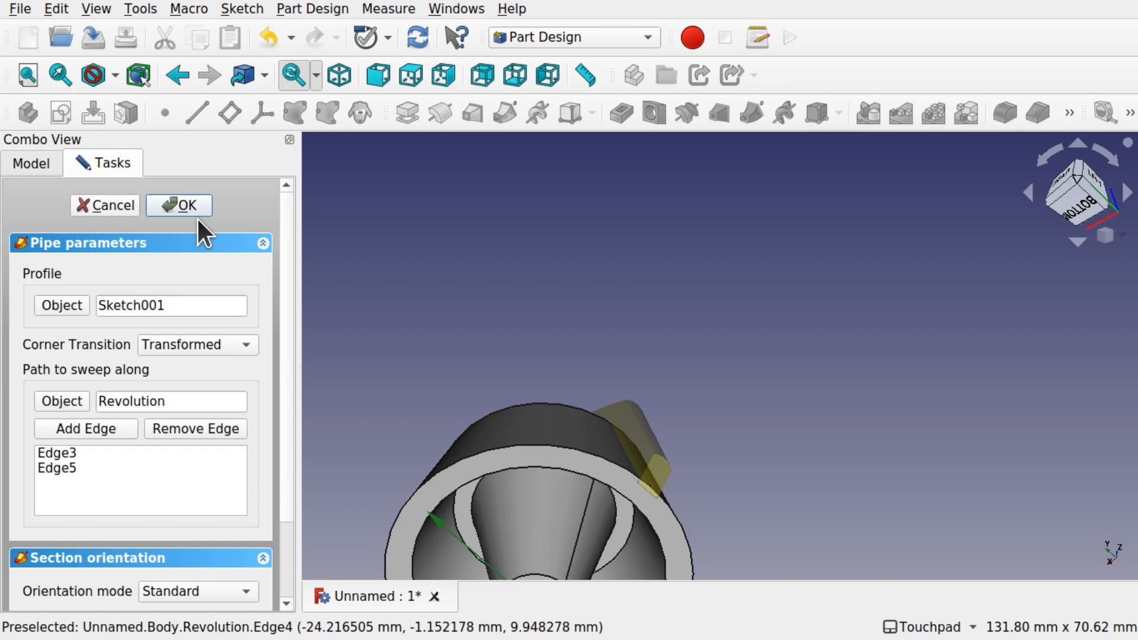
Step: Try the Multisection transform mode for the pipe and cancel the operation
{"action": "scroll", "coordinate": [283, 256], "scroll_direction": "down", "scroll_amount": 3}
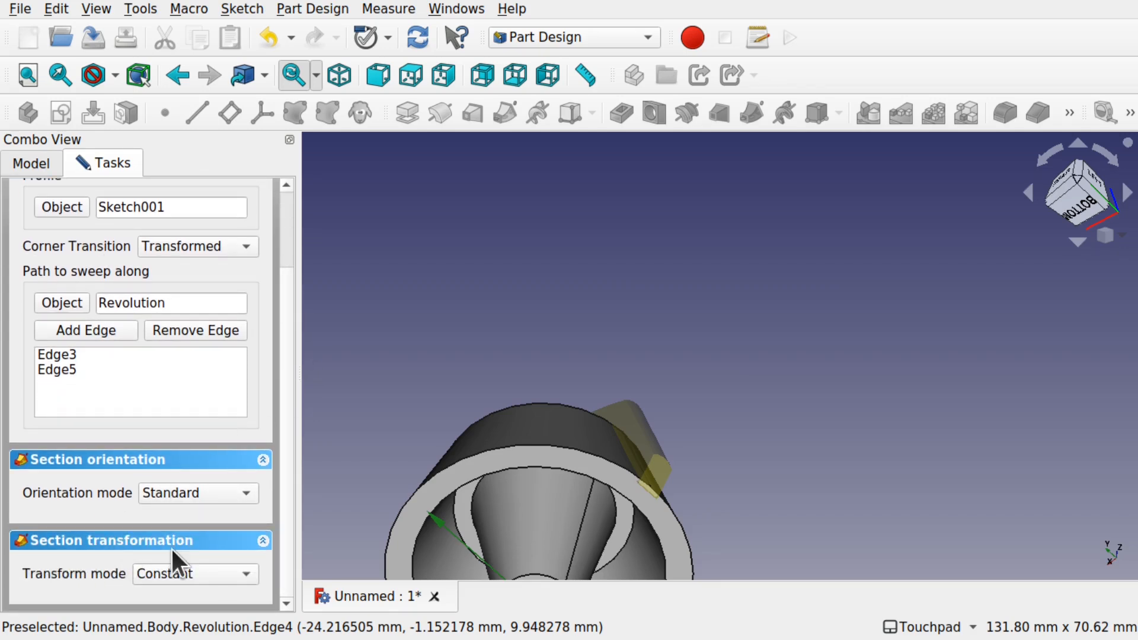
{"action": "left_click", "coordinate": [168, 575]}
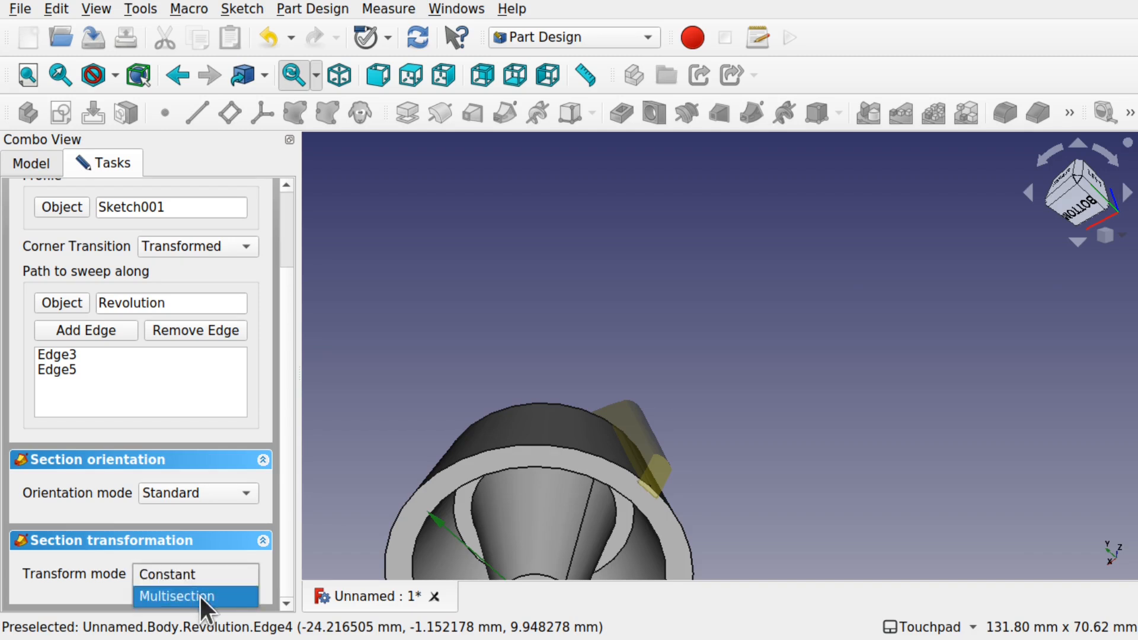
{"action": "left_click", "coordinate": [199, 595]}
{"action": "scroll", "coordinate": [288, 546], "scroll_direction": "down", "scroll_amount": 3}
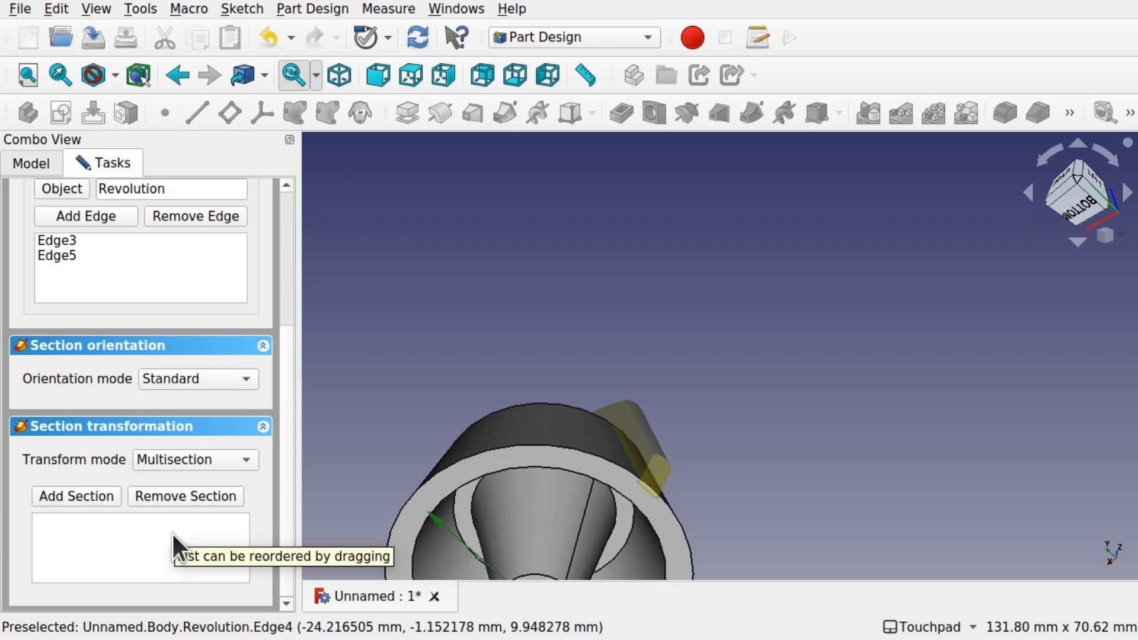
{"action": "scroll", "coordinate": [286, 410], "scroll_direction": "up", "scroll_amount": 5}
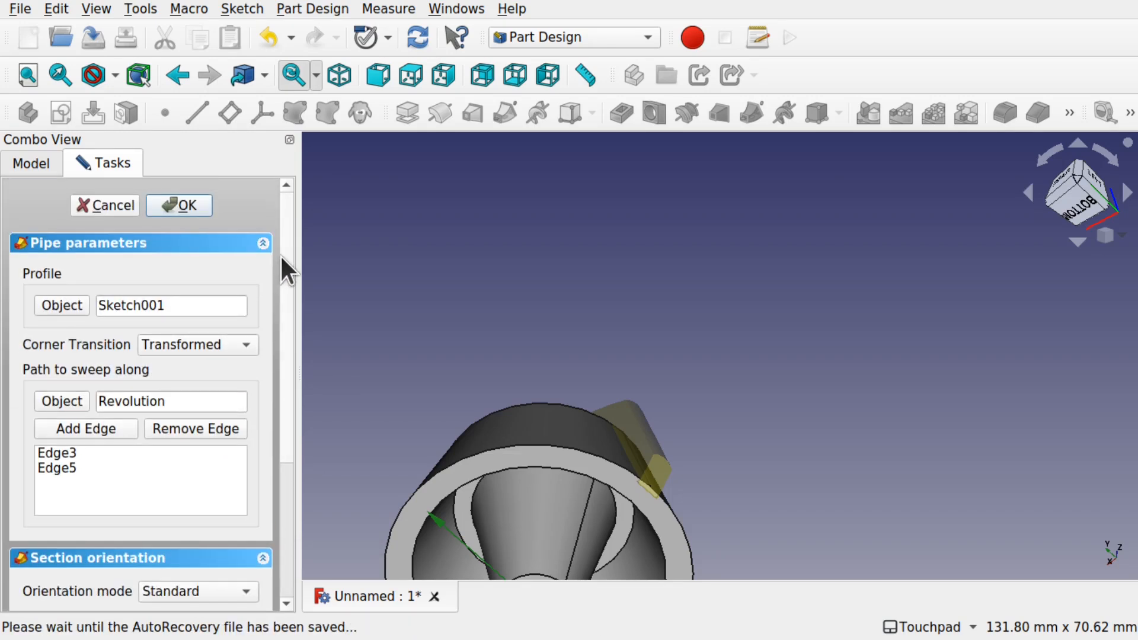
{"action": "left_click", "coordinate": [109, 207]}
Step: Hide the Revolution so that only the arched profile sketch remains in view
{"action": "left_click_drag", "start_coordinate": [702, 428], "coordinate": [646, 503], "text": "alt"}
{"action": "mouse_move", "coordinate": [606, 347]}
{"action": "left_mouse_down", "text": "alt"}
{"action": "mouse_move", "coordinate": [749, 414]}
{"action": "mouse_move", "coordinate": [635, 393]}
{"action": "left_mouse_up", "text": "alt"}
{"action": "left_click_drag", "start_coordinate": [629, 293], "coordinate": [664, 258], "text": "alt"}
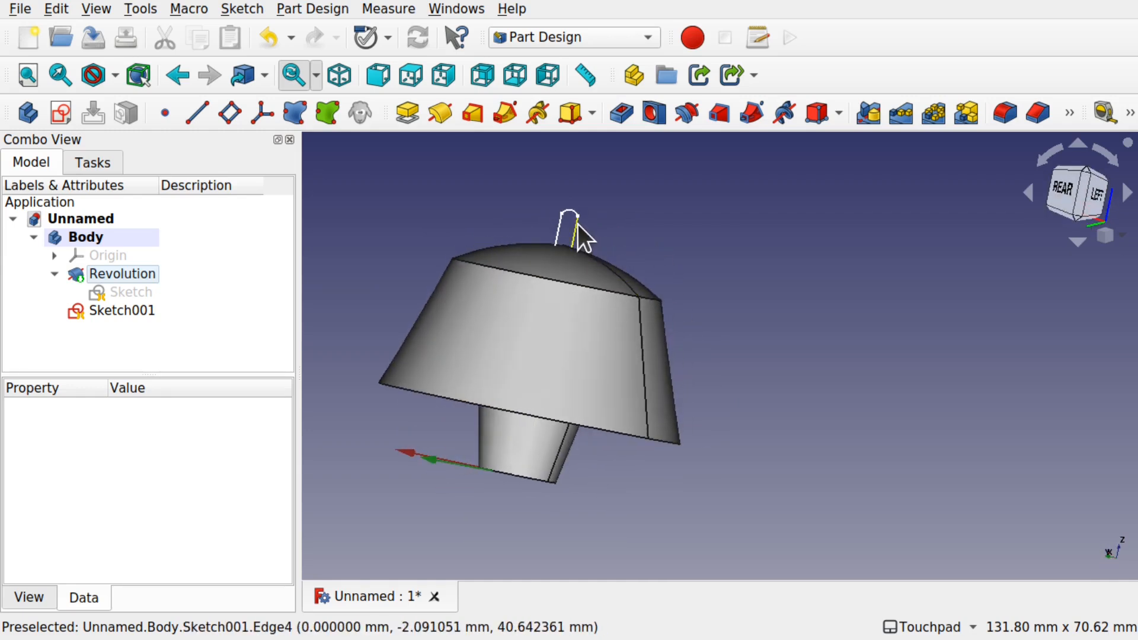
{"action": "scroll", "coordinate": [578, 224], "scroll_direction": "up", "scroll_amount": 2}
{"action": "left_click", "coordinate": [467, 386]}
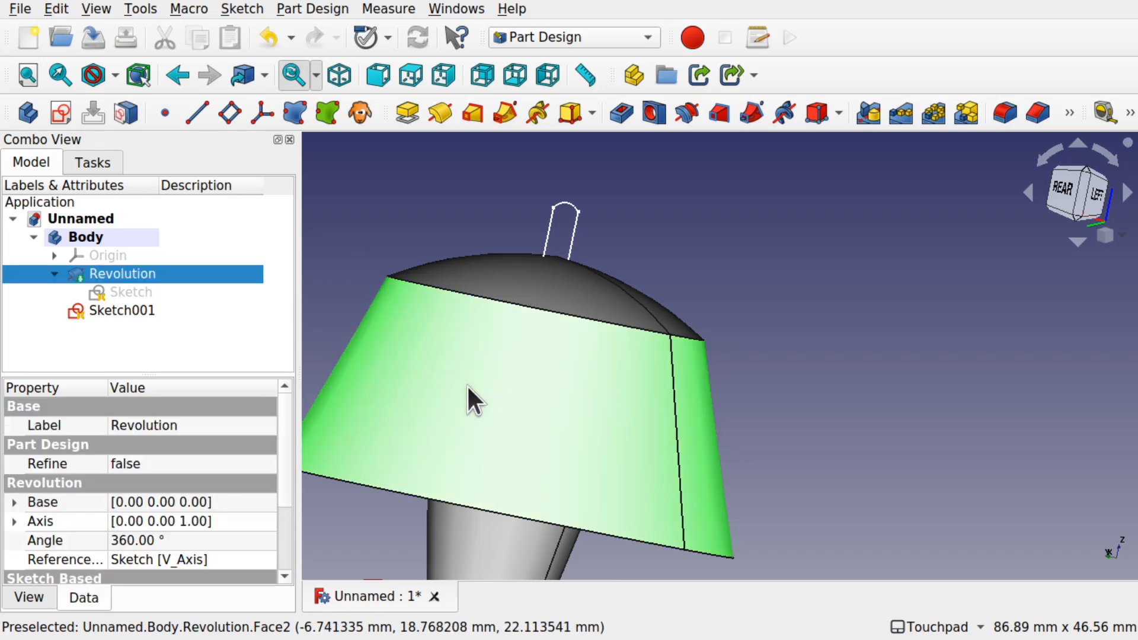
{"action": "key", "text": "space"}
{"action": "left_click_drag", "start_coordinate": [618, 297], "coordinate": [597, 301], "text": "alt"}
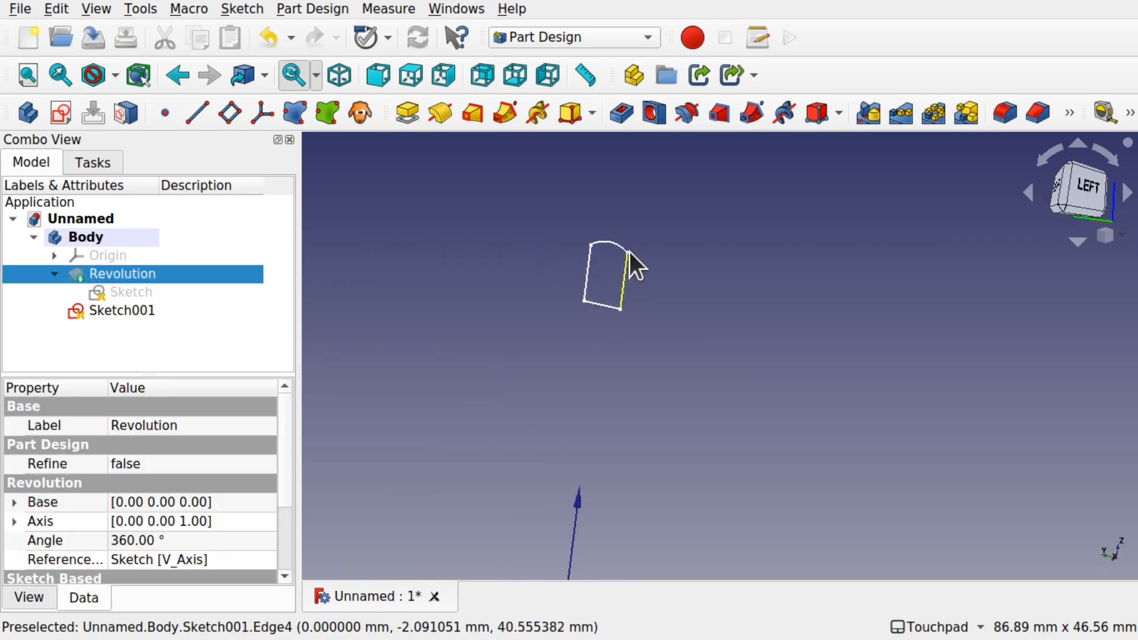
{"action": "mouse_move", "coordinate": [602, 353]}
{"action": "left_mouse_down", "text": "alt"}
{"action": "mouse_move", "coordinate": [648, 374]}
{"action": "mouse_move", "coordinate": [639, 371]}
{"action": "left_mouse_up", "text": "alt"}
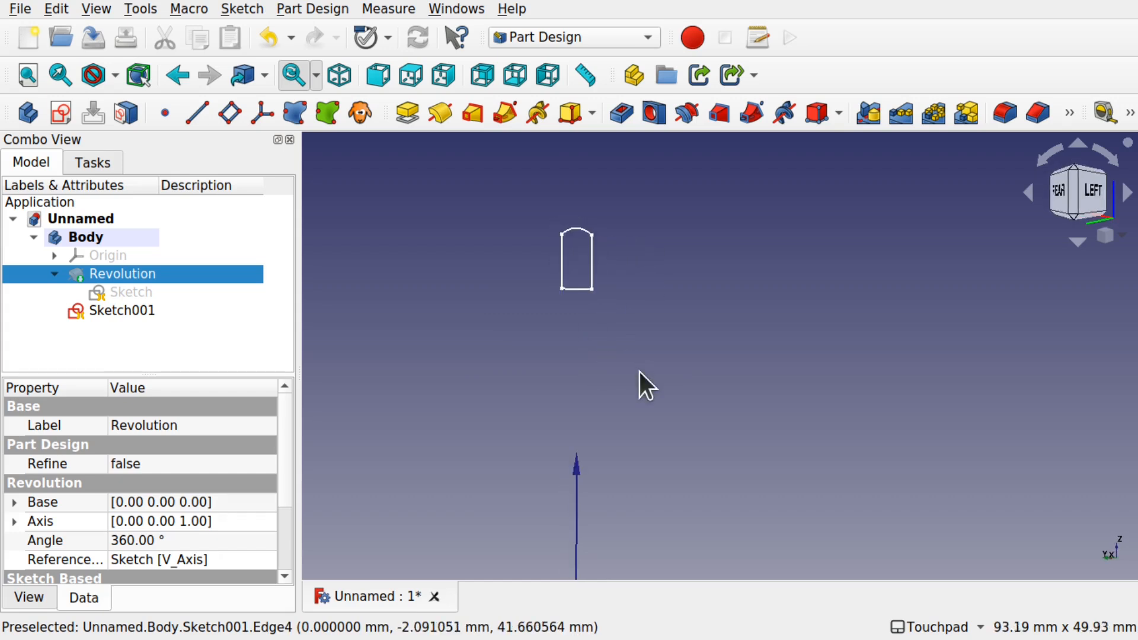
Step: Show the Revolution again and start a new sketch on the flat outer rim face at its underside
{"action": "scroll", "coordinate": [639, 372], "scroll_direction": "down", "scroll_amount": 2}
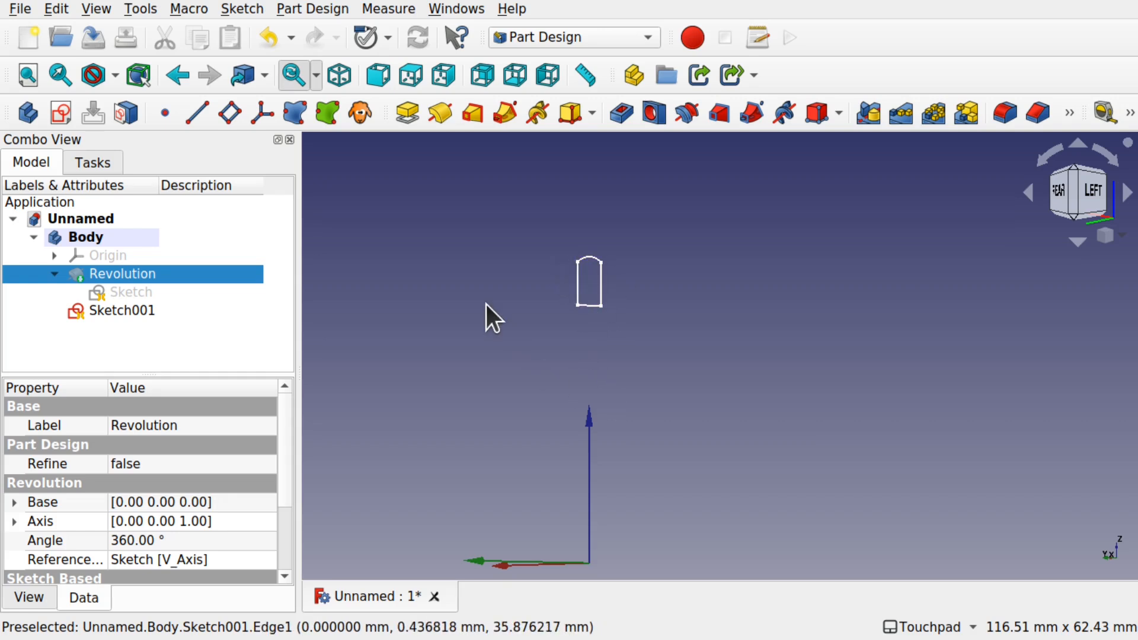
{"action": "key", "text": "space"}
{"action": "left_click_drag", "start_coordinate": [850, 359], "coordinate": [716, 266], "text": "alt"}
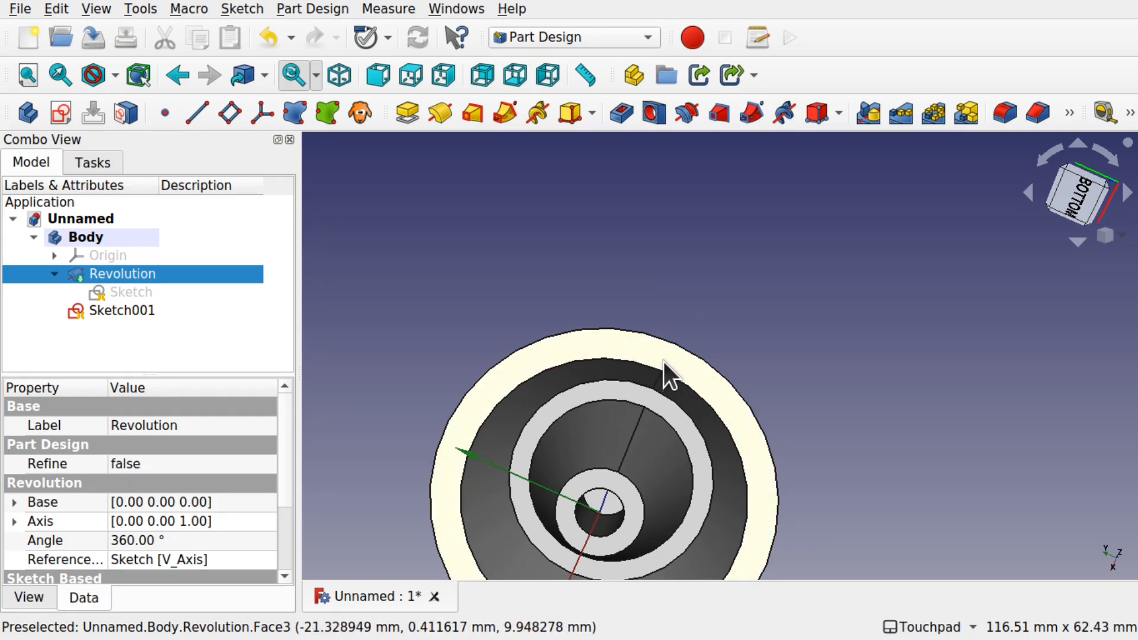
{"action": "left_click", "coordinate": [648, 347]}
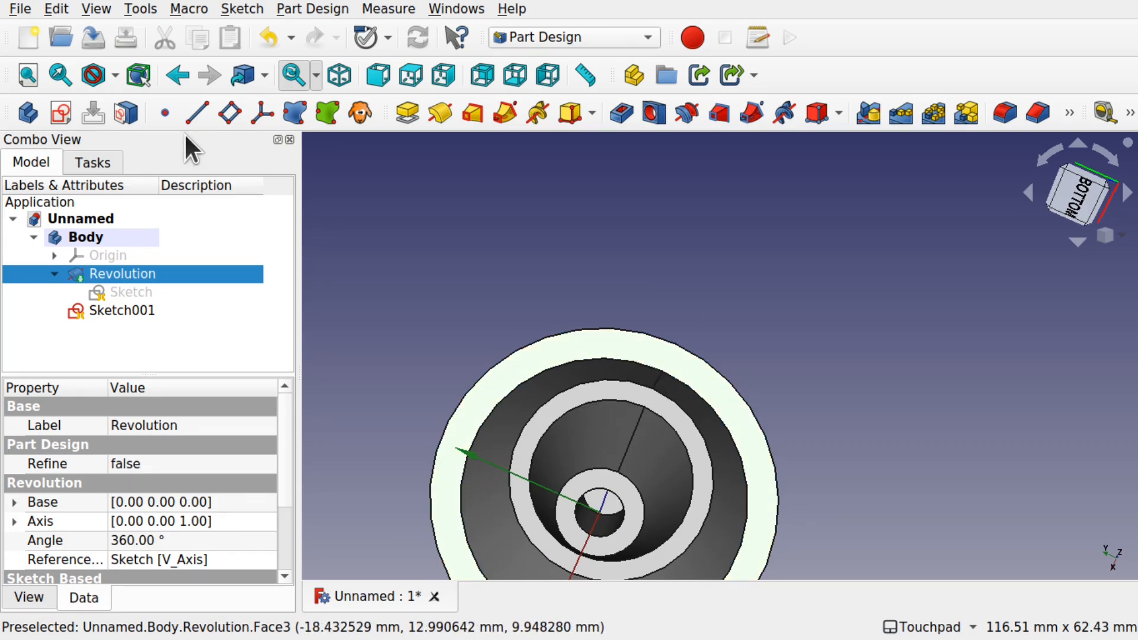
{"action": "left_click", "coordinate": [60, 111]}
Step: Sketch a small rectangle across the horizontal sketch axis, straddling the outer edge of the Revolution's rim
{"action": "mouse_move", "coordinate": [812, 340]}
{"action": "left_mouse_down", "text": "alt"}
{"action": "mouse_move", "coordinate": [762, 376]}
{"action": "mouse_move", "coordinate": [770, 400]}
{"action": "mouse_move", "coordinate": [879, 444]}
{"action": "mouse_move", "coordinate": [657, 340]}
{"action": "mouse_move", "coordinate": [668, 282]}
{"action": "mouse_move", "coordinate": [681, 279]}
{"action": "mouse_move", "coordinate": [707, 410]}
{"action": "left_mouse_up", "text": "alt"}
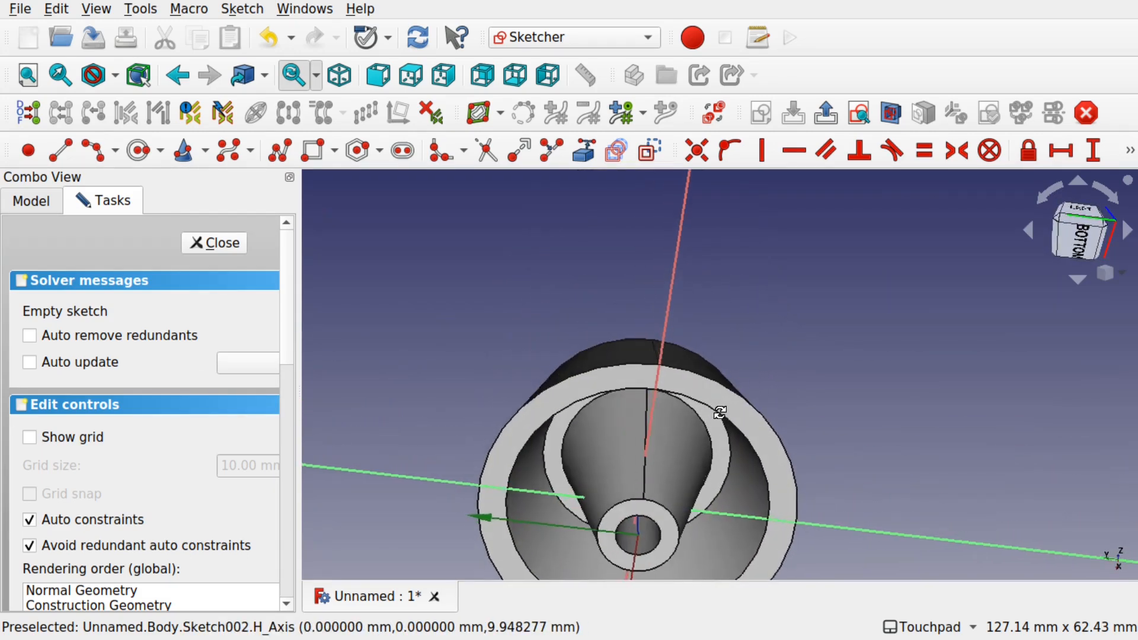
{"action": "scroll", "coordinate": [647, 394], "scroll_direction": "up", "scroll_amount": 3}
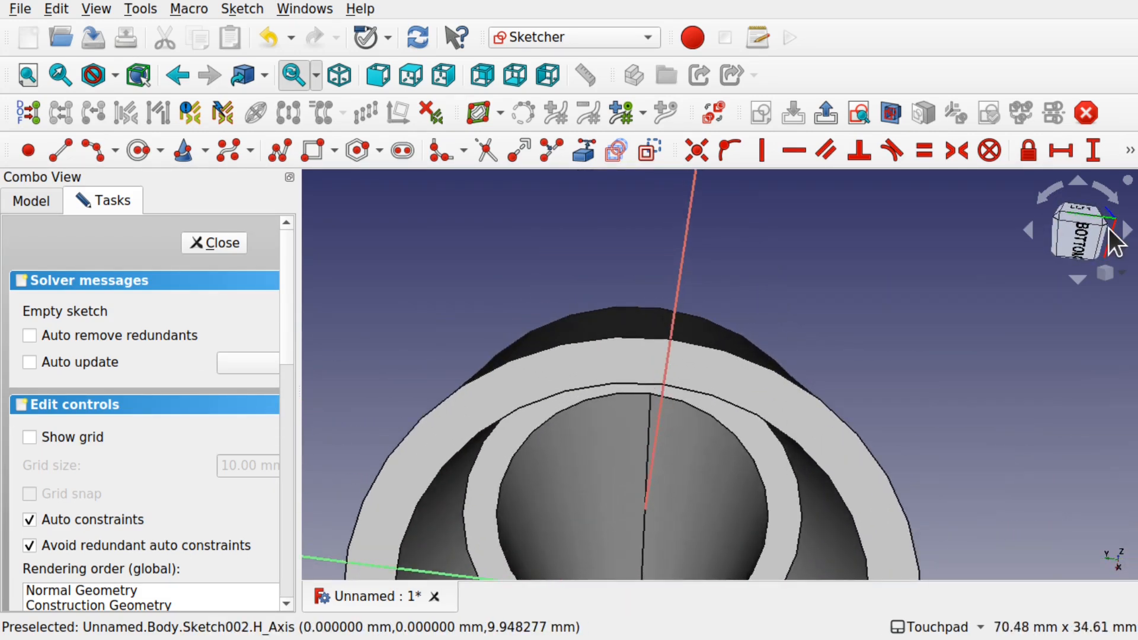
{"action": "left_click", "coordinate": [1087, 235]}
{"action": "left_click_drag", "start_coordinate": [665, 276], "coordinate": [675, 331], "text": "alt"}
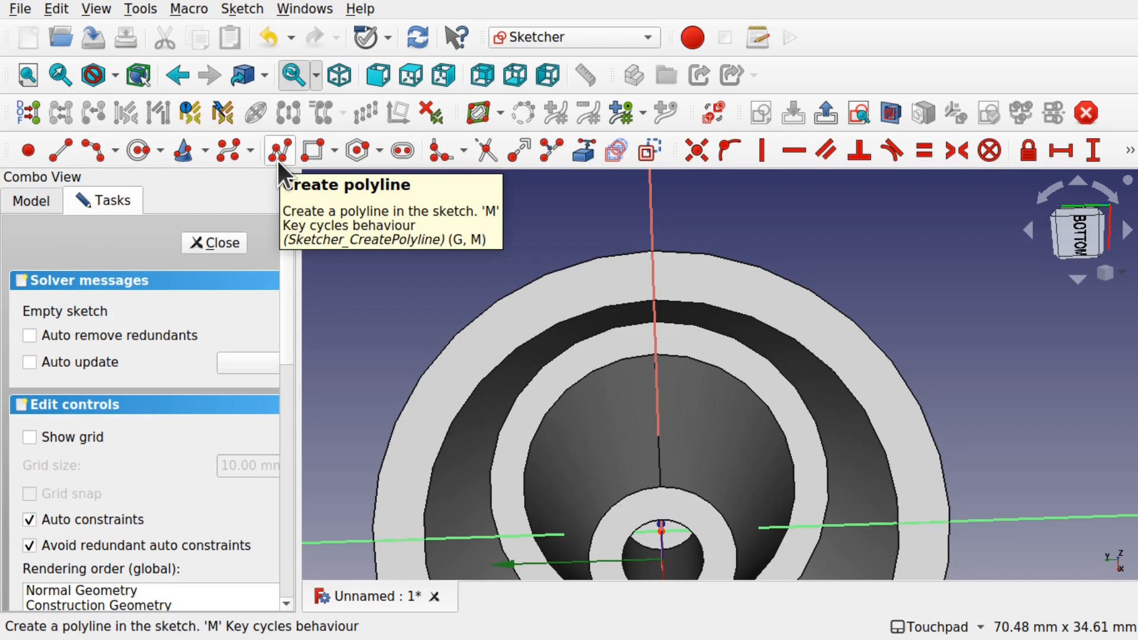
{"action": "left_click", "coordinate": [309, 152]}
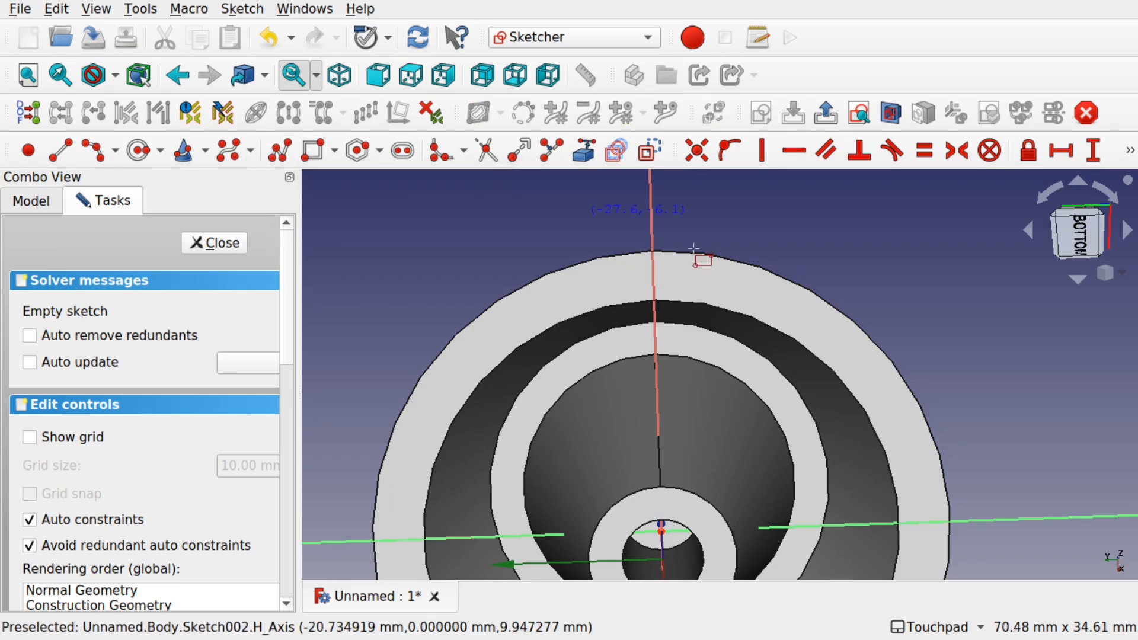
{"action": "left_click", "coordinate": [628, 221]}
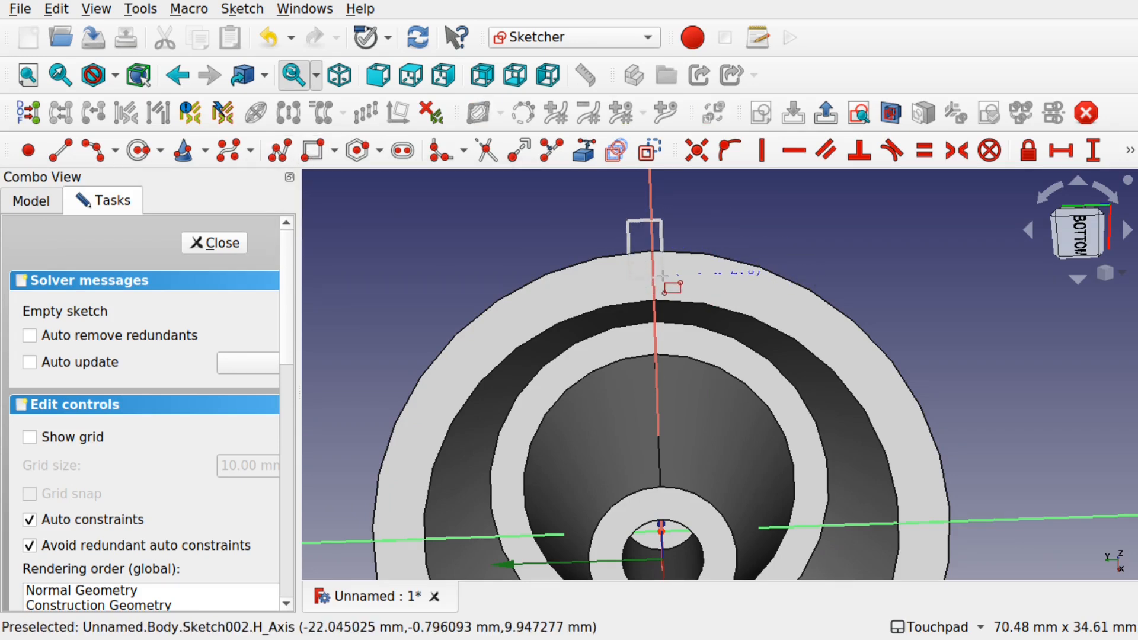
{"action": "left_click", "coordinate": [668, 282]}
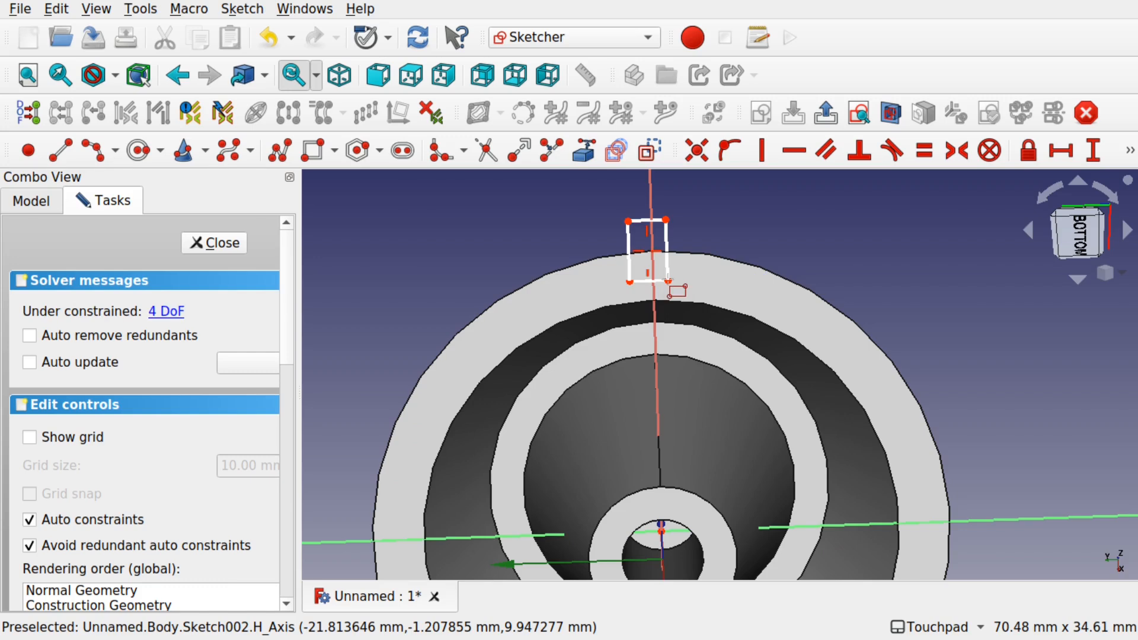
{"action": "key", "text": "Escape"}
Step: Delete the rectangle's outermost short side and close the gap with an arc between the two open corners
{"action": "left_click", "coordinate": [642, 223]}
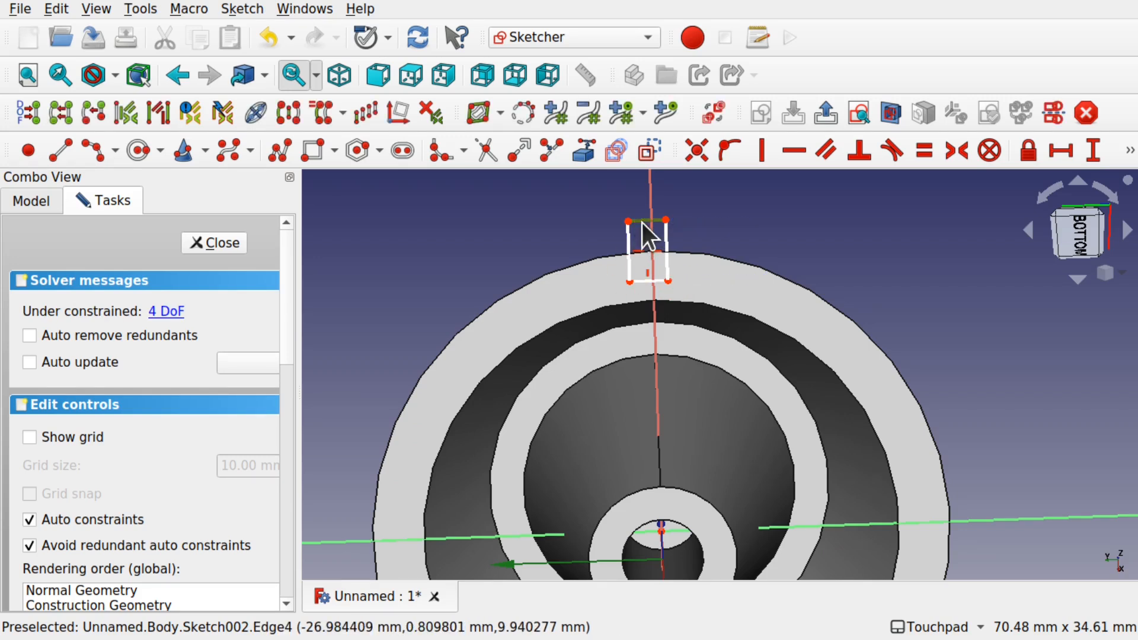
{"action": "key", "text": "Delete"}
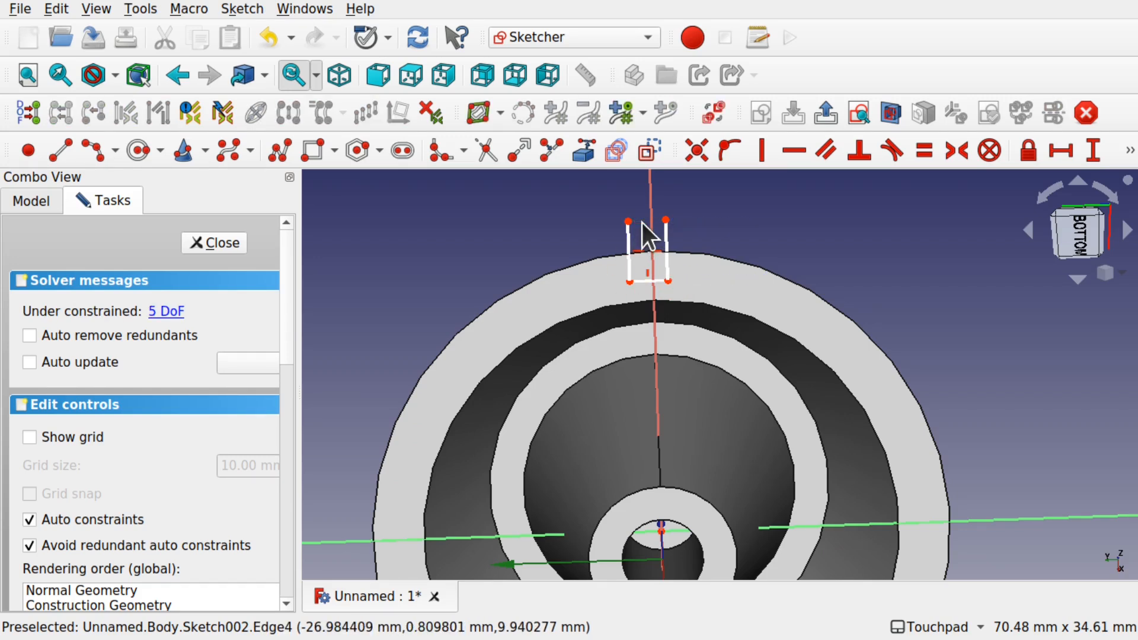
{"action": "left_click", "coordinate": [92, 157]}
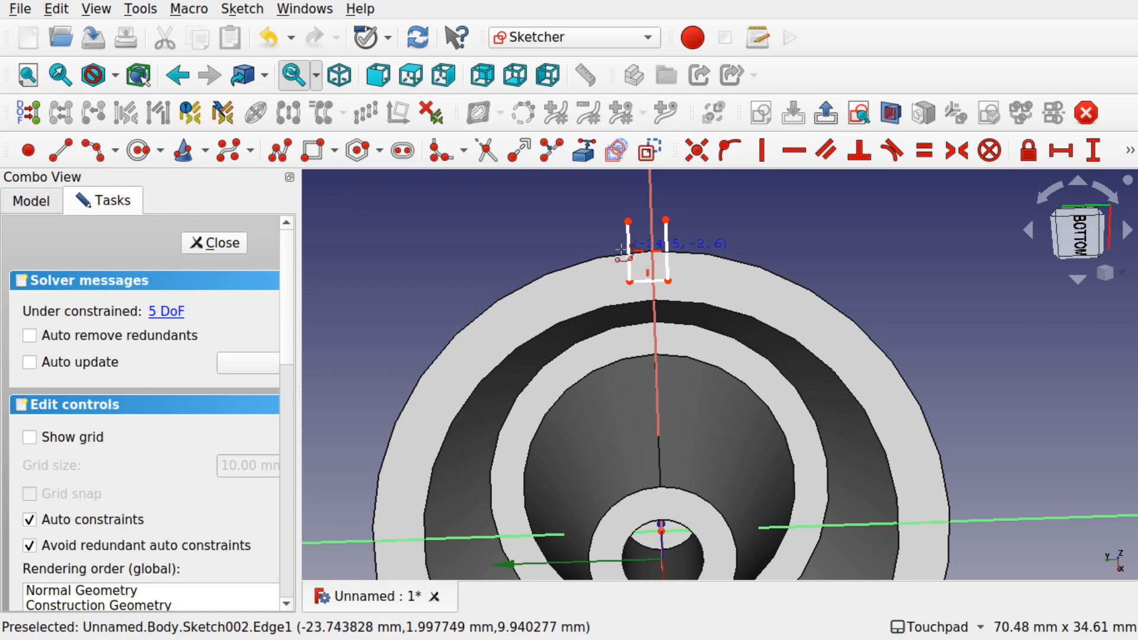
{"action": "left_click", "coordinate": [647, 221]}
{"action": "scroll", "coordinate": [666, 220], "scroll_direction": "up", "scroll_amount": 4}
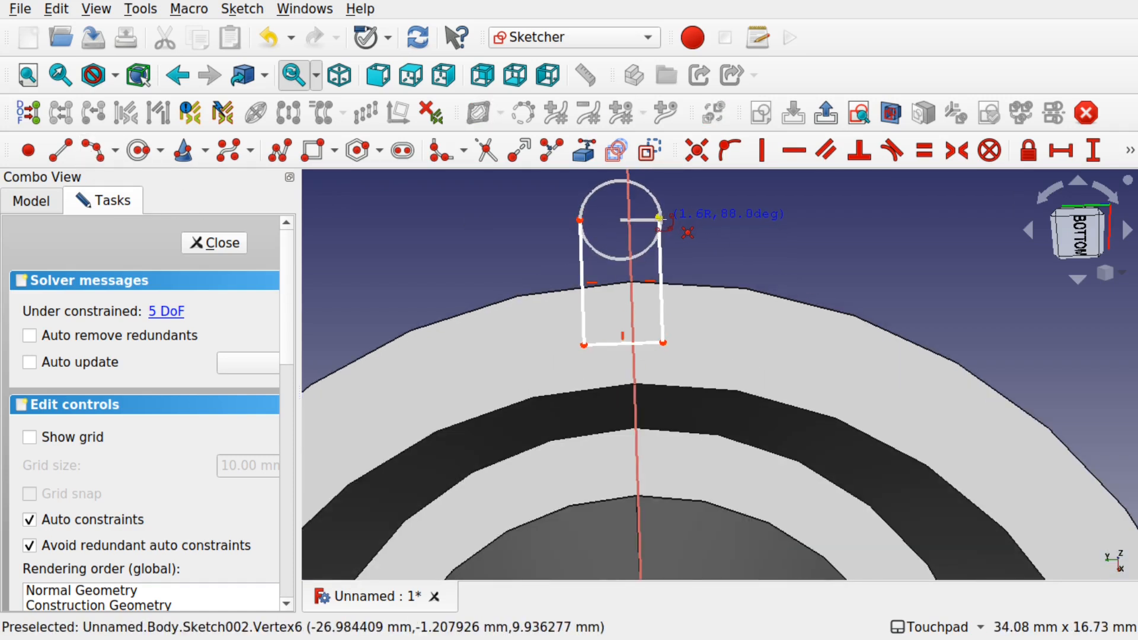
{"action": "left_click", "coordinate": [659, 217]}
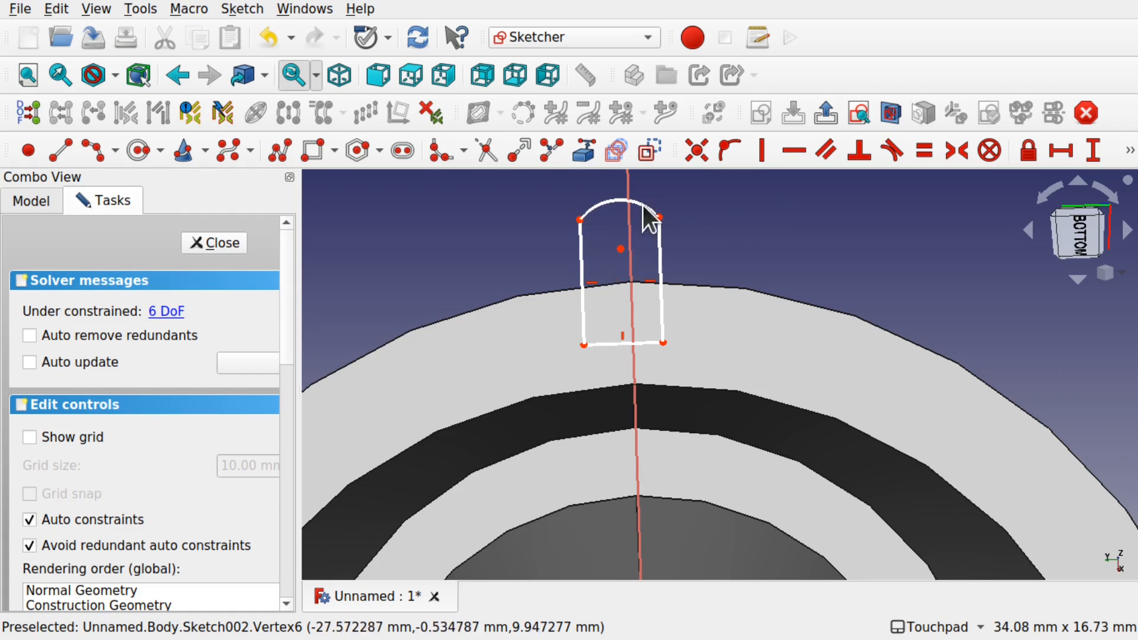
Step: Constrain the arc's centre onto the horizontal sketch axis and make the profile's two long sides equal
{"action": "left_click", "coordinate": [620, 249]}
{"action": "left_click", "coordinate": [630, 278]}
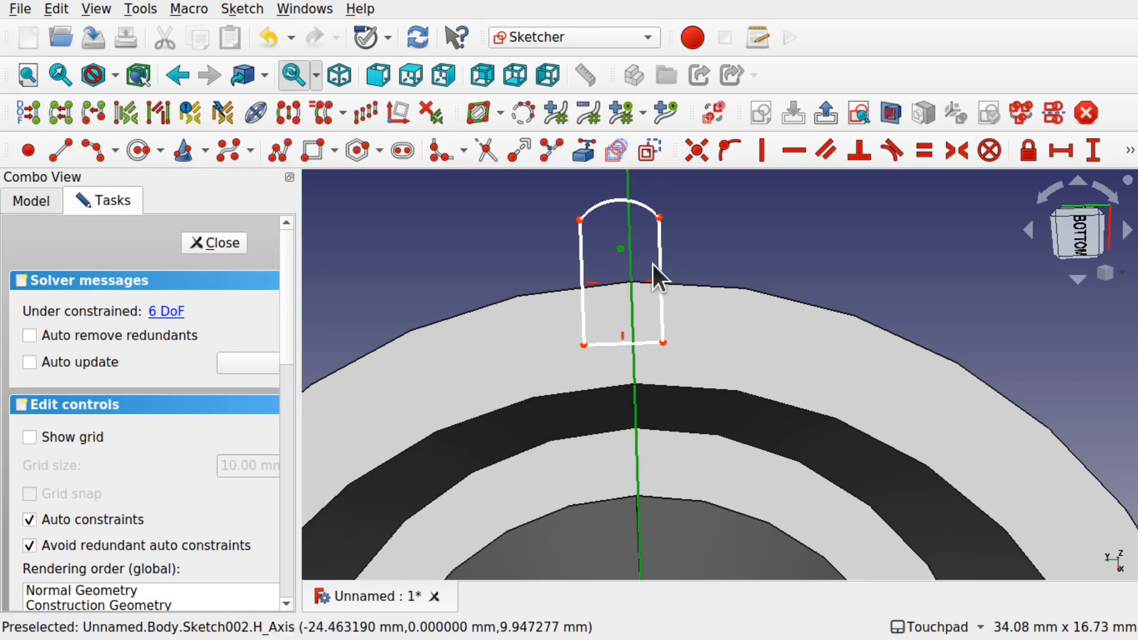
{"action": "left_click", "coordinate": [728, 152]}
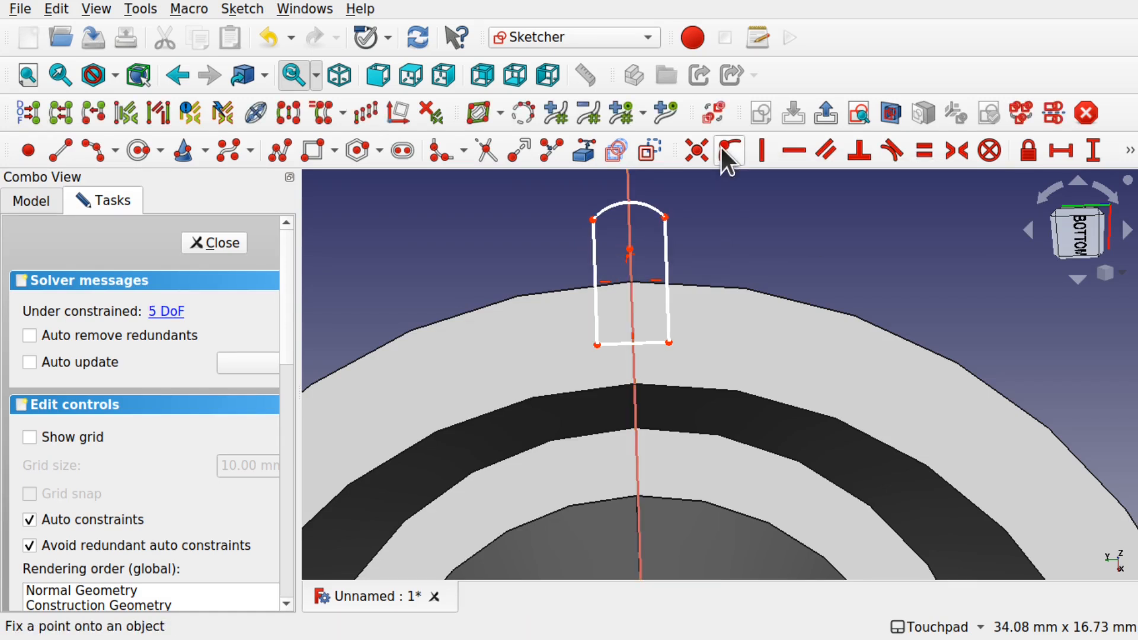
{"action": "left_click", "coordinate": [668, 255]}
{"action": "left_click", "coordinate": [596, 276]}
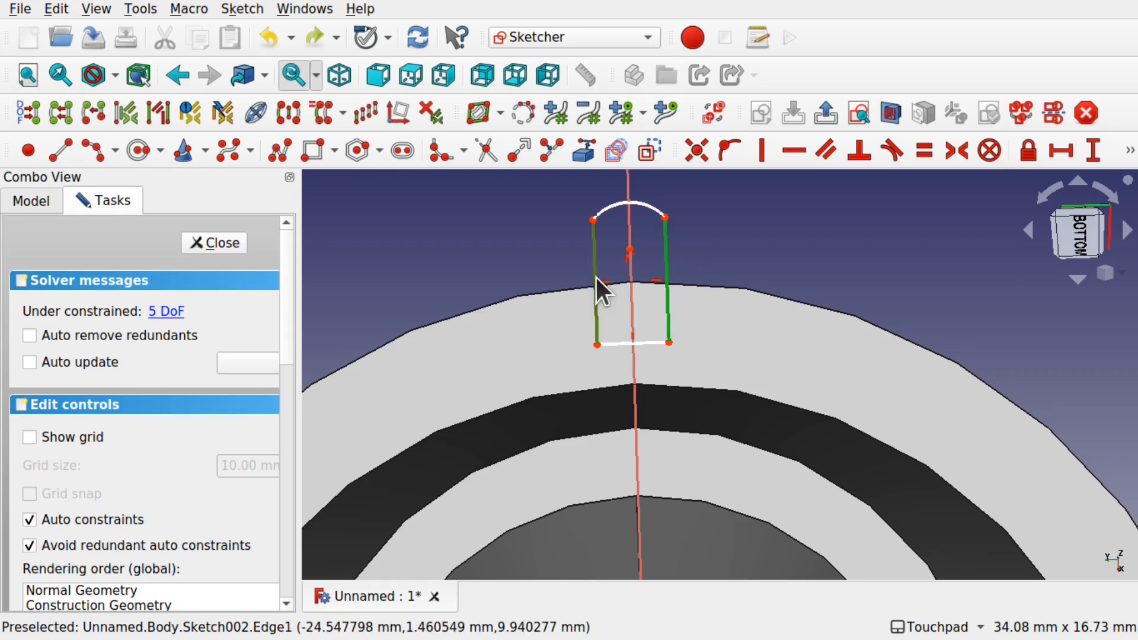
{"action": "left_click", "coordinate": [923, 151]}
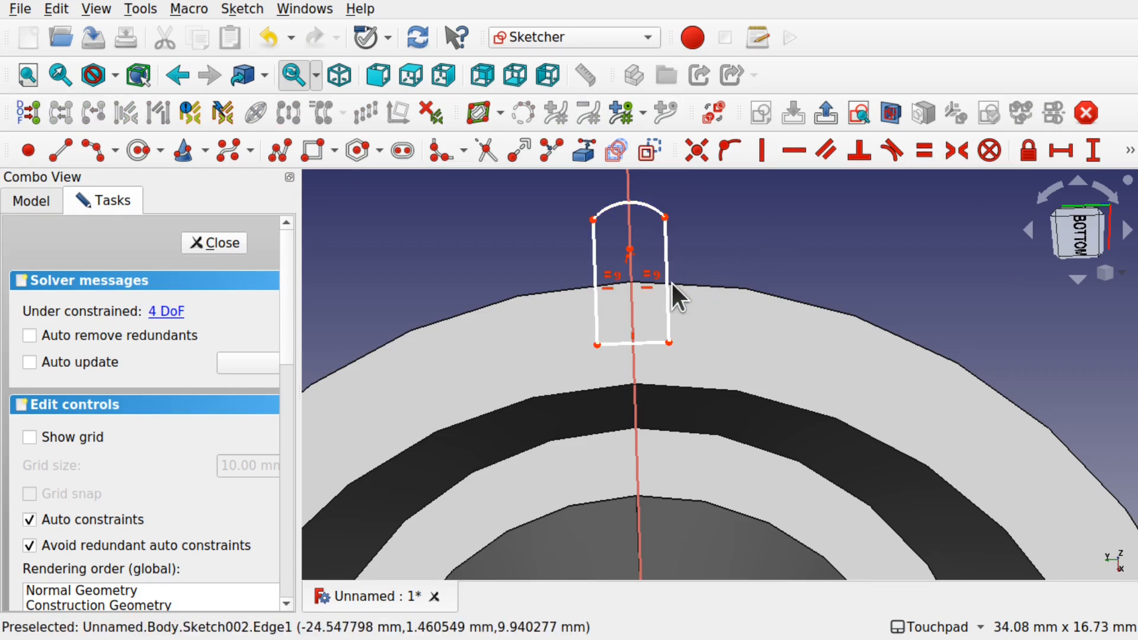
Step: Shrink the arched profile by moving its sides inward so it is a small shape at the rim's outer edge
{"action": "left_click_drag", "start_coordinate": [678, 280], "coordinate": [666, 312]}
{"action": "left_click_drag", "start_coordinate": [638, 372], "coordinate": [638, 306]}
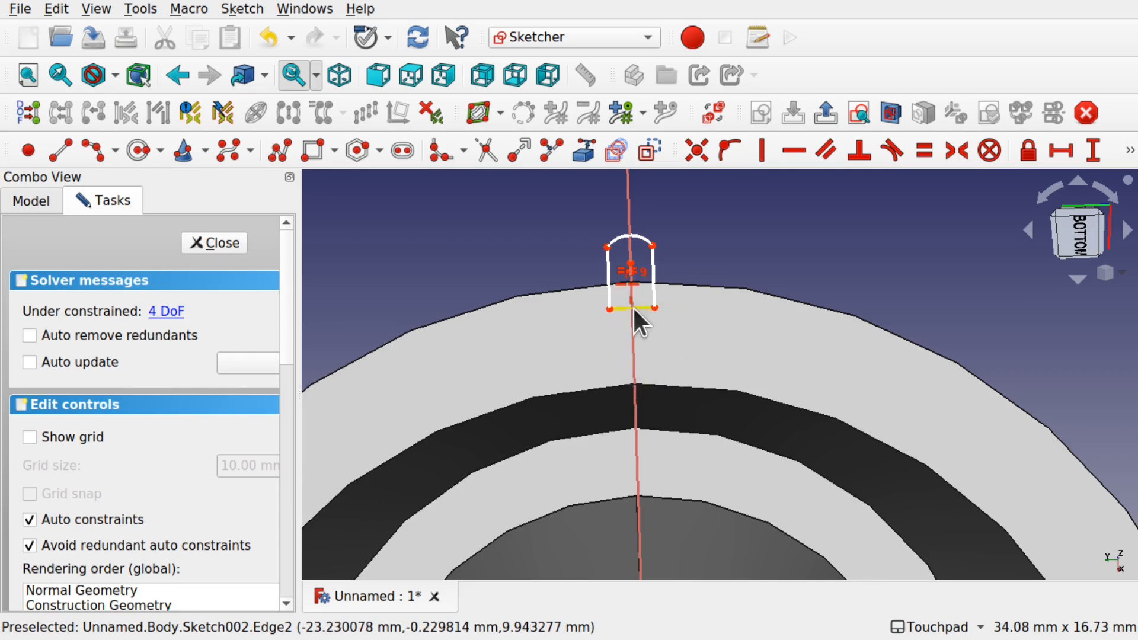
{"action": "left_click_drag", "start_coordinate": [653, 256], "coordinate": [650, 264]}
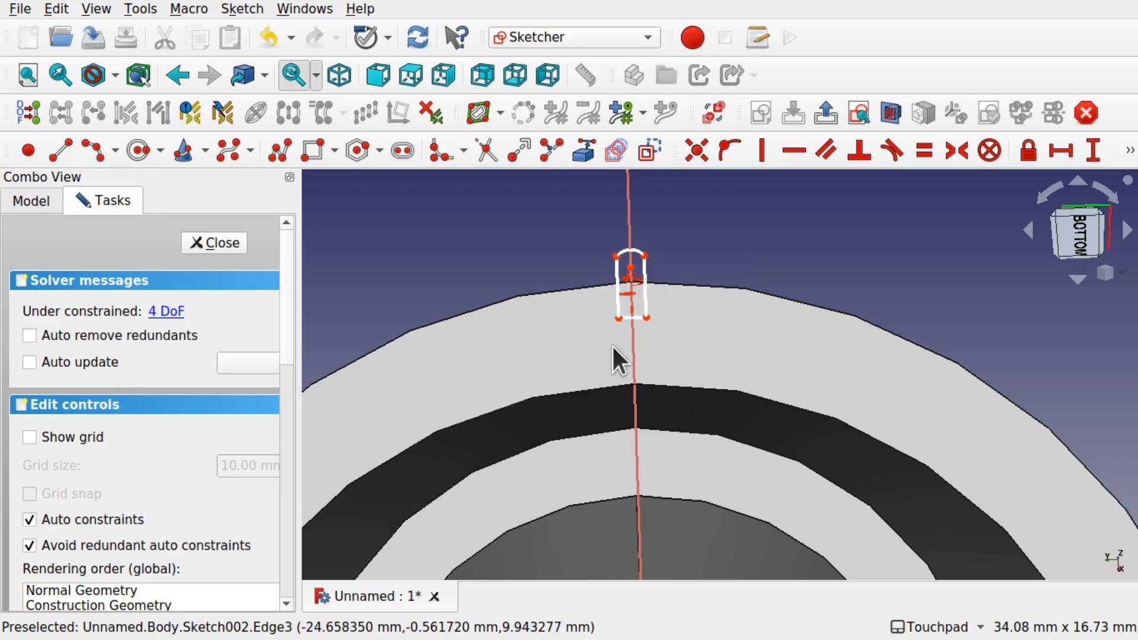
{"action": "mouse_move", "coordinate": [640, 316]}
{"action": "left_mouse_down"}
{"action": "mouse_move", "coordinate": [645, 294]}
{"action": "mouse_move", "coordinate": [635, 298]}
{"action": "left_mouse_up"}
Step: Close the small rim profile sketch and deselect it
{"action": "left_click", "coordinate": [226, 244]}
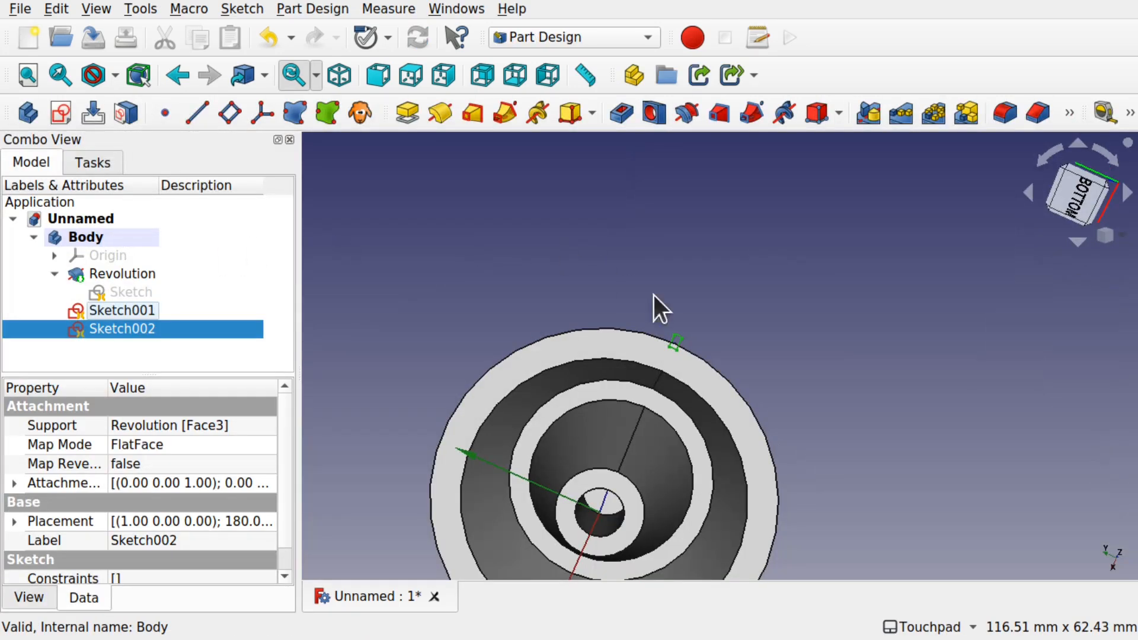
{"action": "left_click_drag", "start_coordinate": [701, 349], "coordinate": [740, 470], "text": "shift"}
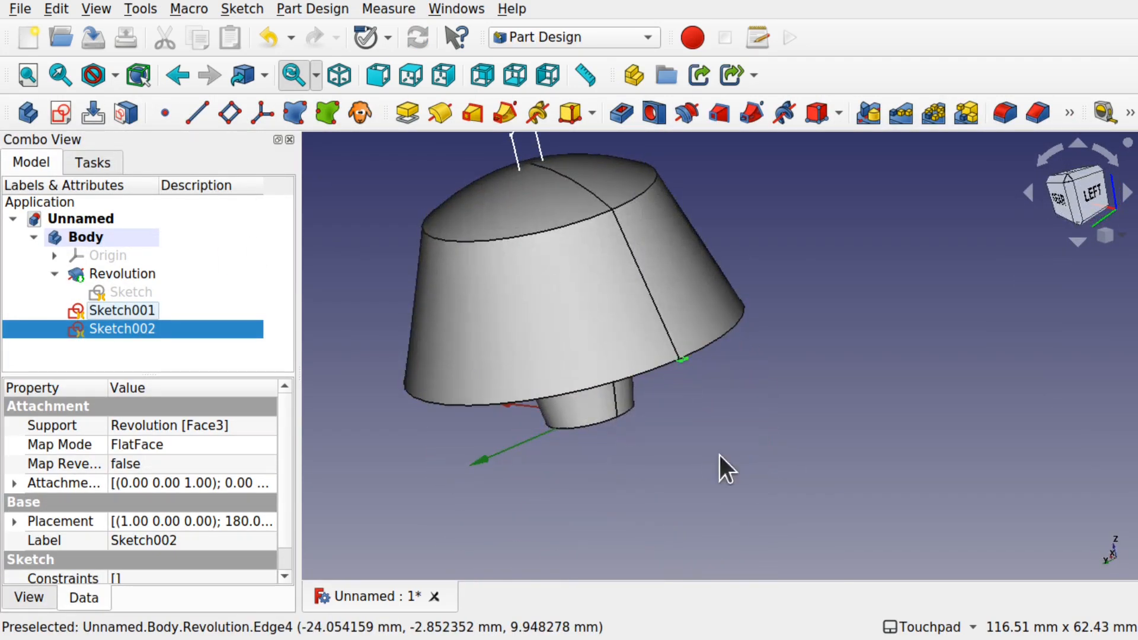
{"action": "left_click_drag", "start_coordinate": [614, 293], "coordinate": [606, 253], "text": "shift"}
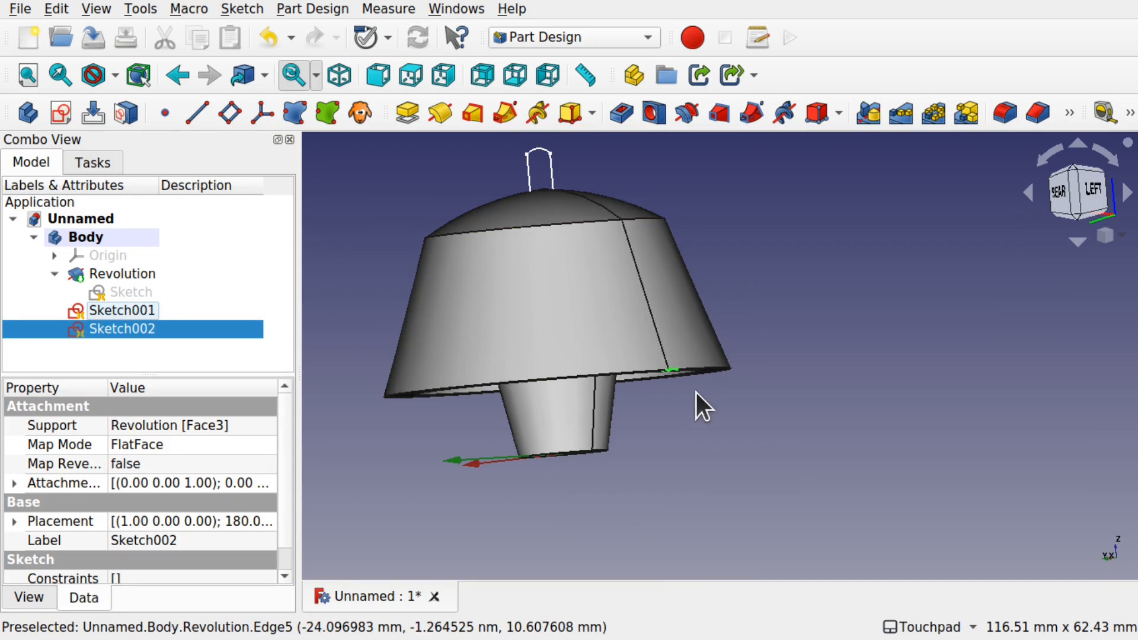
{"action": "left_click", "coordinate": [756, 379]}
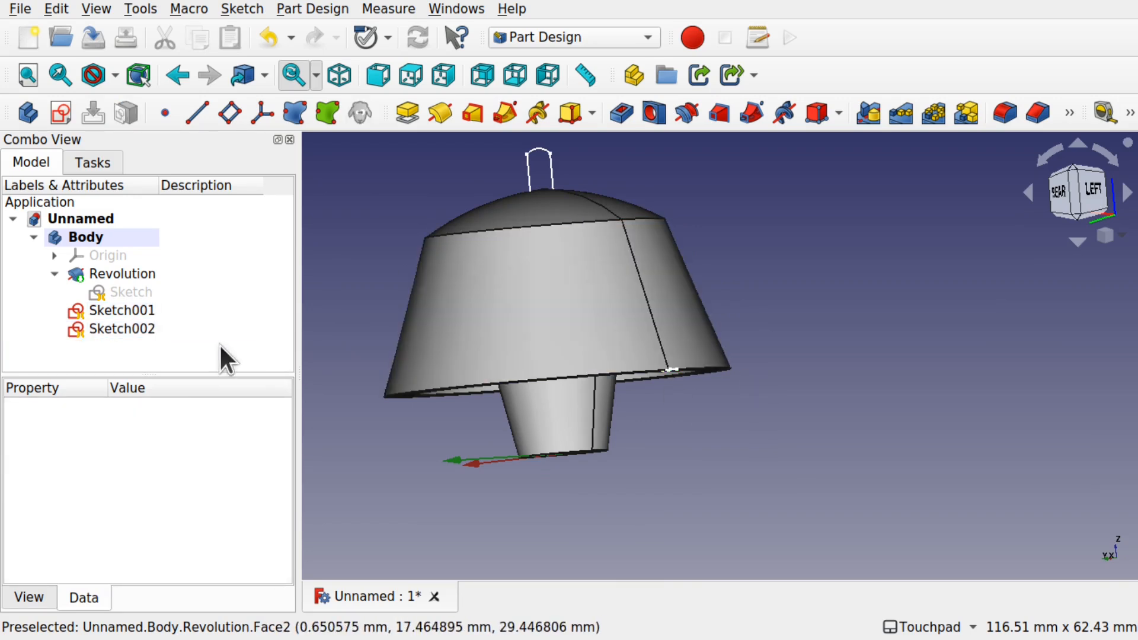
Step: Start an Additive Pipe of Sketch001 along the Revolution's dome edge and adjoining side edge, Edge3 and Edge5
{"action": "left_click", "coordinate": [148, 308]}
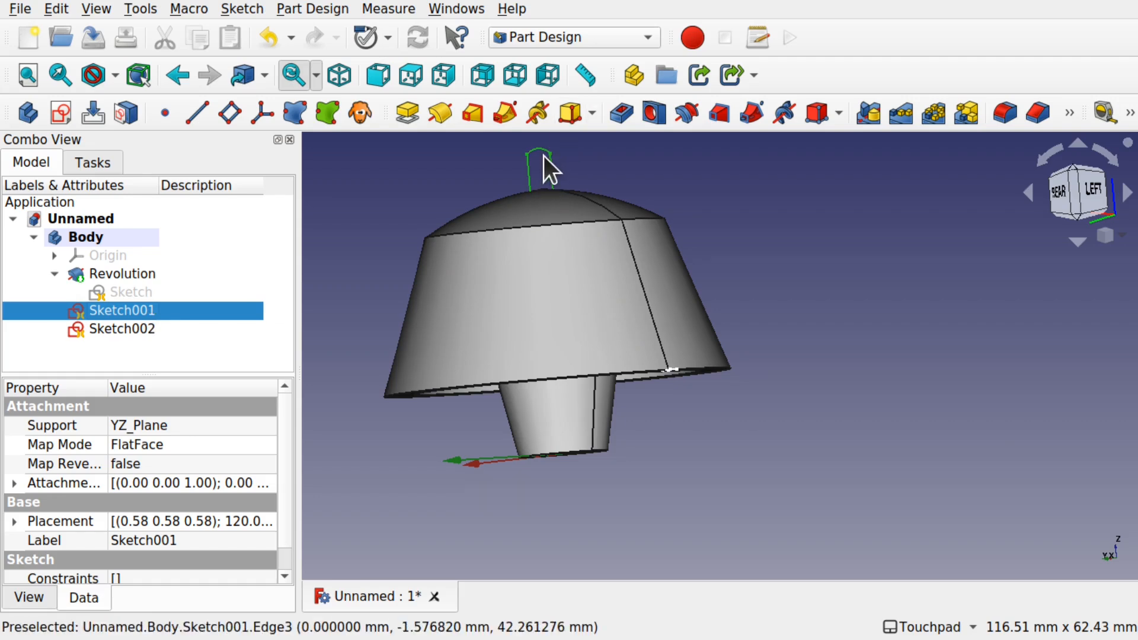
{"action": "middle_click_drag", "start_coordinate": [431, 188], "coordinate": [471, 246], "text": "shift"}
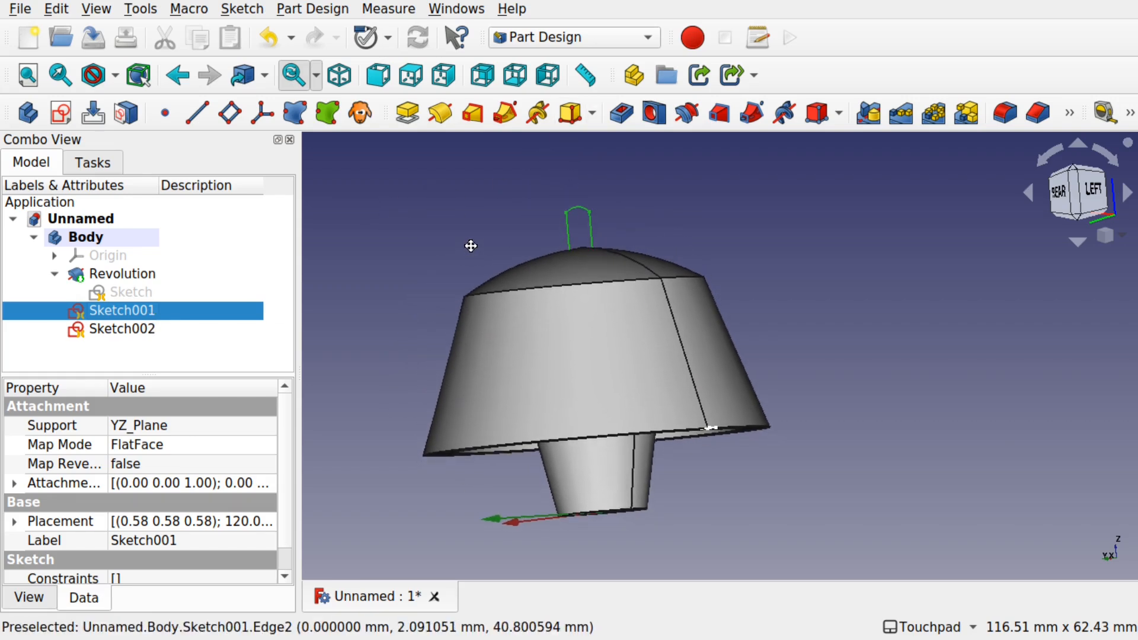
{"action": "left_click", "coordinate": [504, 120]}
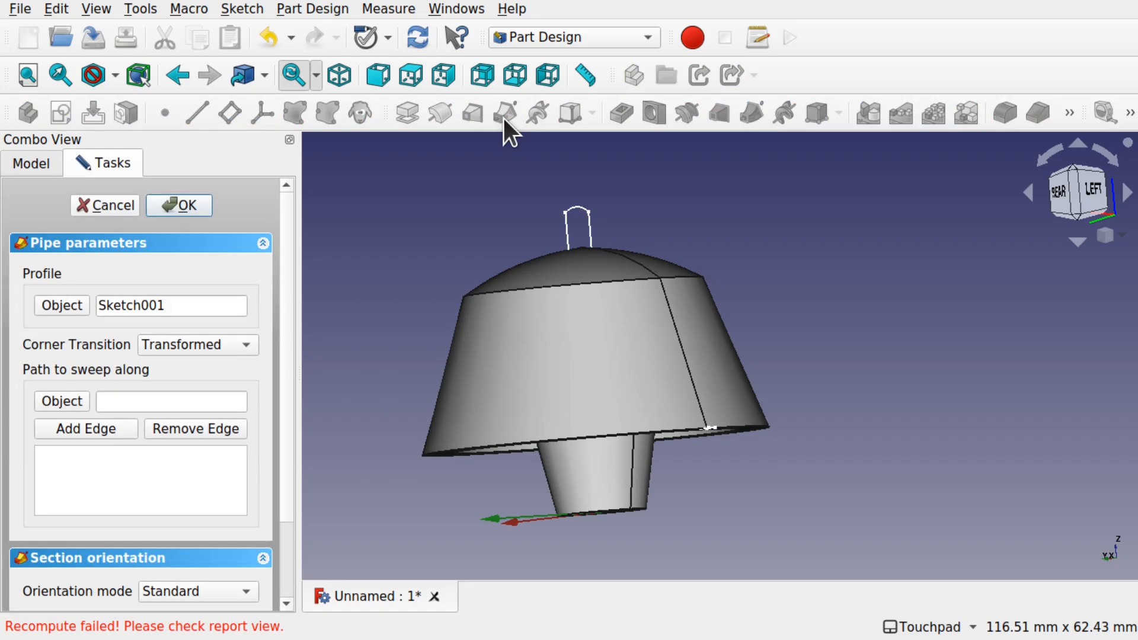
{"action": "left_click", "coordinate": [101, 430]}
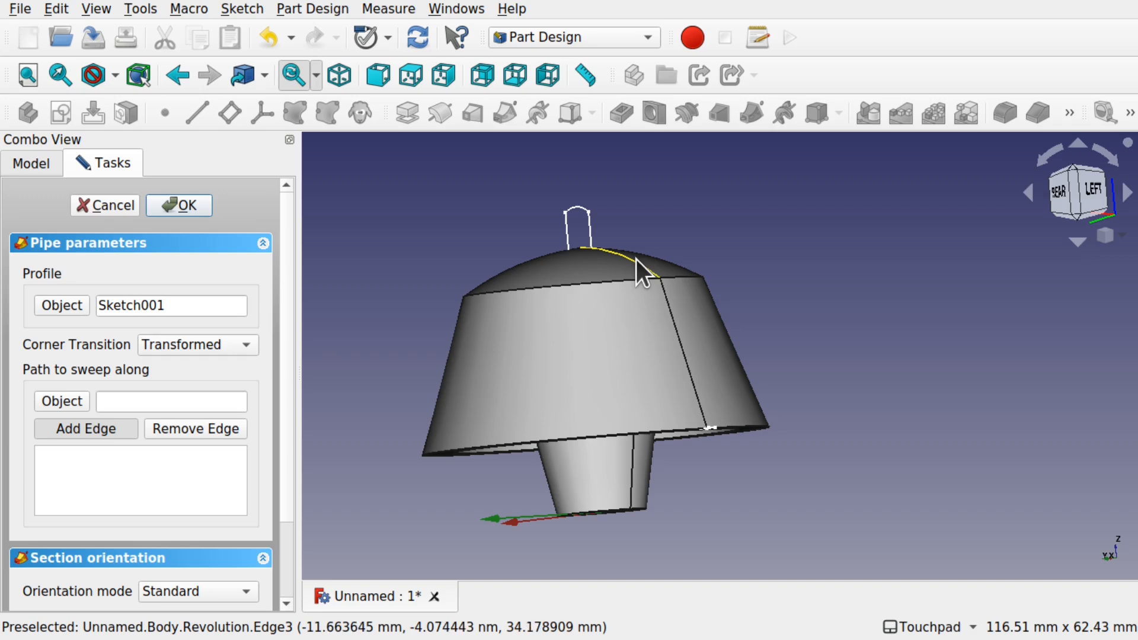
{"action": "left_click", "coordinate": [635, 258]}
{"action": "left_click", "coordinate": [86, 422]}
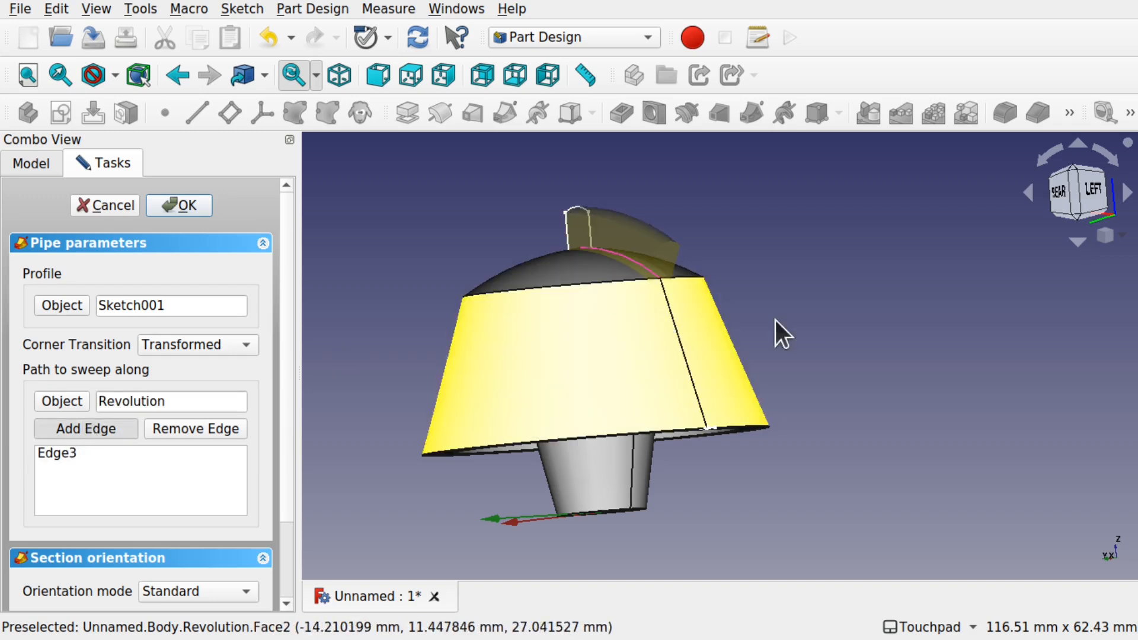
{"action": "left_click", "coordinate": [685, 361]}
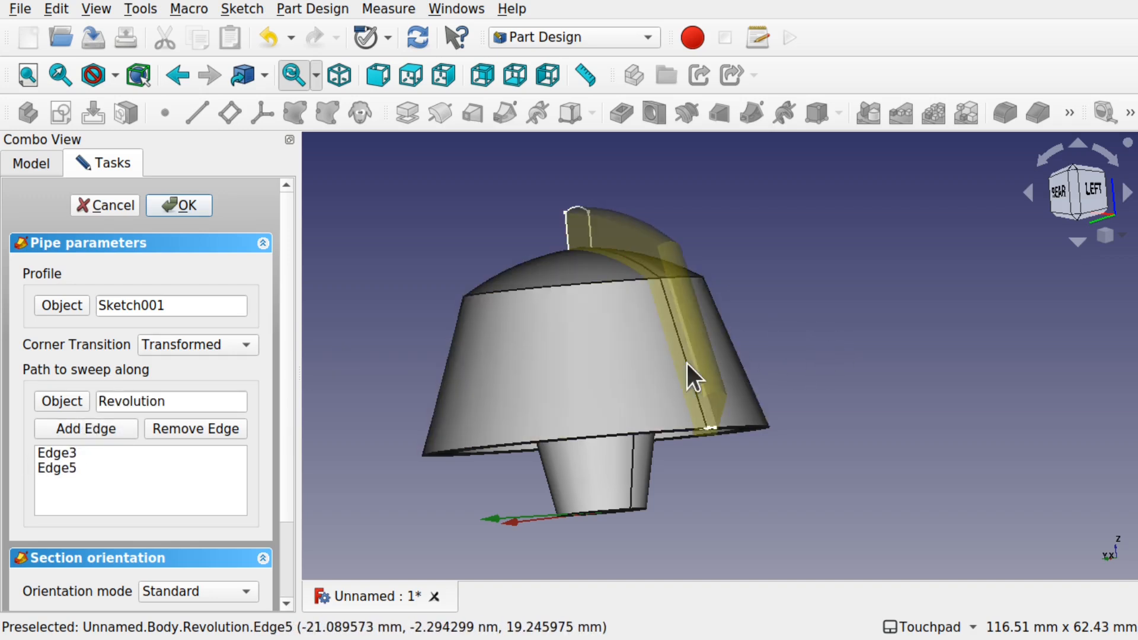
Step: Inspect the pipe preview where it meets the small rim profile and set the transform mode to Multisection
{"action": "key", "text": "alt"}
{"action": "left_click_drag", "start_coordinate": [761, 316], "coordinate": [692, 308], "text": "alt"}
{"action": "left_click_drag", "start_coordinate": [695, 378], "coordinate": [645, 467], "text": "alt"}
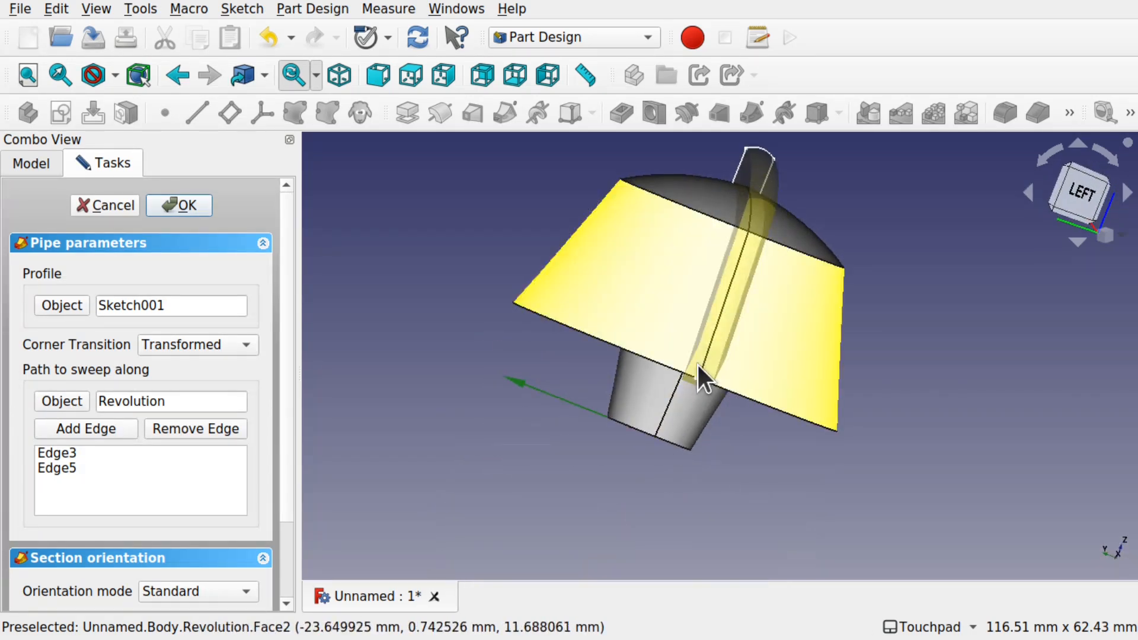
{"action": "scroll", "coordinate": [698, 365], "scroll_direction": "up", "scroll_amount": 4}
{"action": "mouse_move", "coordinate": [702, 358]}
{"action": "left_mouse_down", "text": "alt"}
{"action": "mouse_move", "coordinate": [723, 318]}
{"action": "mouse_move", "coordinate": [713, 354]}
{"action": "left_mouse_up", "text": "alt"}
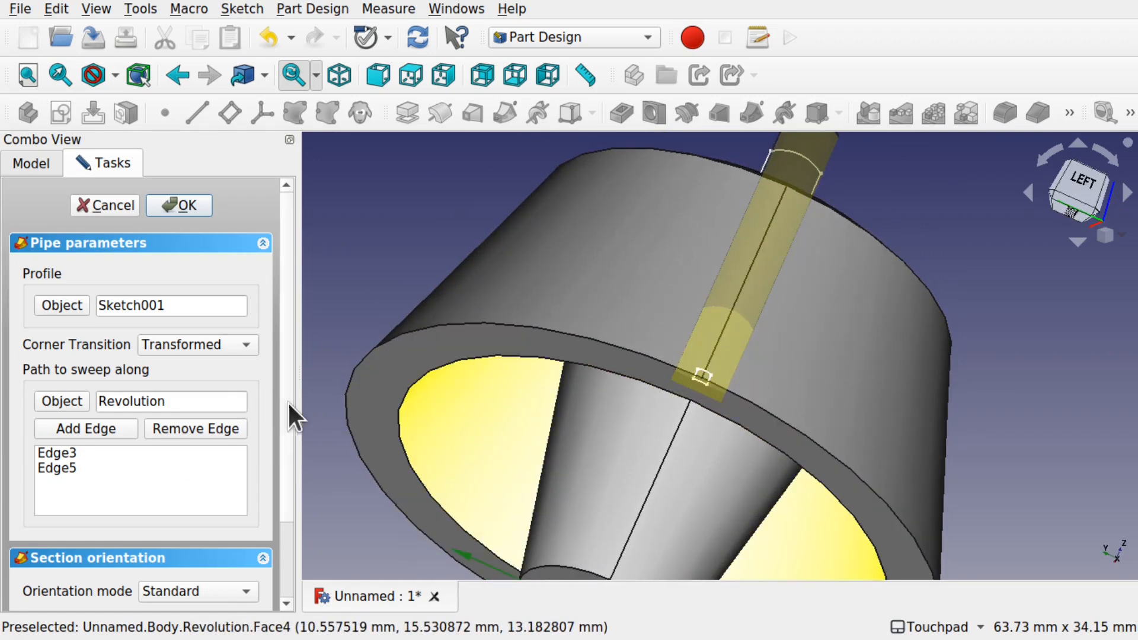
{"action": "scroll", "coordinate": [287, 415], "scroll_direction": "down", "scroll_amount": 3}
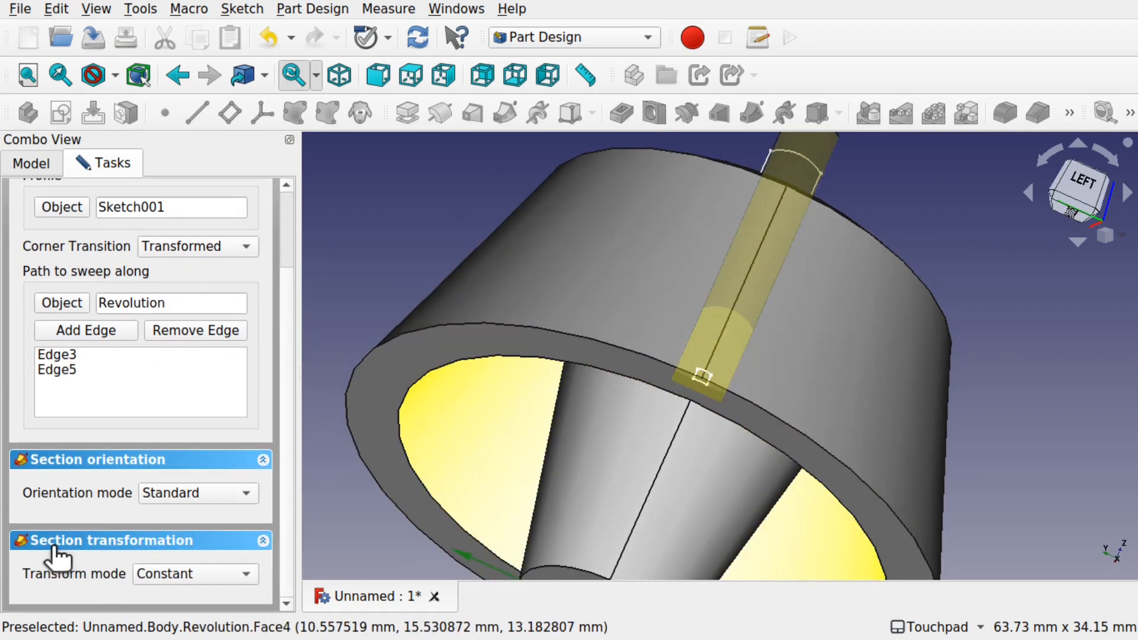
{"action": "left_click", "coordinate": [192, 575]}
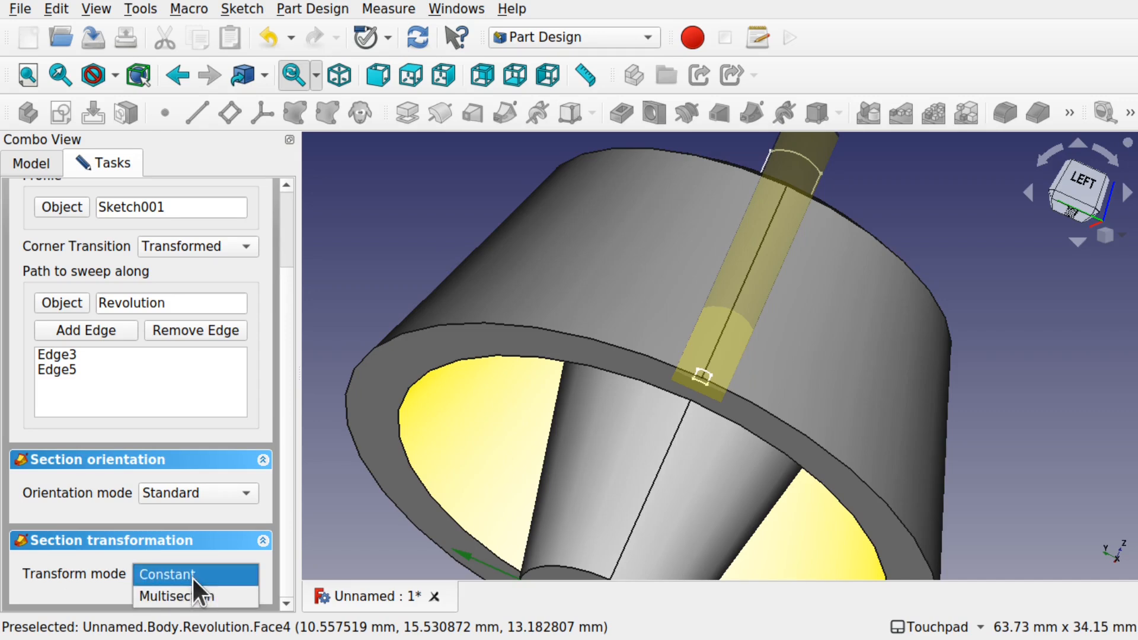
{"action": "left_click", "coordinate": [207, 595]}
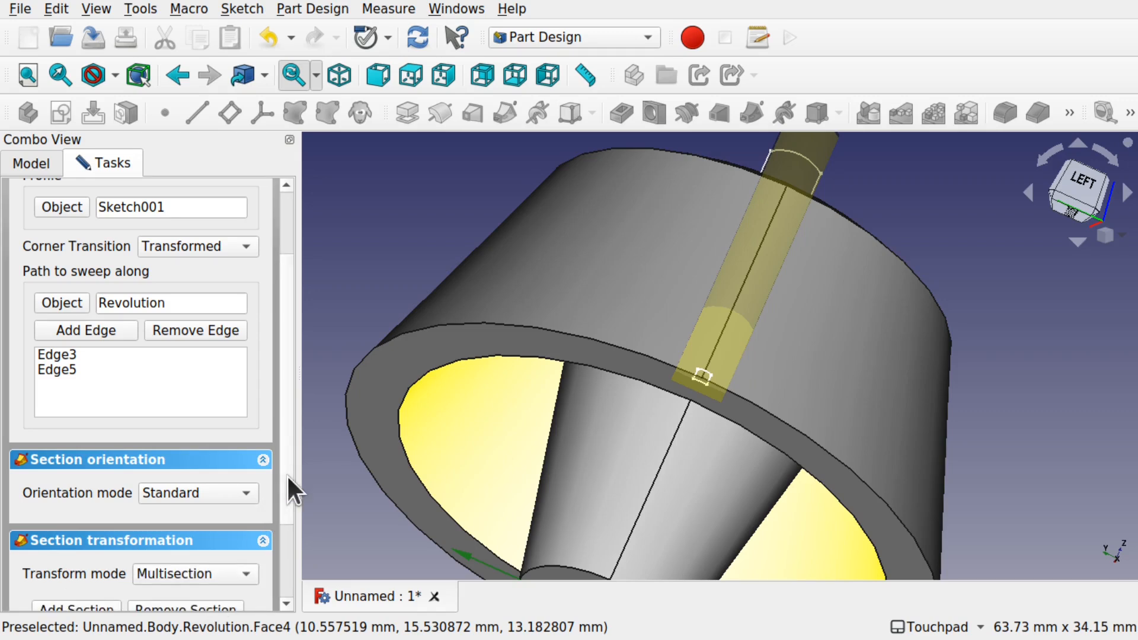
Step: Add the small rim profile, Sketch002, as the pipe's section and complete the multisection Additive Pipe
{"action": "scroll", "coordinate": [286, 549], "scroll_direction": "down", "scroll_amount": 3}
{"action": "scroll", "coordinate": [287, 549], "scroll_direction": "down", "scroll_amount": 1}
{"action": "left_click", "coordinate": [76, 495]}
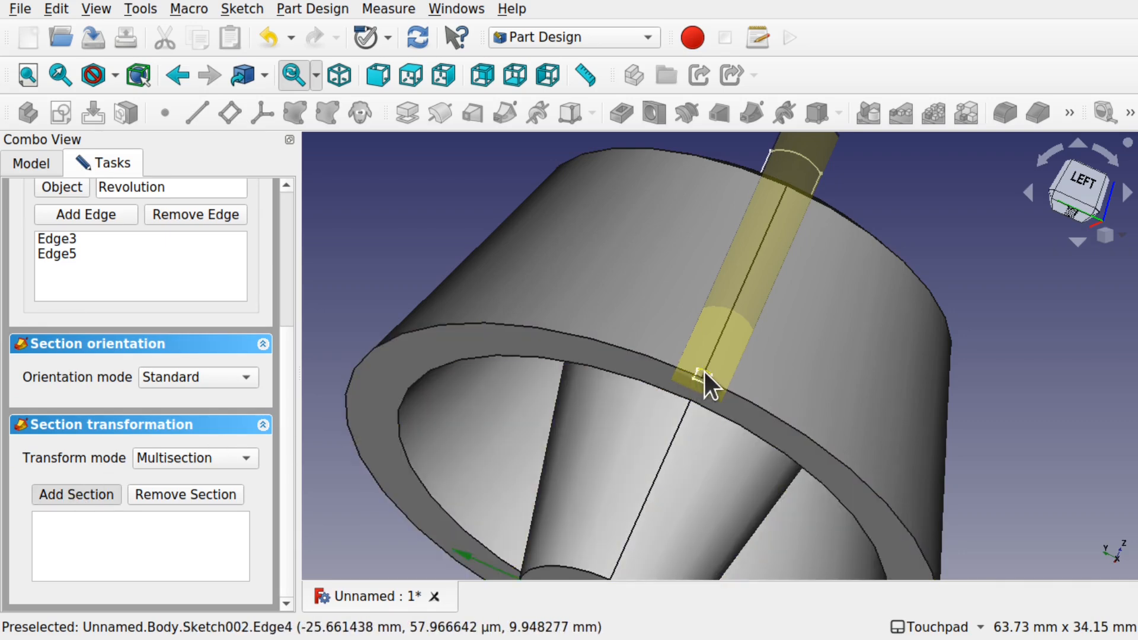
{"action": "left_click", "coordinate": [704, 372]}
{"action": "mouse_move", "coordinate": [714, 360]}
{"action": "left_mouse_down", "text": "alt"}
{"action": "mouse_move", "coordinate": [851, 335]}
{"action": "mouse_move", "coordinate": [980, 350]}
{"action": "mouse_move", "coordinate": [978, 386]}
{"action": "mouse_move", "coordinate": [934, 418]}
{"action": "left_mouse_up", "text": "alt"}
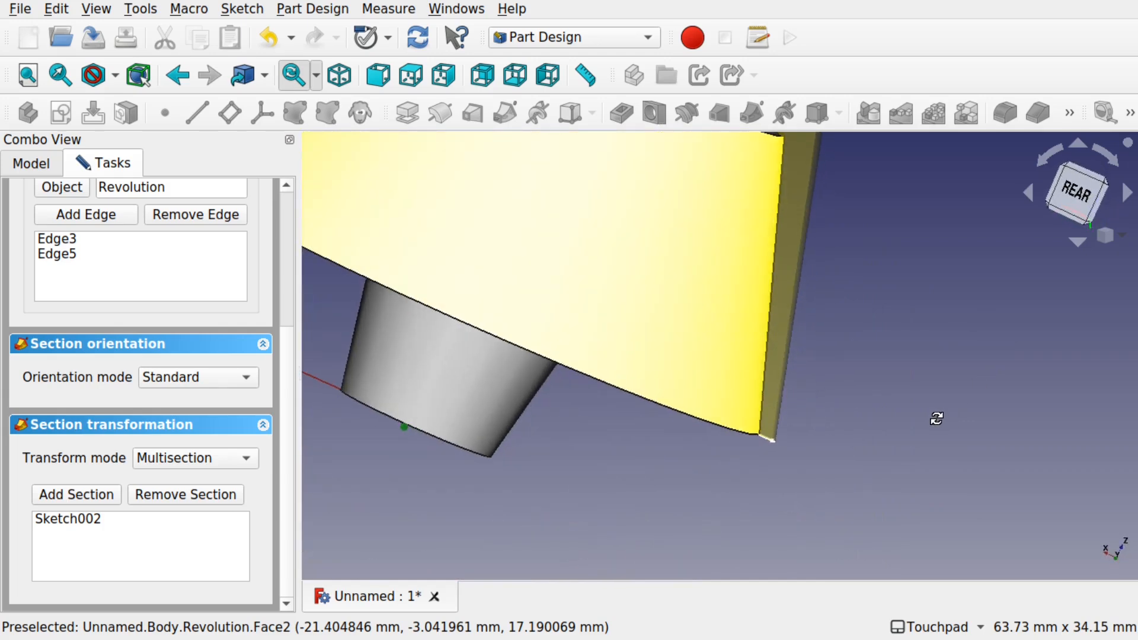
{"action": "left_click_drag", "start_coordinate": [759, 445], "coordinate": [824, 158], "text": "alt"}
{"action": "scroll", "coordinate": [740, 393], "scroll_direction": "down", "scroll_amount": 3}
{"action": "left_click_drag", "start_coordinate": [806, 321], "coordinate": [729, 271], "text": "alt"}
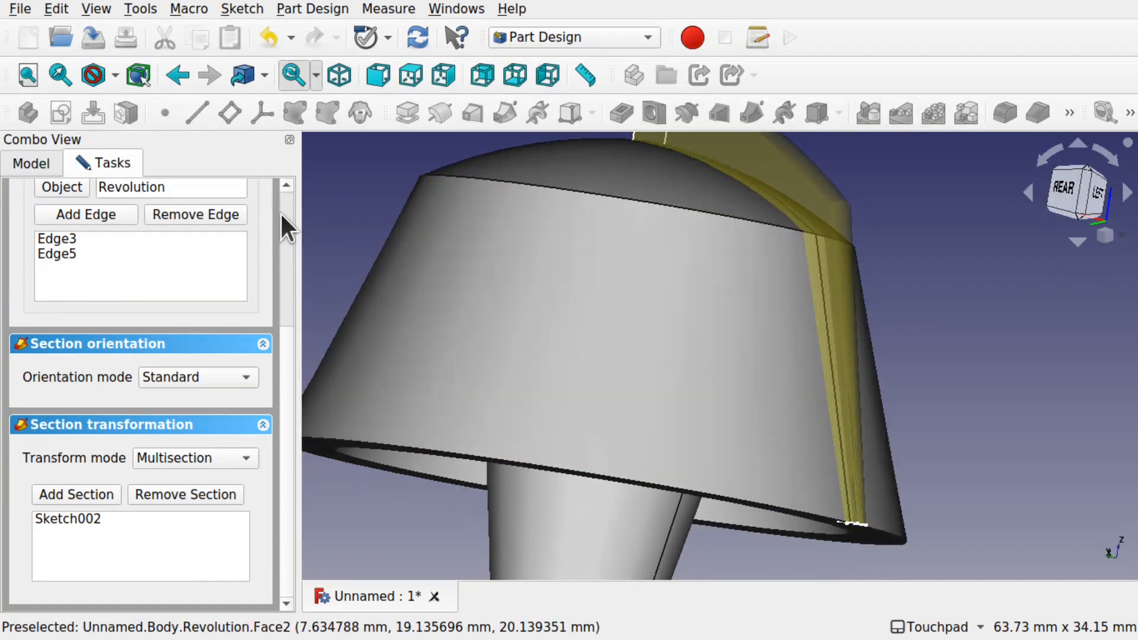
{"action": "scroll", "coordinate": [281, 212], "scroll_direction": "up", "scroll_amount": 5}
{"action": "left_click", "coordinate": [193, 205]}
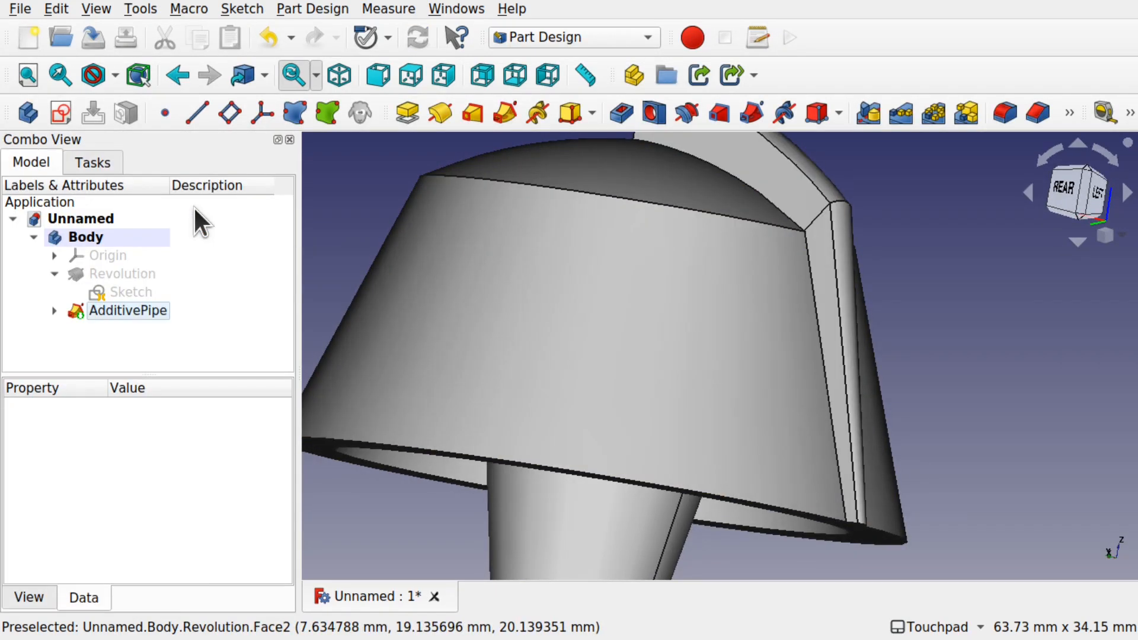
Step: Examine the finished pipe from several sides, including its corner at the dome edge and its narrow end at the rim
{"action": "left_click_drag", "start_coordinate": [652, 213], "coordinate": [682, 261], "text": "alt"}
{"action": "scroll", "coordinate": [754, 230], "scroll_direction": "down", "scroll_amount": 6}
{"action": "left_click_drag", "start_coordinate": [754, 229], "coordinate": [779, 406], "text": "alt"}
{"action": "left_click_drag", "start_coordinate": [787, 314], "coordinate": [703, 350], "text": "alt"}
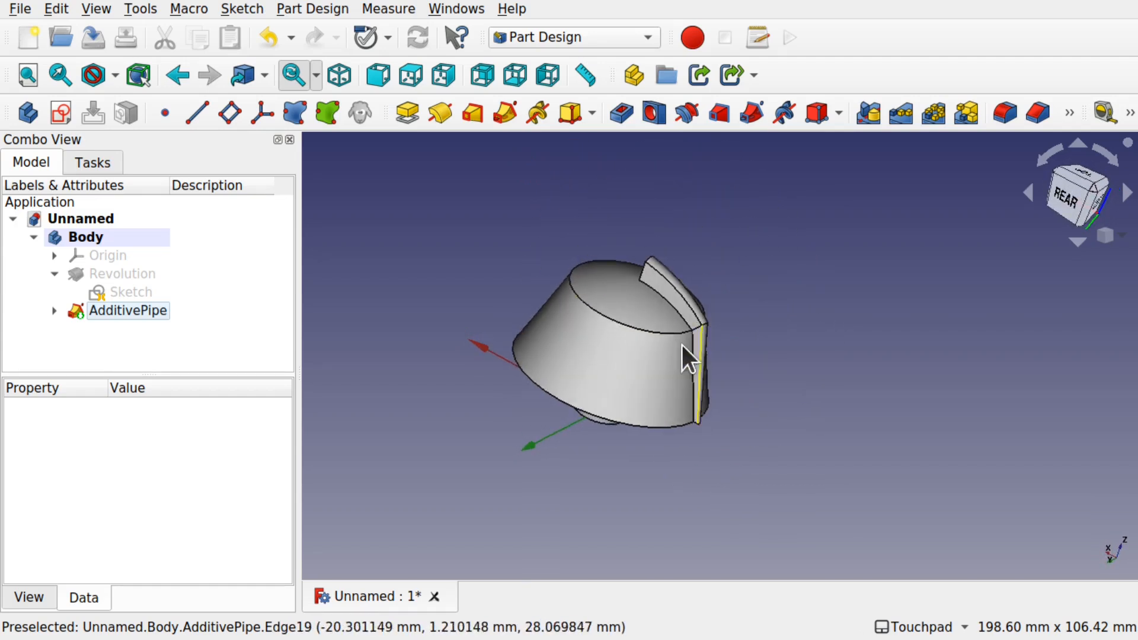
{"action": "scroll", "coordinate": [684, 335], "scroll_direction": "up", "scroll_amount": 5}
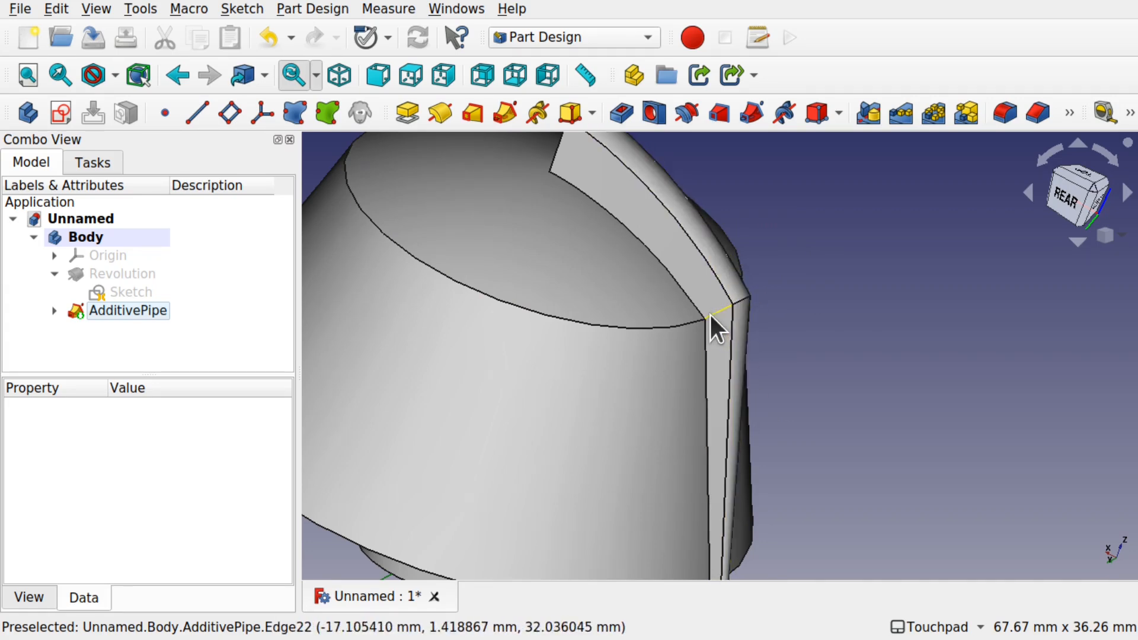
{"action": "middle_click_drag", "start_coordinate": [708, 314], "coordinate": [794, 320], "text": "alt"}
{"action": "scroll", "coordinate": [584, 352], "scroll_direction": "down", "scroll_amount": 4}
{"action": "middle_click_drag", "start_coordinate": [701, 381], "coordinate": [842, 263], "text": "alt"}
{"action": "middle_click_drag", "start_coordinate": [810, 313], "coordinate": [807, 234], "text": "alt"}
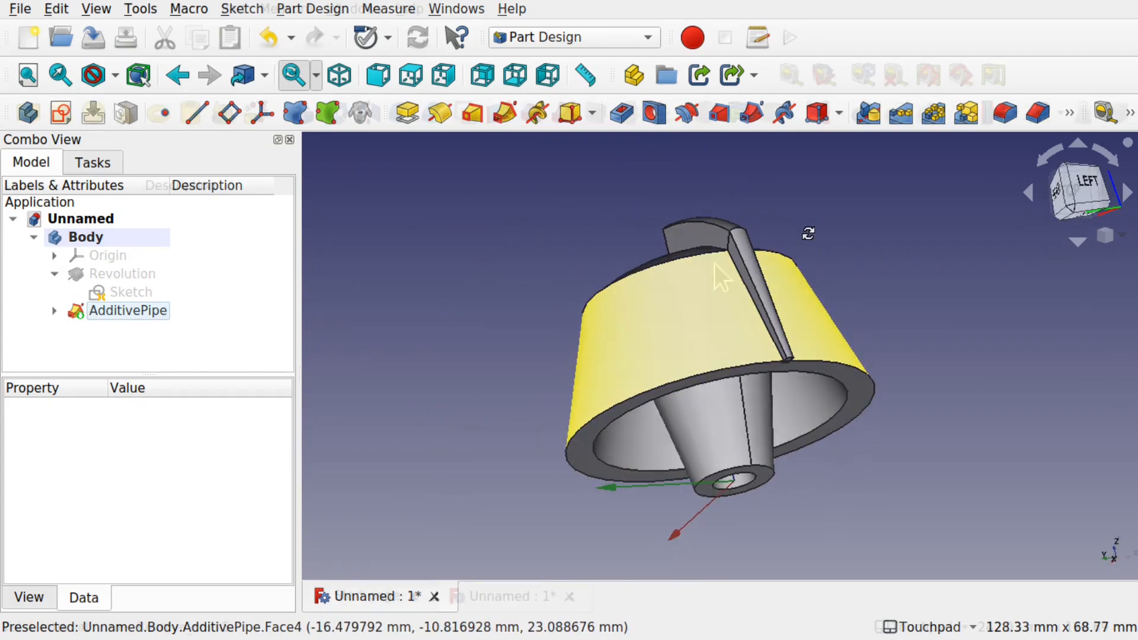
Step: In the Sketcher workbench, create a new sketch on the XY plane and place a point below and to the left of the origin
{"action": "left_click", "coordinate": [552, 35]}
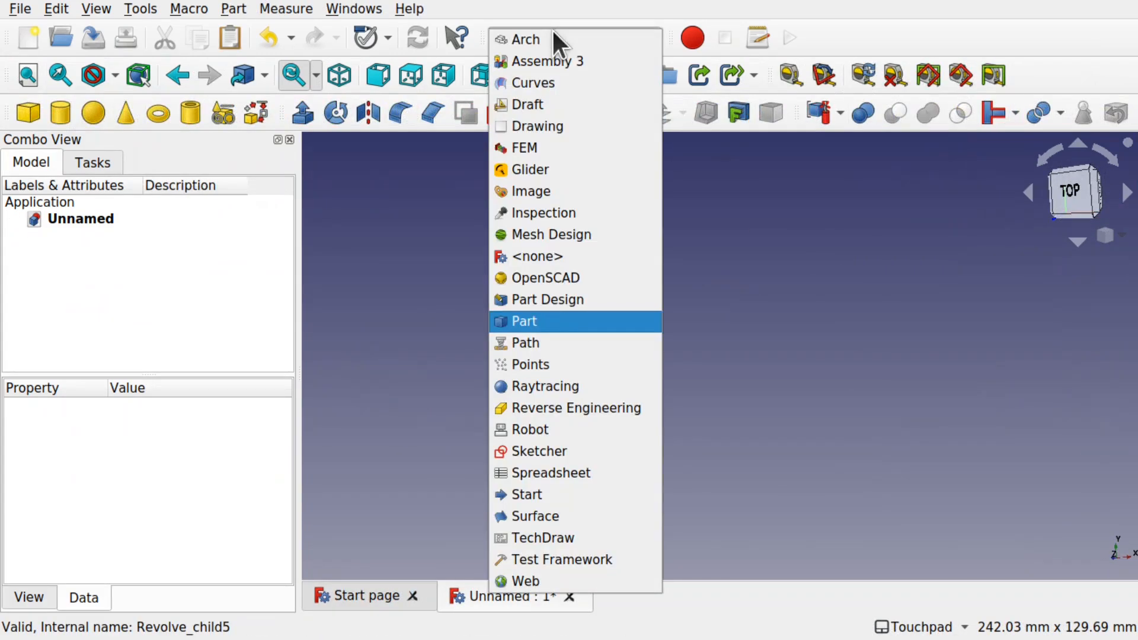
{"action": "left_click", "coordinate": [539, 451]}
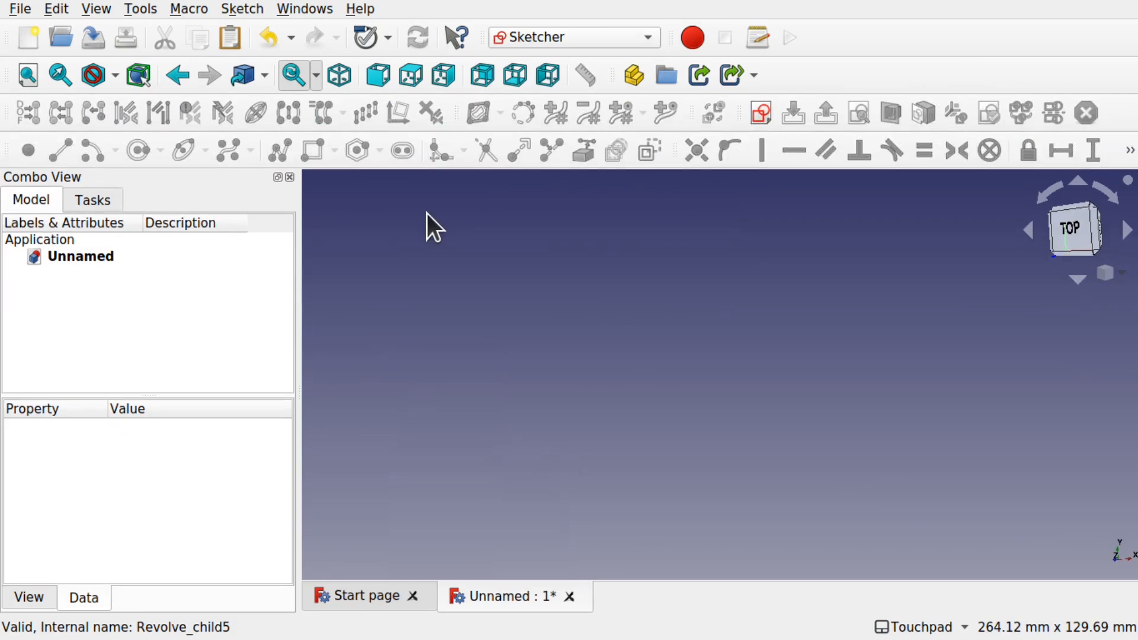
{"action": "left_click", "coordinate": [761, 113]}
{"action": "left_click", "coordinate": [641, 423]}
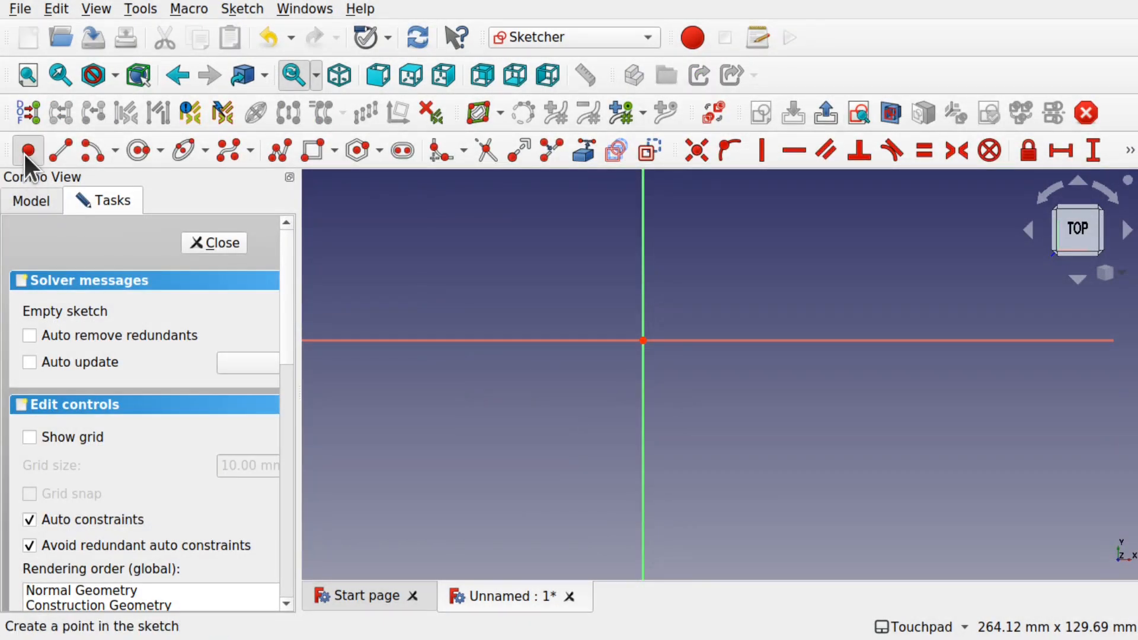
{"action": "left_click", "coordinate": [28, 150]}
{"action": "left_click", "coordinate": [583, 523]}
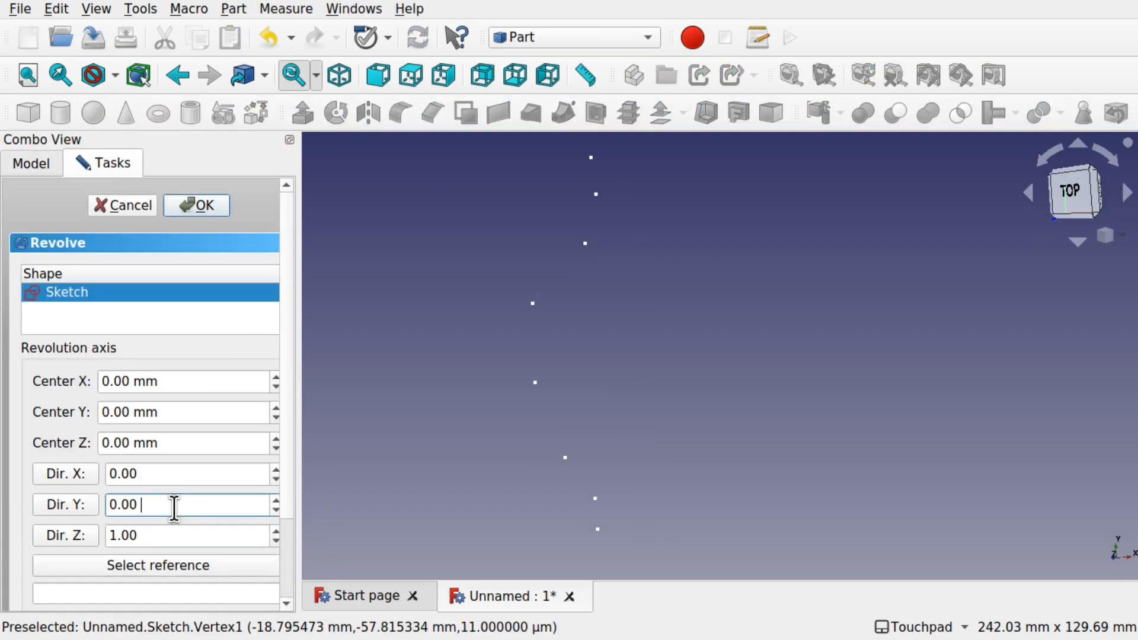
Step: Revolve the sketch of points 360° about the Y direction without creating a solid
{"action": "left_click", "coordinate": [66, 504]}
{"action": "scroll", "coordinate": [283, 574], "scroll_direction": "down", "scroll_amount": 3}
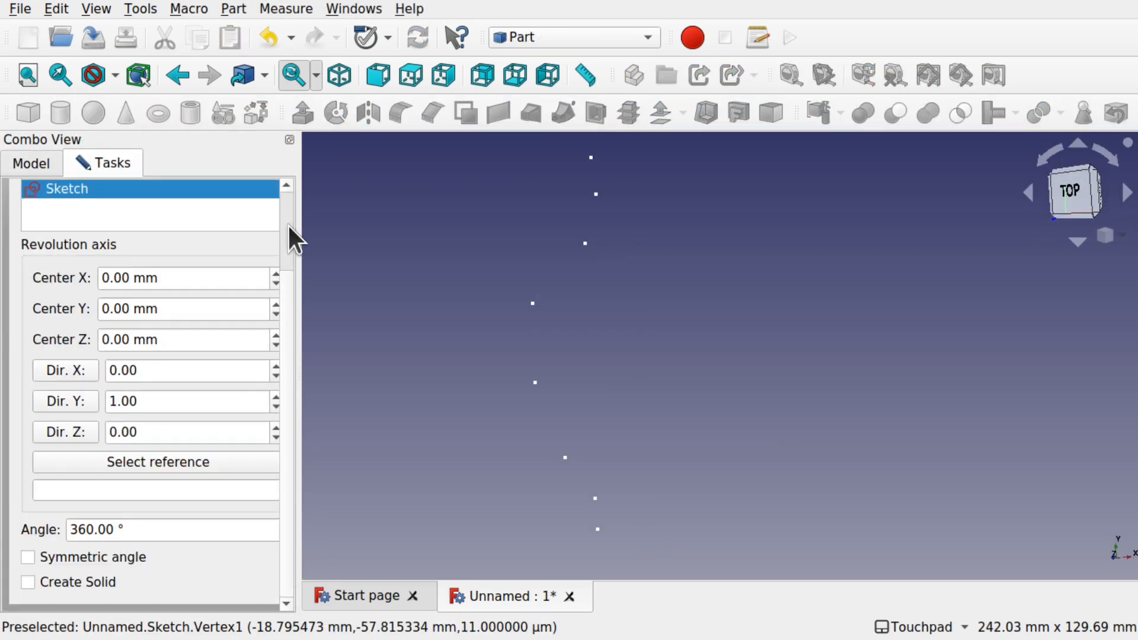
{"action": "scroll", "coordinate": [289, 227], "scroll_direction": "up", "scroll_amount": 5}
{"action": "left_click", "coordinate": [203, 208]}
{"action": "middle_click_drag", "start_coordinate": [655, 394], "coordinate": [635, 343]}
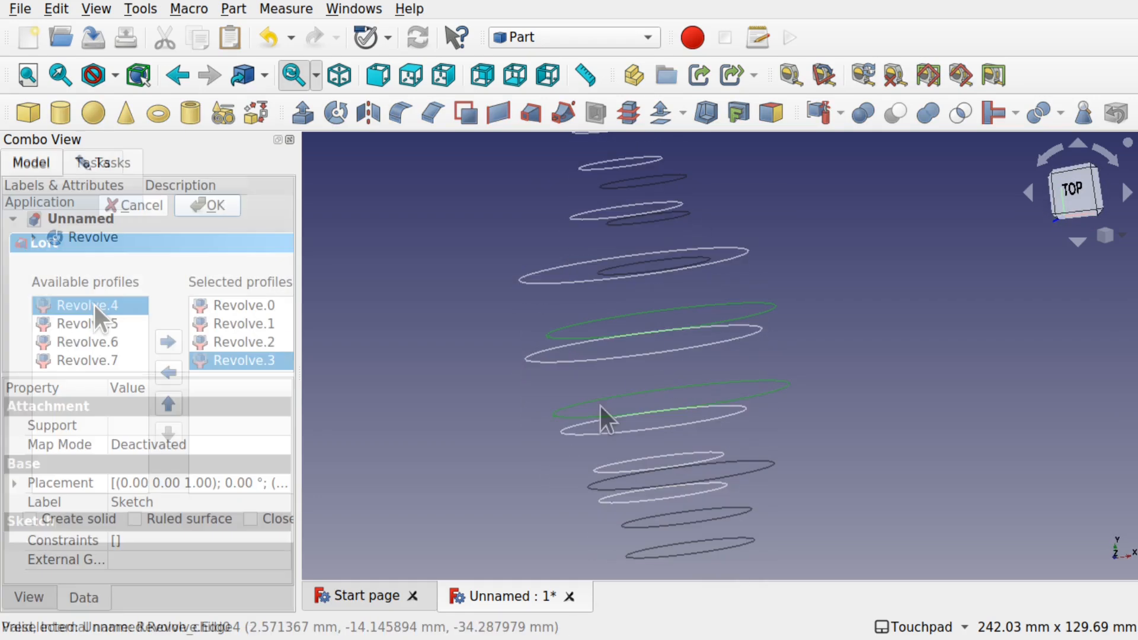
Step: Add Revolve.4 through Revolve.7 to the loft's selected profiles and create the loft through all the circles
{"action": "double_click", "coordinate": [94, 304]}
{"action": "double_click", "coordinate": [94, 303]}
{"action": "double_click", "coordinate": [94, 302]}
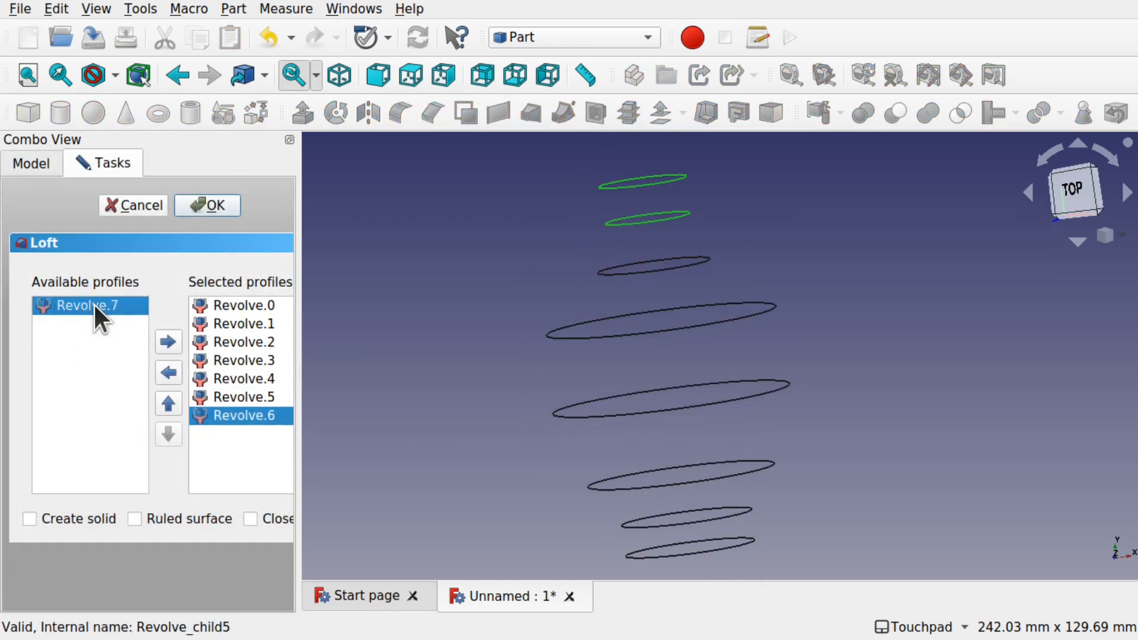
{"action": "double_click", "coordinate": [94, 303]}
{"action": "left_click", "coordinate": [197, 214]}
{"action": "middle_click_drag", "start_coordinate": [770, 378], "coordinate": [861, 378]}
{"action": "middle_click_drag", "start_coordinate": [654, 403], "coordinate": [622, 387], "text": "shift"}
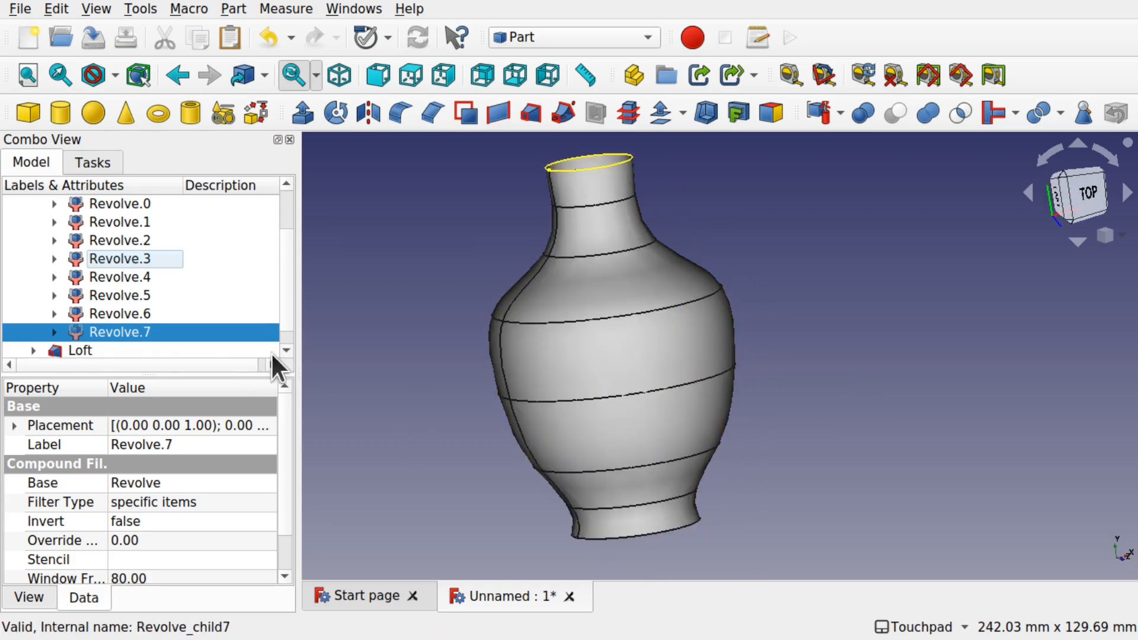
Step: Set the Loft's Max Degree to 2
{"action": "left_click", "coordinate": [81, 350]}
{"action": "left_click", "coordinate": [170, 559]}
{"action": "type", "text": "2"}
{"action": "left_click", "coordinate": [445, 529]}
{"action": "middle_click_drag", "start_coordinate": [575, 457], "coordinate": [649, 506]}
Step: Set the Loft's Solid property to true
{"action": "left_click", "coordinate": [73, 257]}
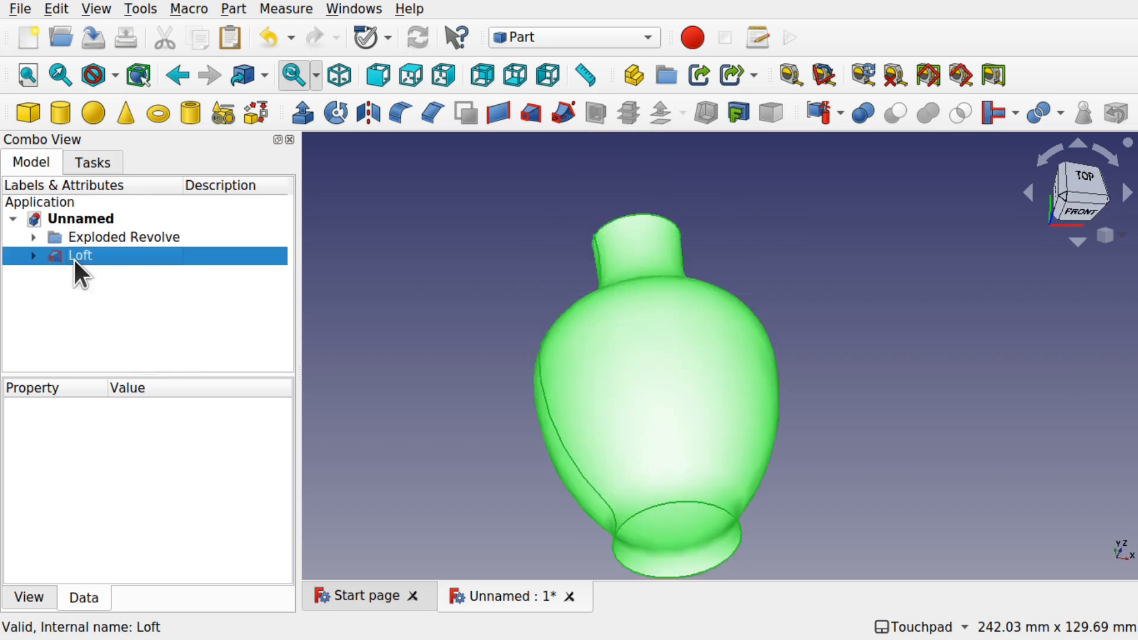
{"action": "left_click", "coordinate": [145, 502]}
{"action": "left_click", "coordinate": [161, 504]}
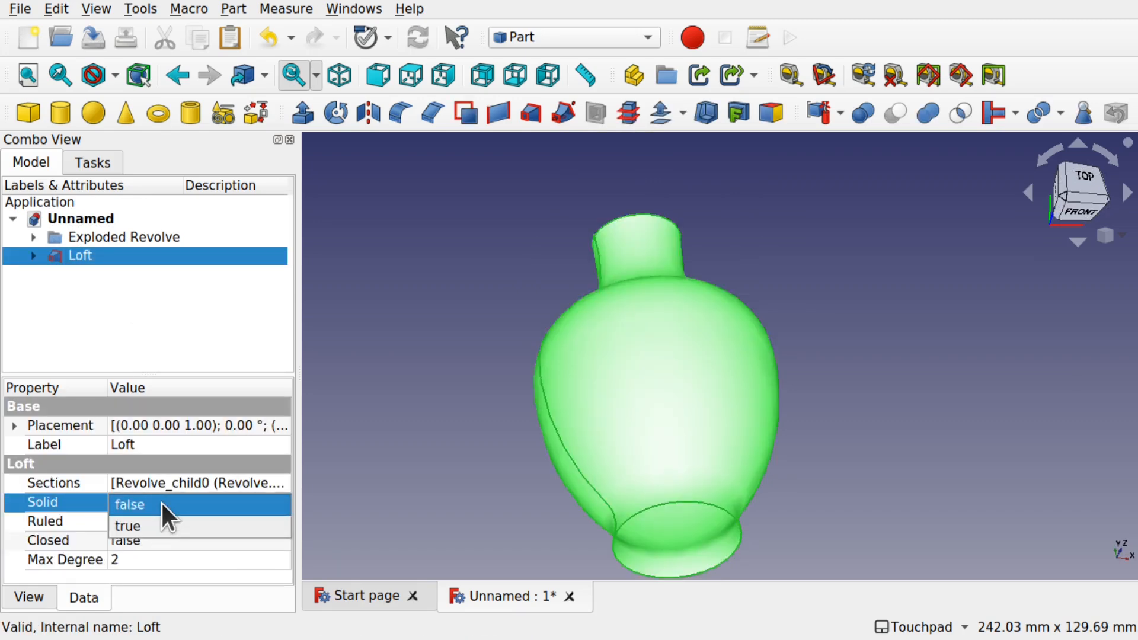
{"action": "left_click", "coordinate": [159, 524]}
{"action": "left_click", "coordinate": [470, 508]}
{"action": "middle_click_drag", "start_coordinate": [782, 408], "coordinate": [829, 438], "text": "alt"}
{"action": "middle_click_drag", "start_coordinate": [738, 379], "coordinate": [818, 300], "text": "shift"}
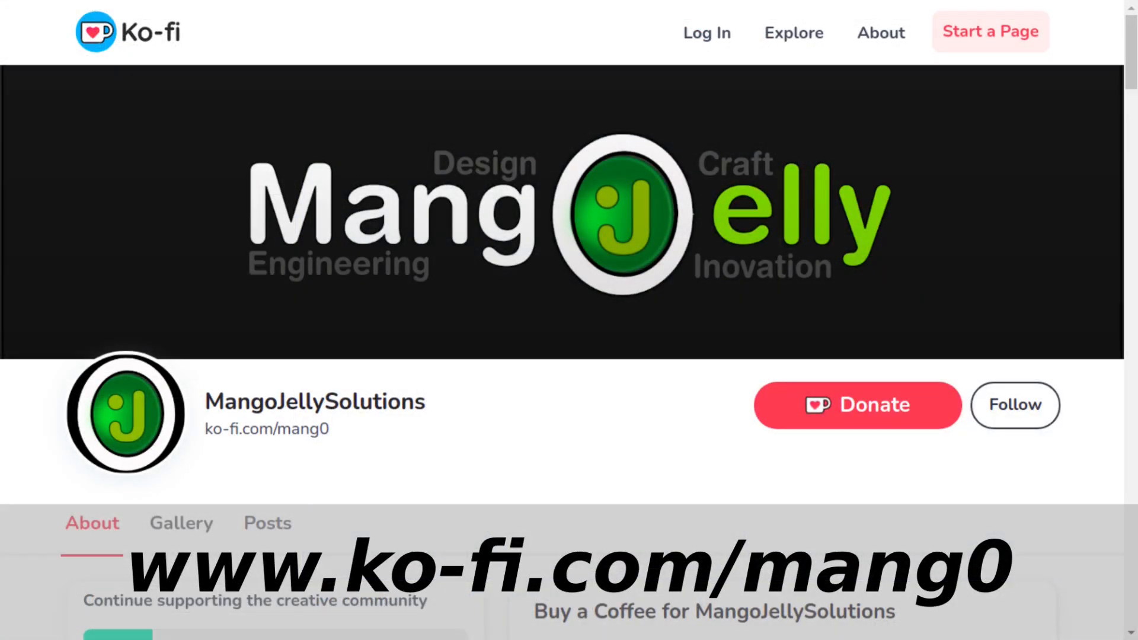